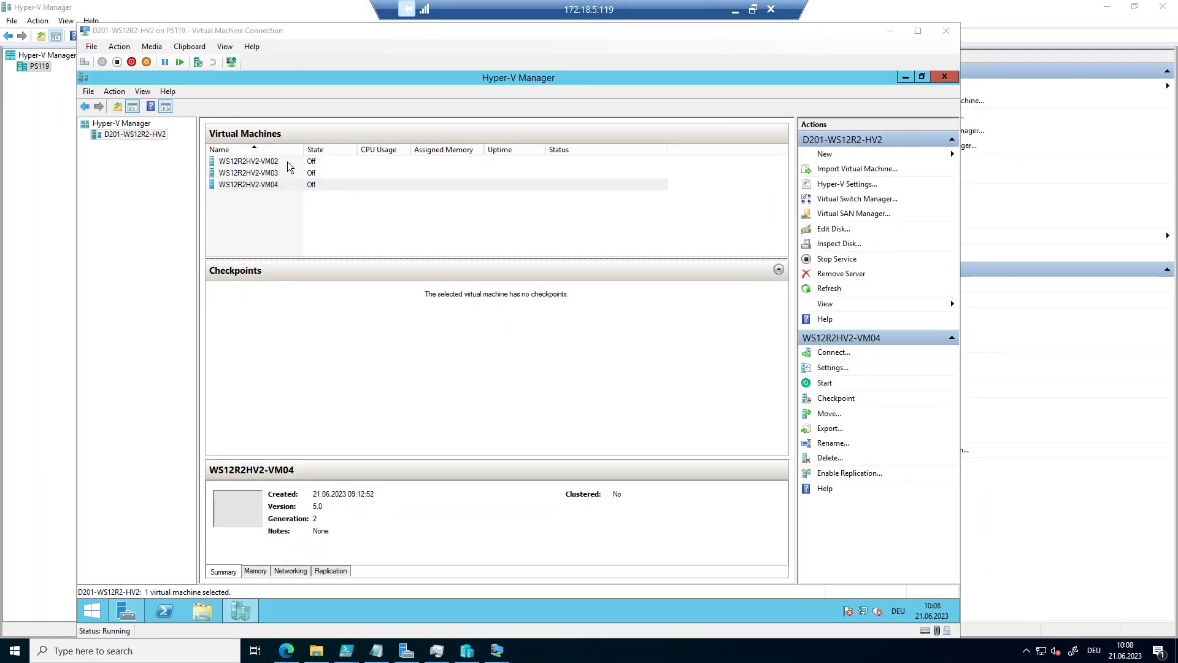
- Select WS12R2HV2-VM02 and highlight its Summary showing configuration version 5.0 and Generation 2
click(334, 113)
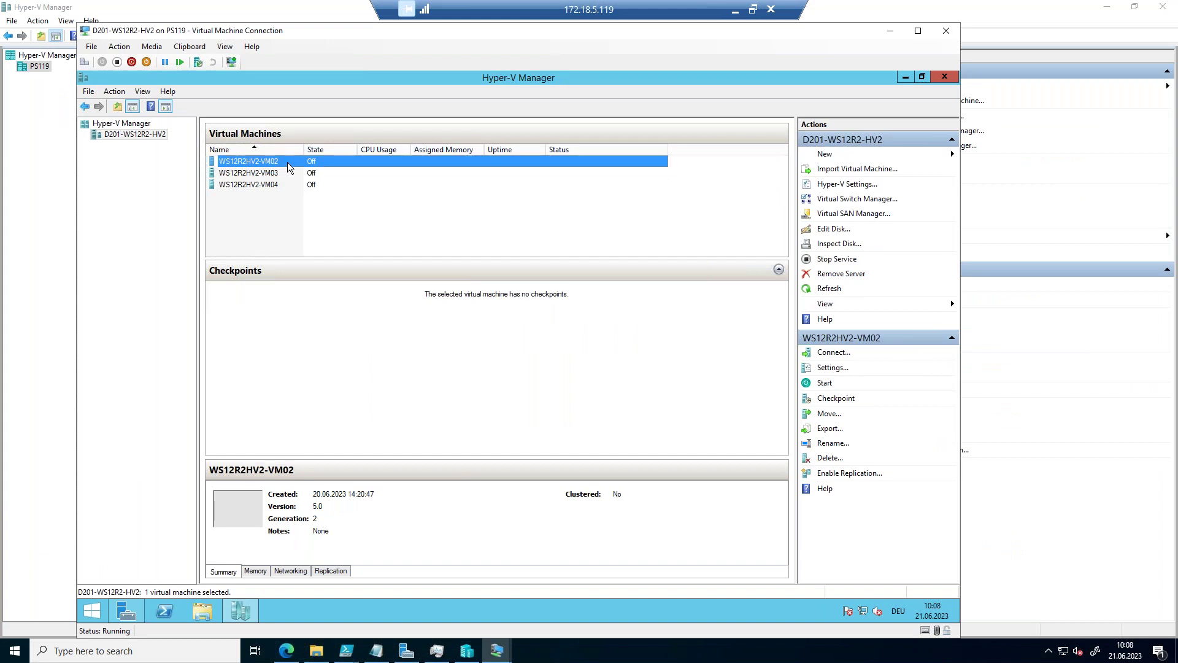
click(629, 649)
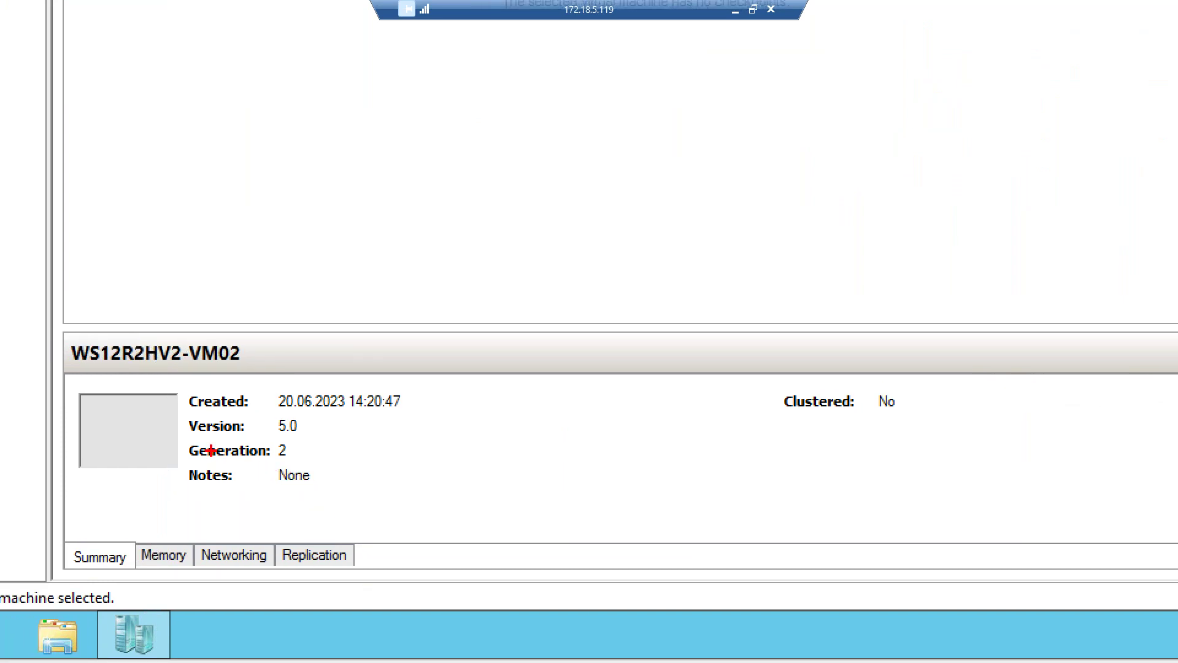
mouse_move(64, 334)
mouse_down()
mouse_move(163, 367)
mouse_move(276, 367)
mouse_up()
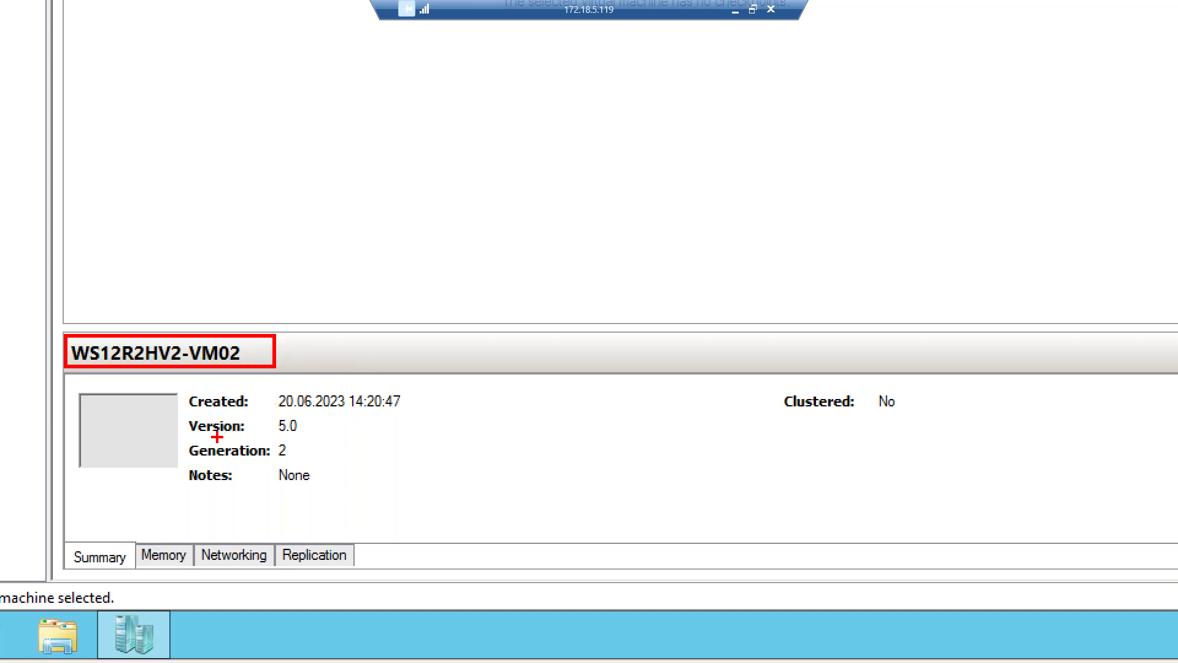
drag(176, 437, 316, 462)
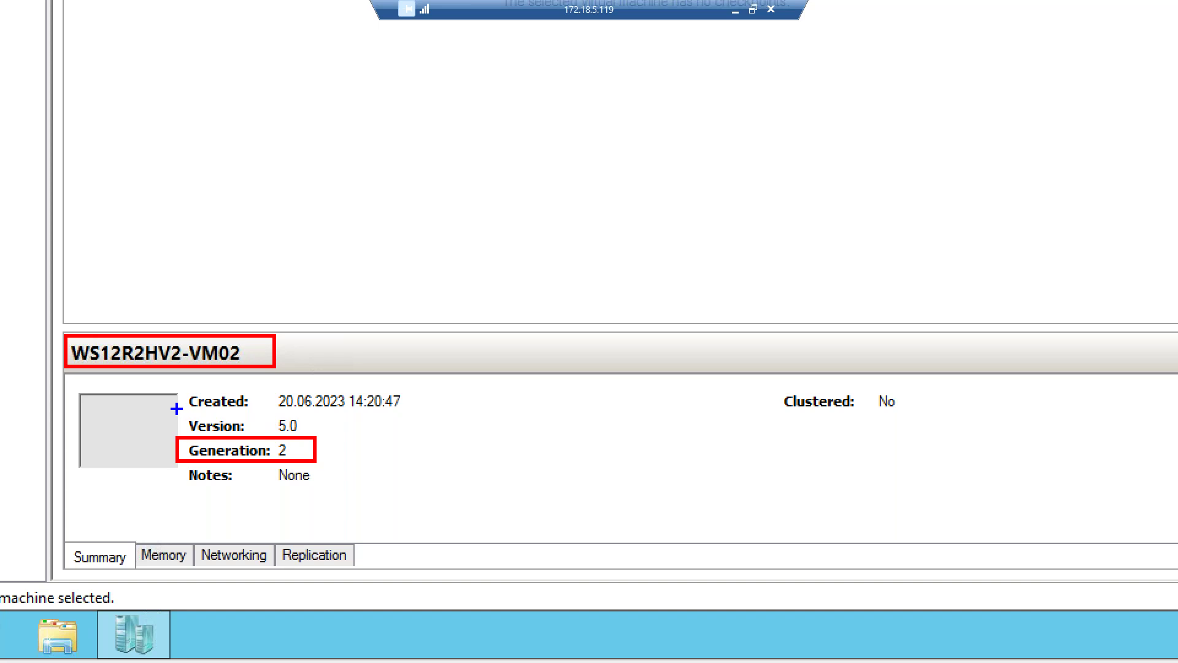
mouse_move(173, 410)
mouse_down()
mouse_move(225, 430)
mouse_move(364, 438)
mouse_up()
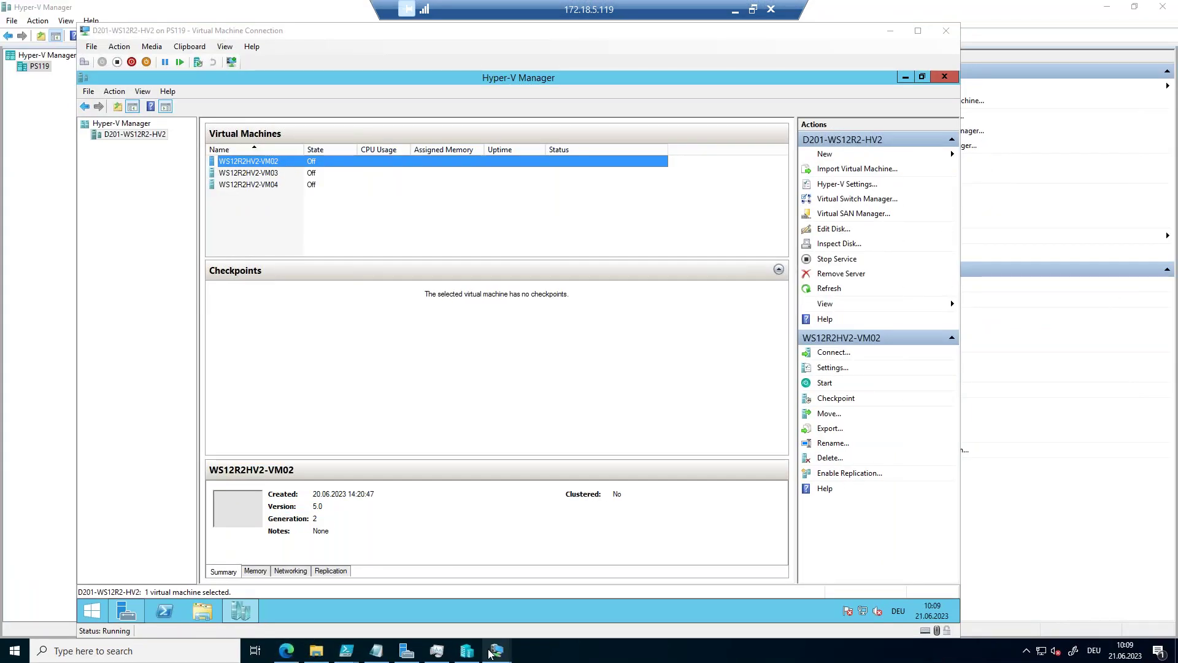
- Sign in to the D201-HV01 VM with Ctrl+Alt+Delete and the account password
mouse_move(491, 654)
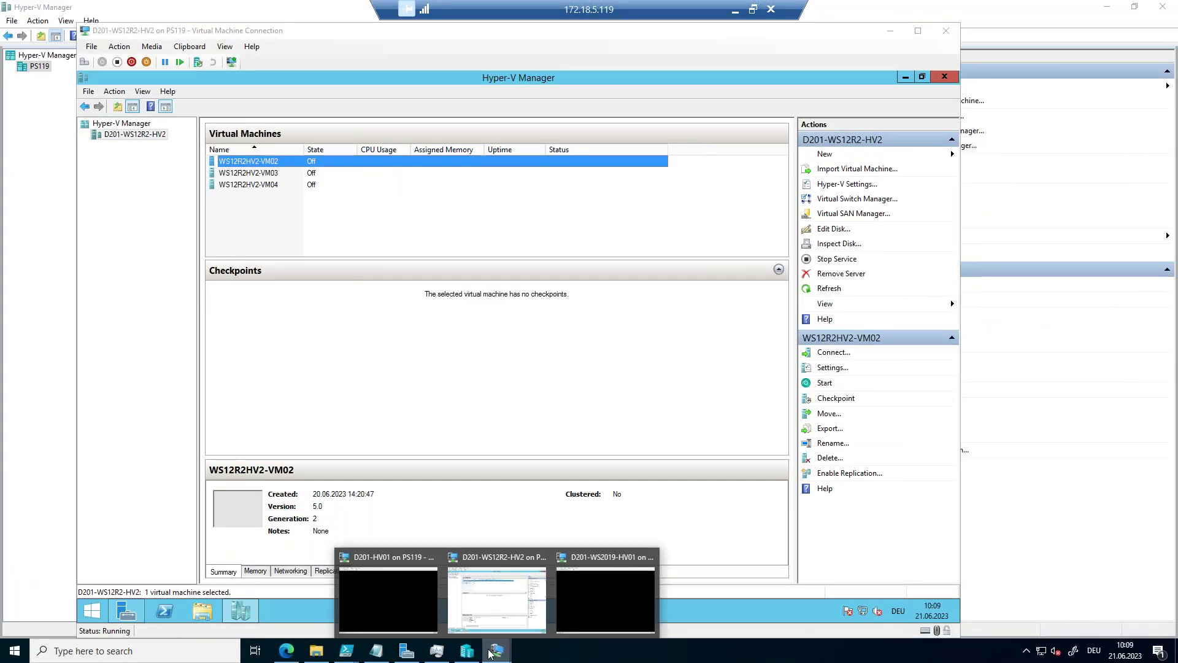
click(386, 589)
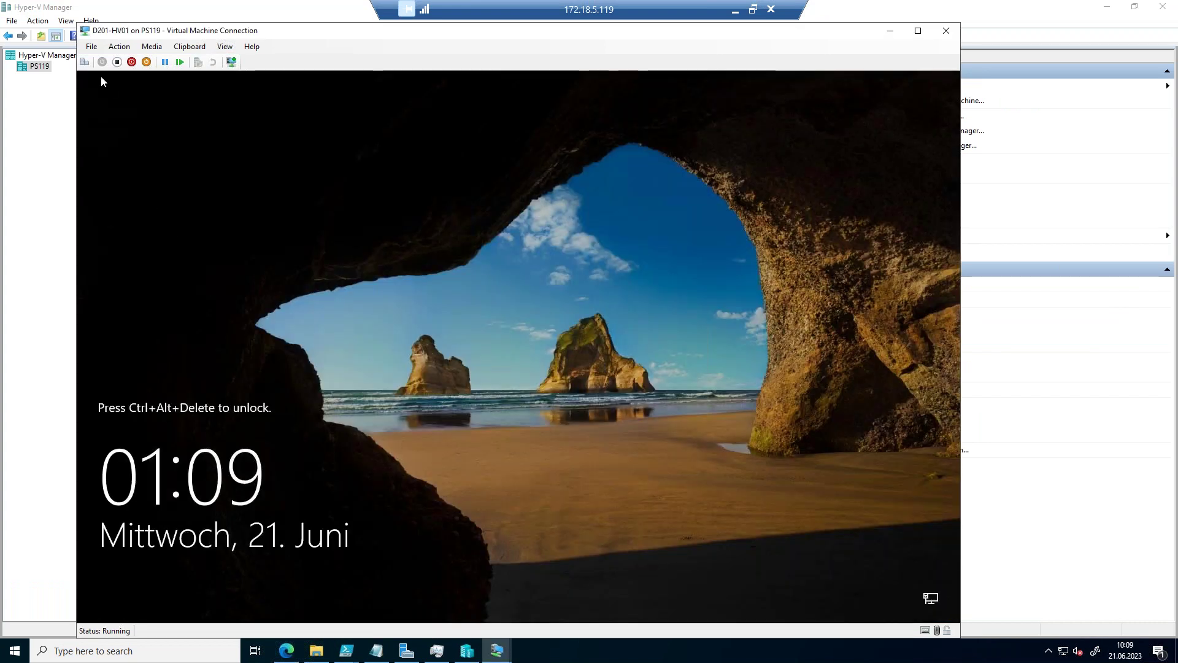
click(84, 61)
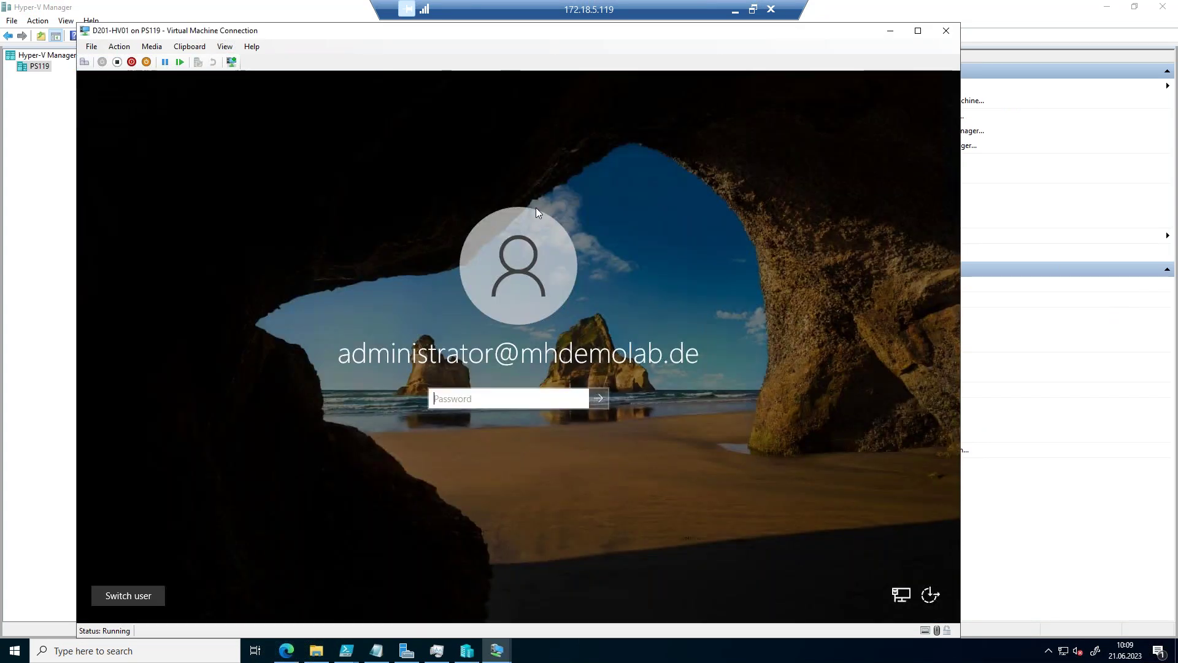
text(••••••••)
key(Return)
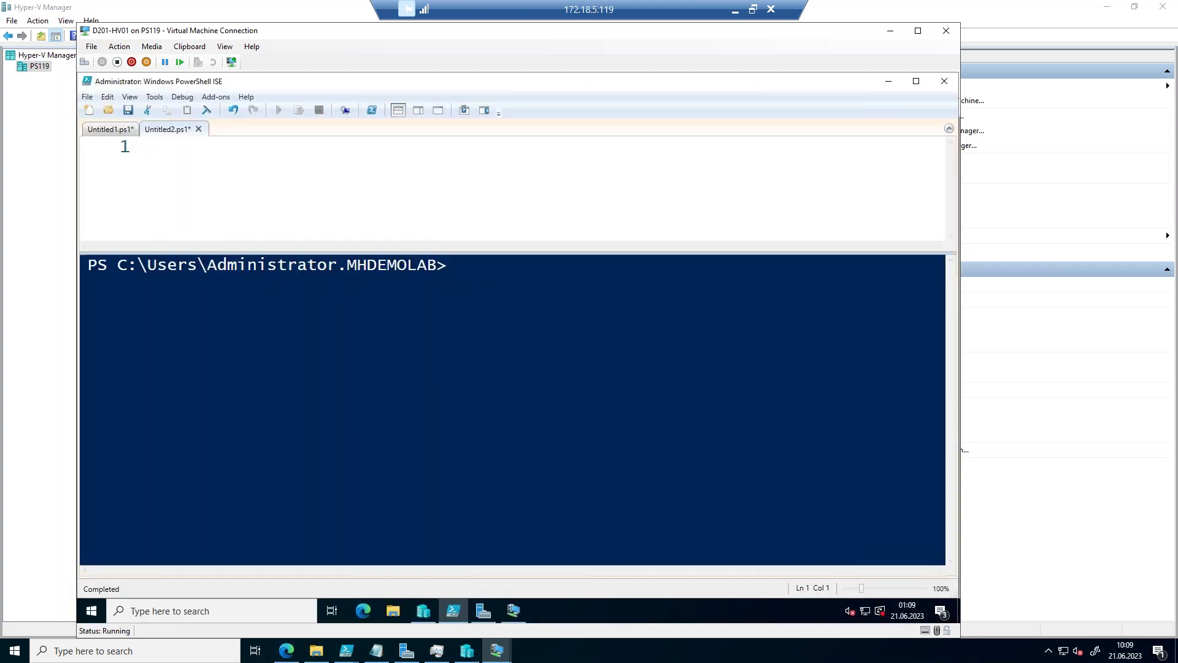
- Select MigVM01 in Hyper-V Manager and confirm configuration version 10.0, Generation 2
click(428, 615)
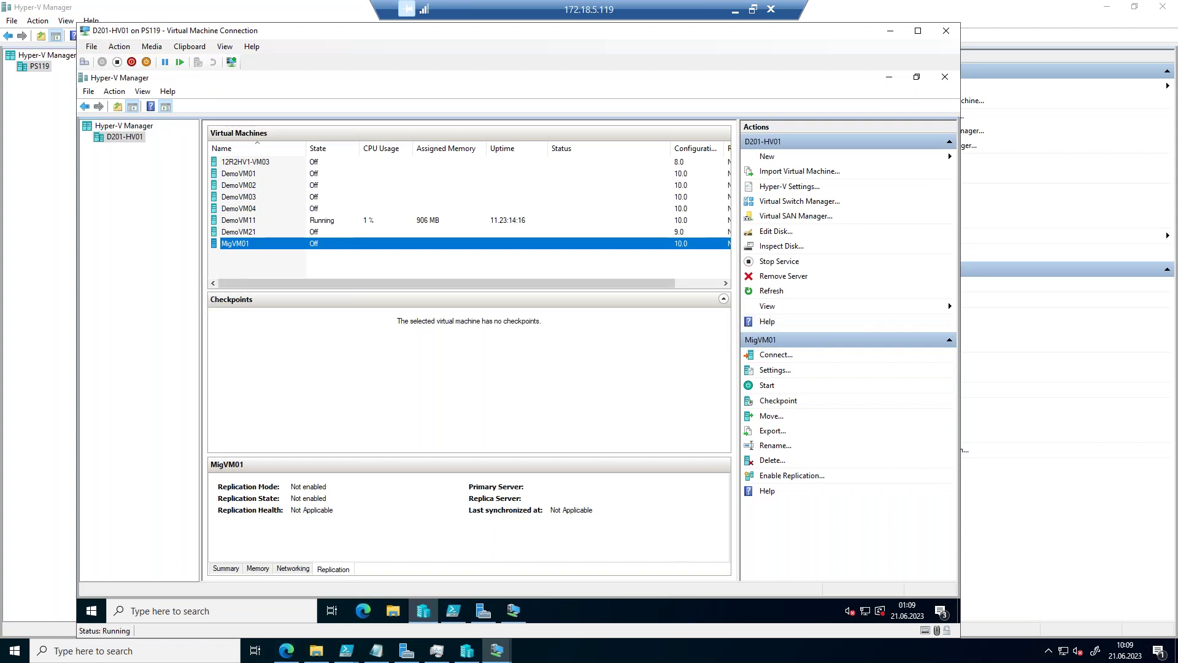
click(734, 658)
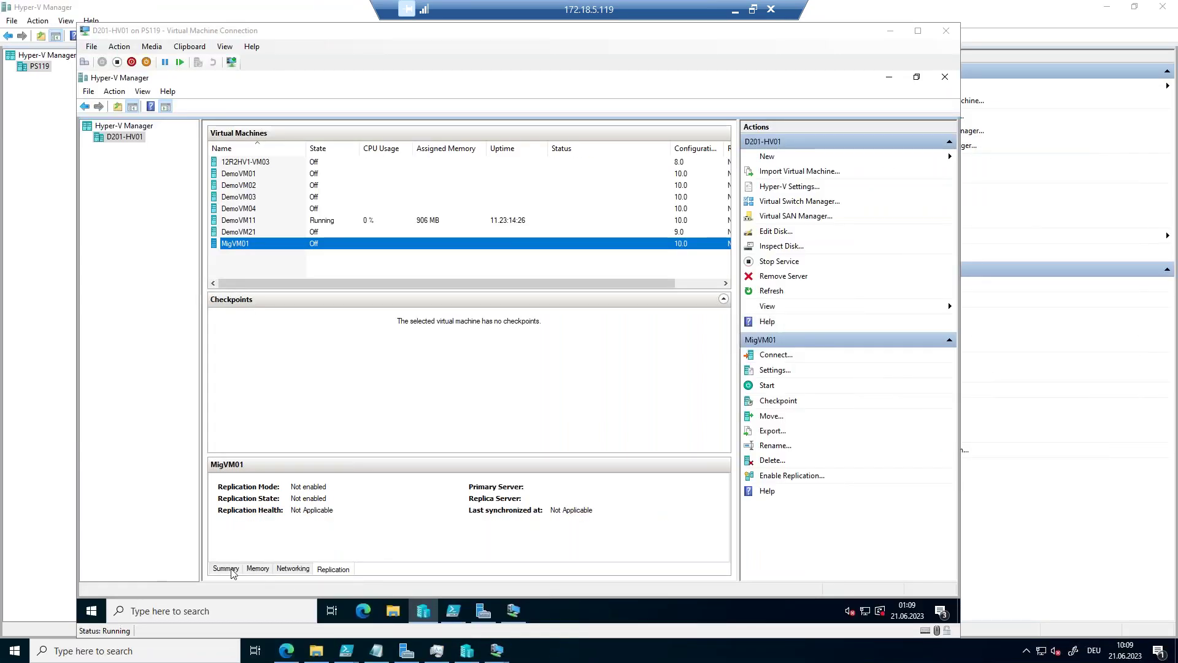
click(231, 569)
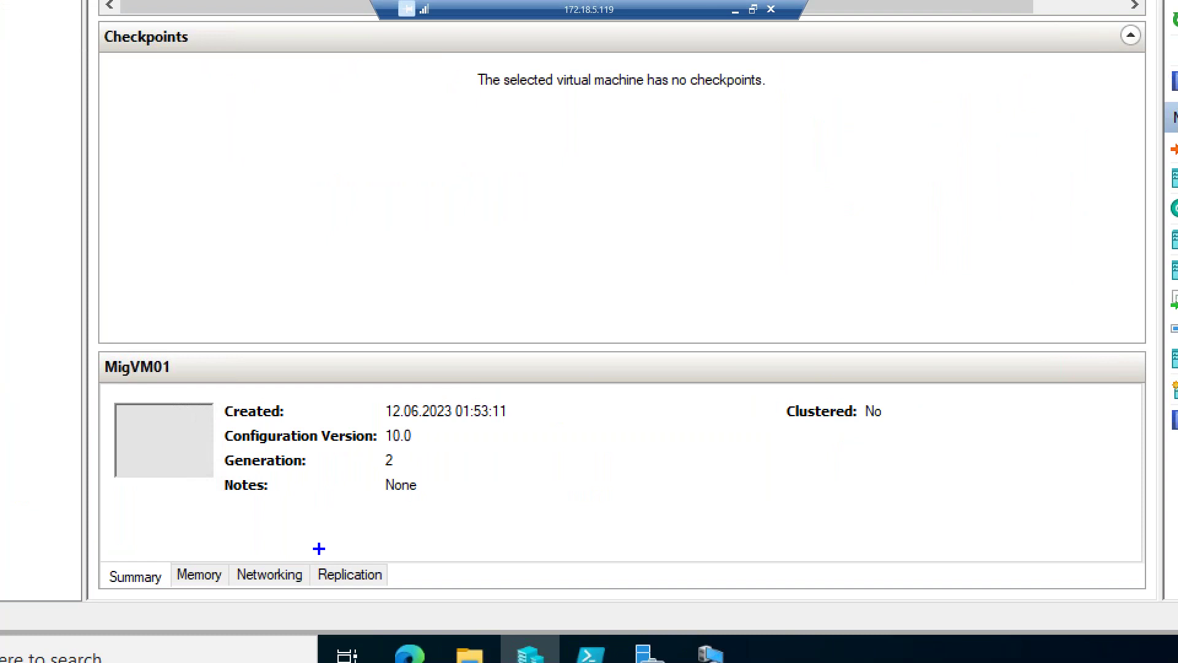
drag(211, 422, 446, 443)
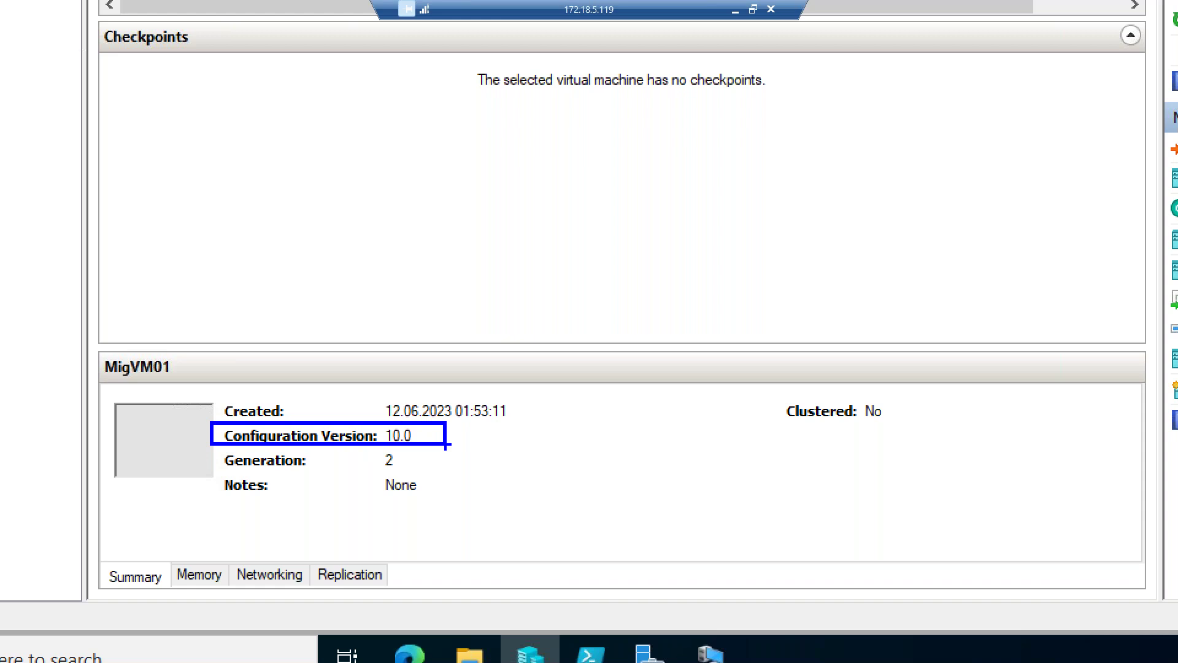
key(Escape)
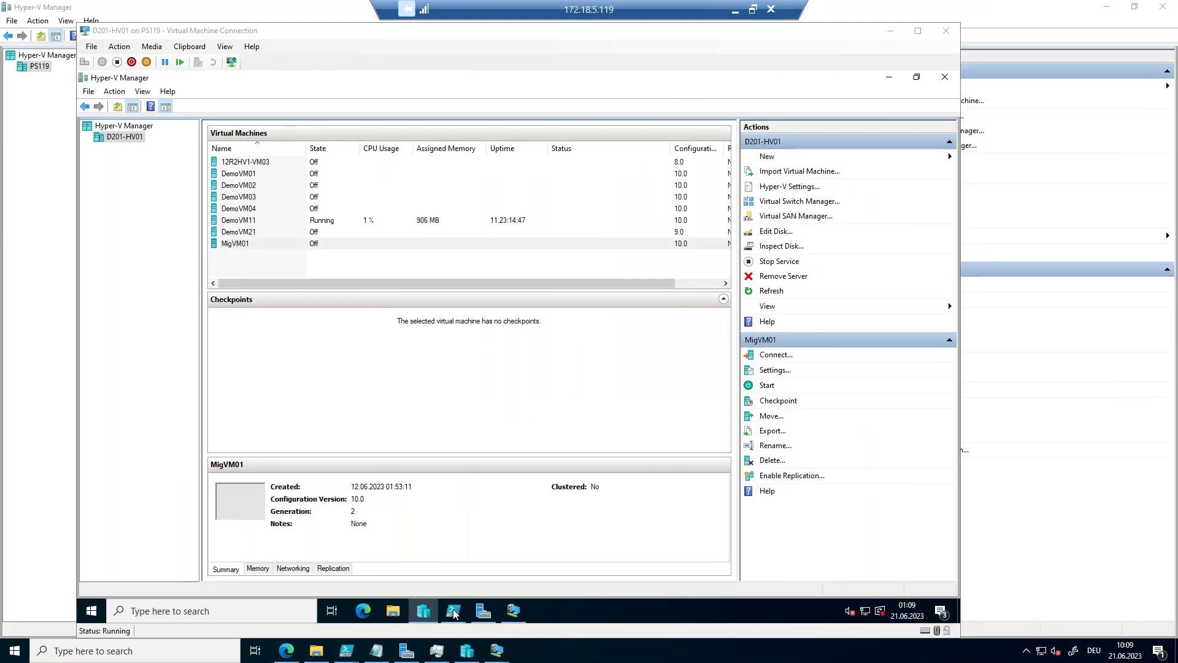
- Run Get-VMHostSupportedVersion in PowerShell ISE, listing versions 8.0 through 10.0 with 10.0 default
click(454, 612)
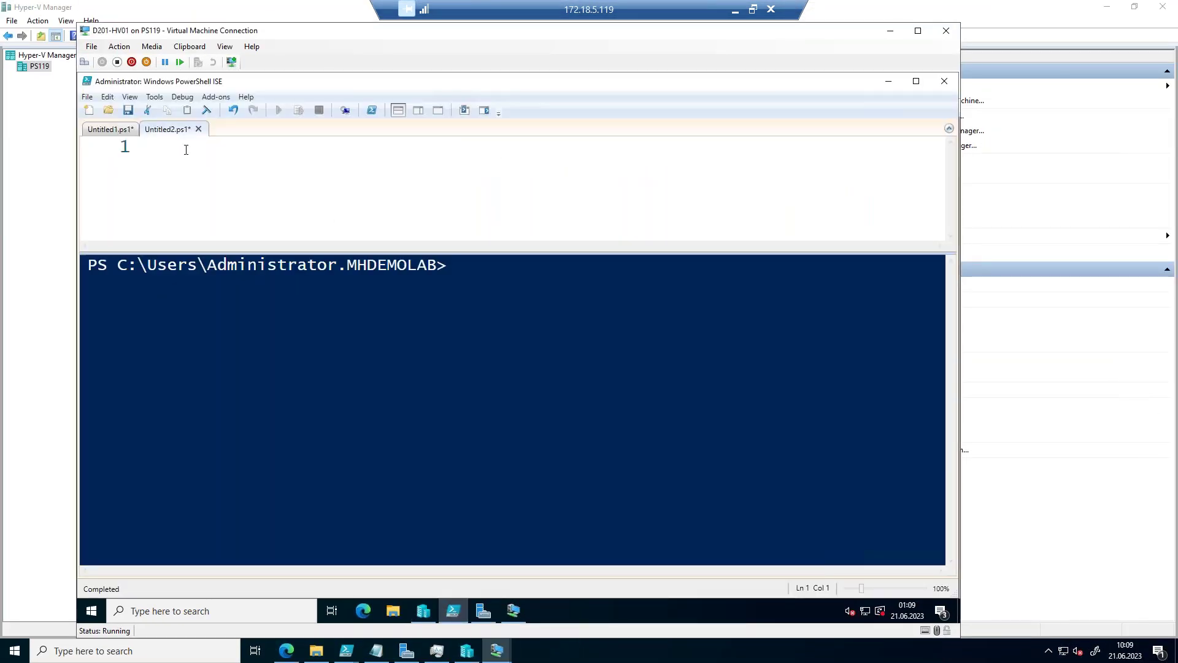
text(get-vmho)
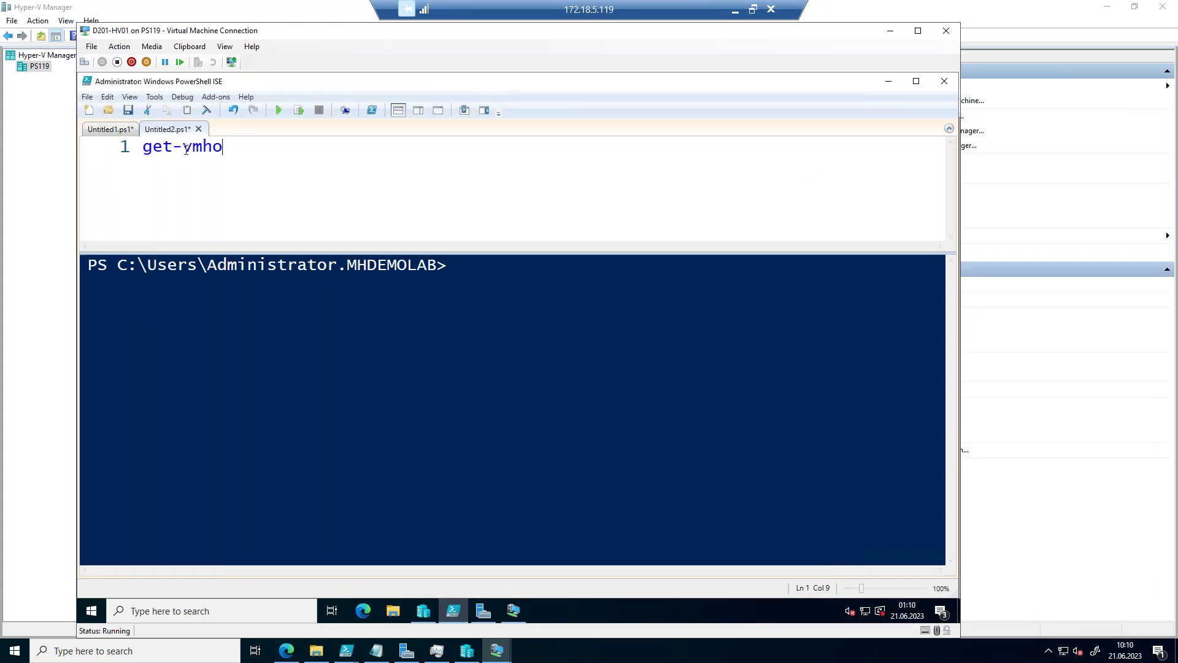
text(sts)
key(Tab)
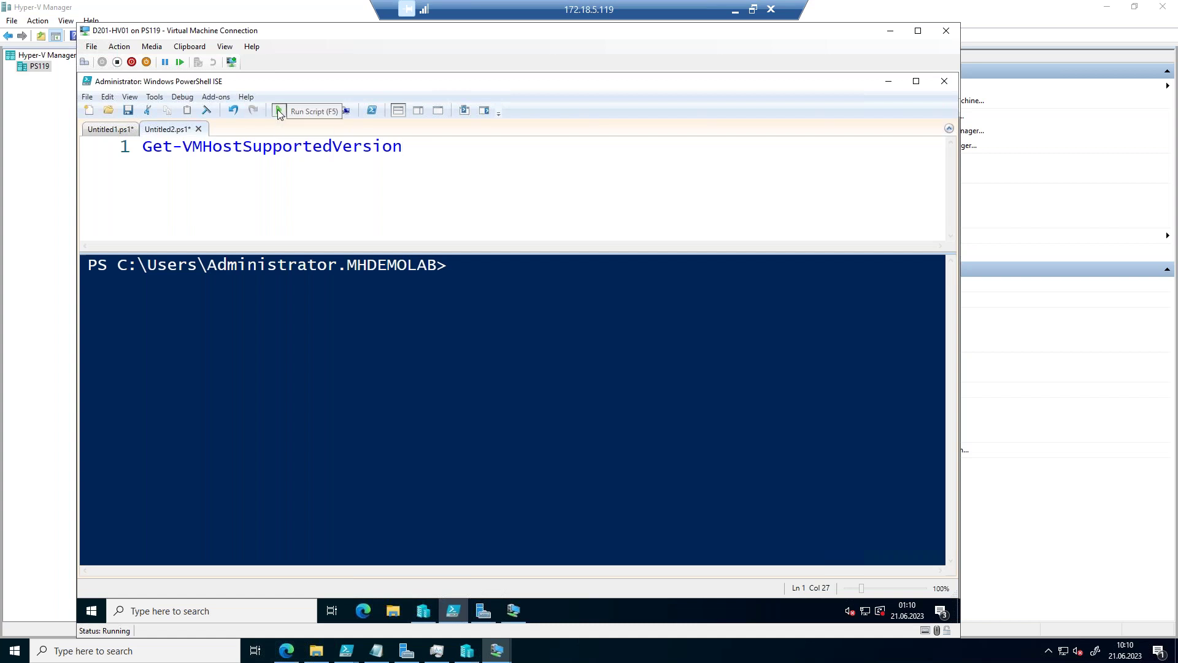
click(278, 110)
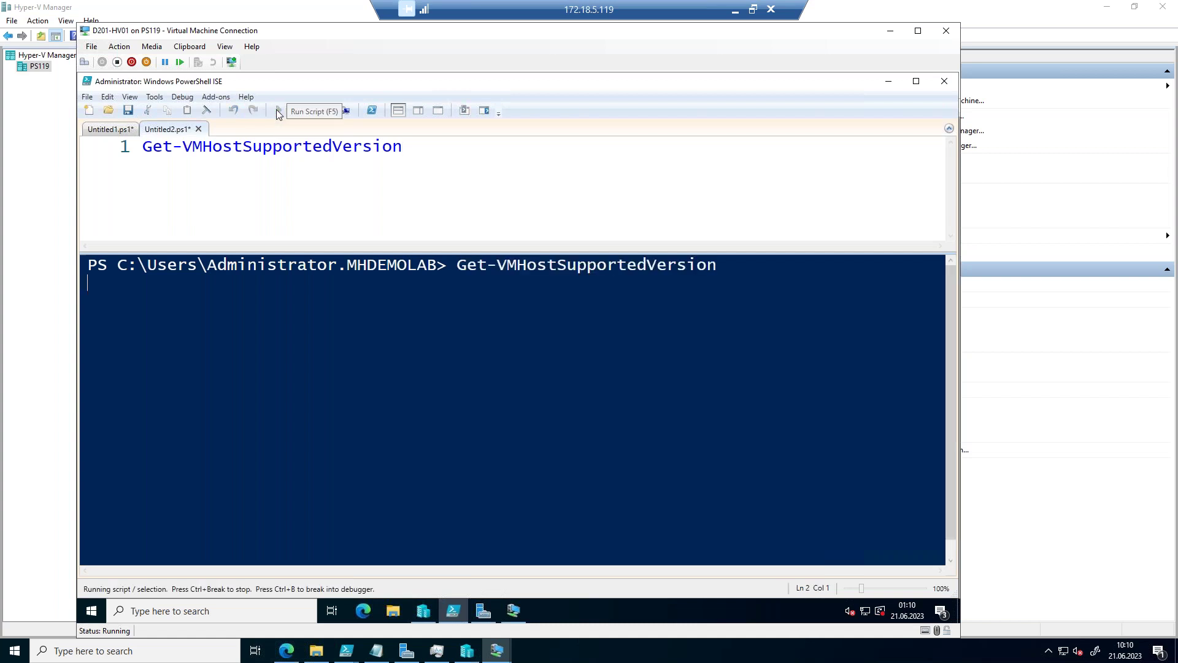
click(777, 658)
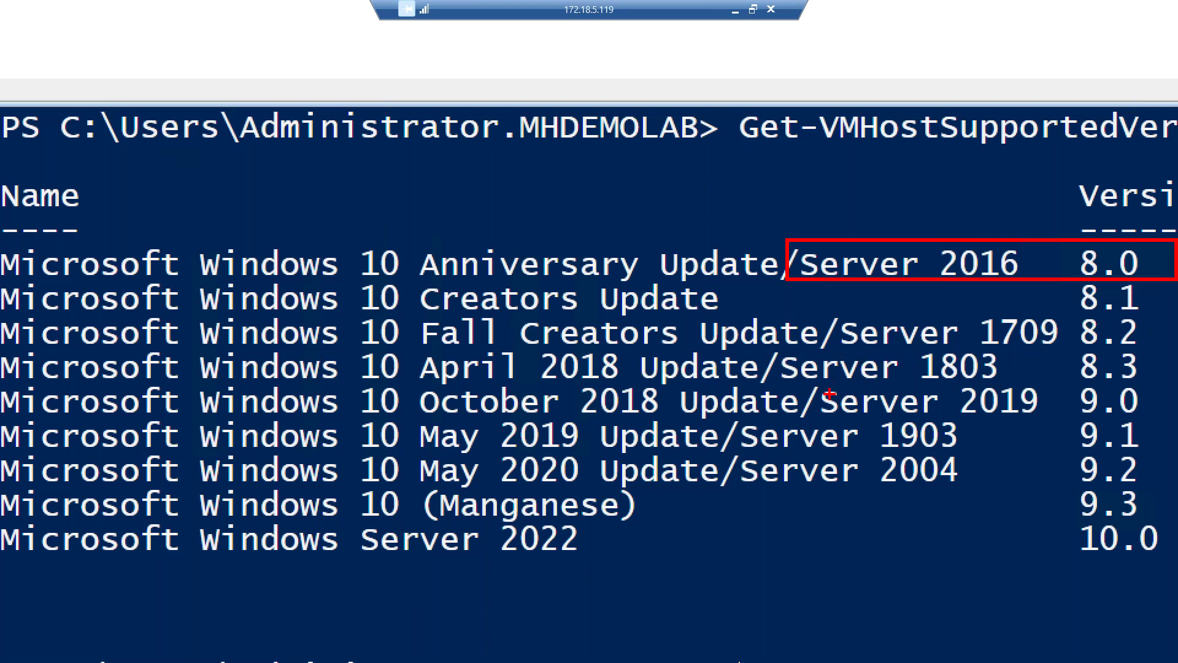
mouse_move(816, 382)
mouse_down()
mouse_move(876, 405)
mouse_move(1175, 420)
mouse_up()
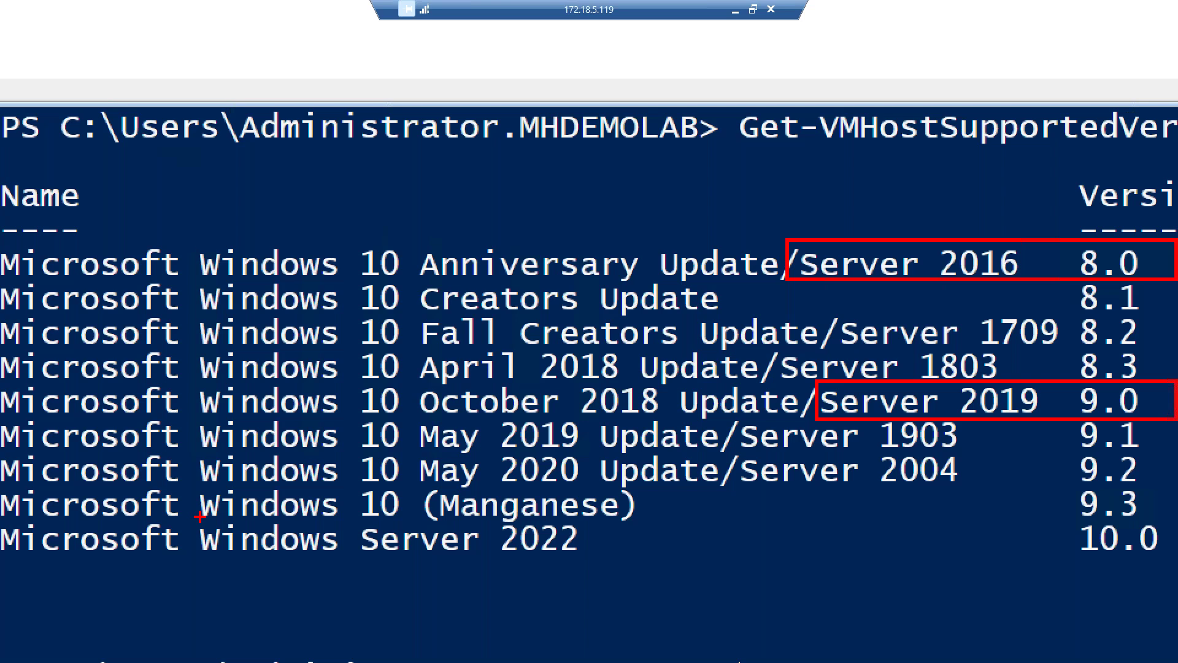
mouse_move(191, 520)
mouse_down()
mouse_move(337, 560)
mouse_move(1169, 563)
mouse_up()
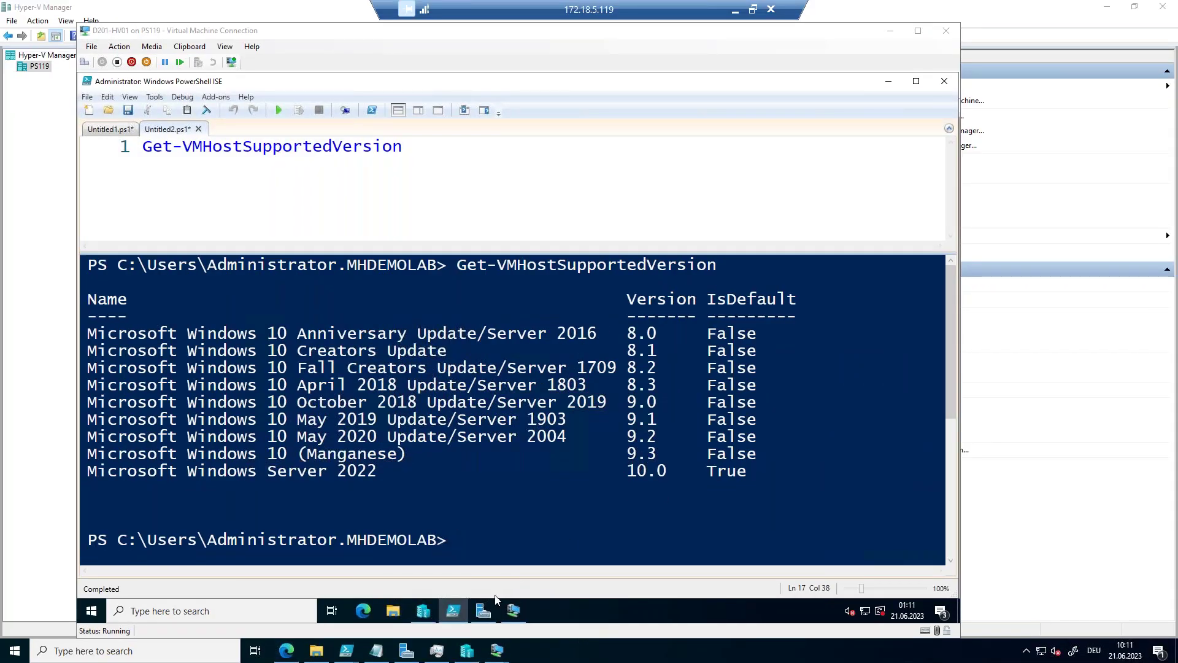
mouse_move(499, 651)
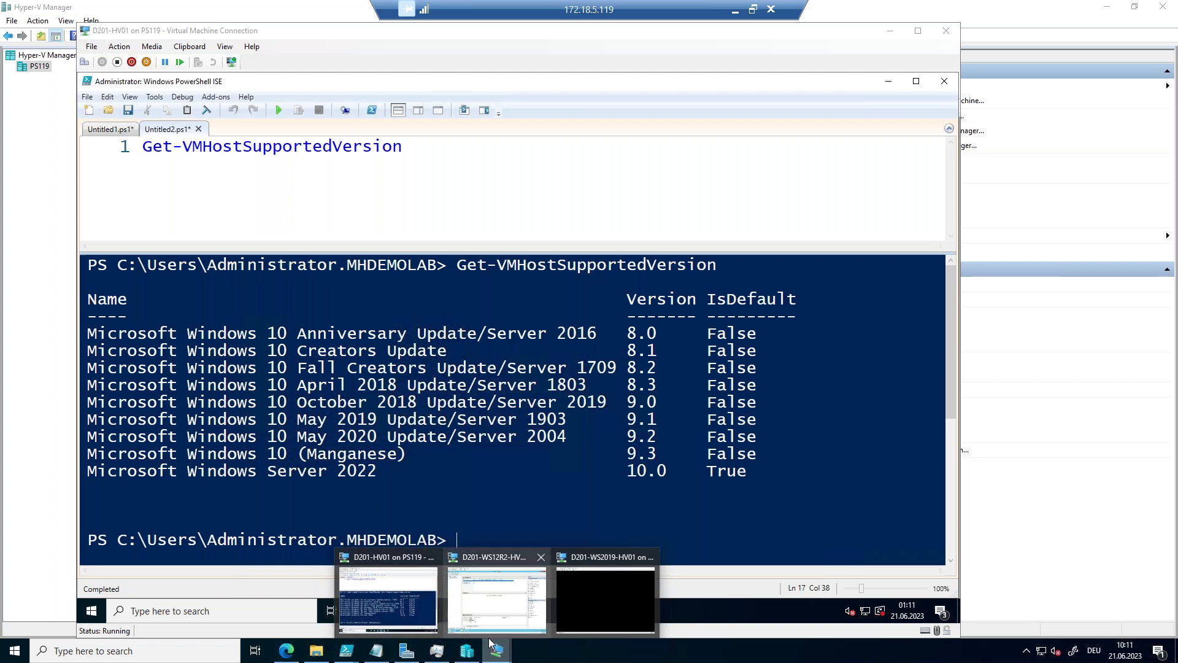
- On the 2012 R2 host, browse to D:\VMs\WS12R2HV2-VM02\Virtual Machines to show its XML file
click(486, 621)
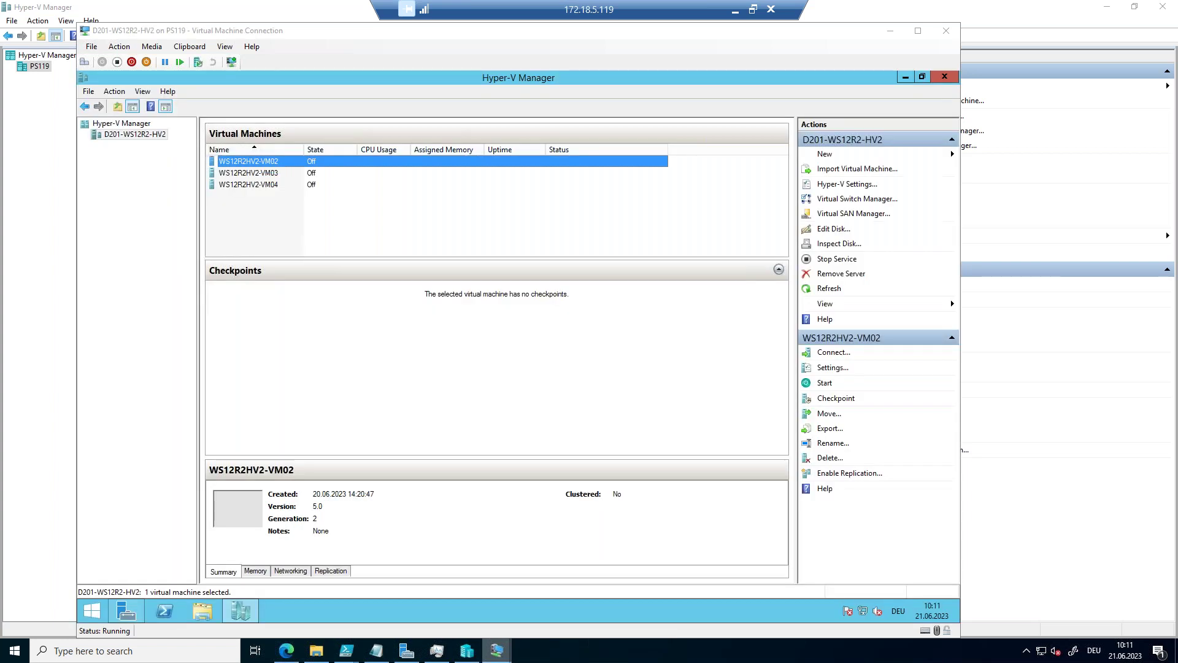
click(202, 611)
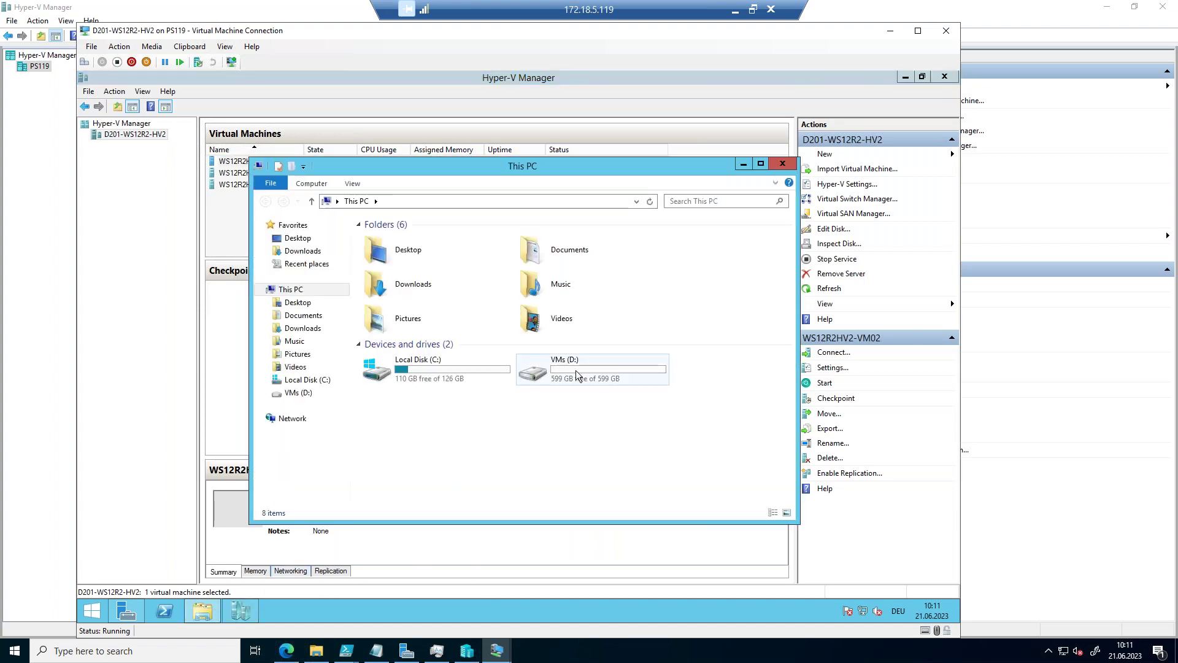
double_click(577, 375)
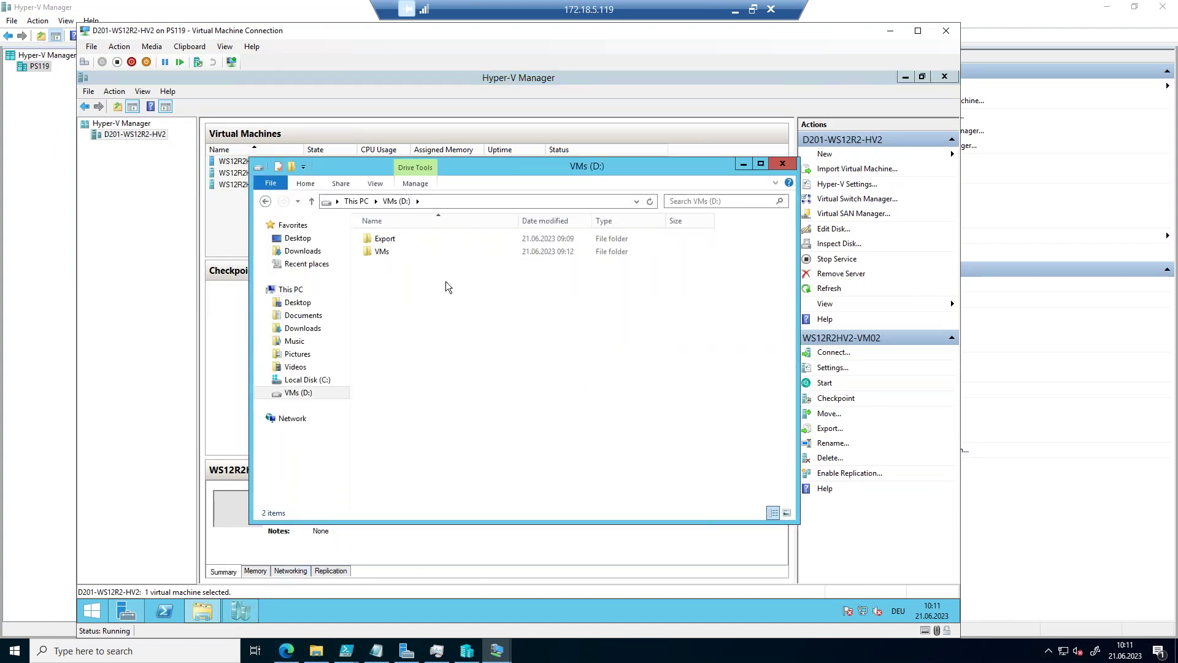
click(400, 255)
double_click(400, 255)
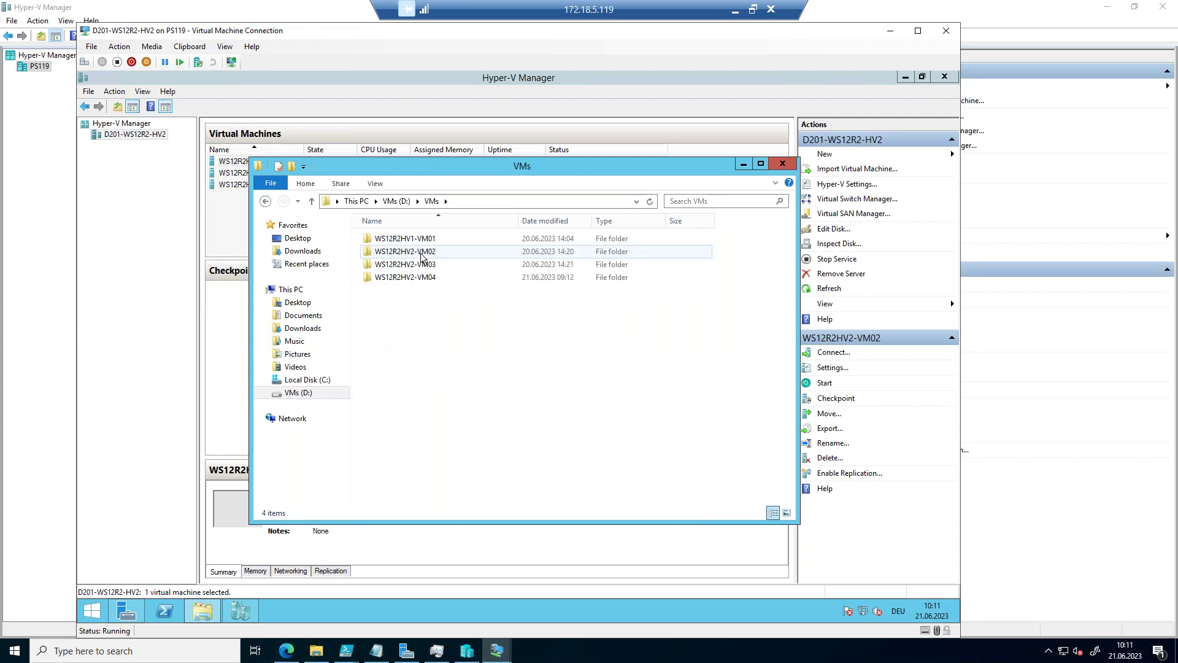
double_click(447, 254)
double_click(444, 252)
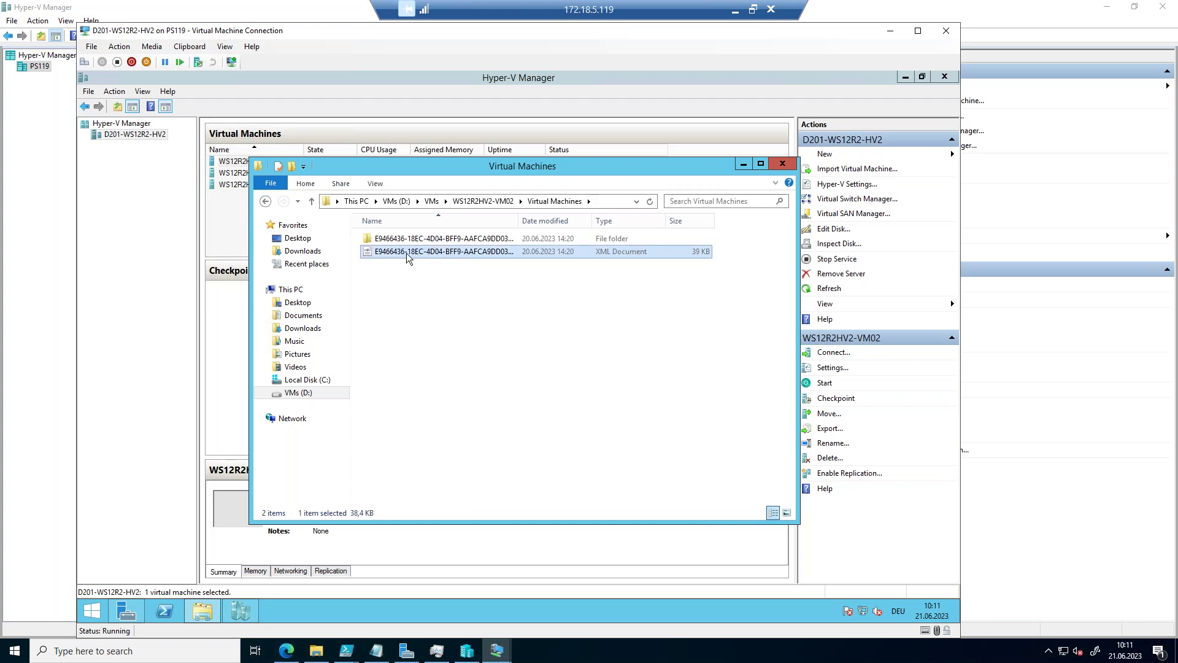
right_click(442, 255)
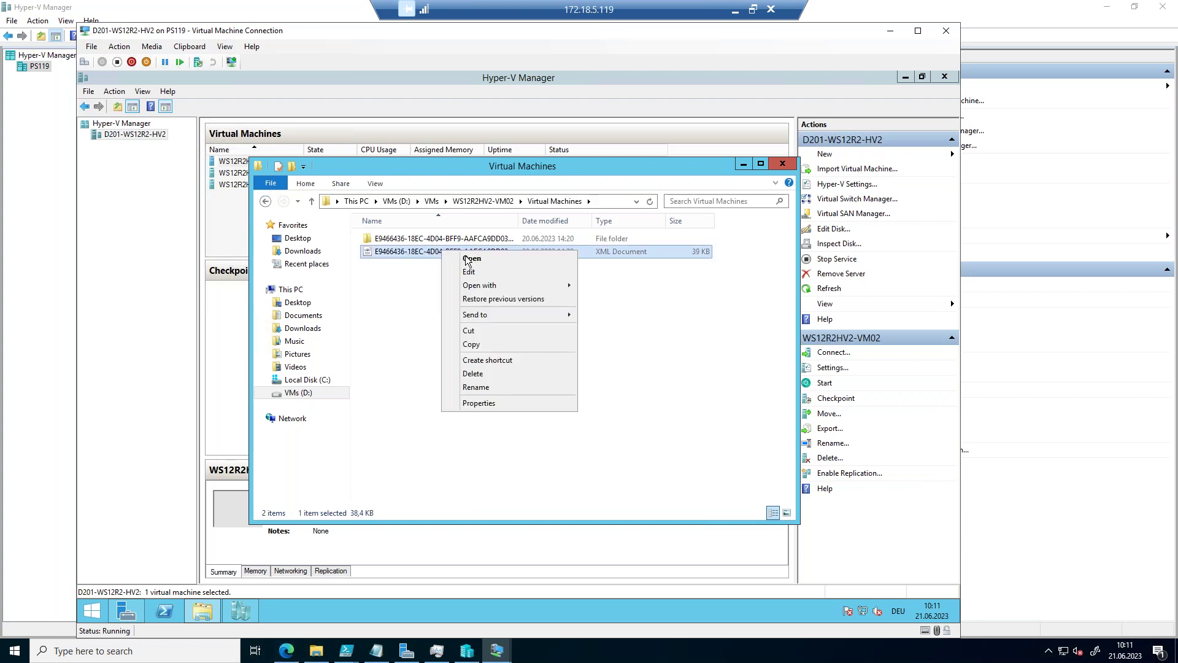
click(467, 270)
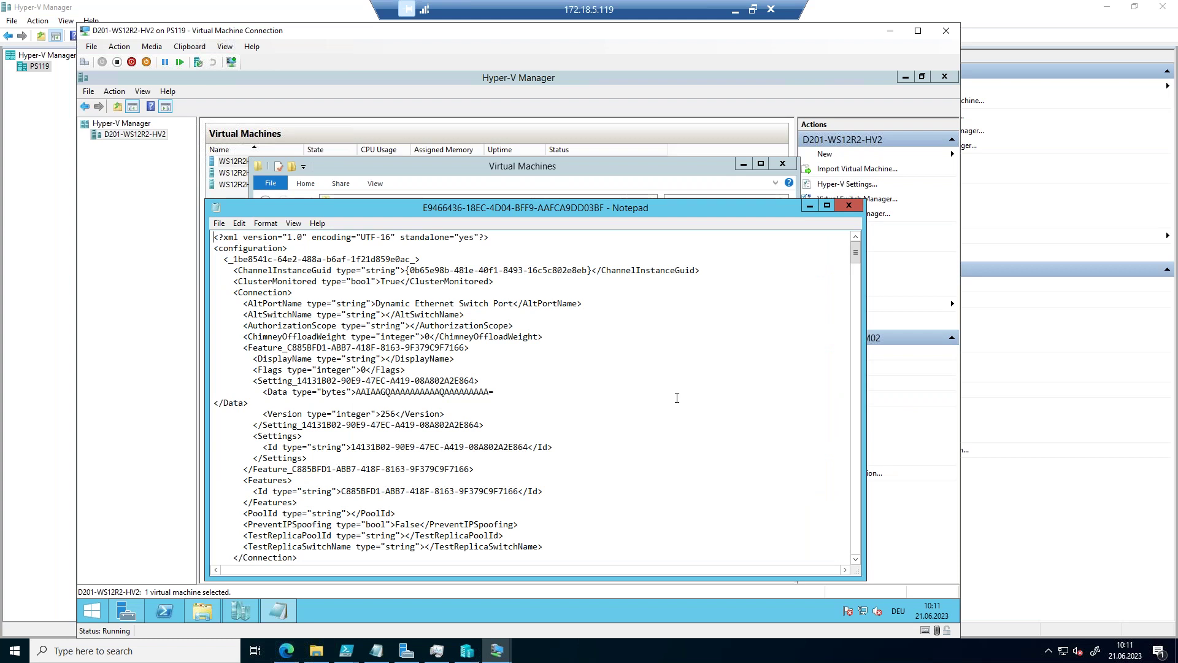
scroll(675, 398, down, 4)
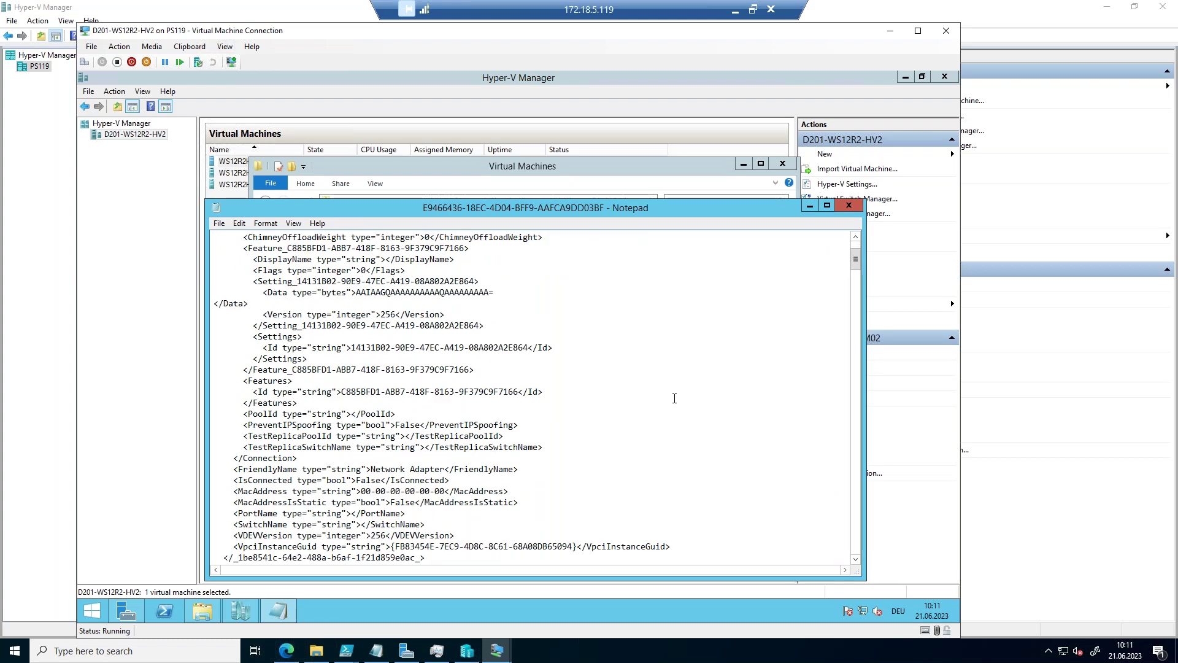
scroll(674, 398, down, 1)
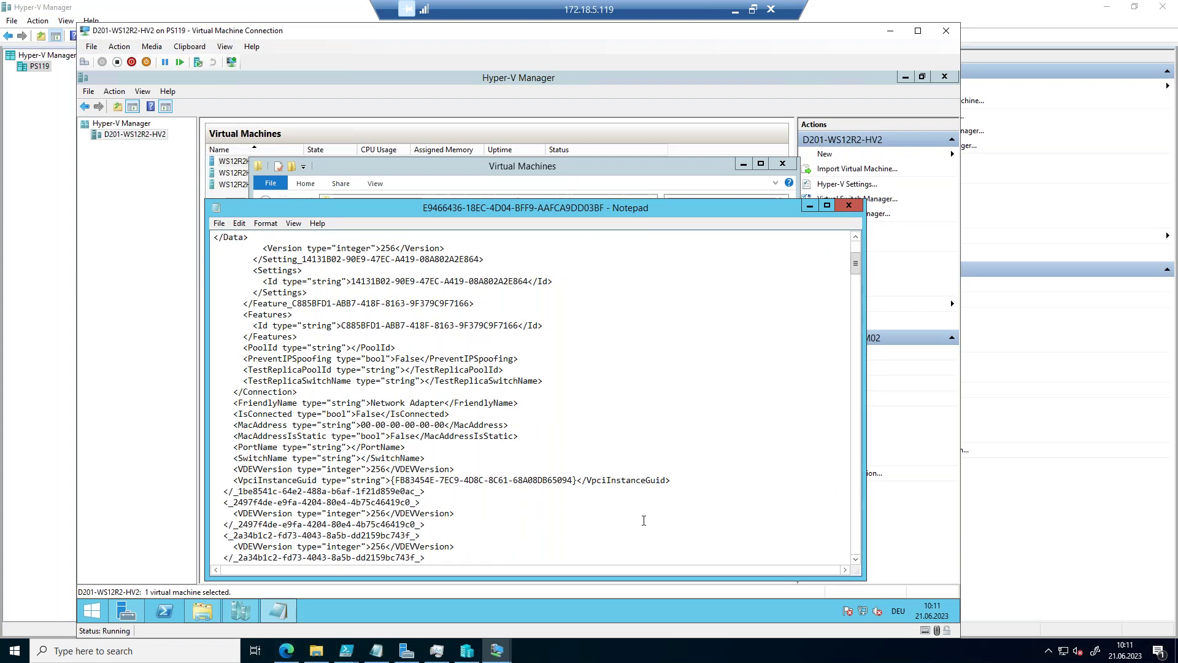
scroll(643, 521, down, 6)
scroll(642, 520, down, 8)
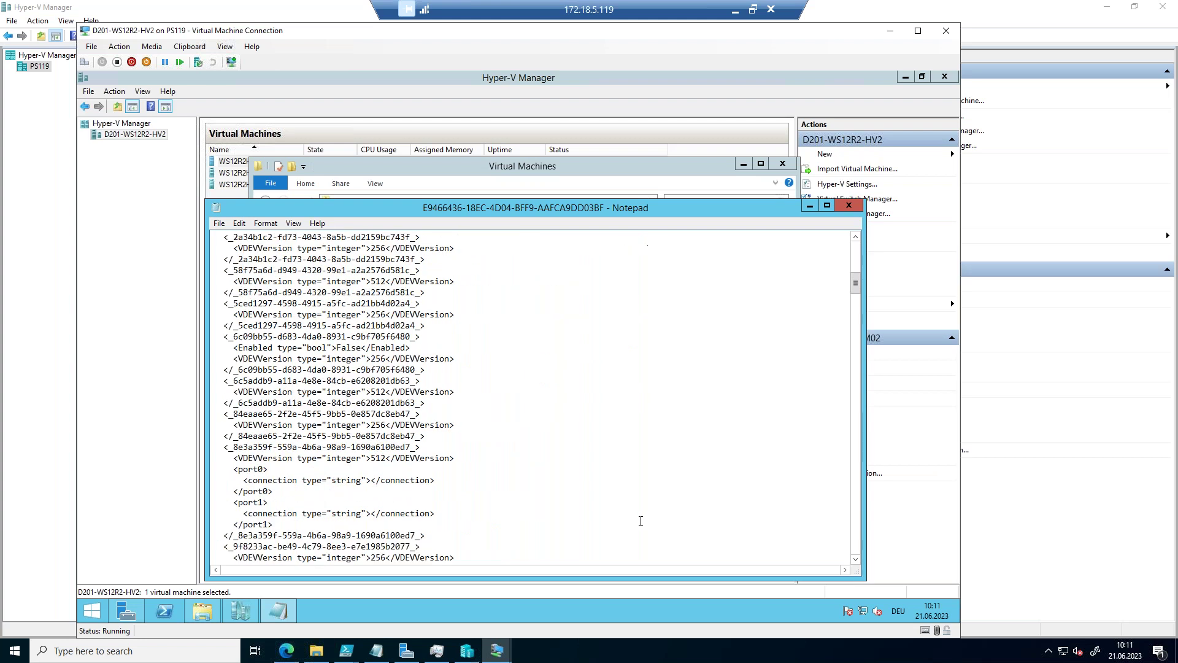
scroll(639, 523, down, 3)
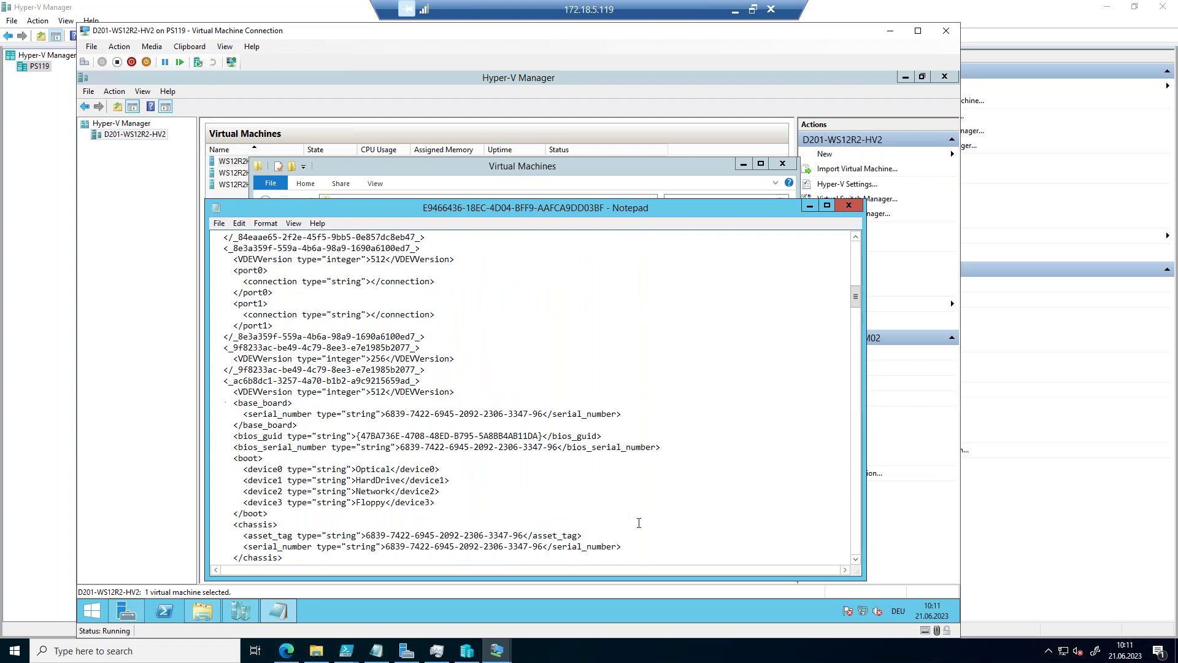
click(653, 654)
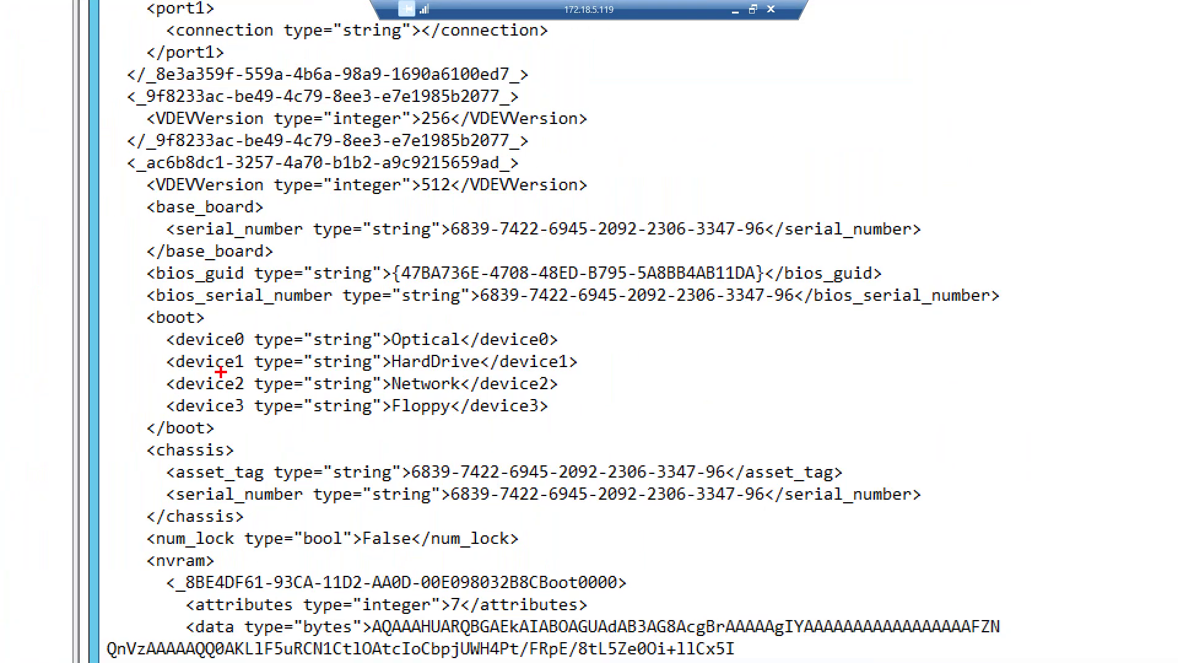
drag(128, 305, 329, 405)
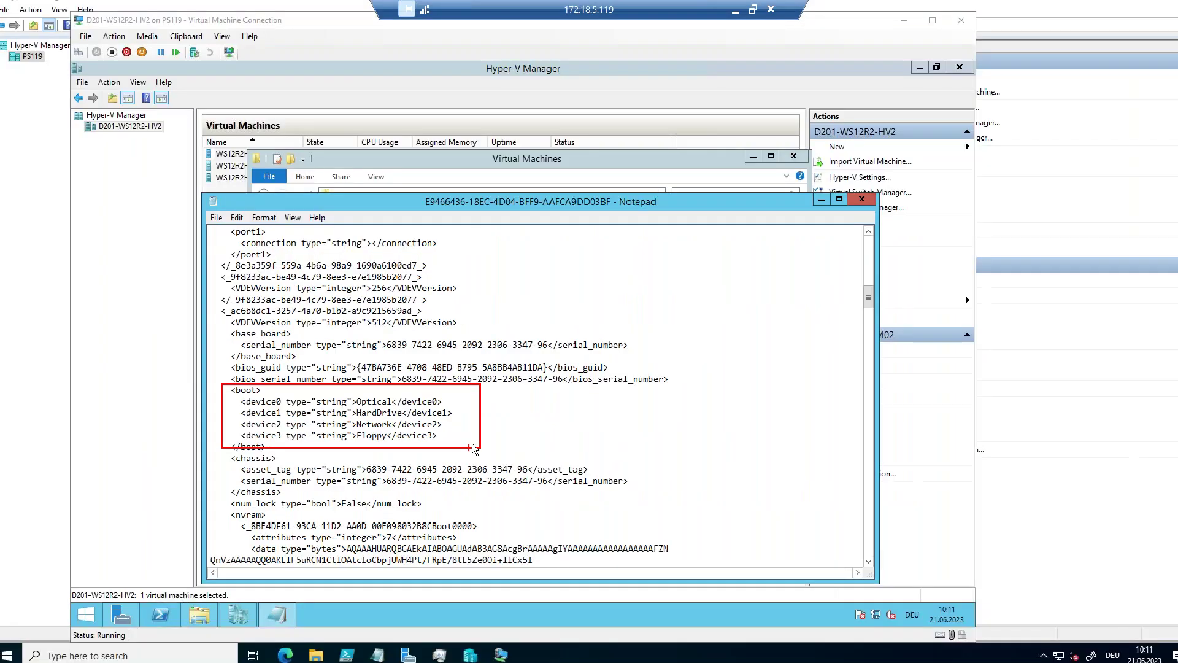
click(860, 207)
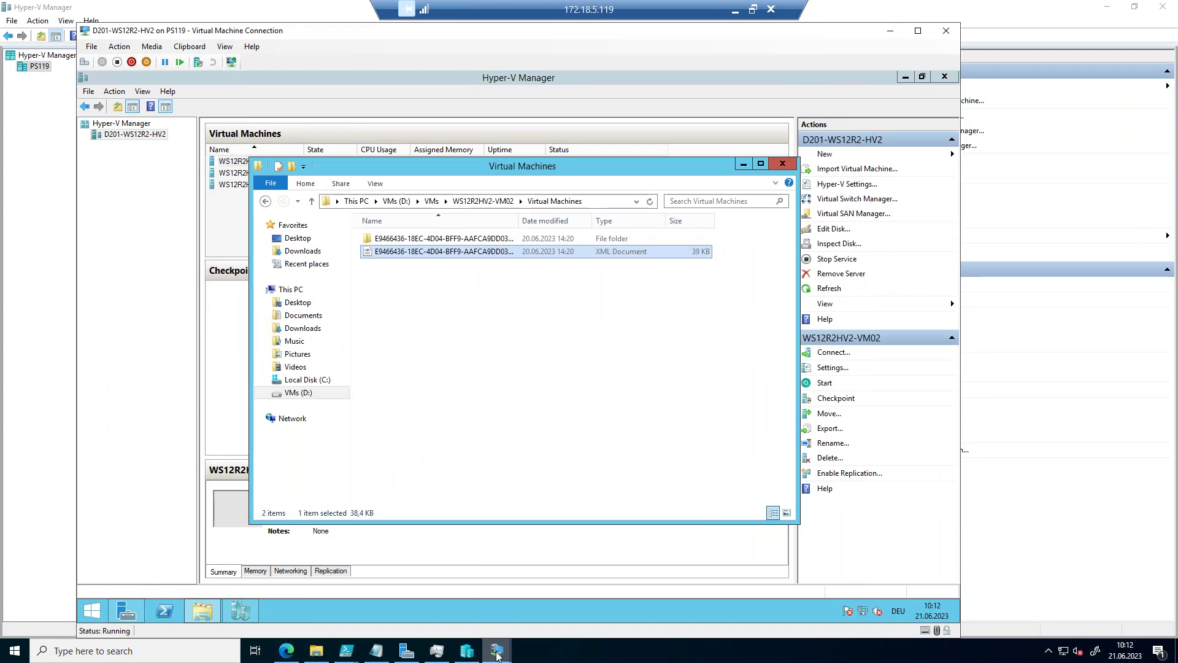
- Switch to the D201-HV01 VM and open File Explorer on the VMs (E:) drive
mouse_move(498, 656)
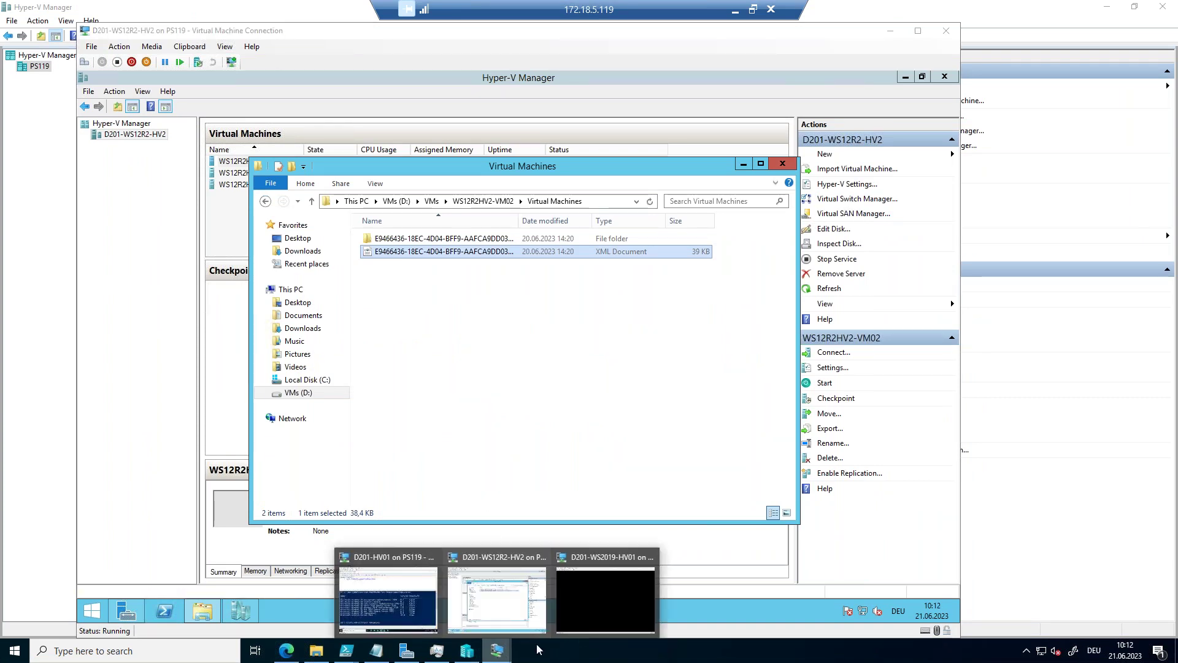
click(584, 612)
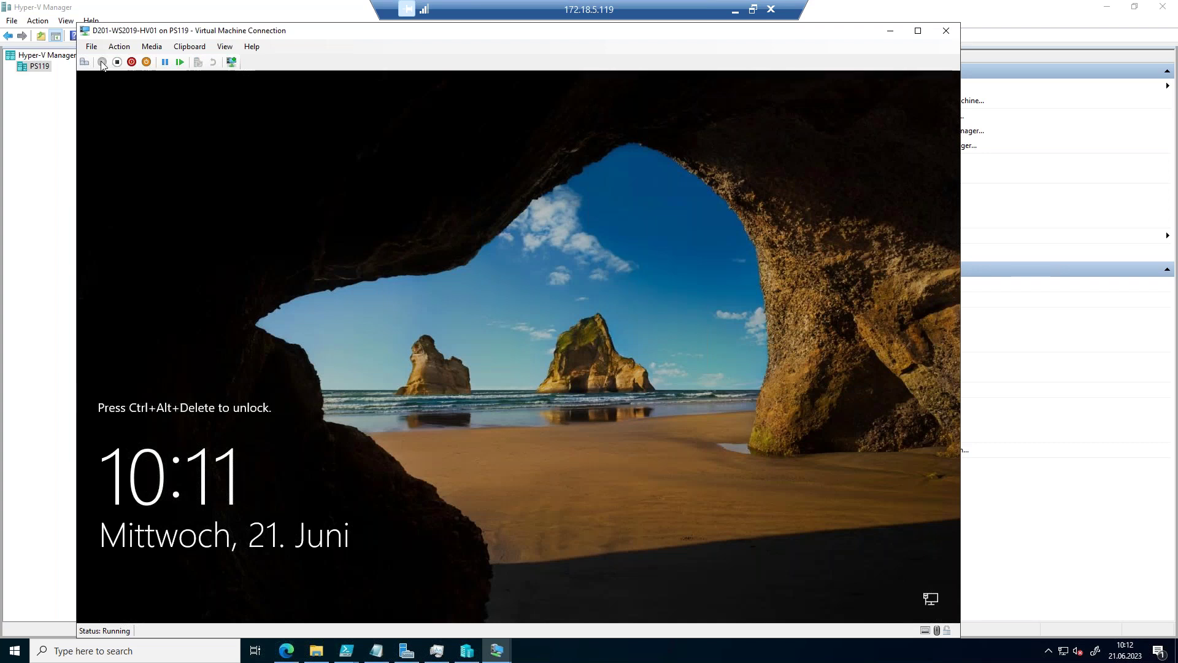
click(893, 31)
mouse_move(497, 652)
click(414, 610)
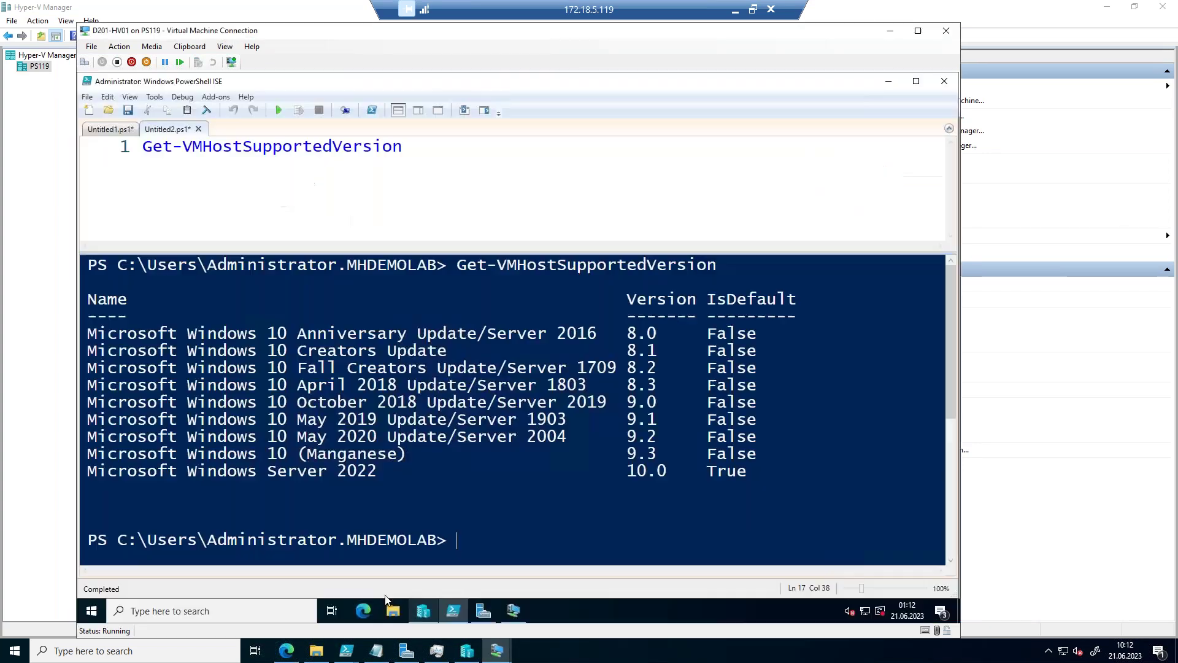
click(393, 612)
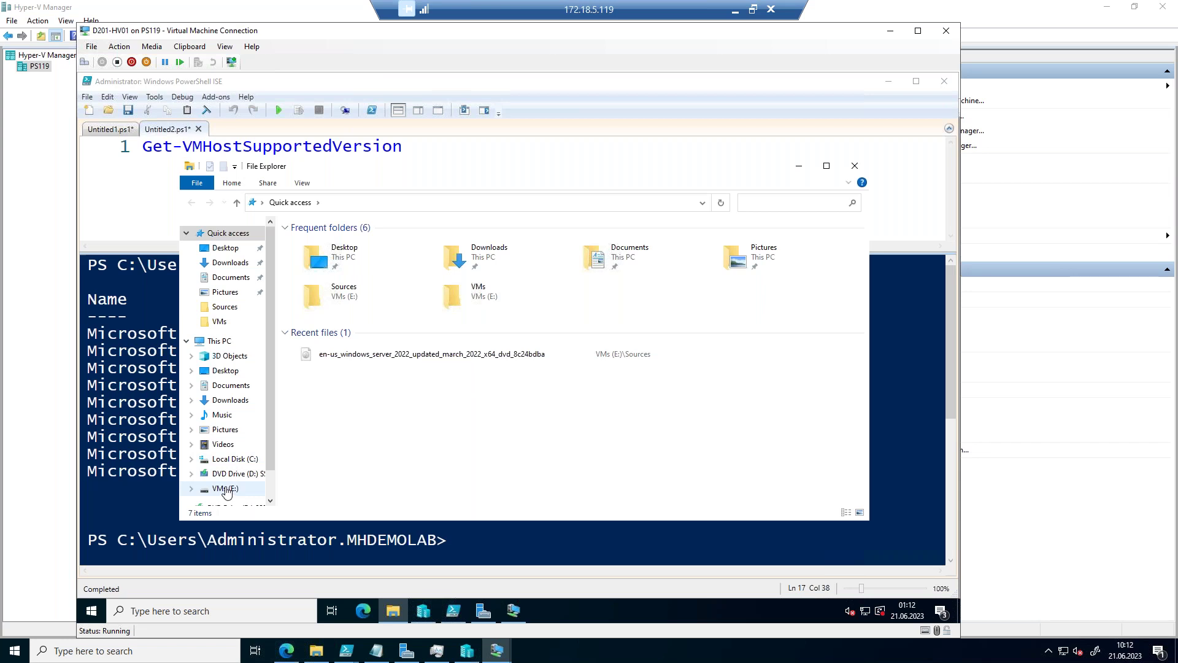
click(226, 489)
- Open E:\VMs\MigVM01\Virtual Machines and widen Name to show the .vmcx, .vmgs, .VMRS files
click(335, 257)
double_click(335, 257)
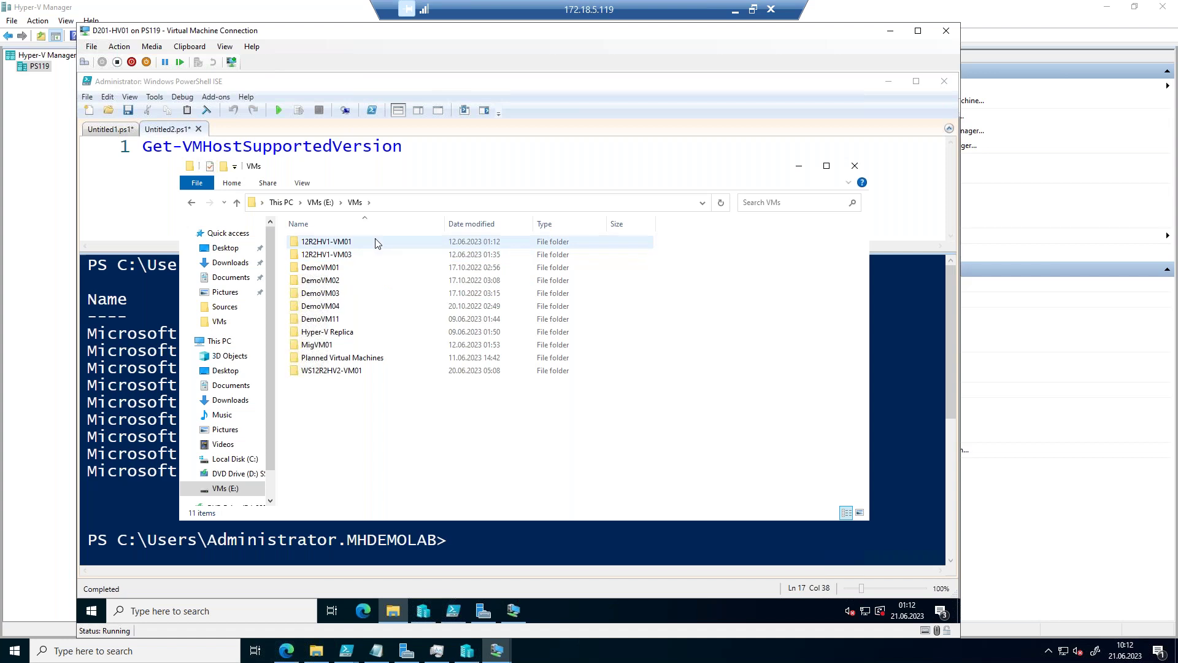
double_click(371, 256)
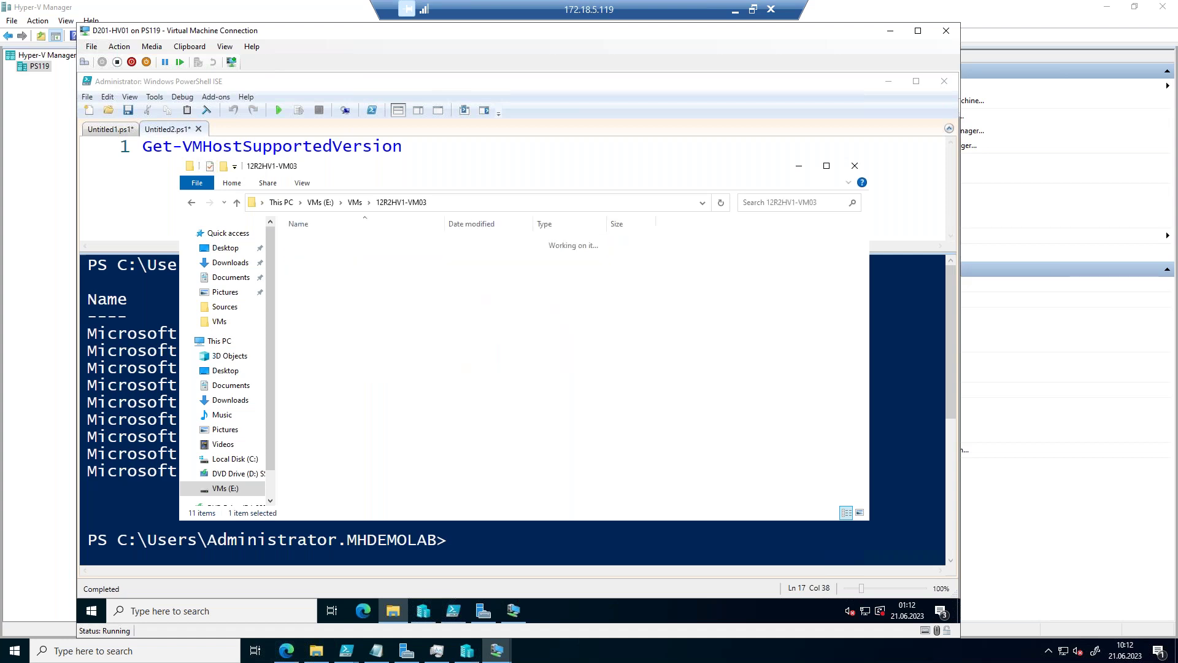
click(354, 202)
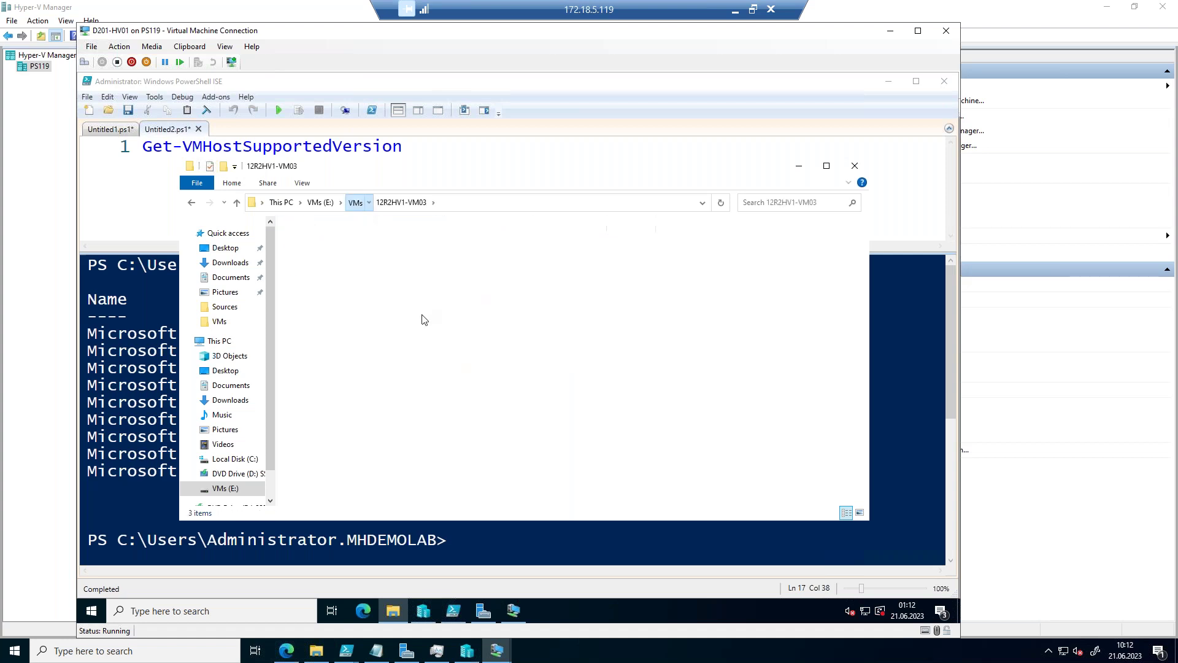
double_click(349, 344)
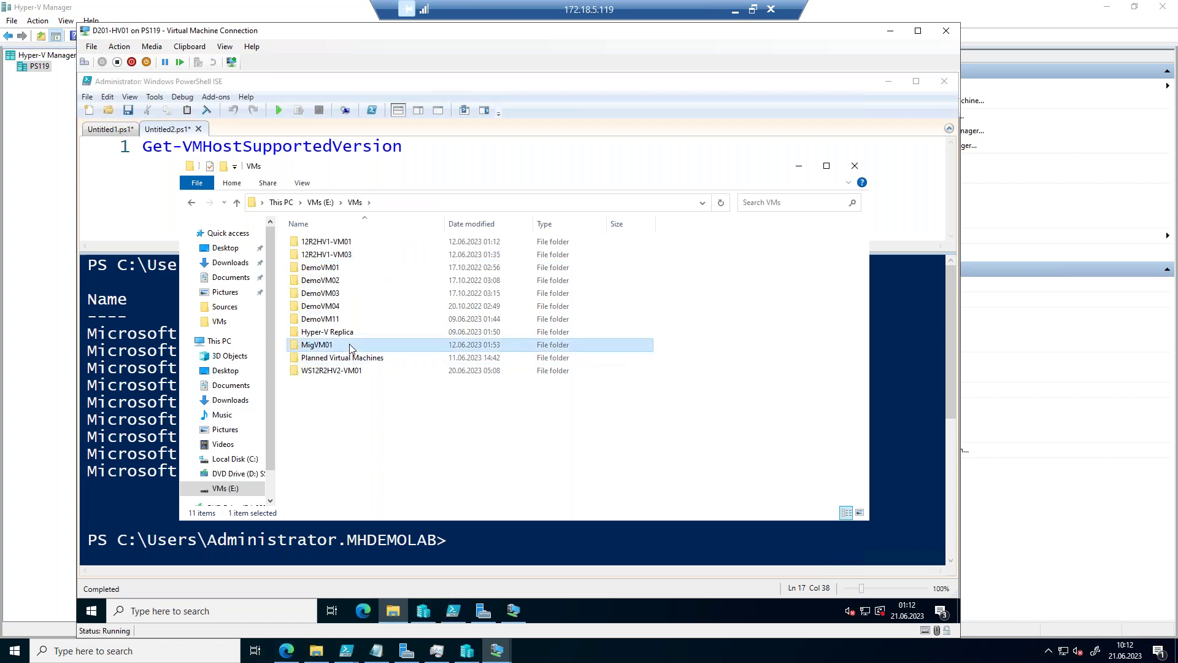
double_click(356, 256)
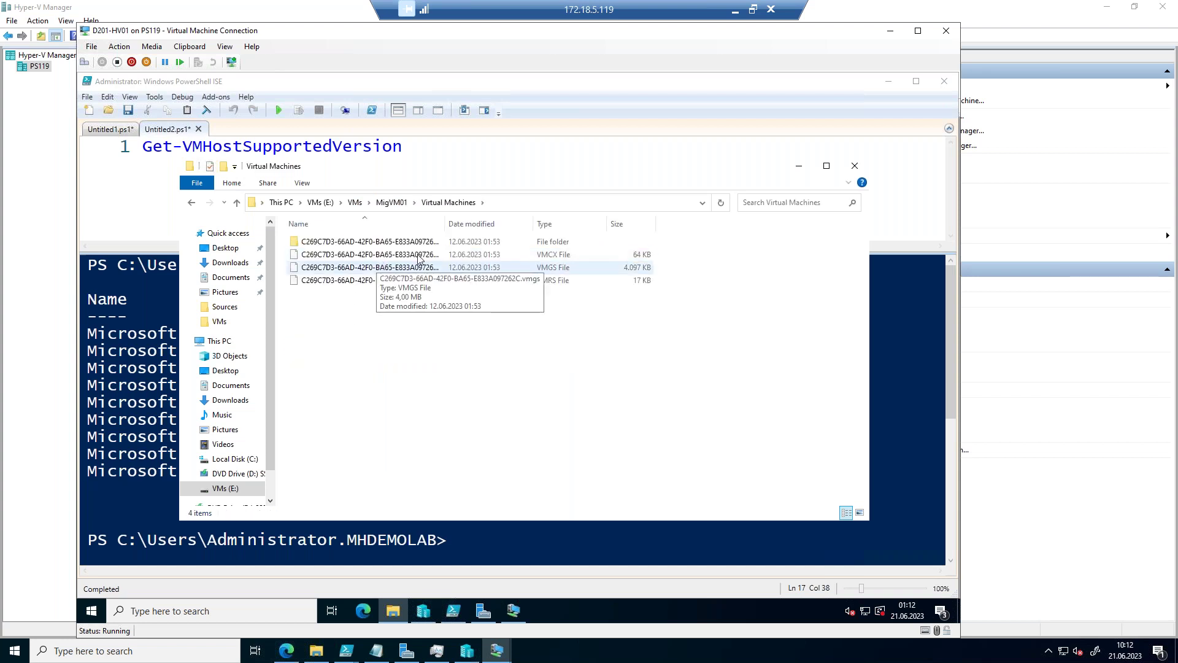
drag(448, 221, 495, 222)
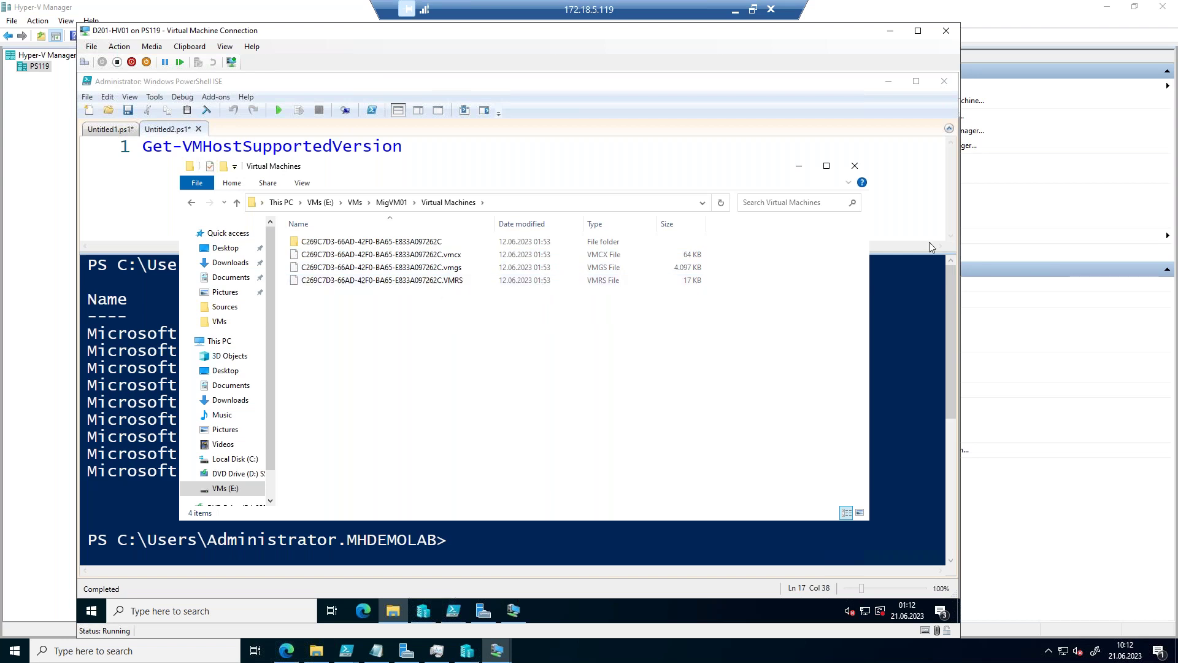
- Return to the D201-WS12R2-HV2 VM window
click(932, 211)
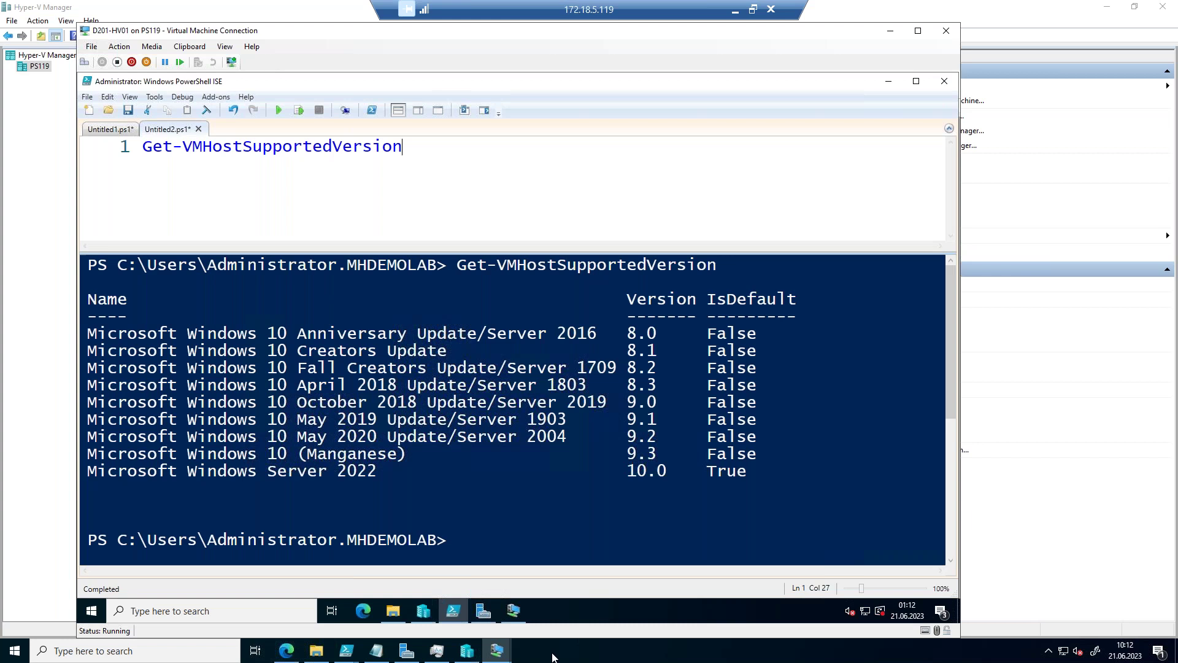
click(497, 650)
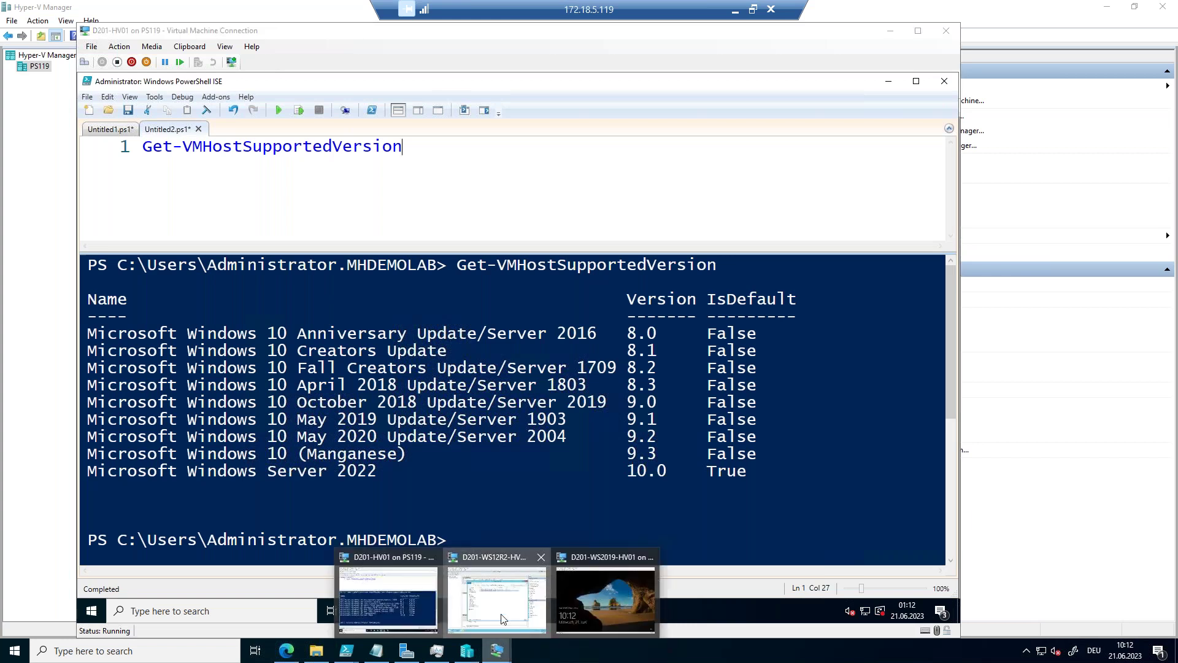
click(501, 618)
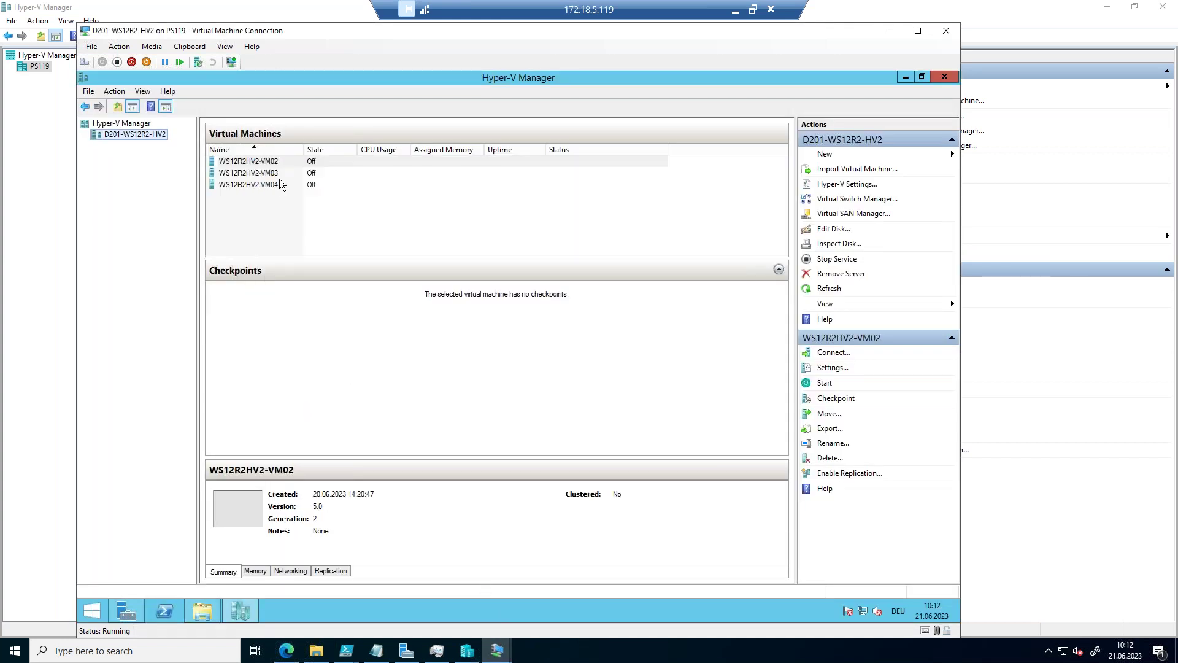
- Open the context menu for WS12R2HV2-VM02 in the Virtual Machines list
click(281, 163)
right_click(312, 162)
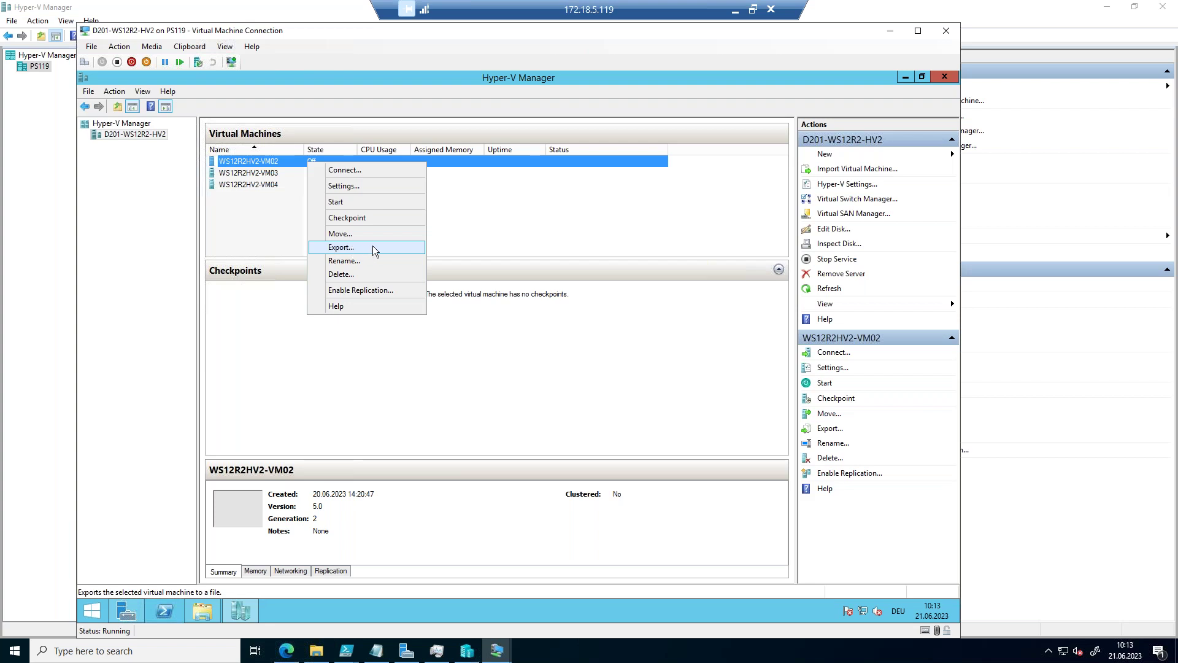
- Choose Export for WS12R2HV2-VM02 and pick D:\Export\ as the location
click(372, 249)
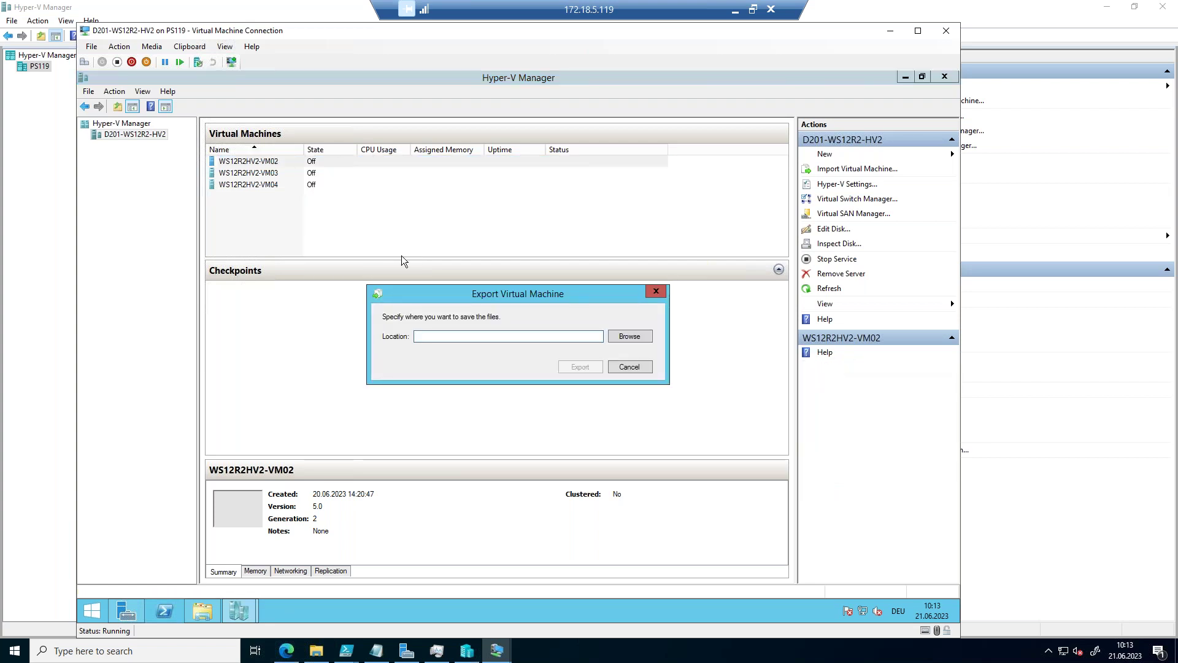
click(630, 337)
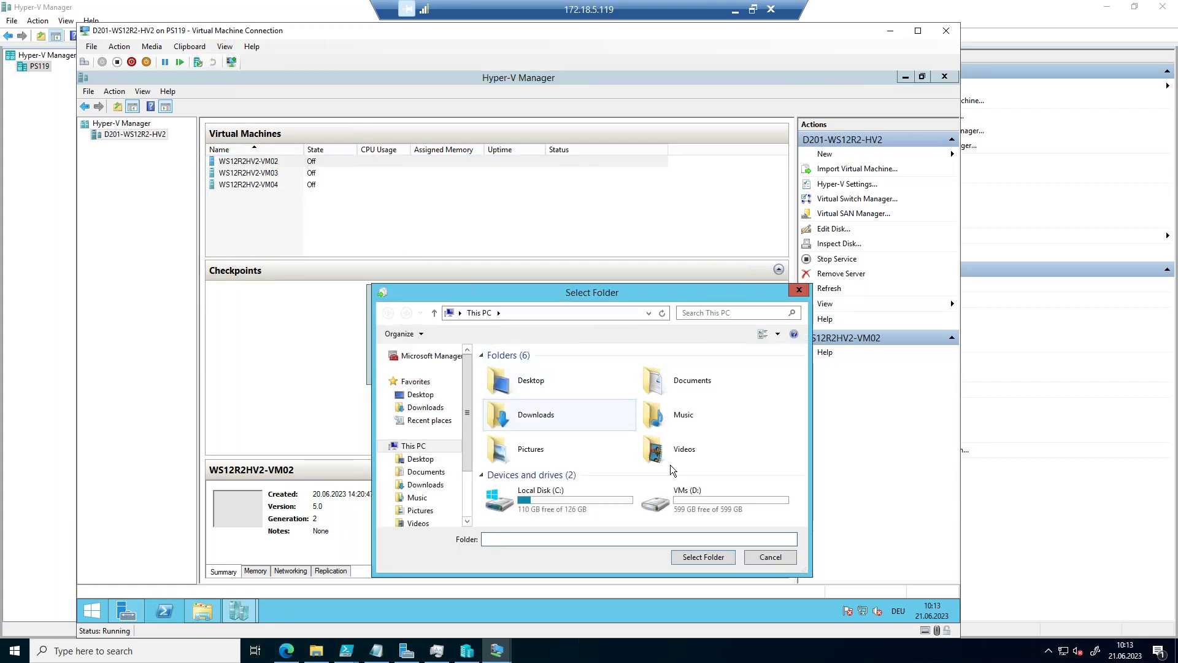
double_click(704, 494)
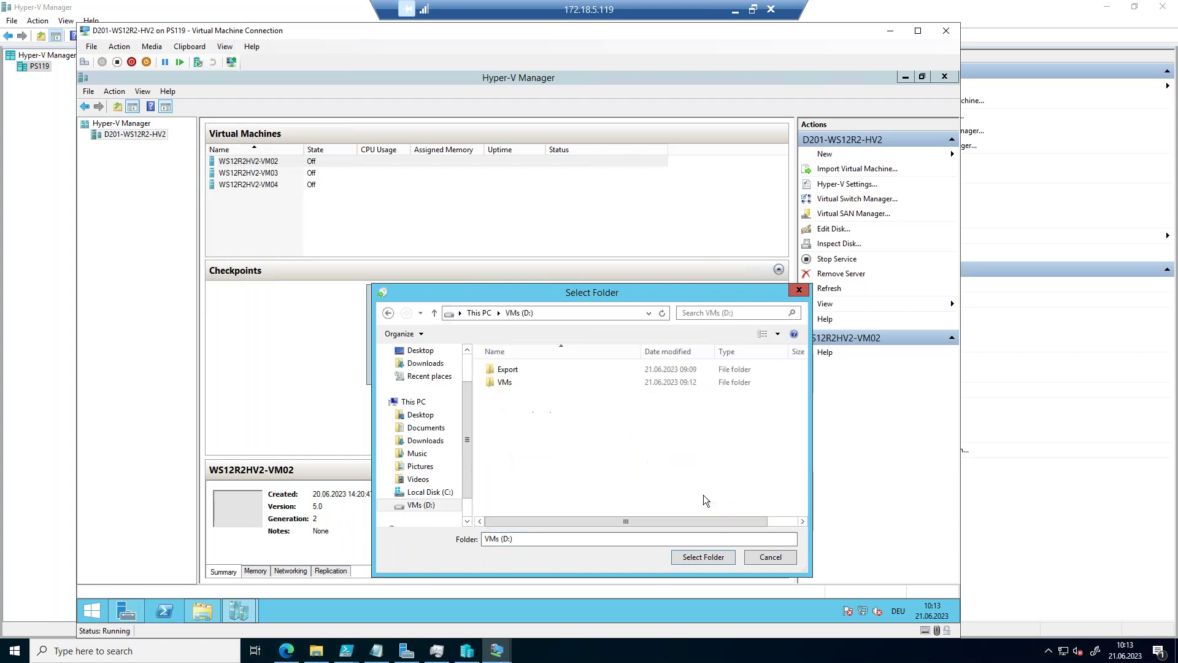
double_click(521, 370)
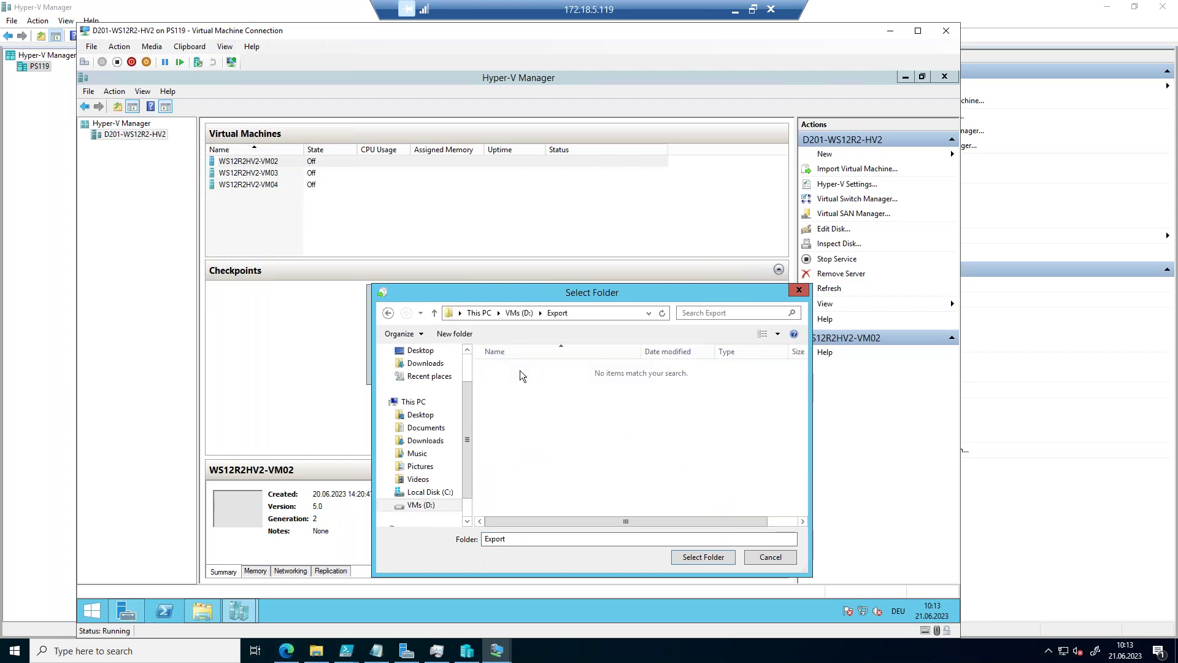
click(704, 557)
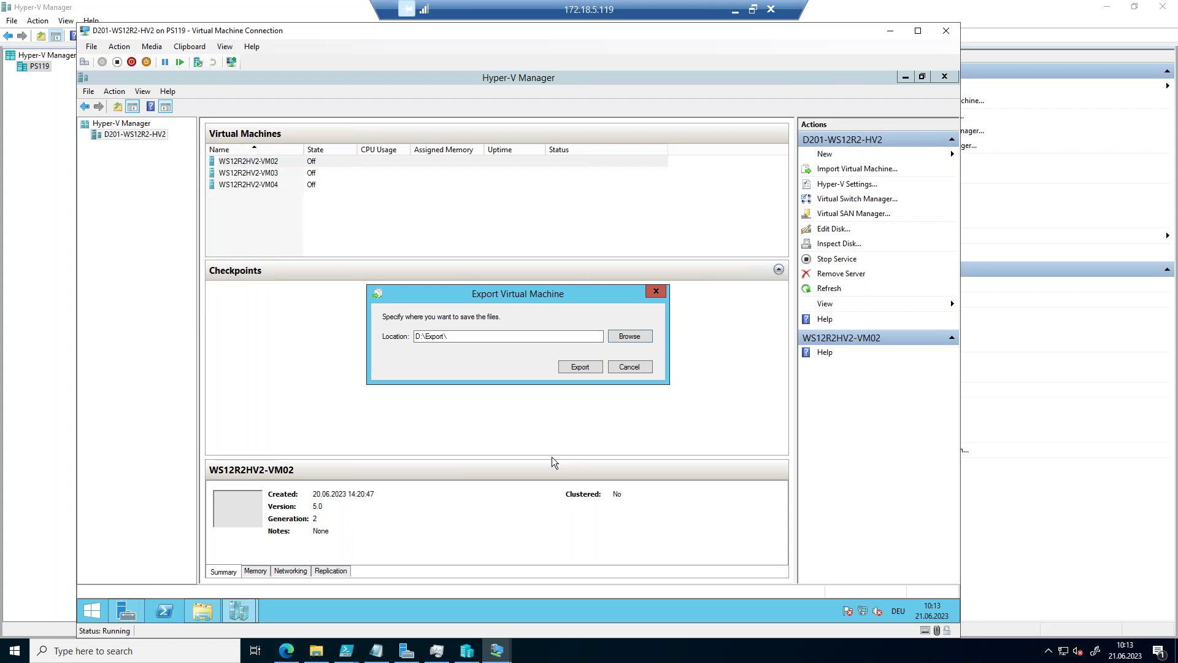
- Run the export, then open D:\Export in File Explorer to find the new WS12R2HV2-VM02 folder
click(578, 367)
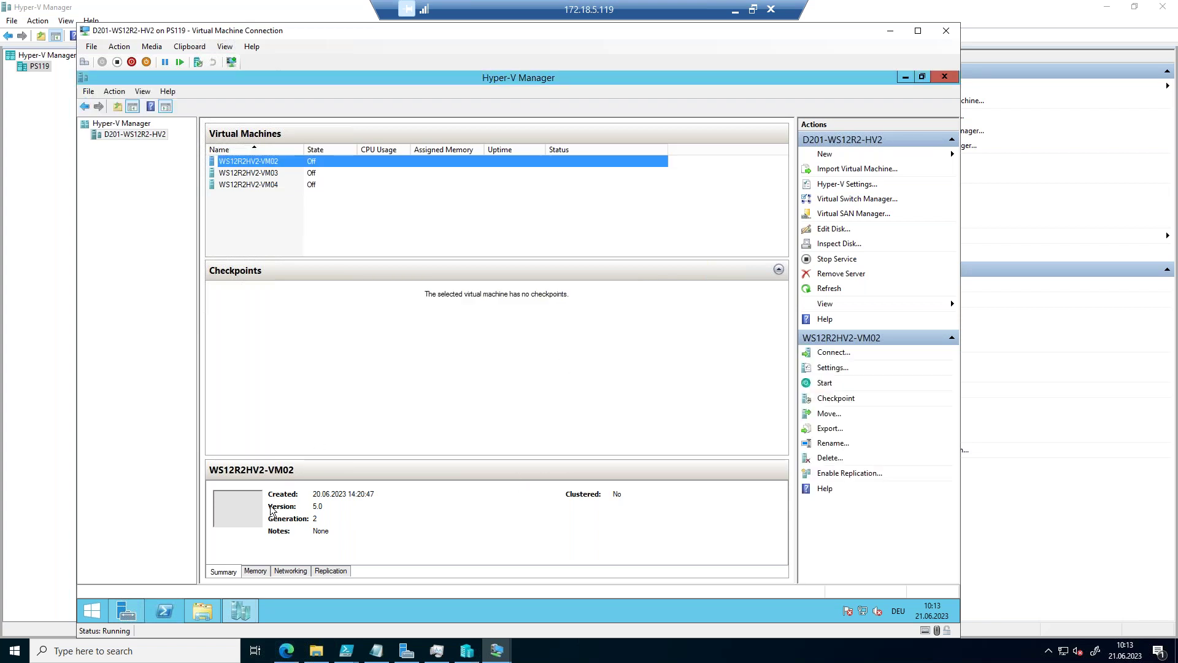
click(202, 611)
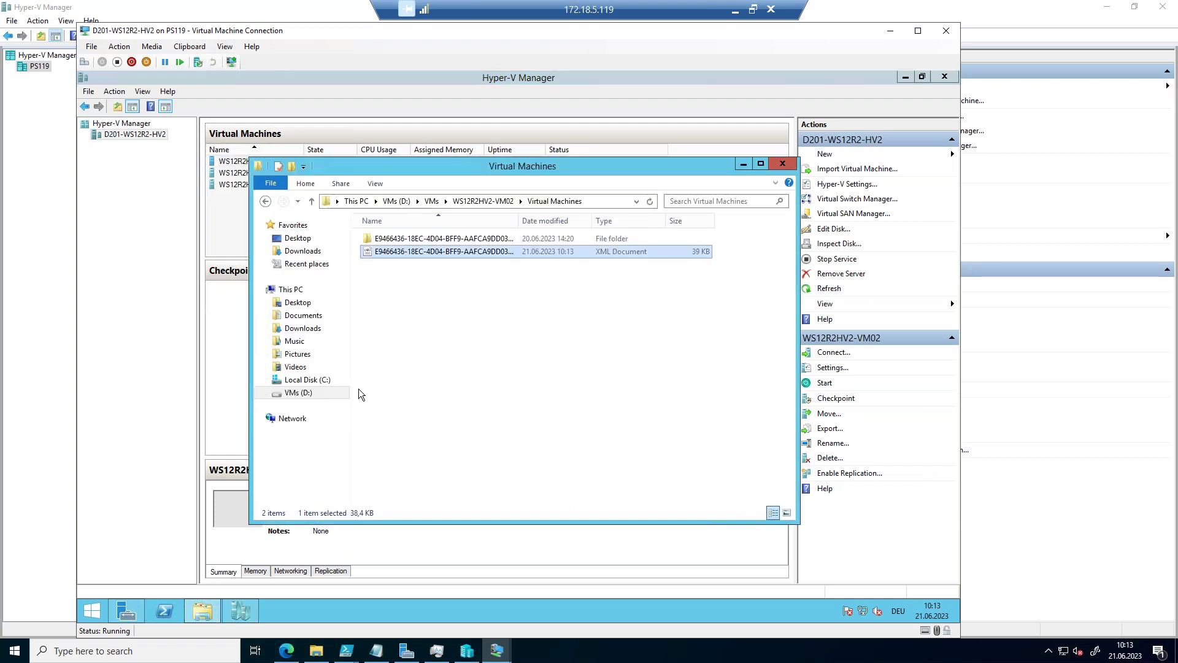
click(292, 290)
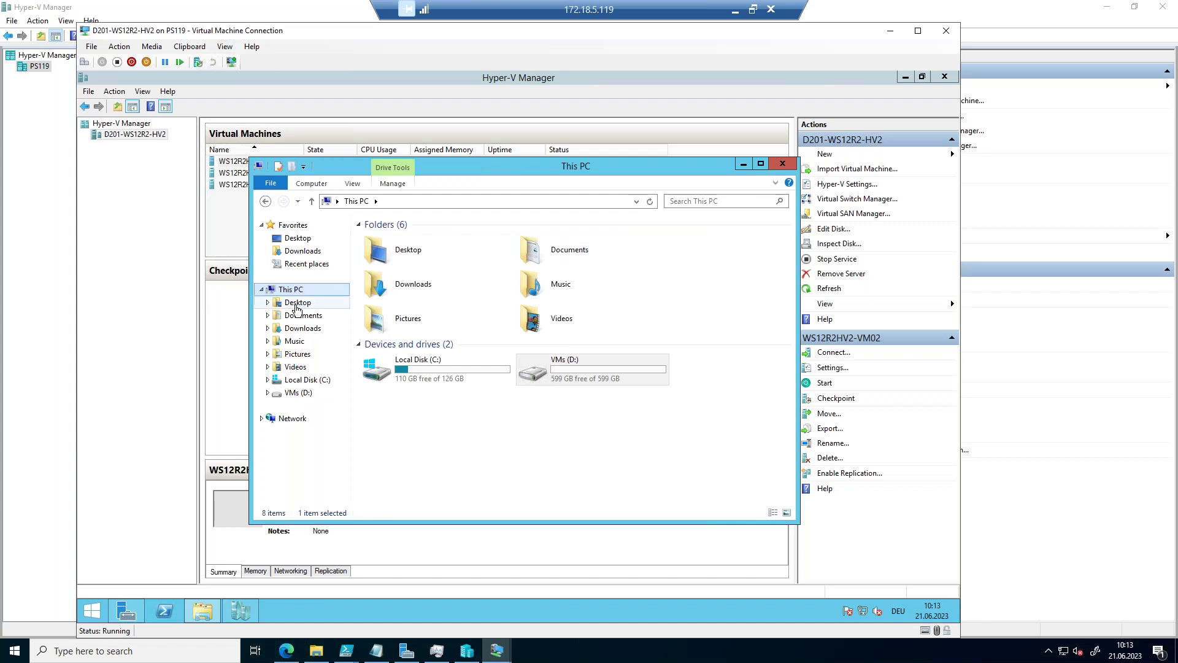
double_click(582, 368)
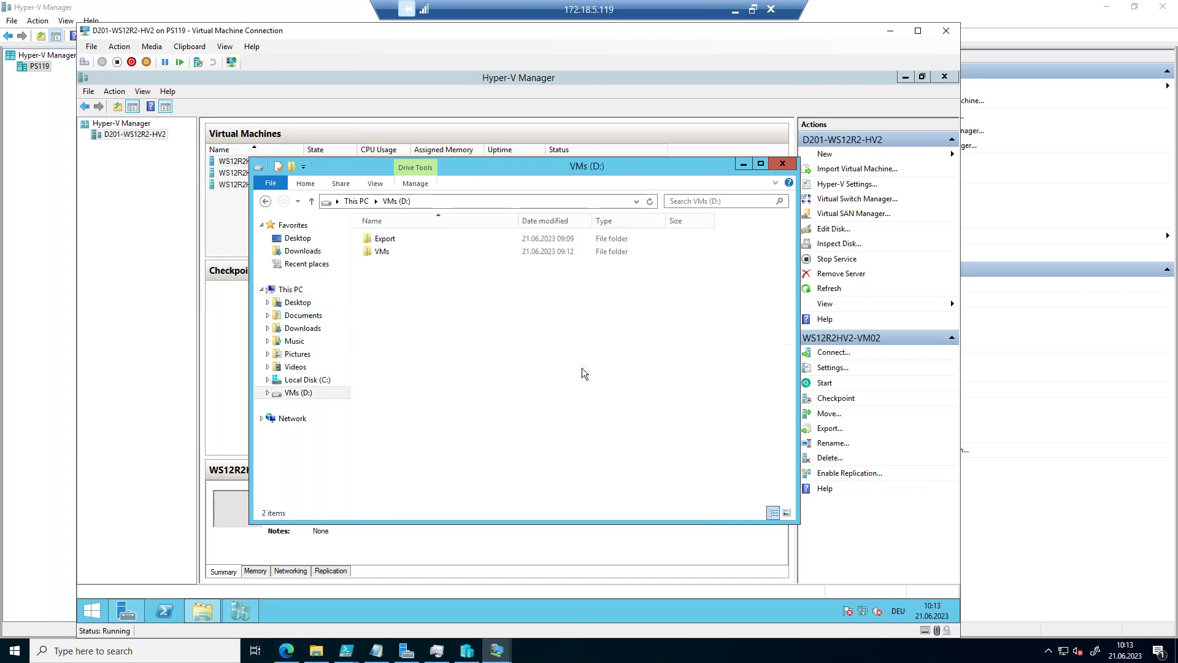
double_click(418, 240)
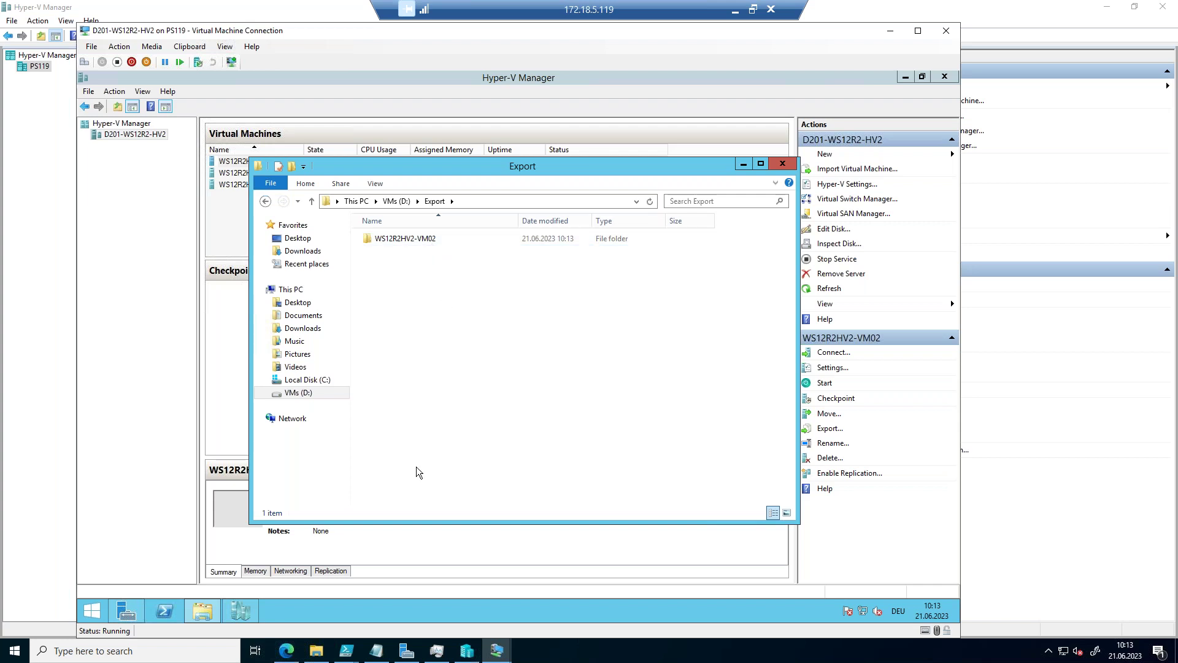
- Open Server Manager's Local Server page on D201-HV01, showing Windows Server 2022 Datacenter on virtual hardware
mouse_move(501, 654)
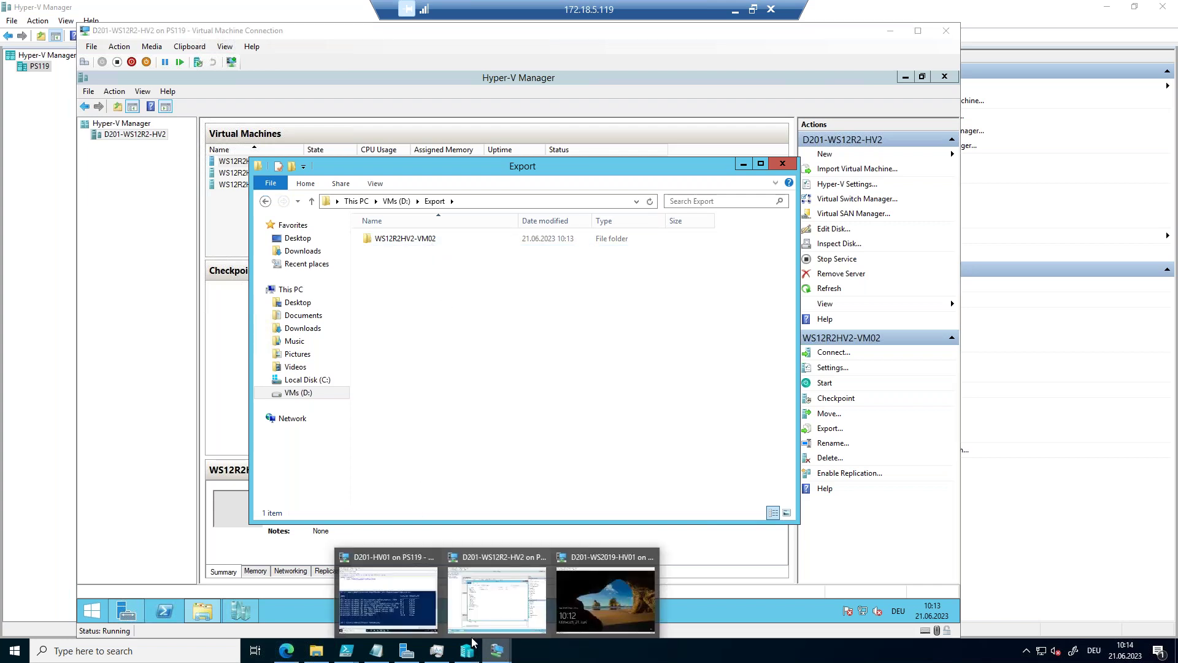
click(392, 594)
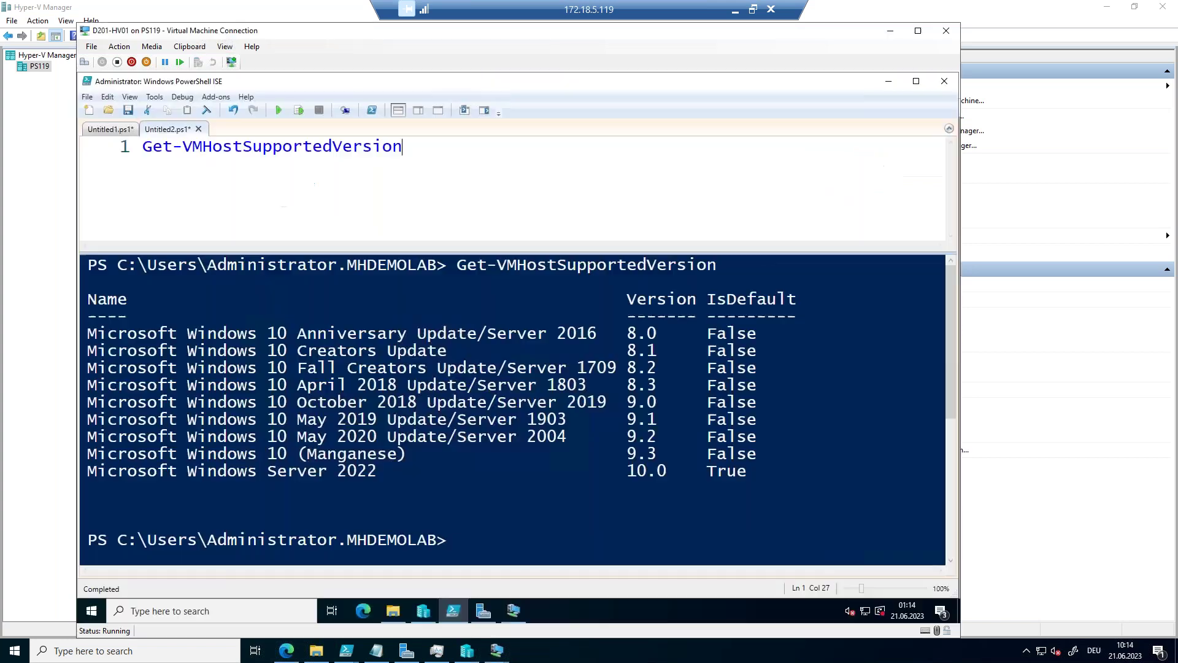
click(484, 611)
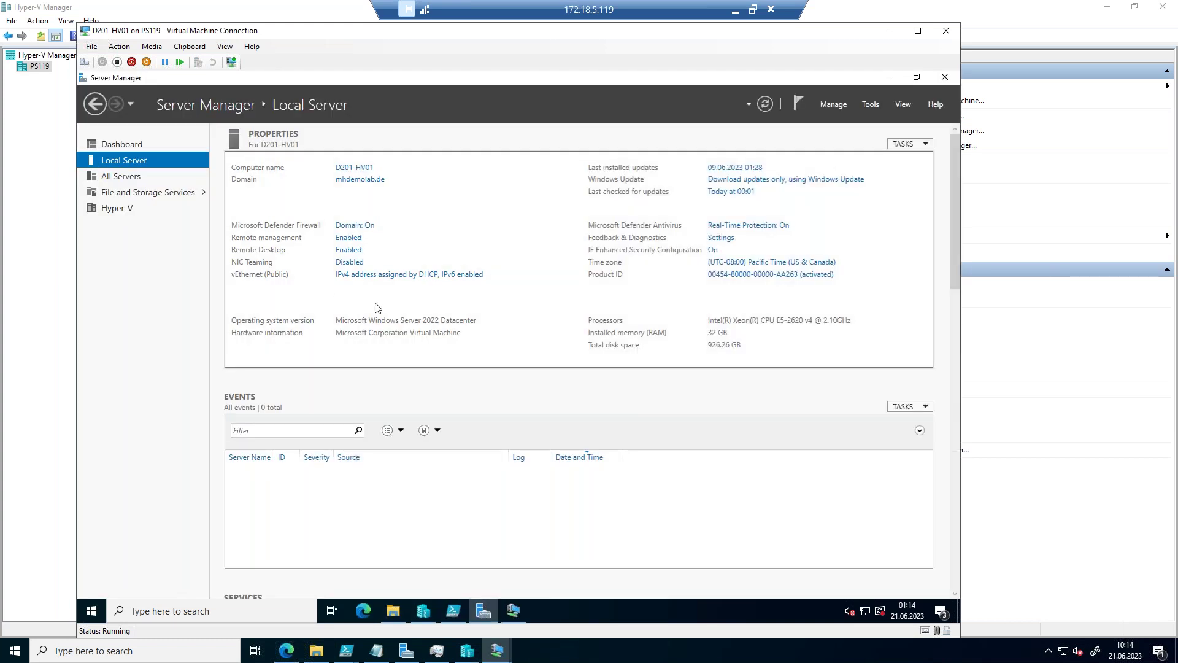
click(621, 661)
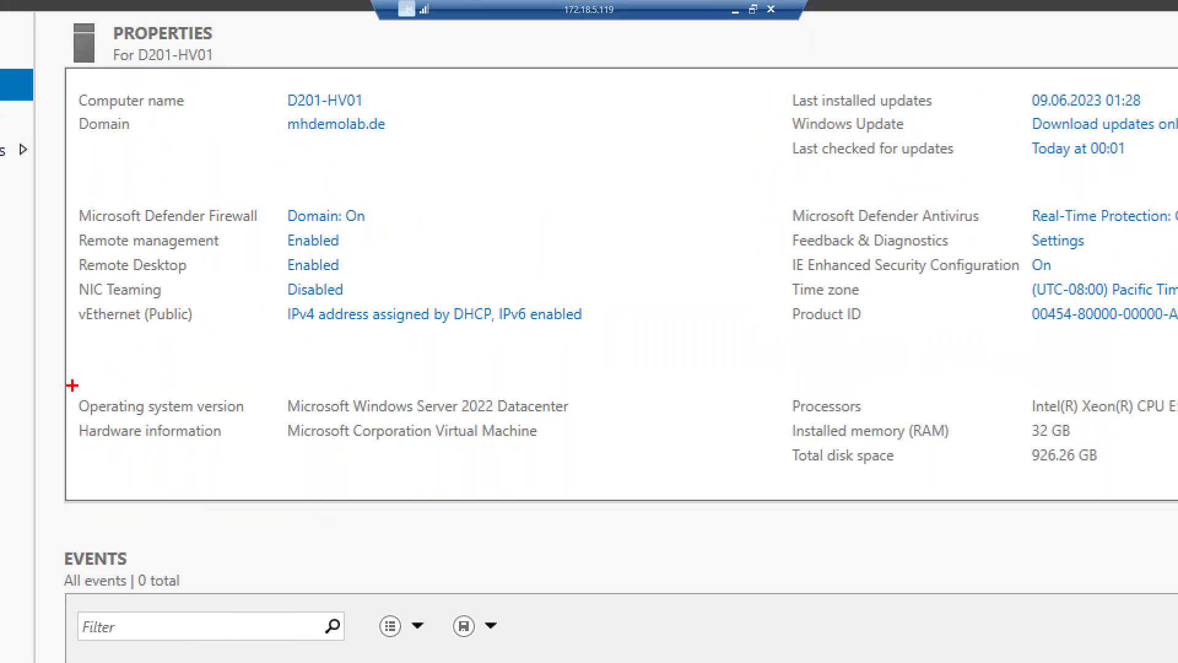
mouse_move(71, 384)
mouse_down()
mouse_move(321, 460)
mouse_move(618, 479)
mouse_move(618, 465)
mouse_up()
drag(565, 390, 631, 313)
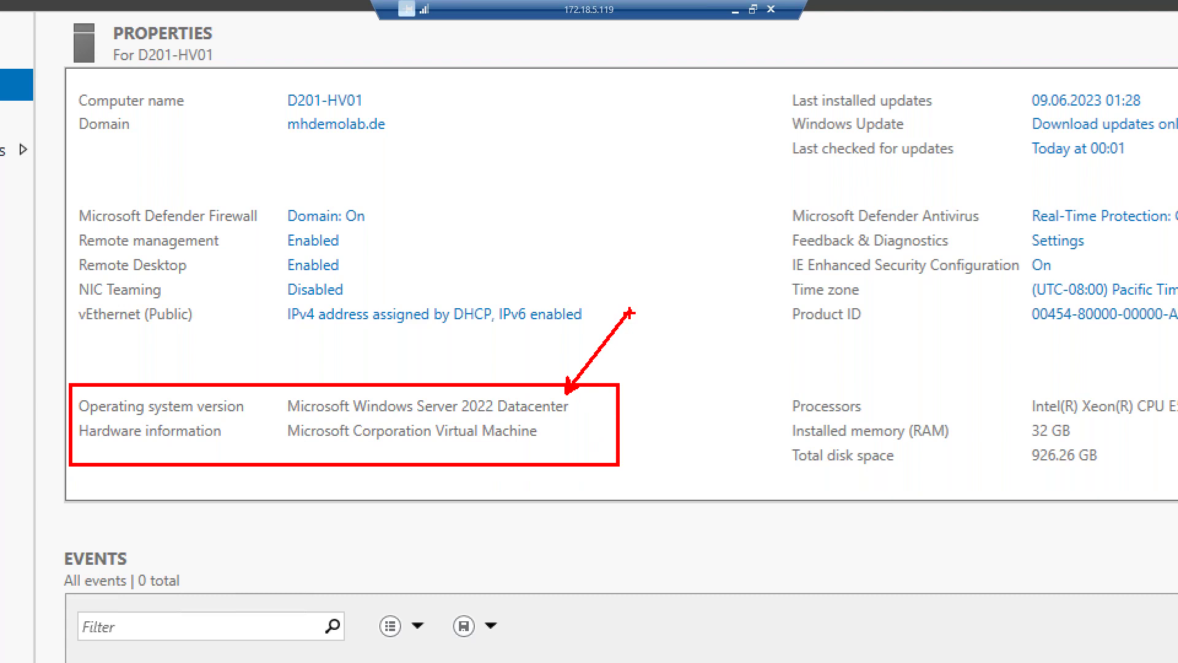
key(Escape)
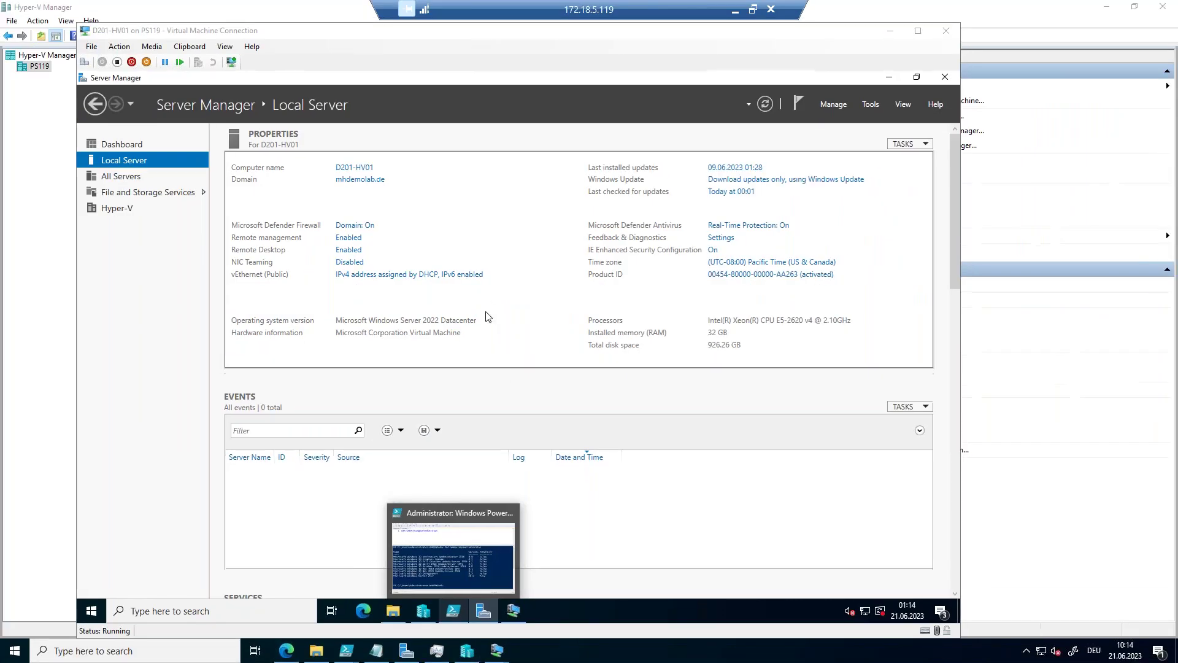
click(739, 412)
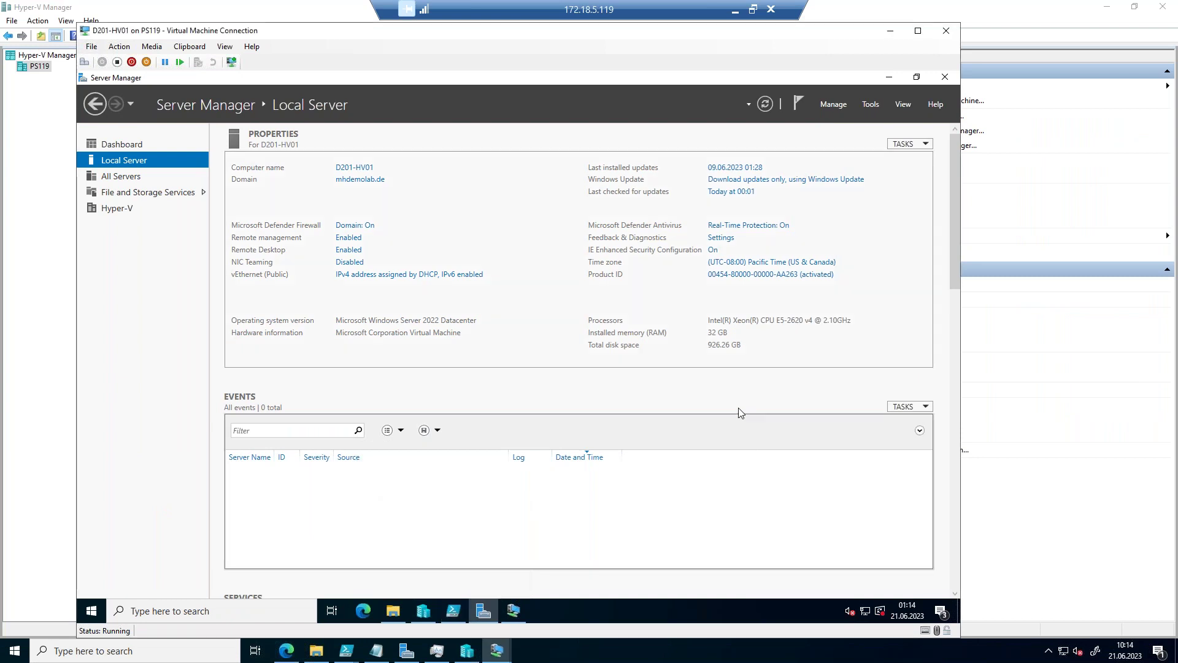
- Open File Explorer at \\d201-WS12R2-HV2 and enter its Export share
click(389, 618)
click(509, 204)
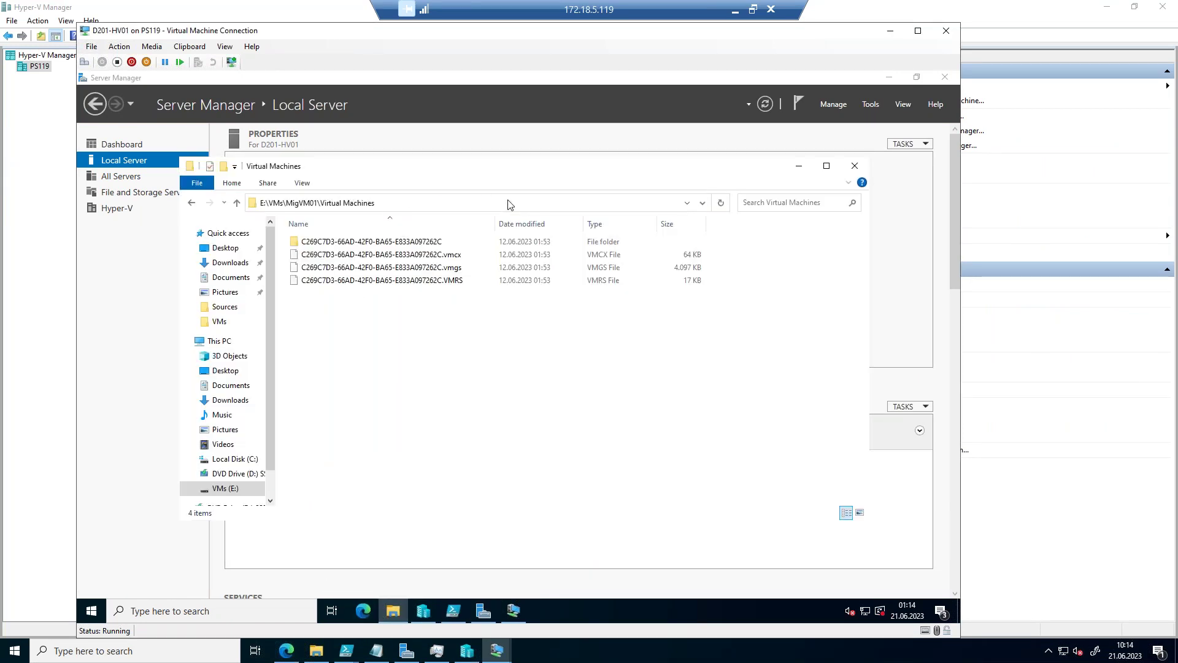
text(\\)
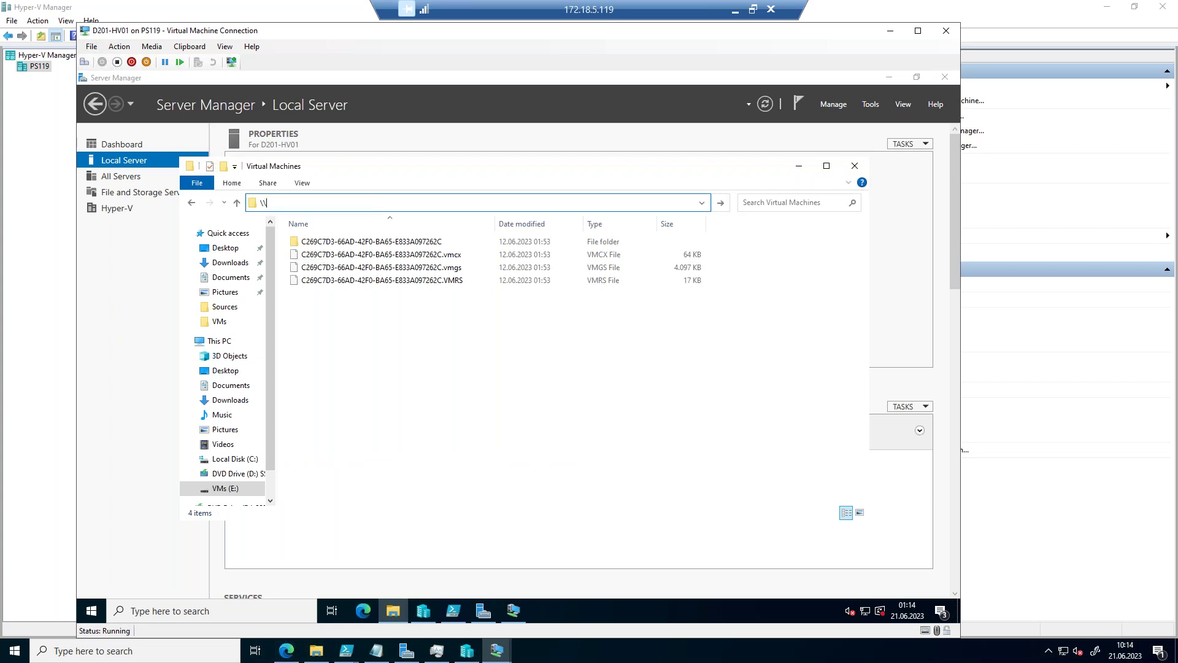
text(D201)
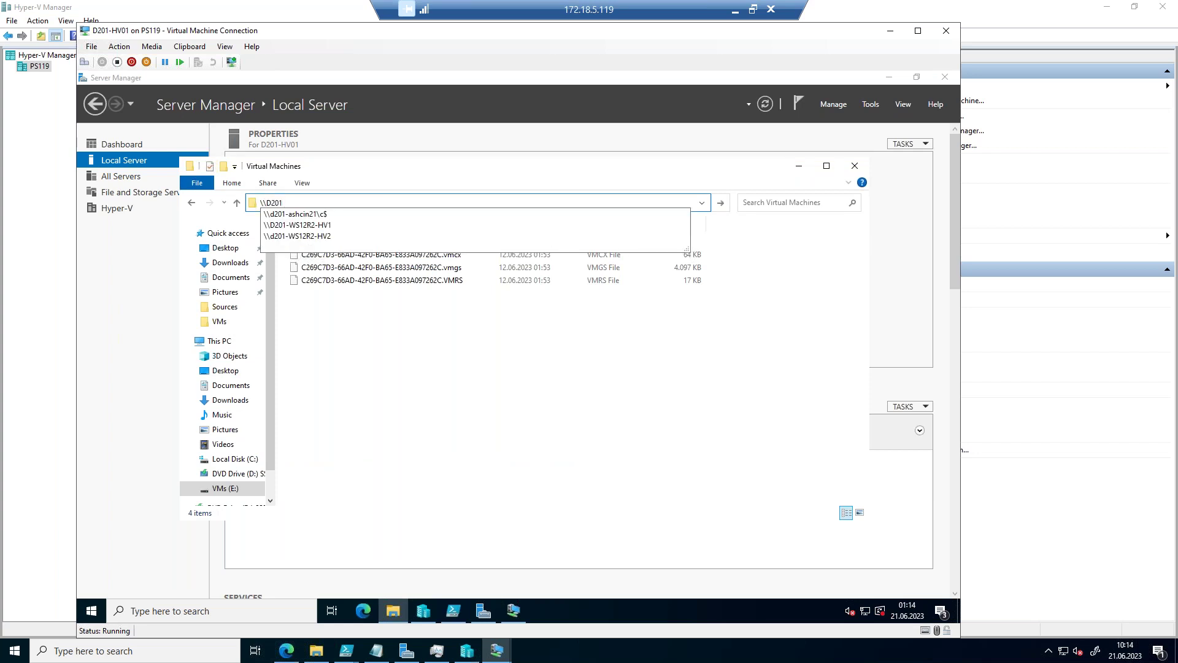
key(Up)
key(Up)
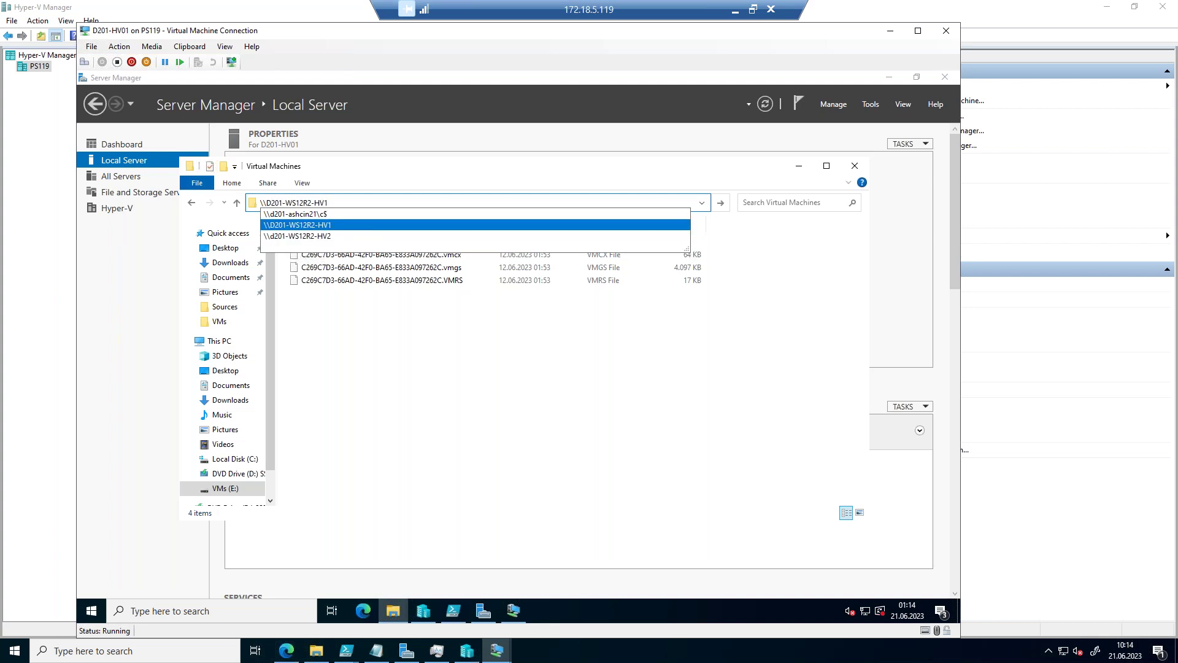
click(354, 237)
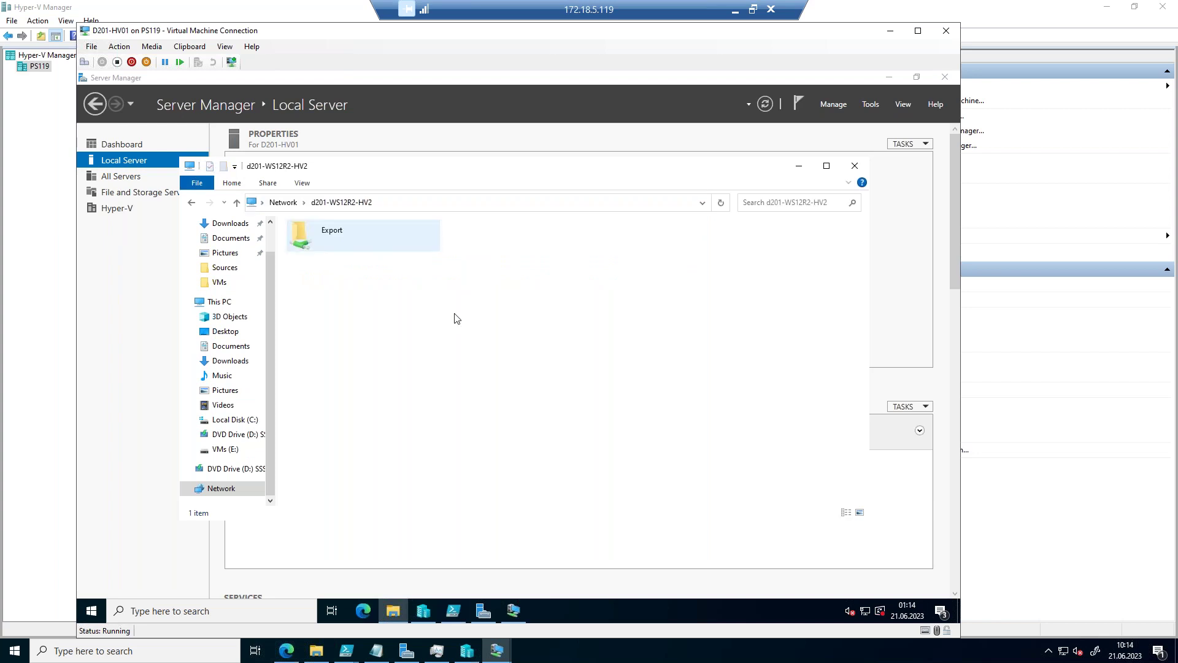
double_click(331, 231)
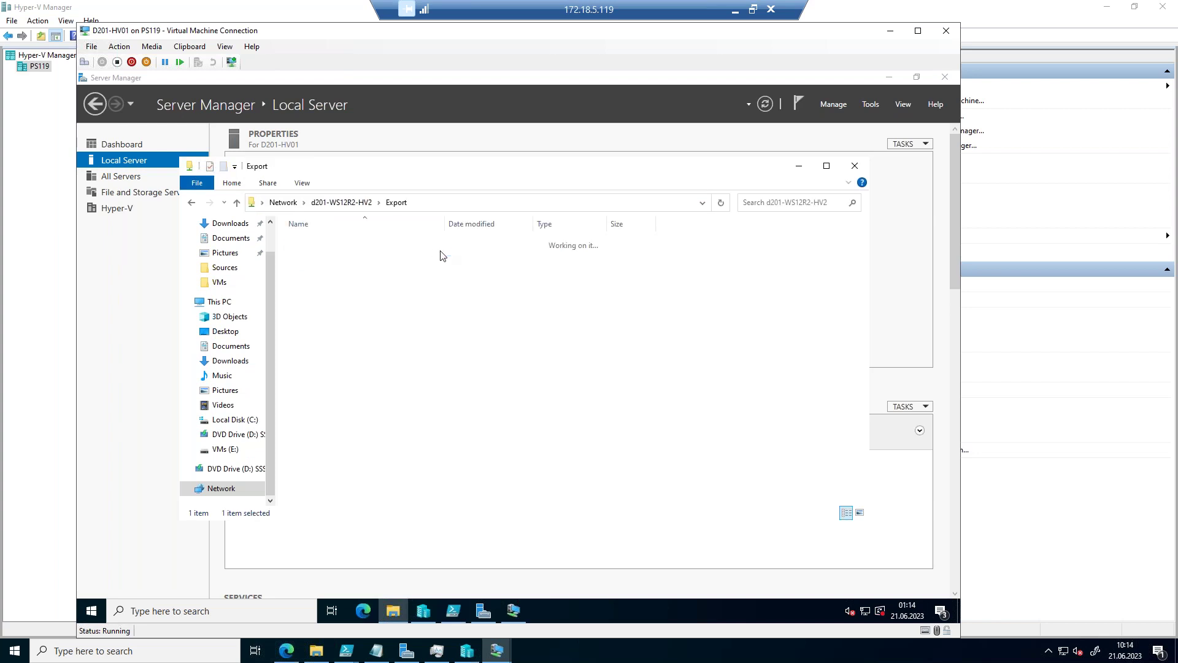
- Copy the WS12R2HV2-VM02 folder from the Export share
right_click(377, 242)
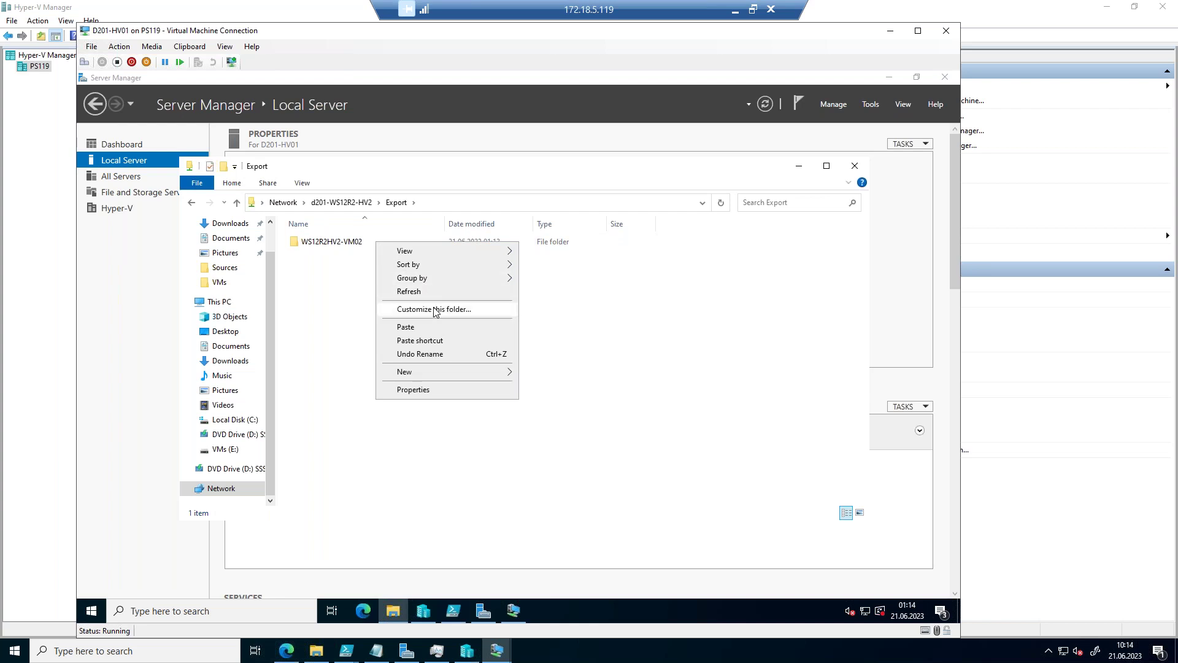
click(359, 300)
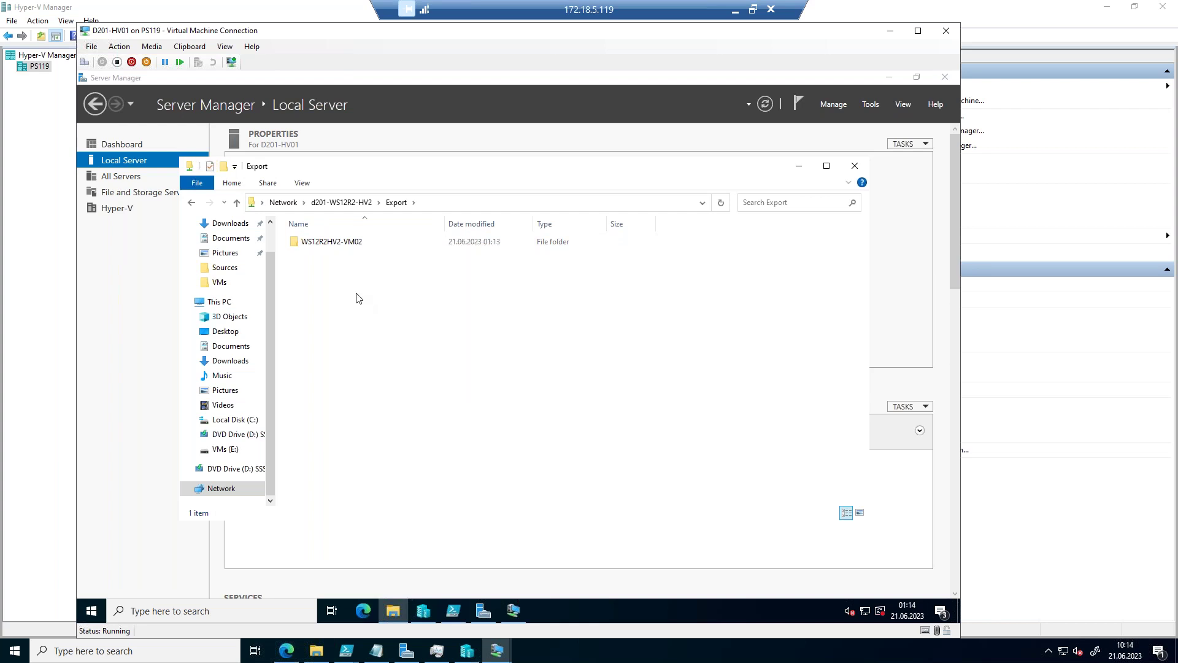
click(341, 245)
right_click(341, 245)
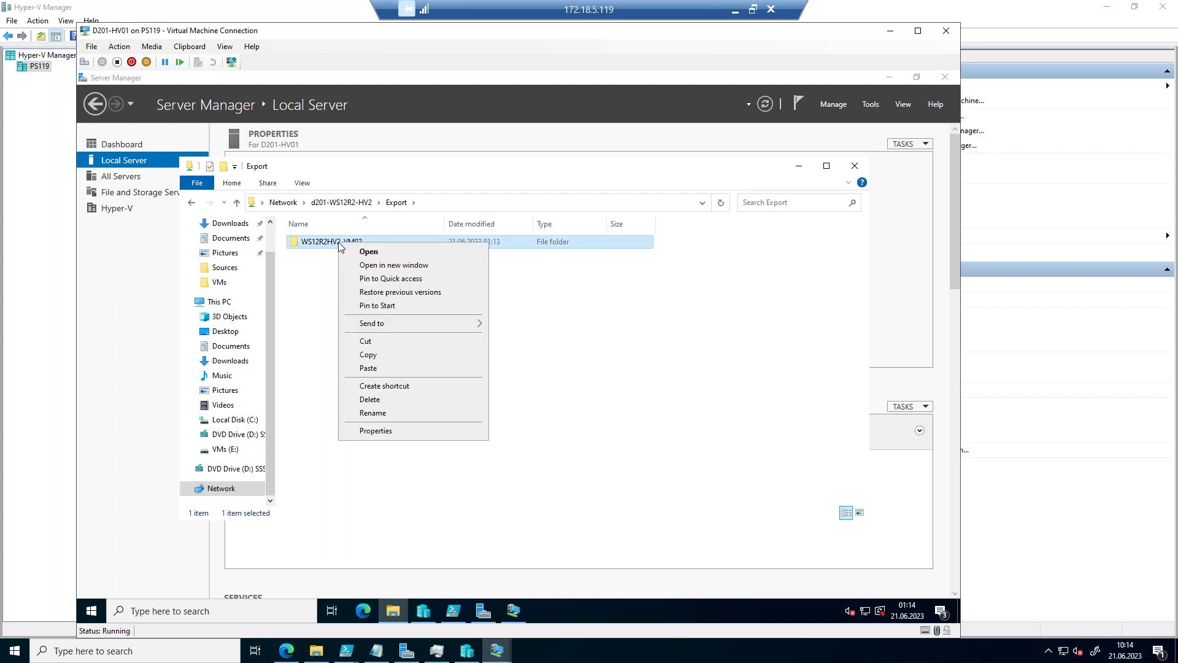
click(382, 357)
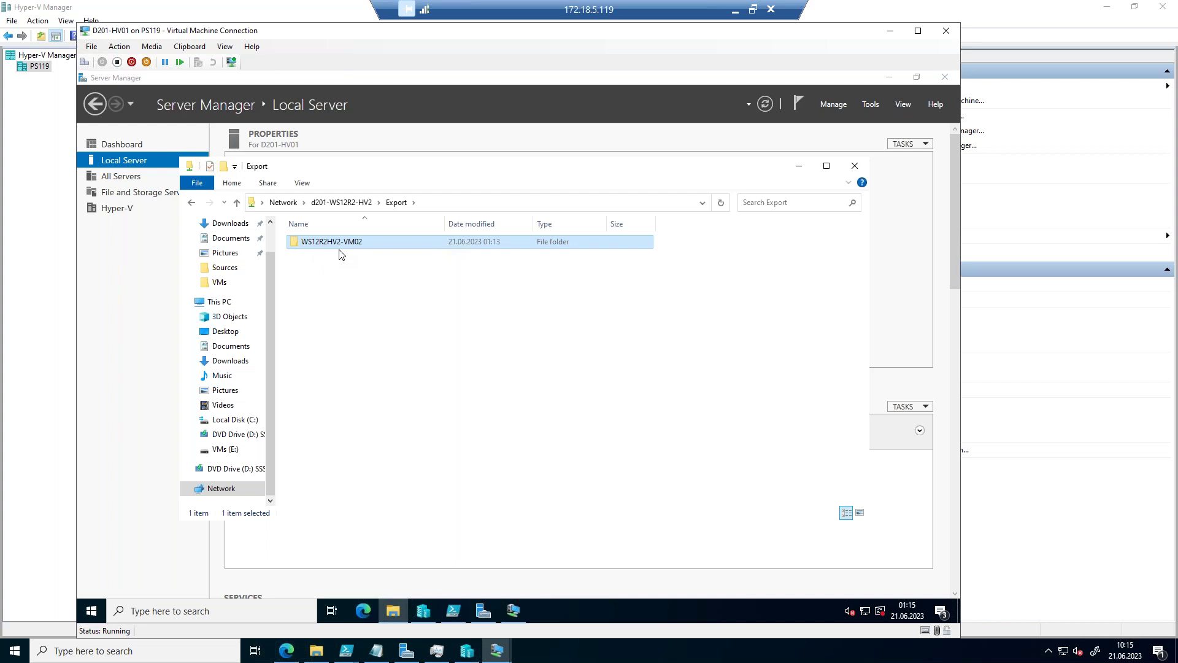
- Paste the copied WS12R2HV2-VM02 folder into E:\VMs on D201-HV01
click(225, 450)
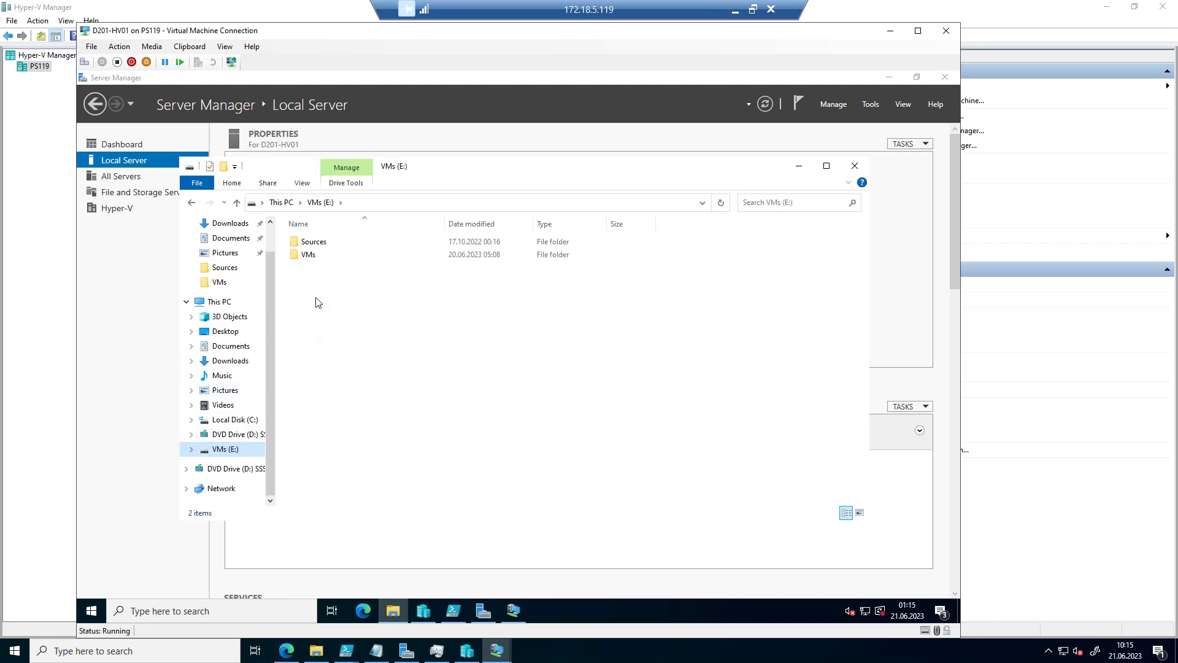
double_click(328, 257)
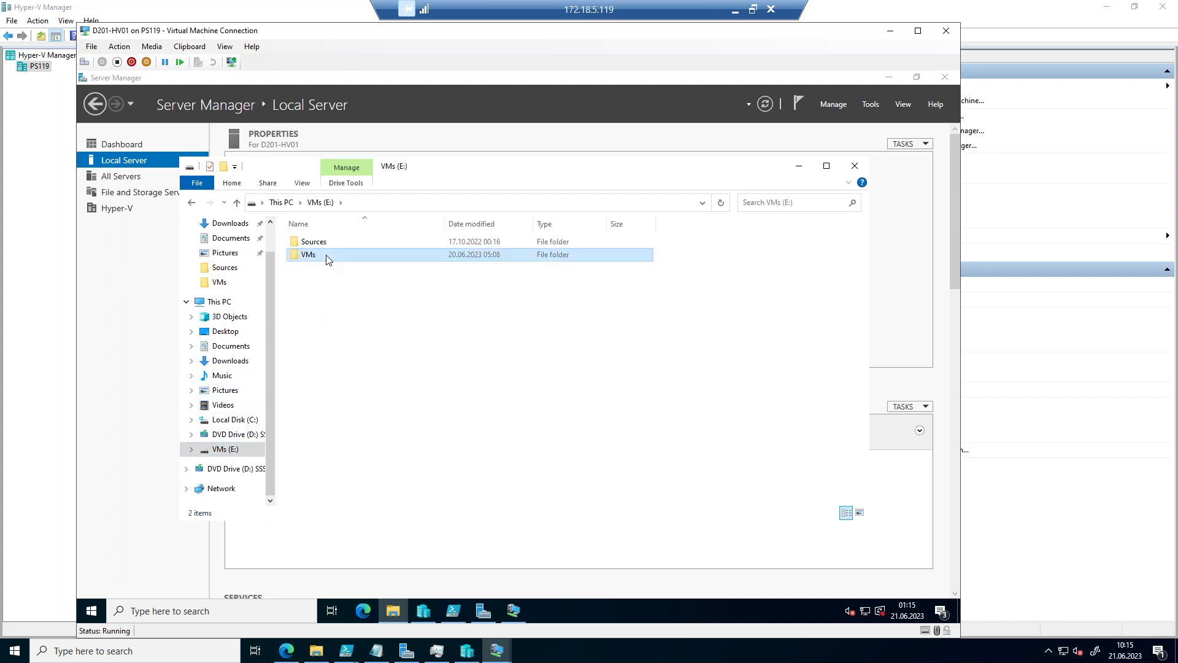
right_click(351, 464)
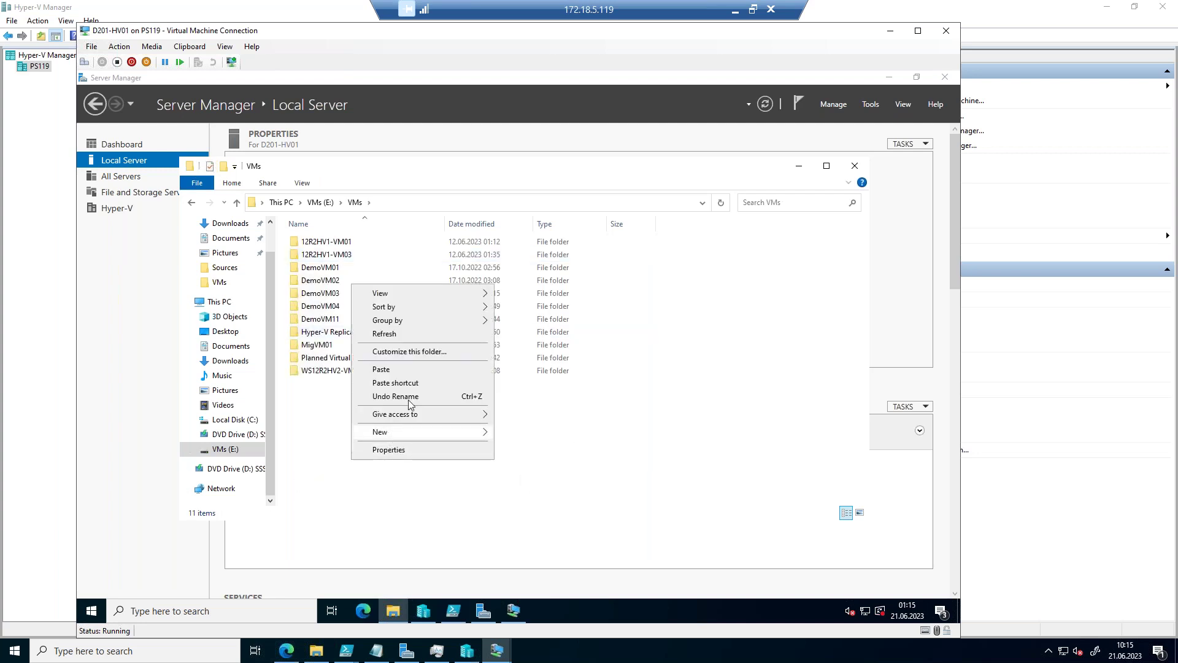
click(415, 370)
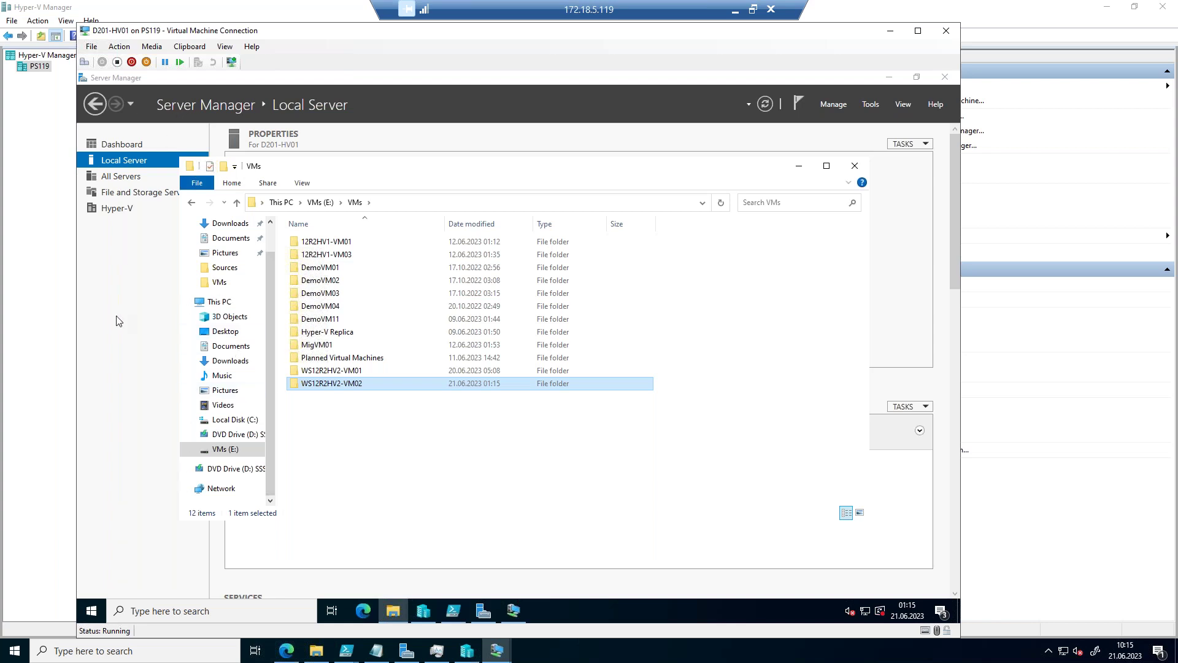
- Launch the Import Virtual Machine wizard in Hyper-V Manager
click(424, 612)
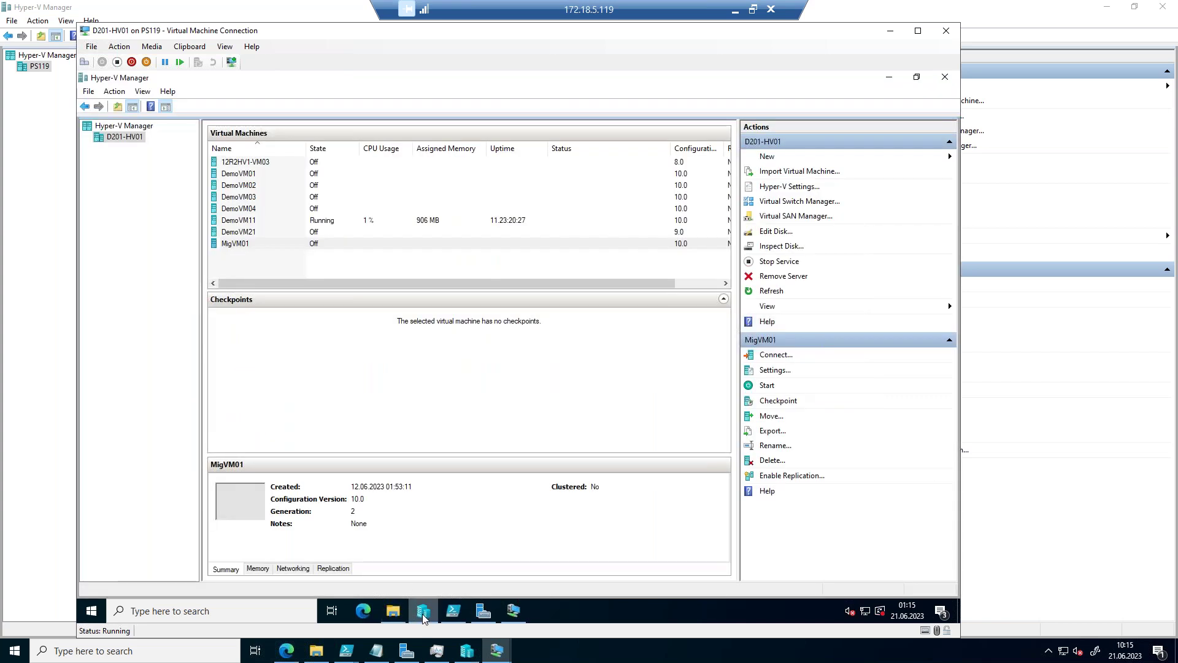
click(794, 174)
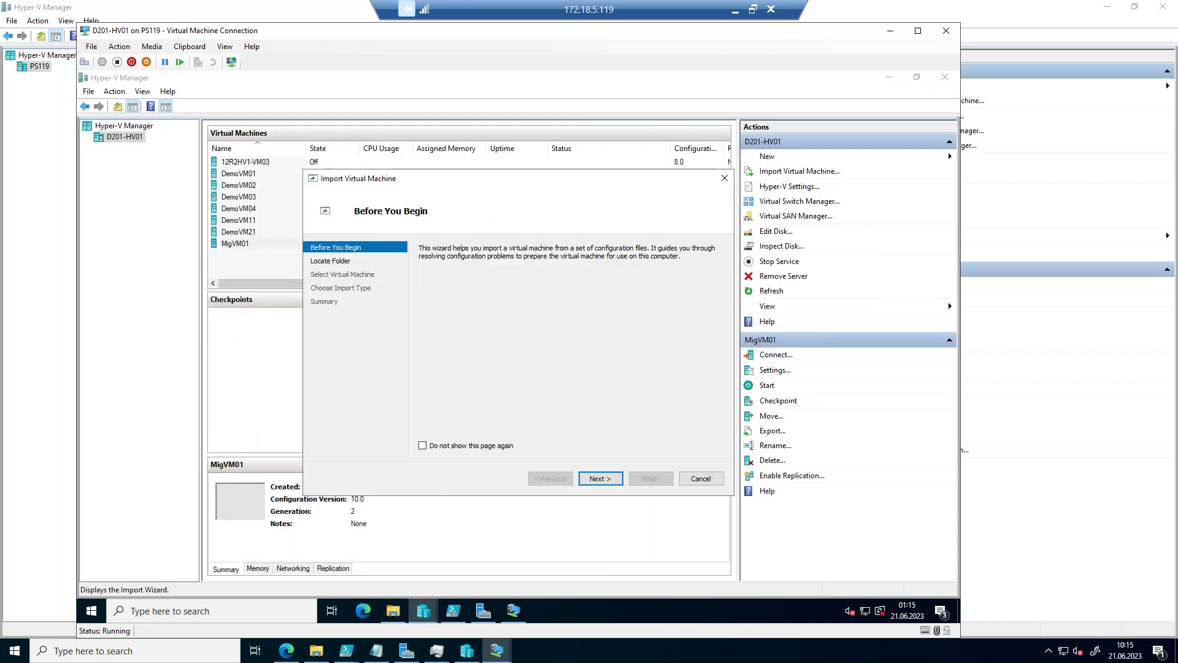
click(599, 479)
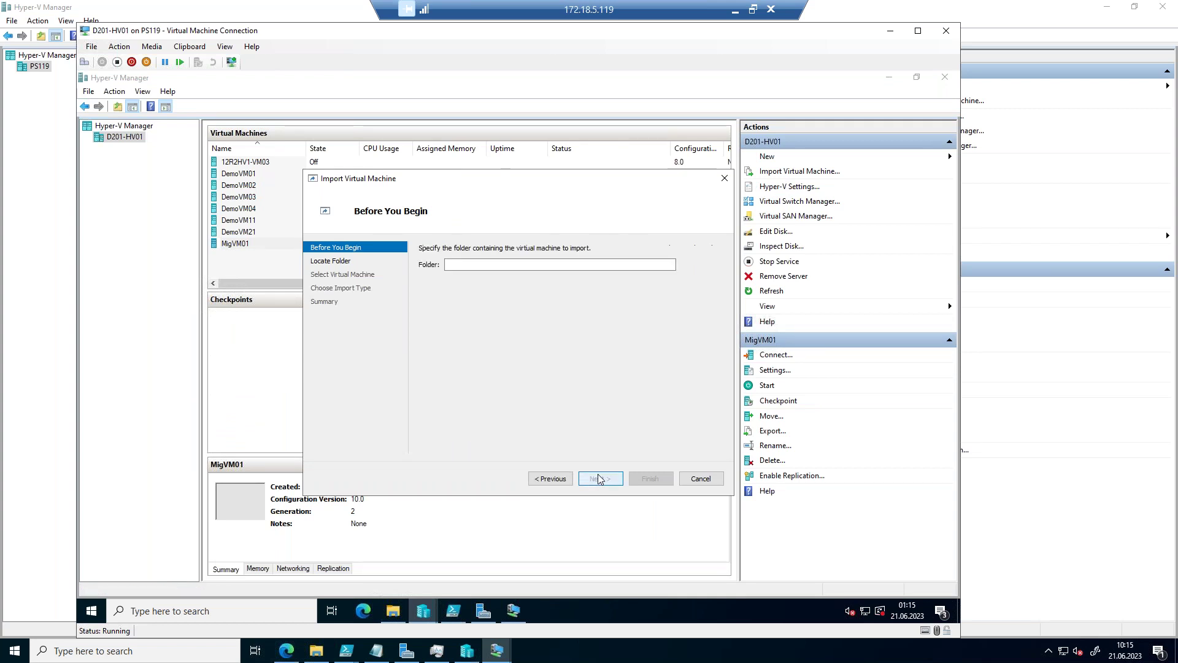
- Choose E:\VMs\WS12R2HV2-VM02 as the import folder and continue to the VM list
click(706, 270)
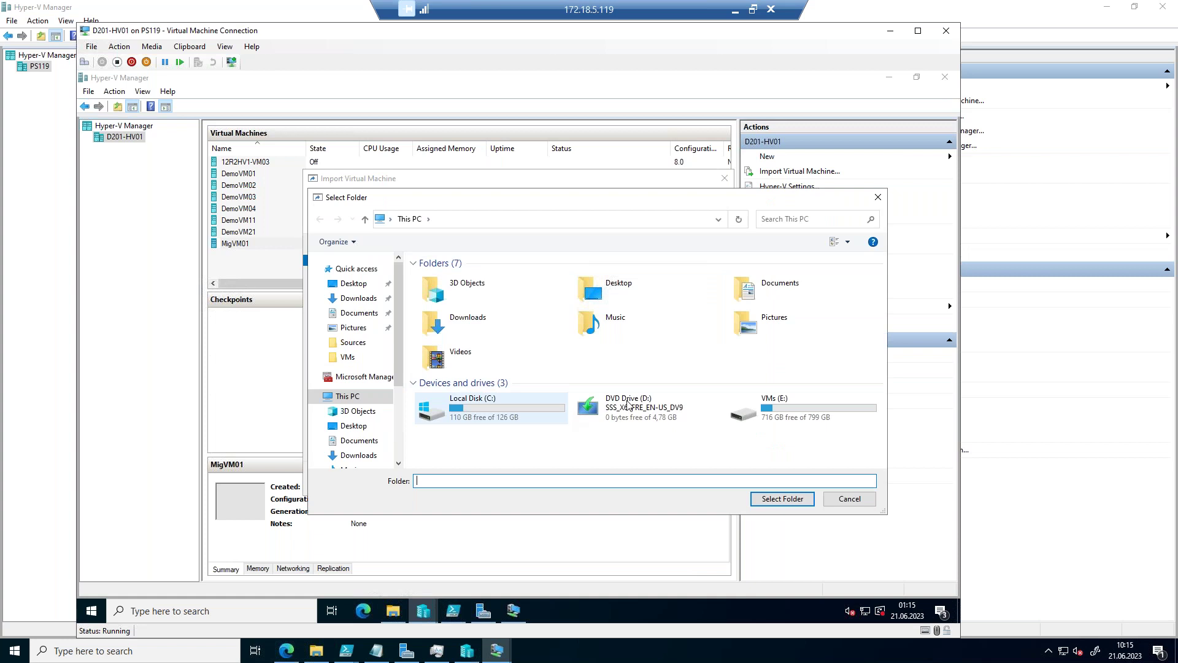
double_click(755, 409)
double_click(485, 290)
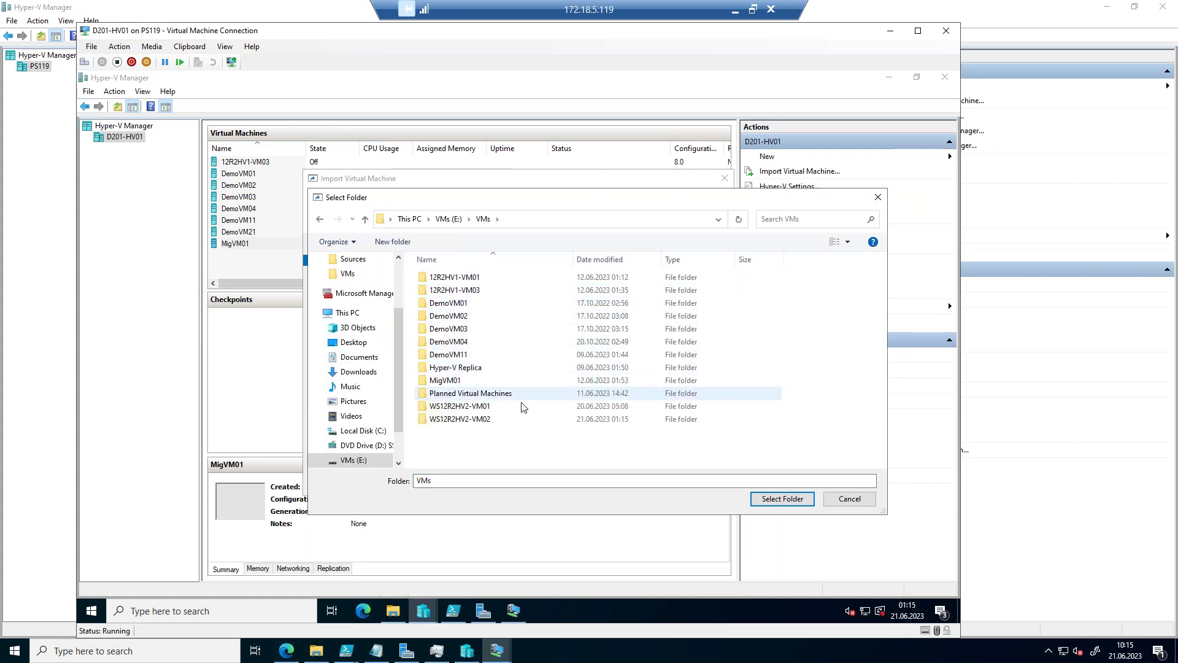
double_click(464, 421)
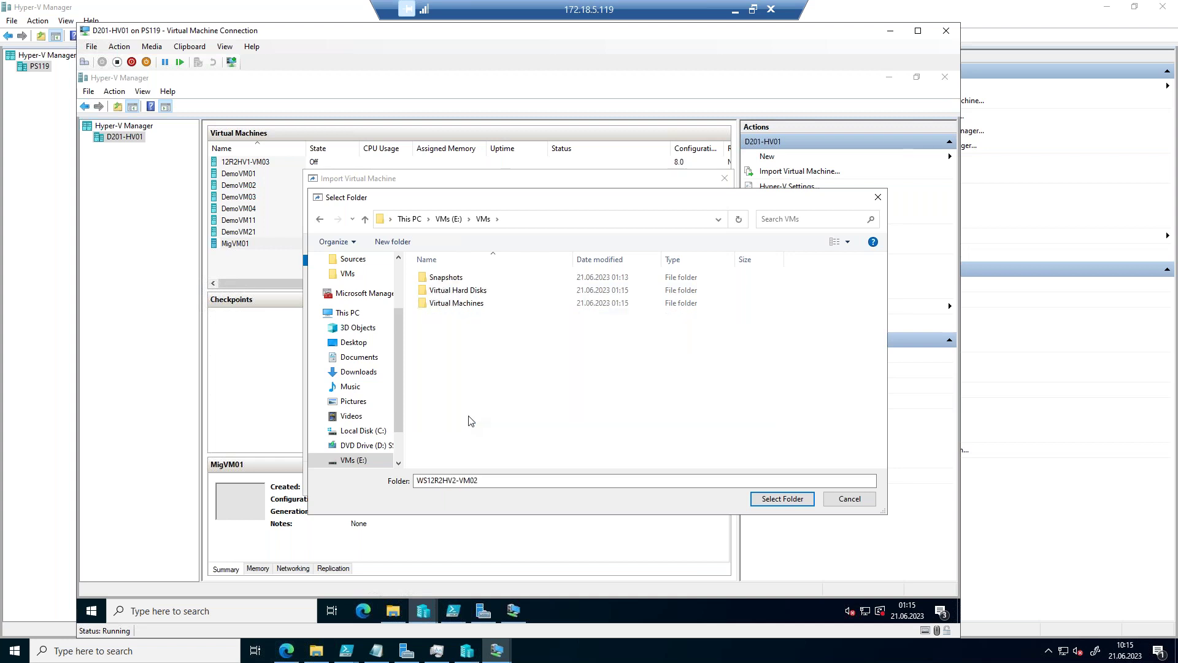
click(784, 500)
click(607, 479)
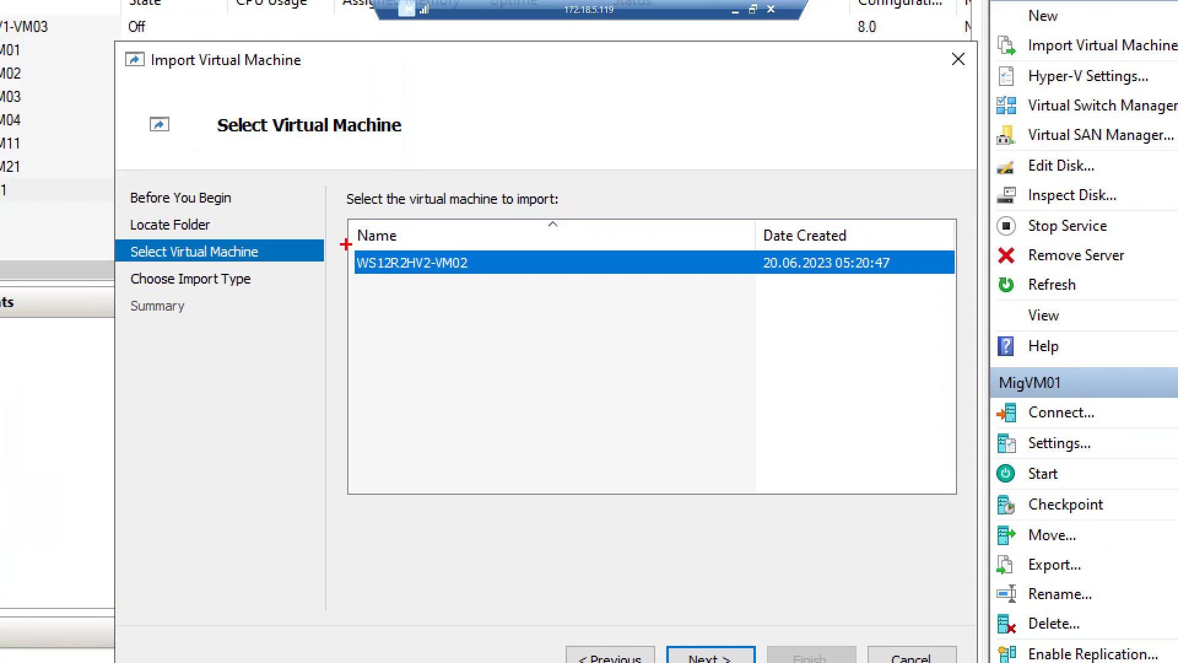
- Accept WS12R2HV2-VM02 and reach Choose Import Type with Register in-place selected
mouse_move(341, 244)
mouse_down()
mouse_move(713, 309)
mouse_move(951, 308)
mouse_move(966, 289)
mouse_up()
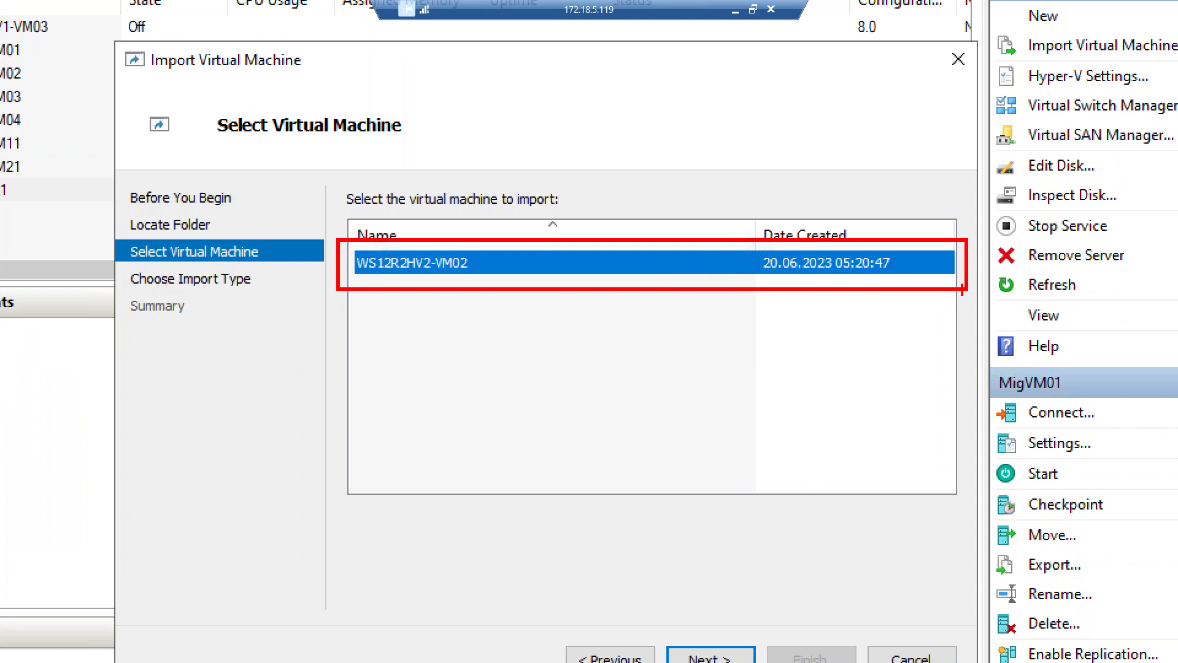
key(Escape)
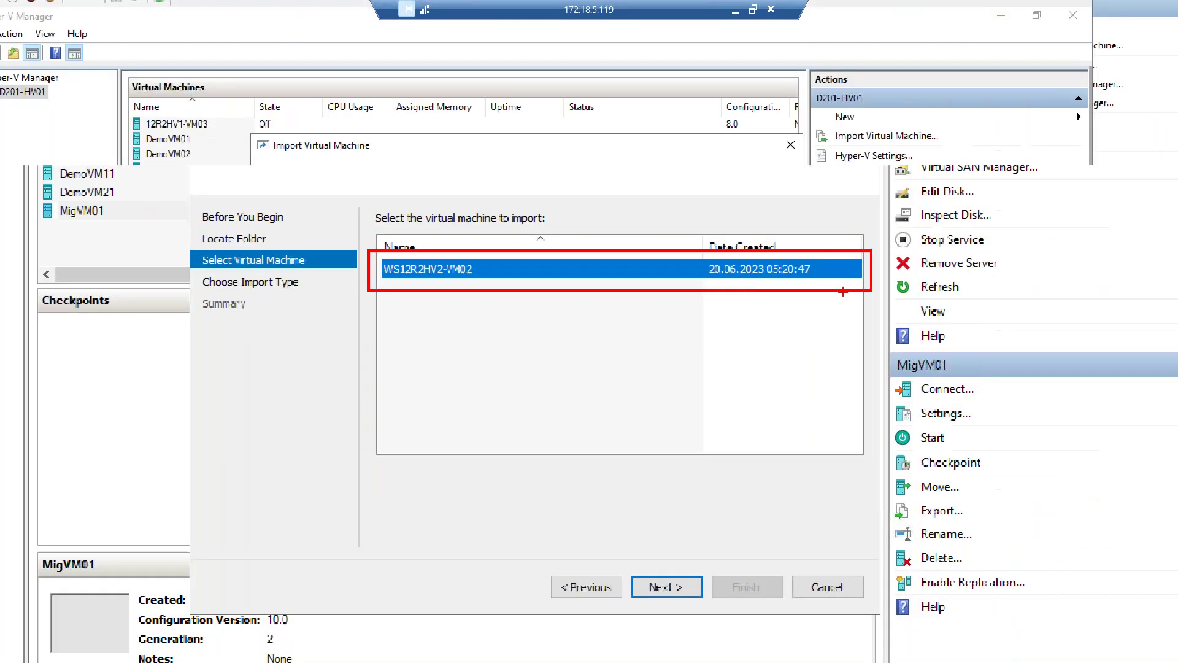
click(600, 479)
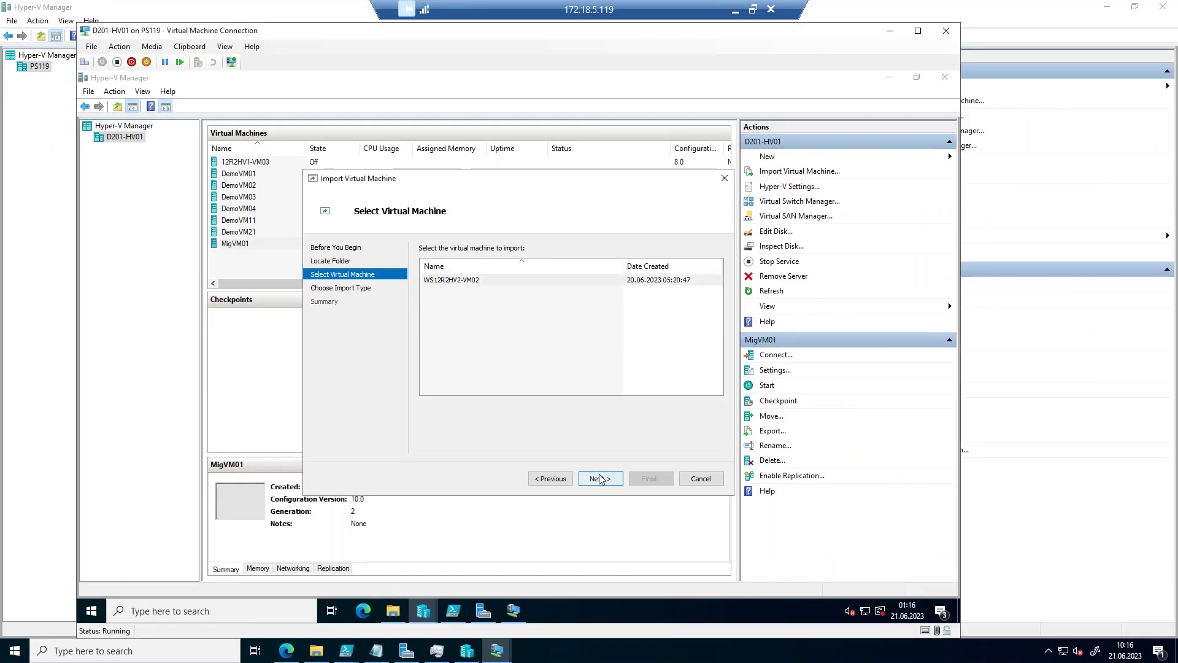
click(601, 480)
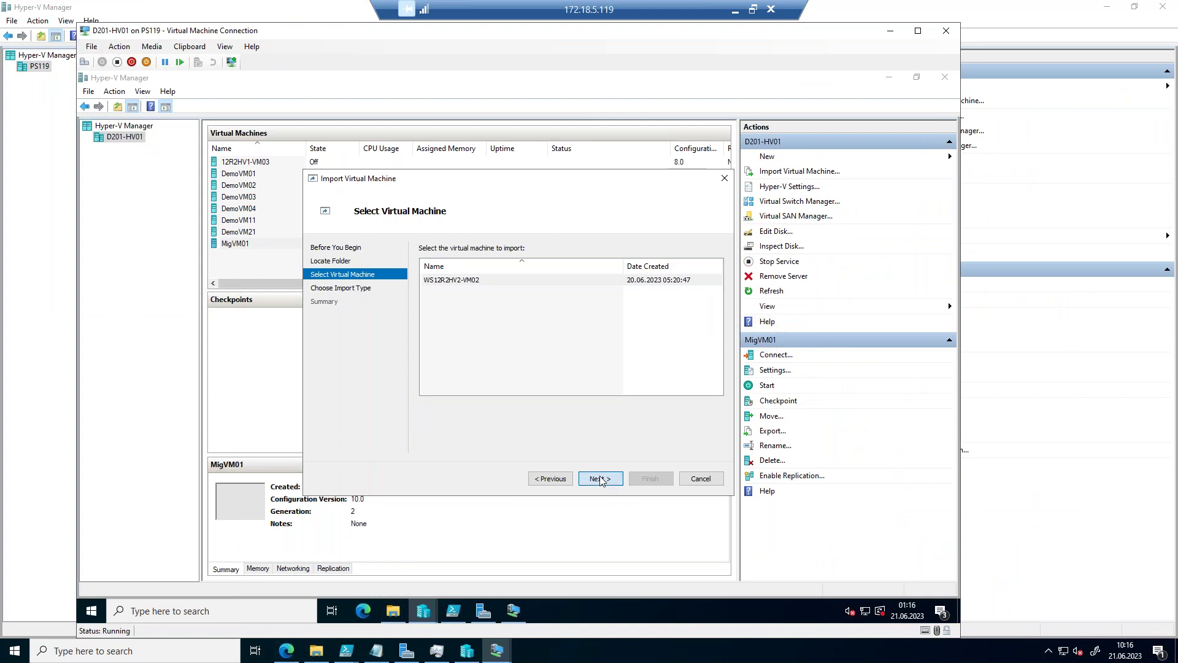
click(675, 649)
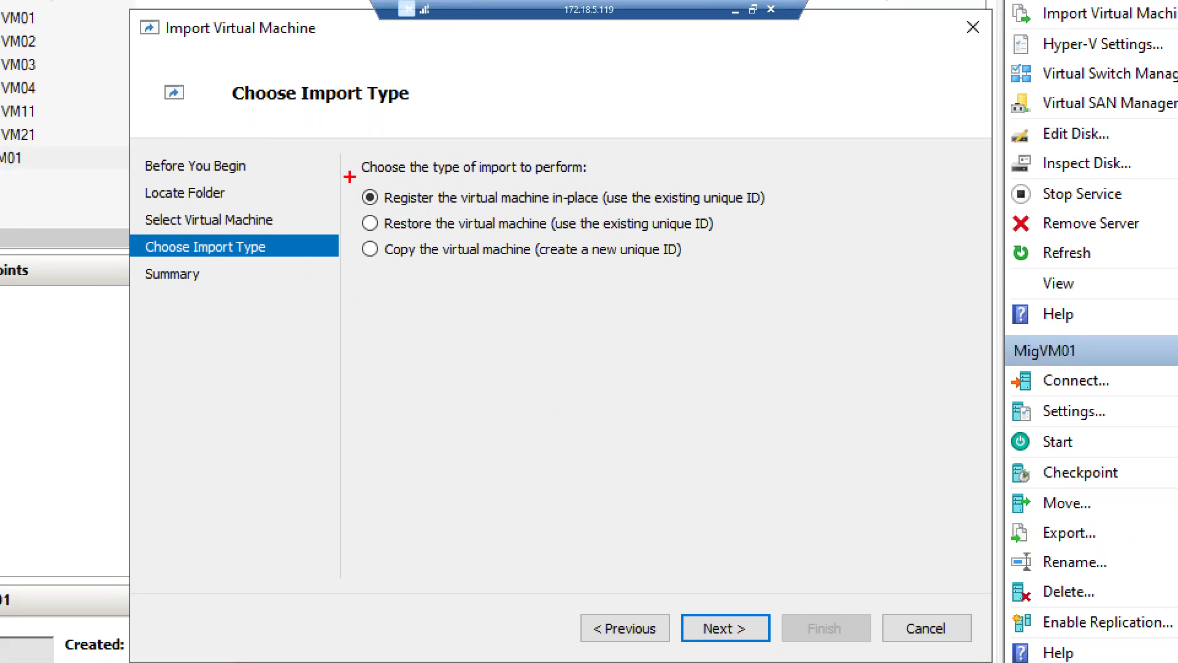
drag(347, 182, 803, 214)
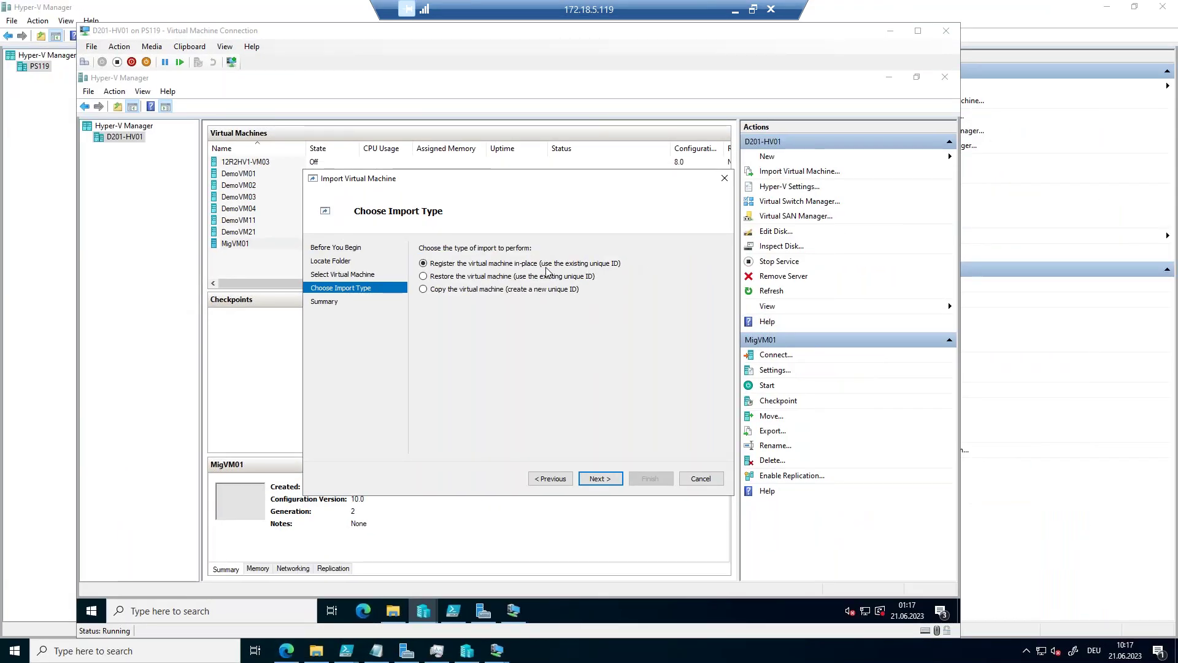
- Go to the import summary, step back to recheck Register (keep ID), then return
click(600, 479)
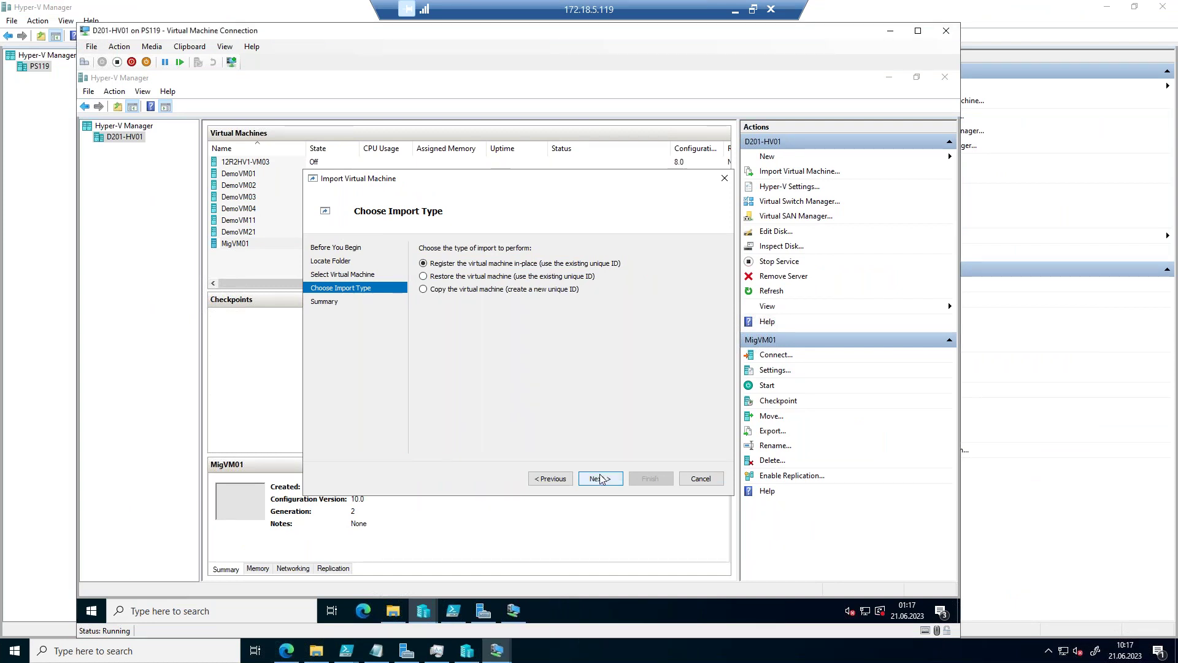
click(600, 479)
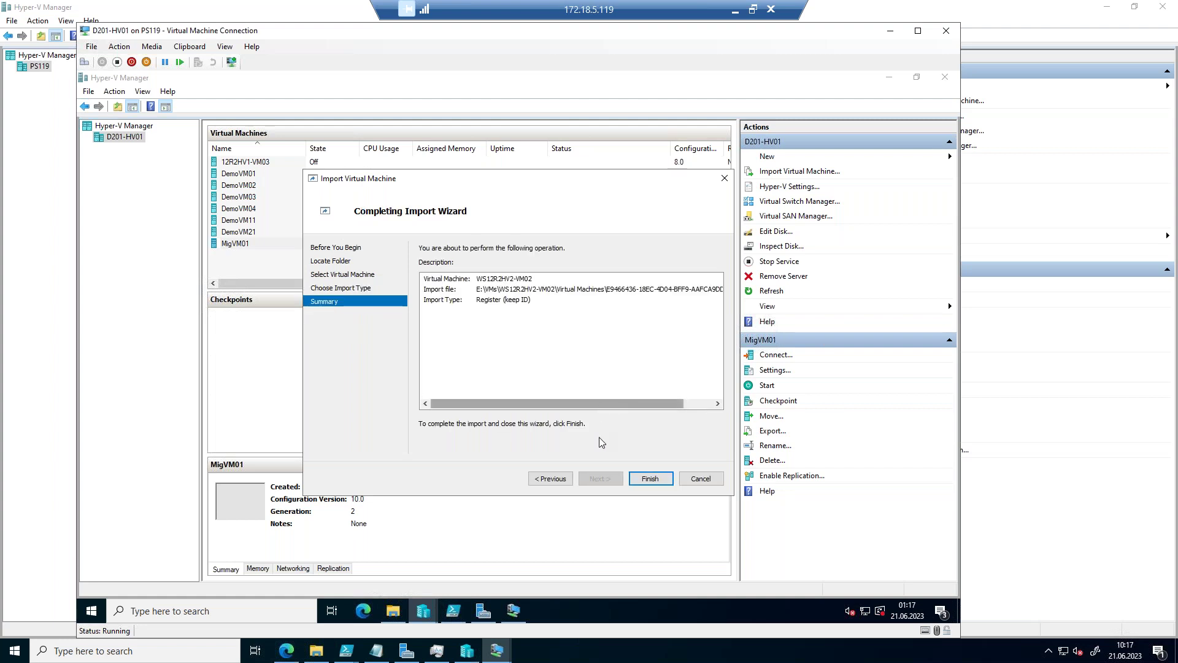
click(564, 478)
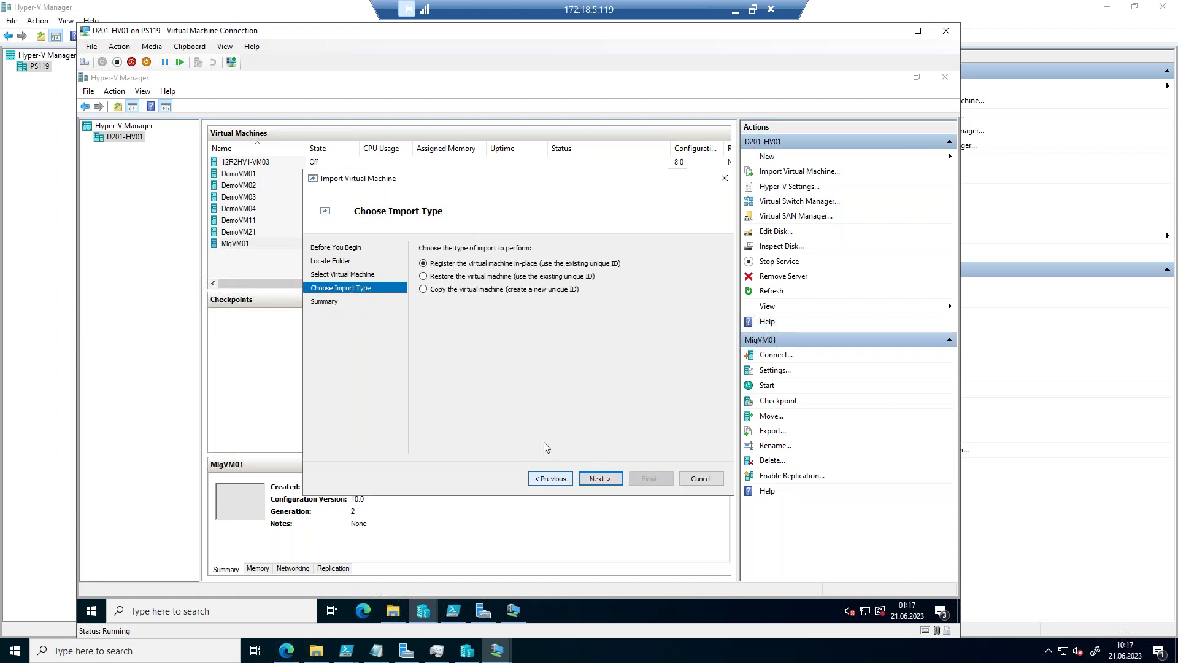
click(600, 479)
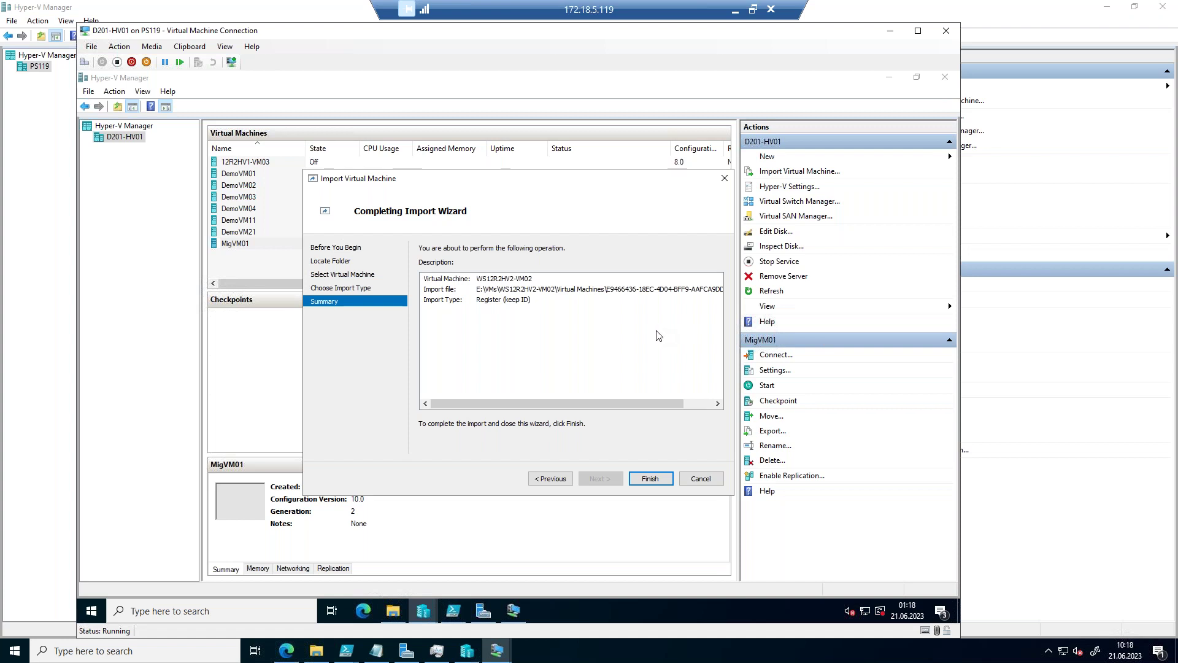
- Finish importing WS12R2HV2-VM02 and highlight its summary showing configuration version 8.0
click(663, 484)
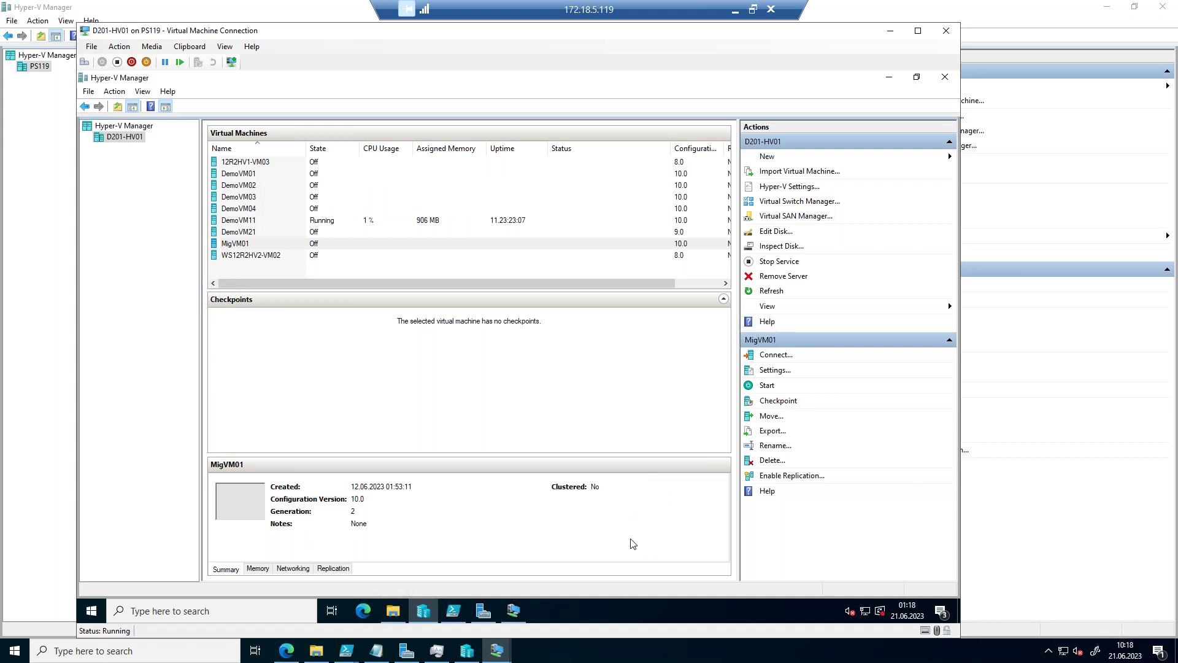
click(326, 256)
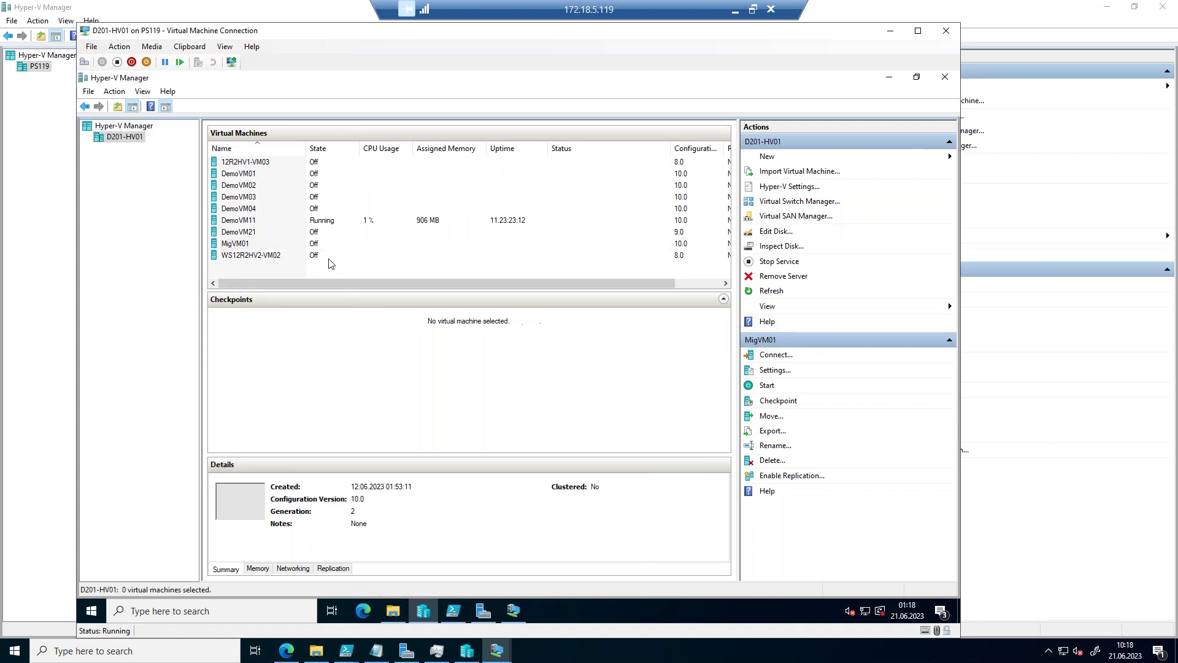
click(639, 657)
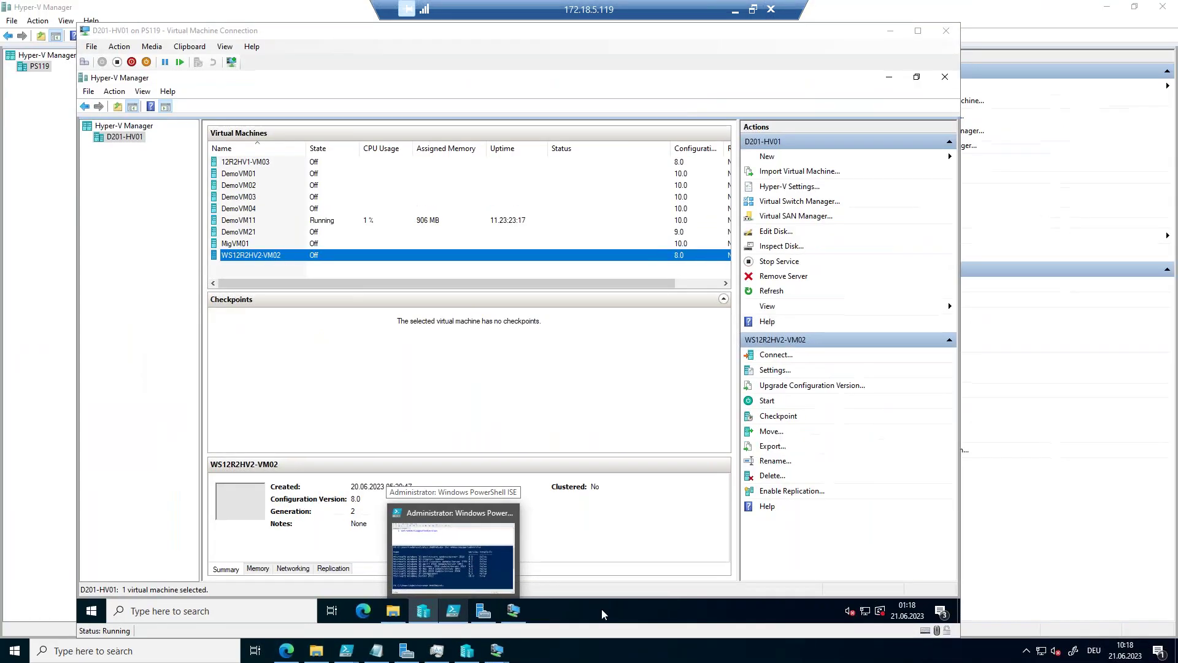
click(602, 609)
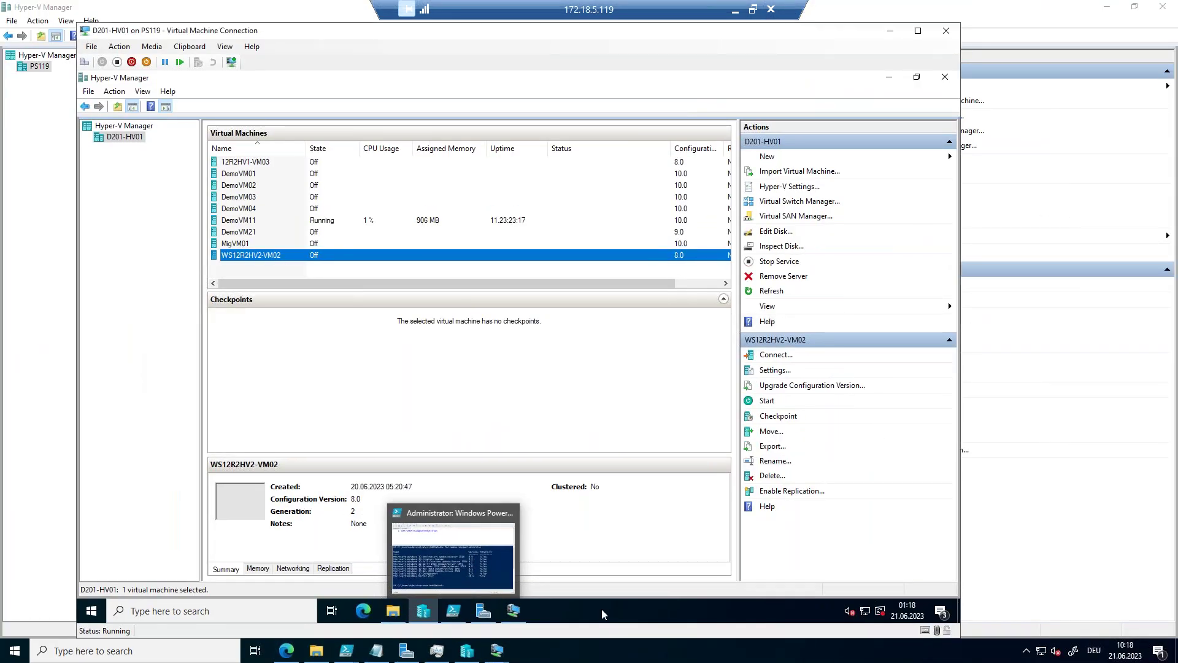
click(607, 660)
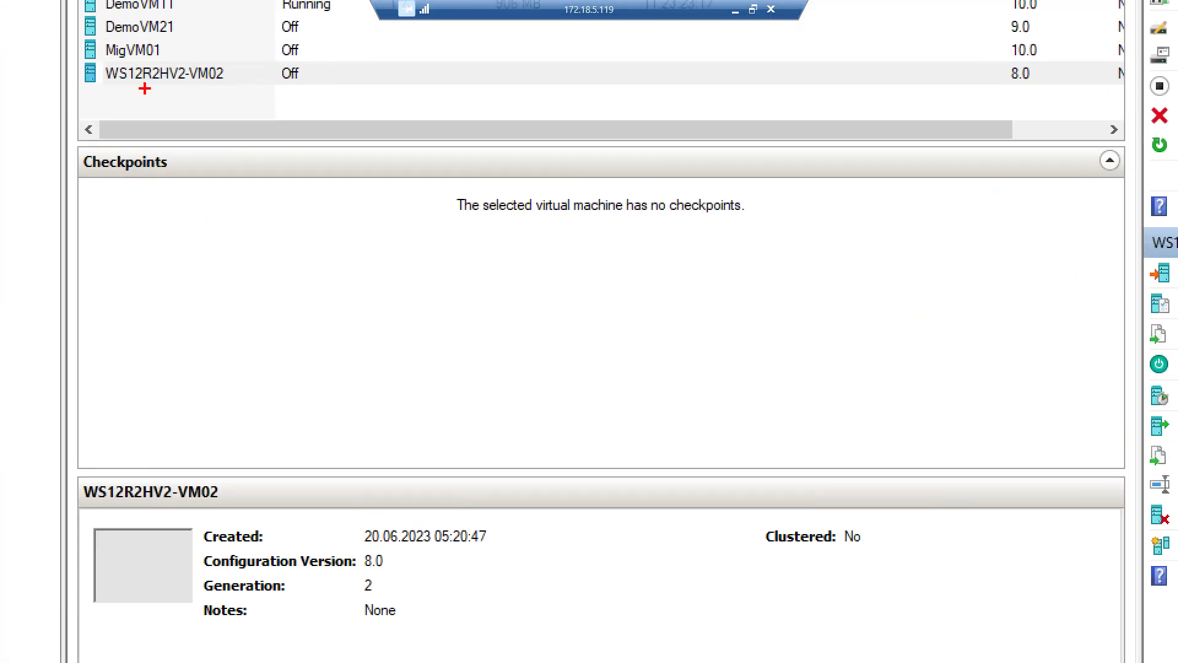
mouse_move(74, 60)
mouse_down()
mouse_move(214, 86)
mouse_move(337, 89)
mouse_up()
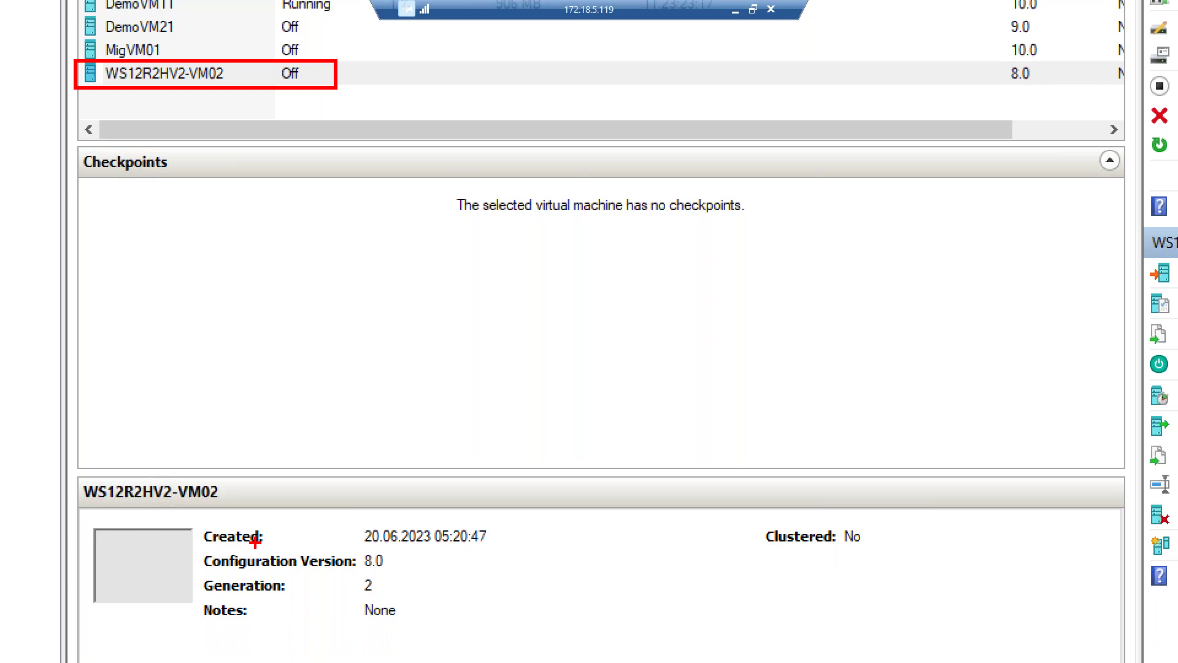
drag(192, 545, 225, 556)
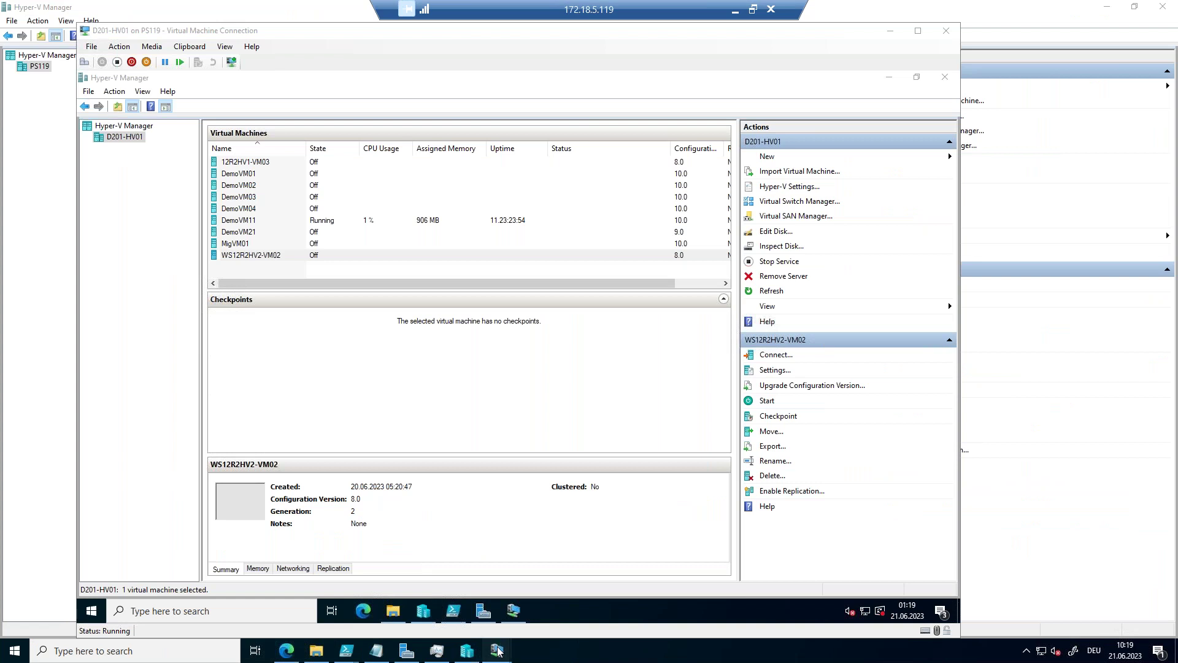
- Sign in to the D201-WS2019-HV01 host session with the account password
mouse_move(499, 649)
click(602, 626)
key(ctrl+alt+End)
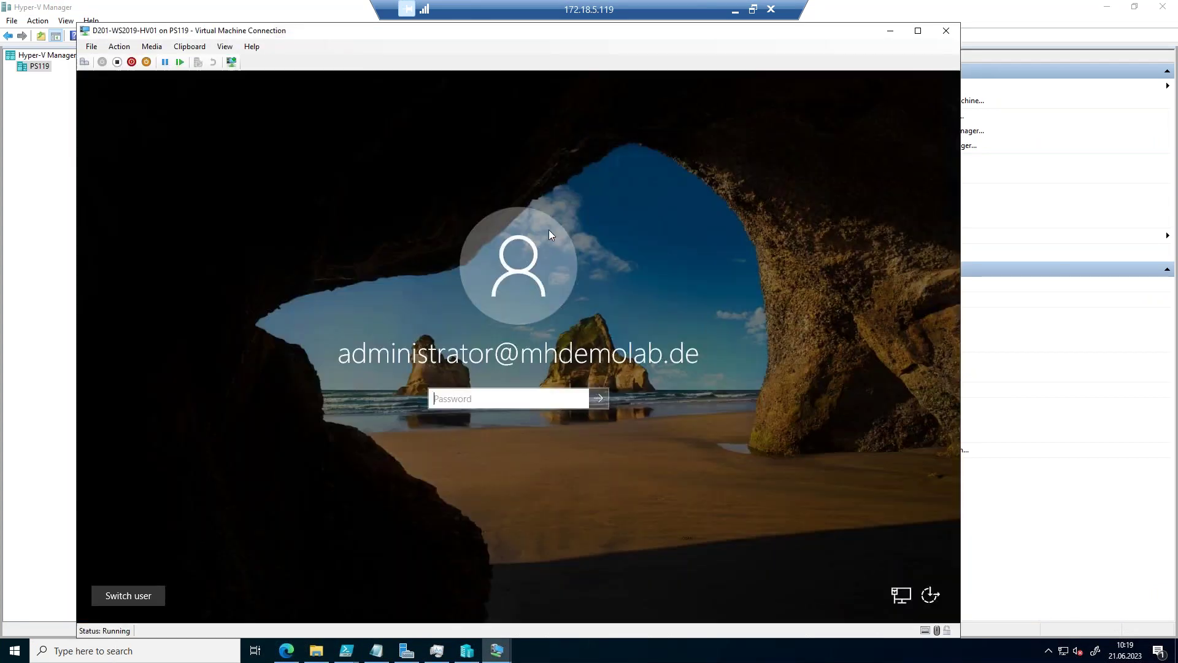
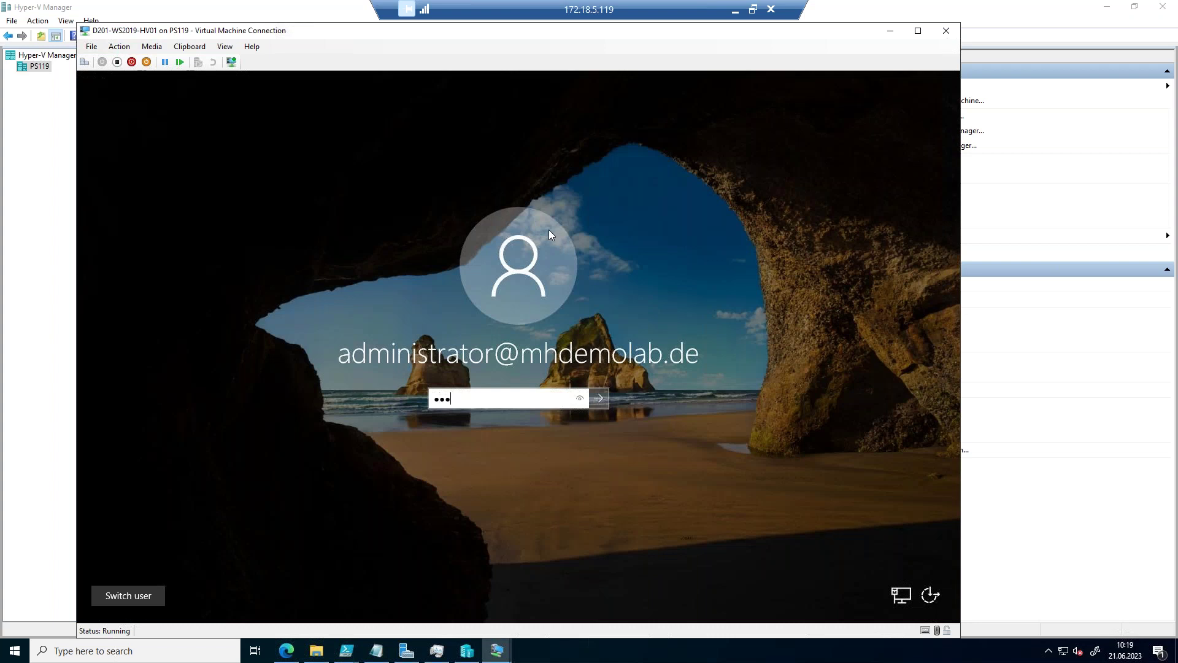
key(Return)
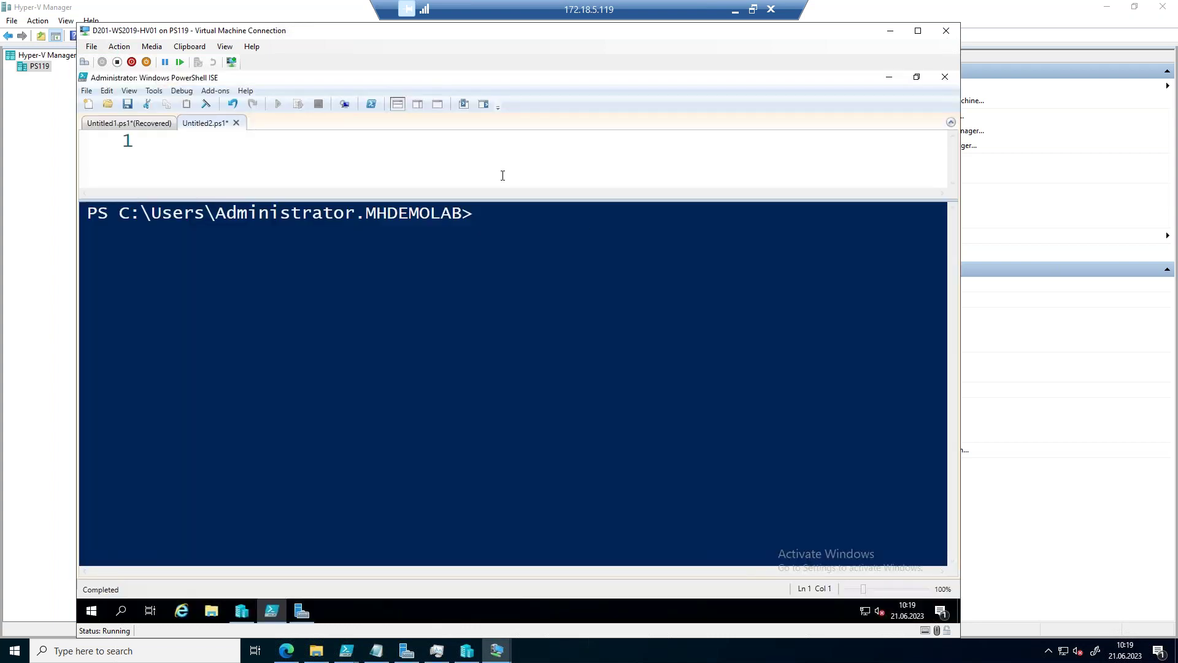
- Run Get-VMHostSupportedVersion in PowerShell ISE, listing versions 5.0–9.0 with 9.0 default
text(get-vmhostsu)
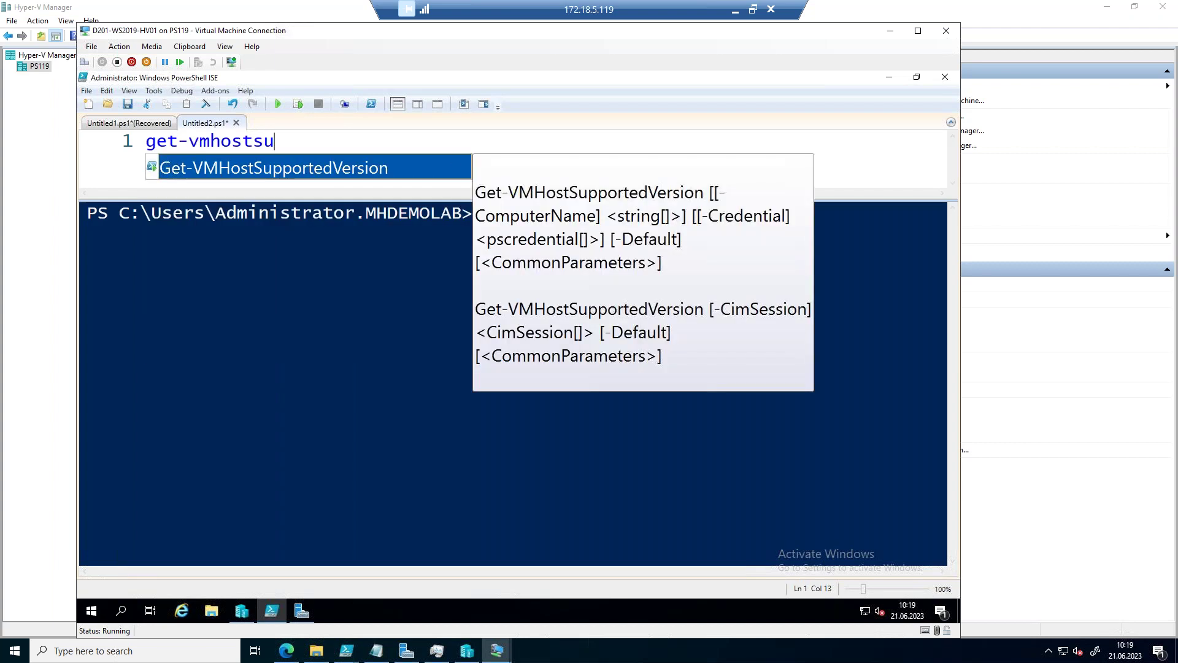
double_click(393, 167)
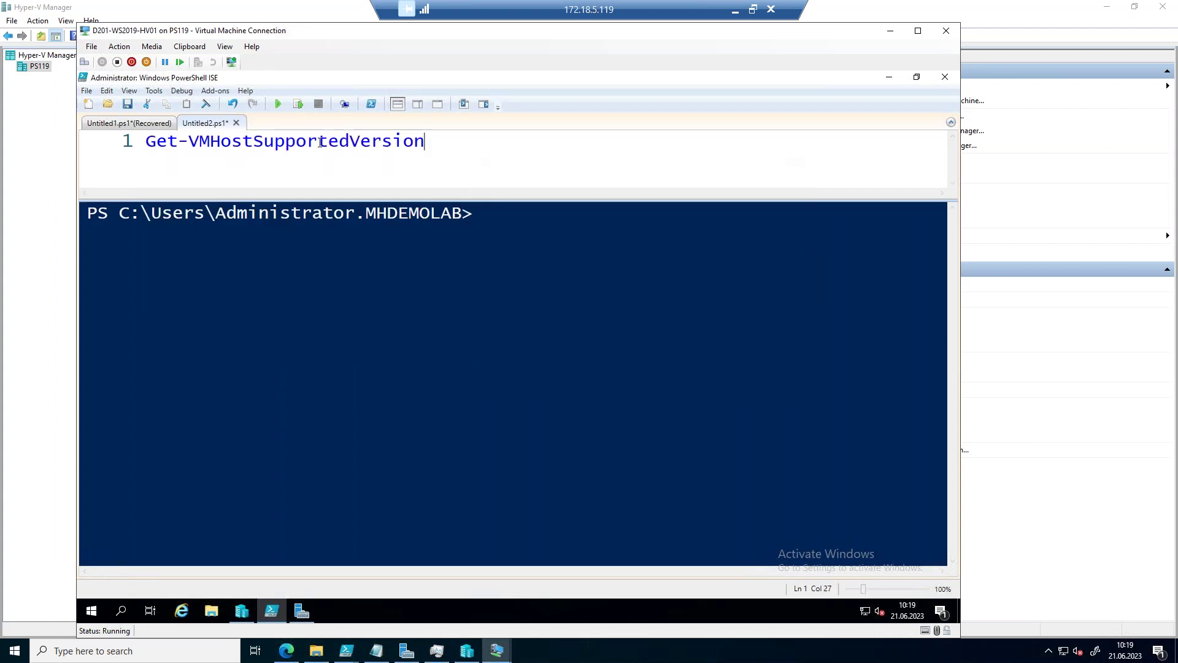
click(279, 108)
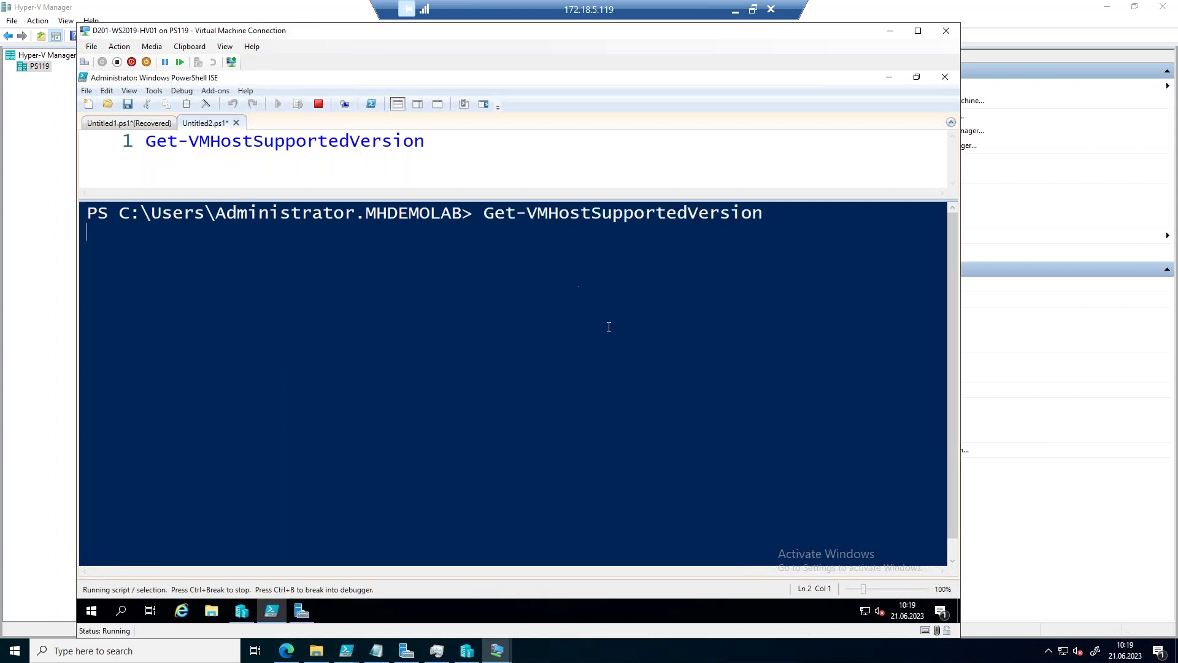
click(724, 661)
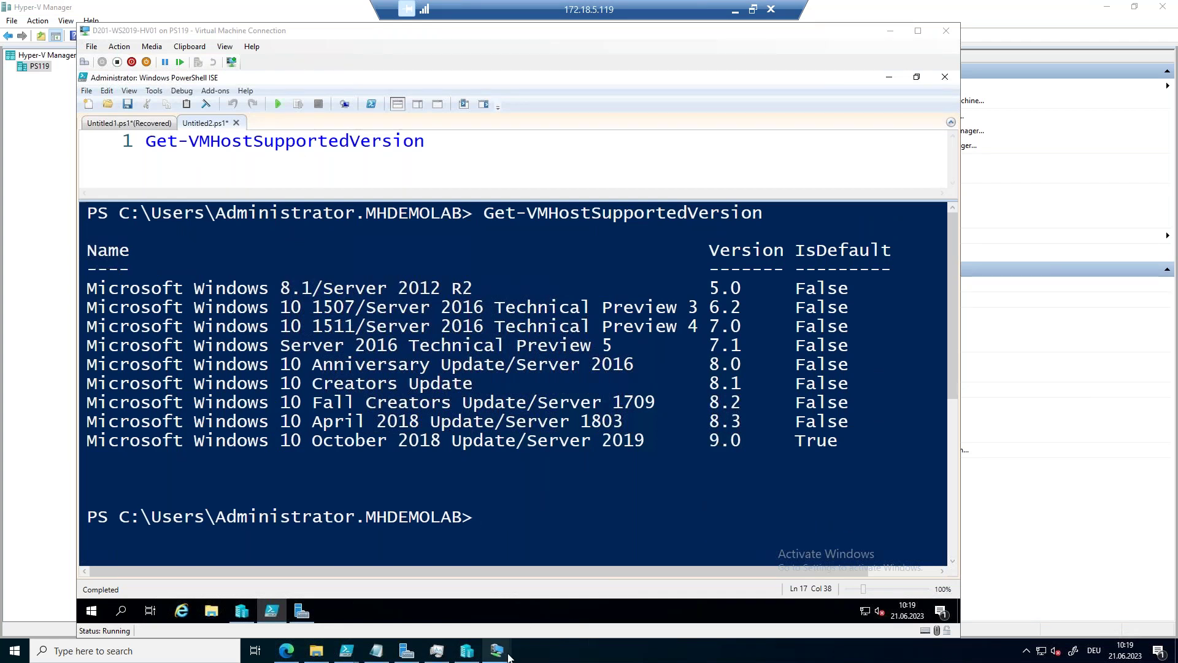
mouse_move(507, 656)
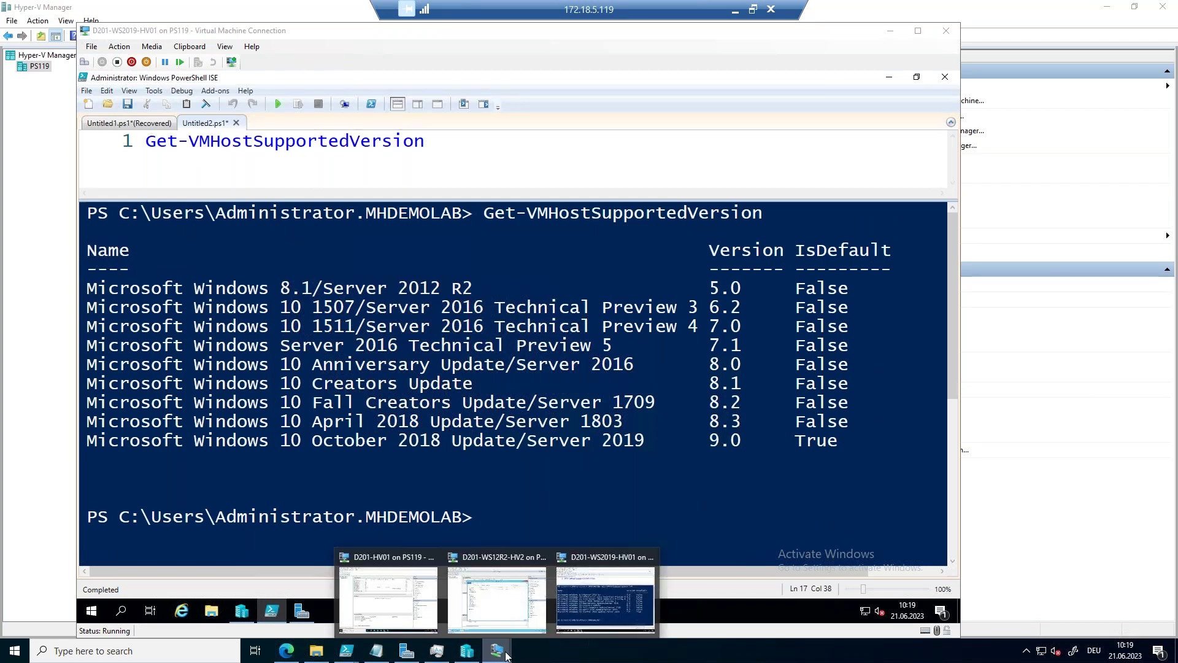
- Return to D201-HV01's Hyper-V Manager and inspect WS12R2HV2-VM02's actions, still at version 8.0
click(388, 599)
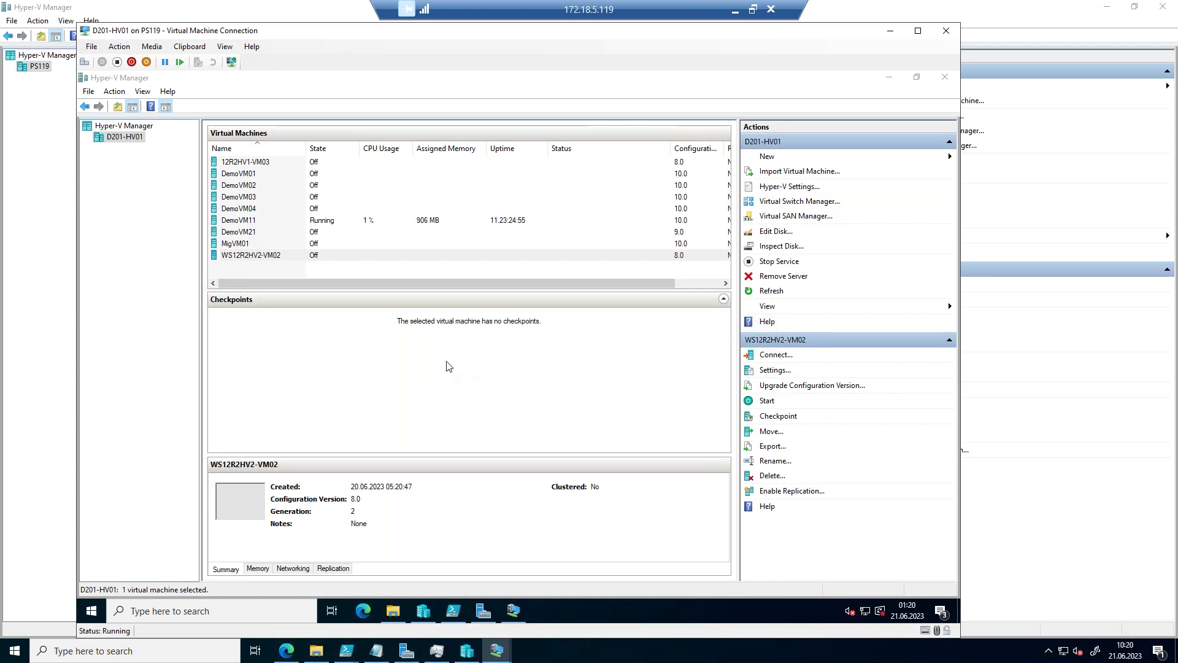
click(347, 258)
right_click(348, 255)
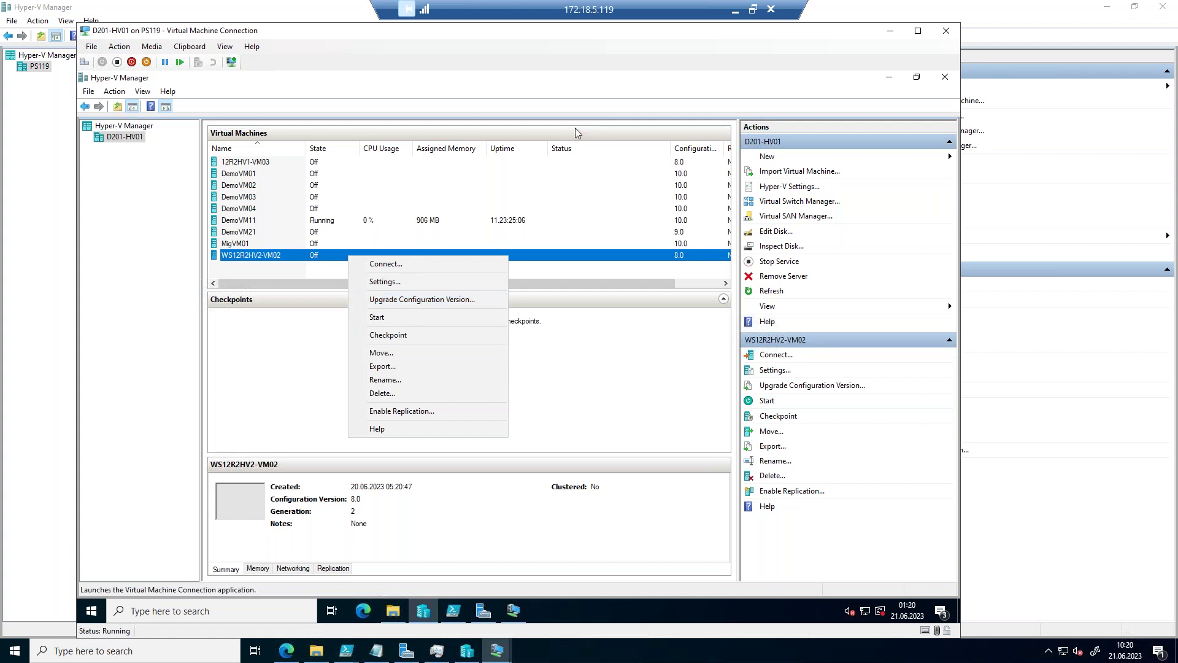
click(575, 259)
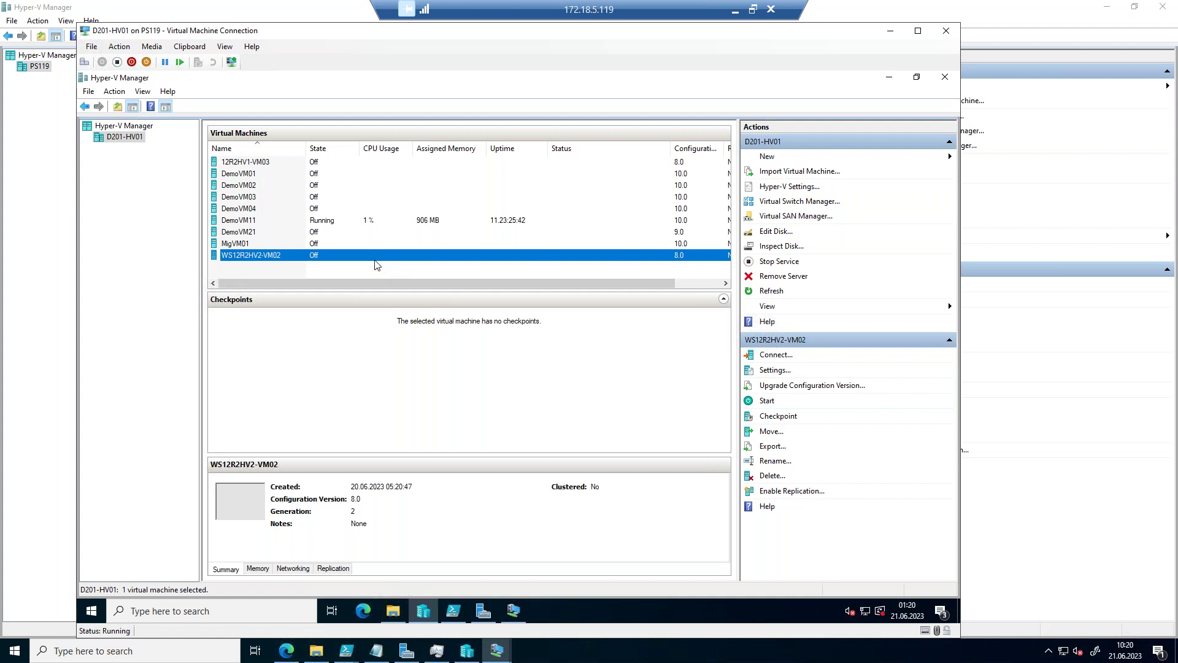
- Upgrade WS12R2HV2-VM02's configuration version to 10.0 and confirm the upgrade
right_click(375, 261)
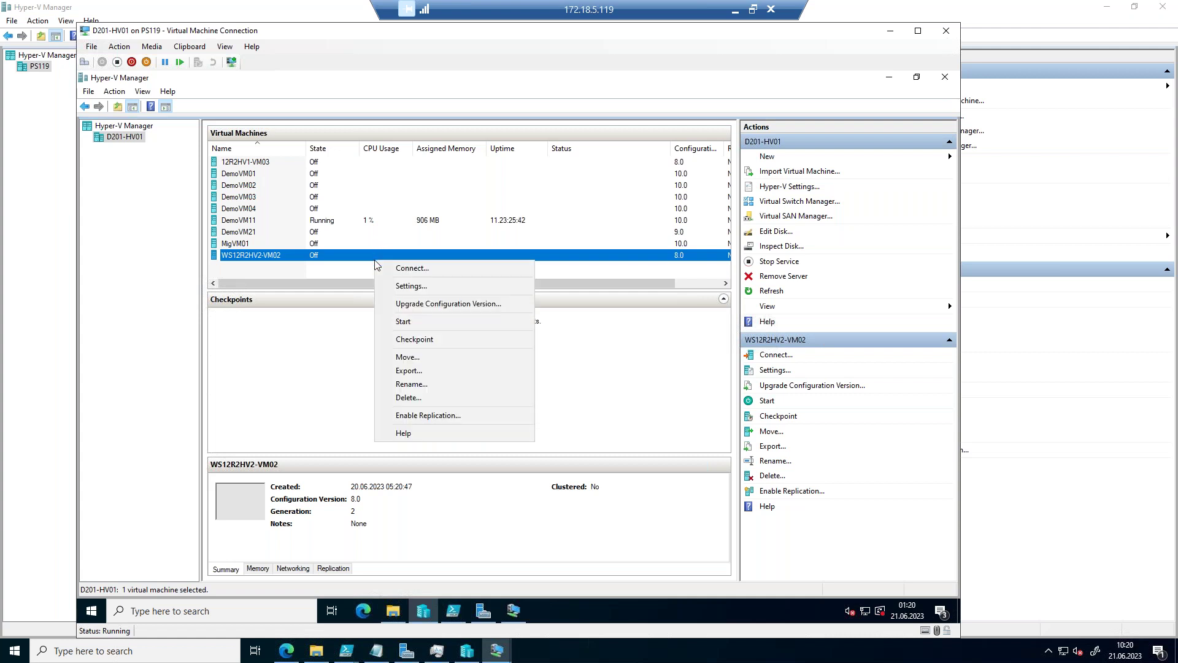
click(451, 303)
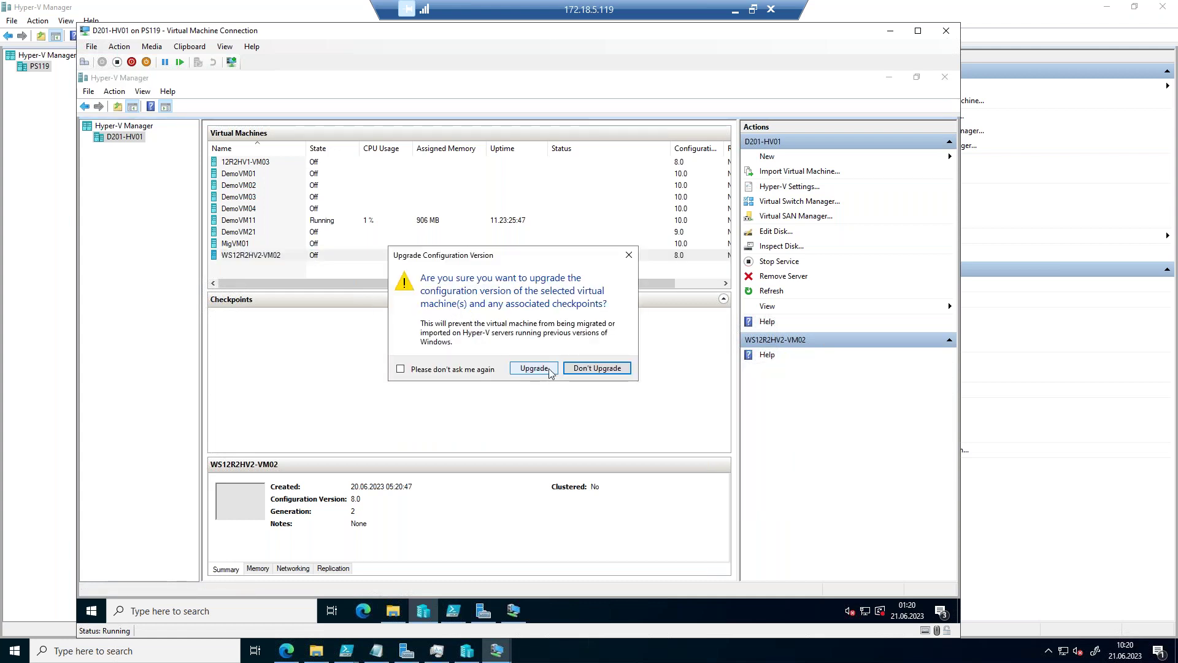
click(534, 368)
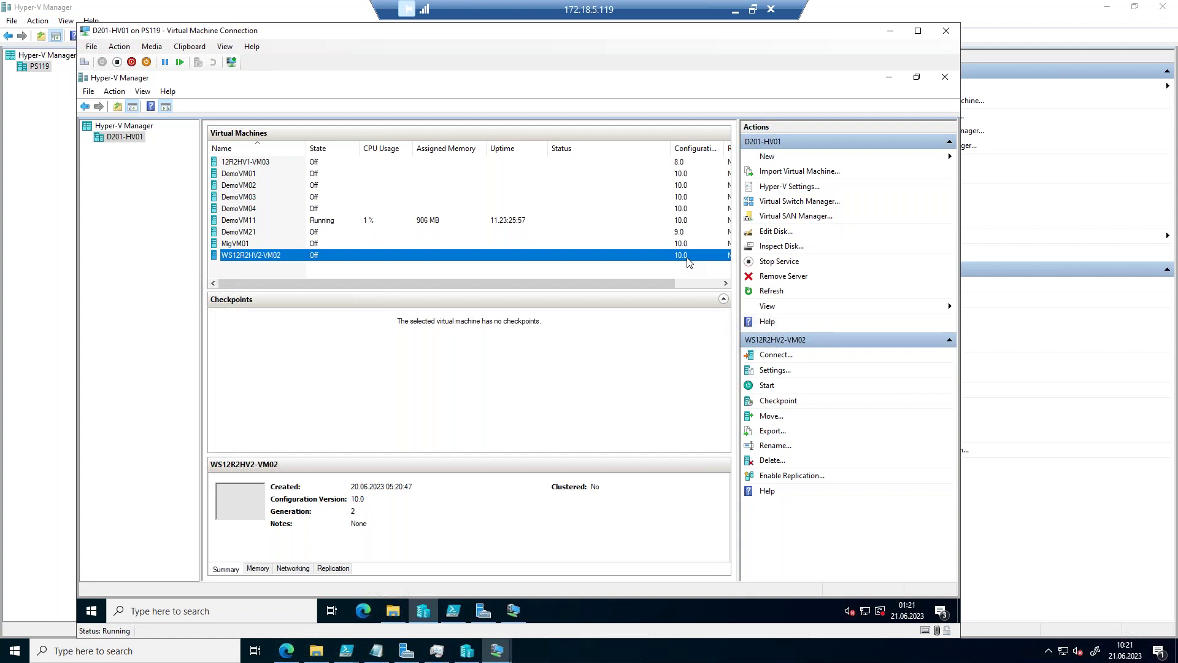
click(823, 645)
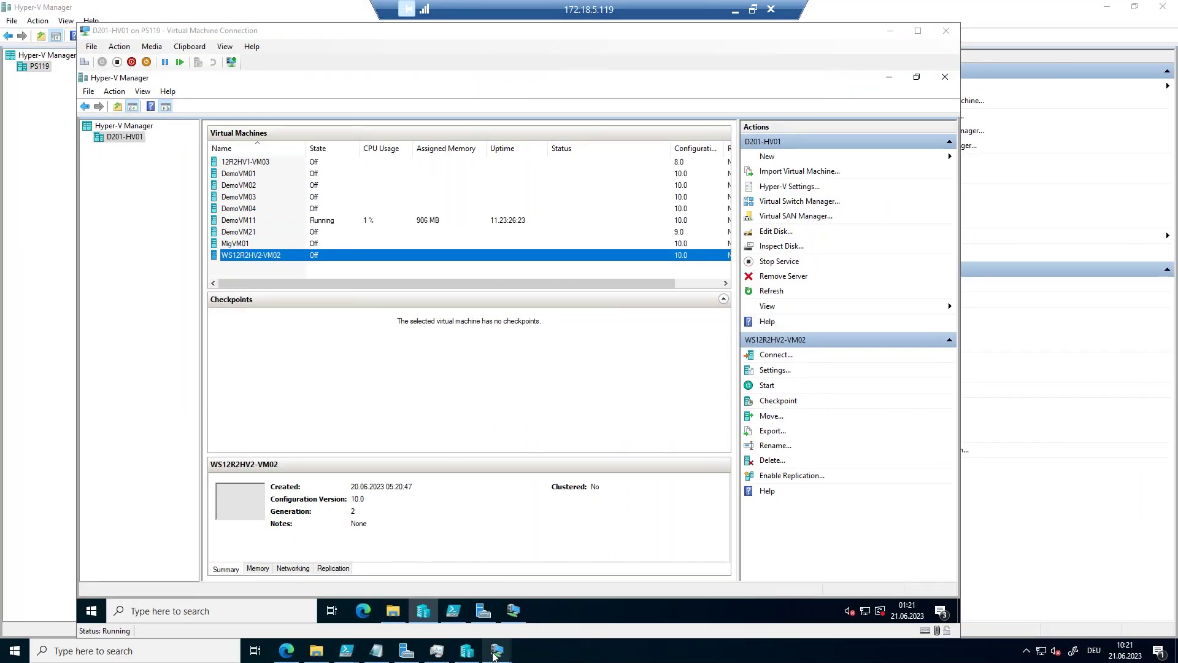
mouse_move(495, 654)
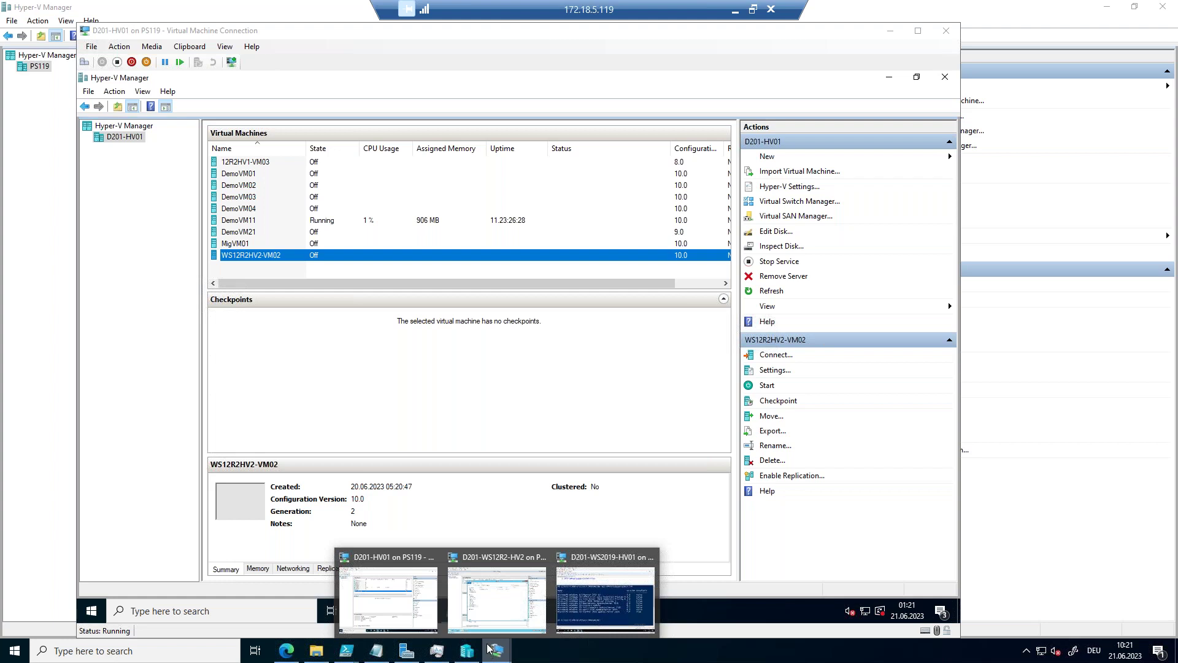
- Open WS12R2HV2-VM04's Processor > Compatibility settings on the D201-WS12R2-HV2 host
click(488, 614)
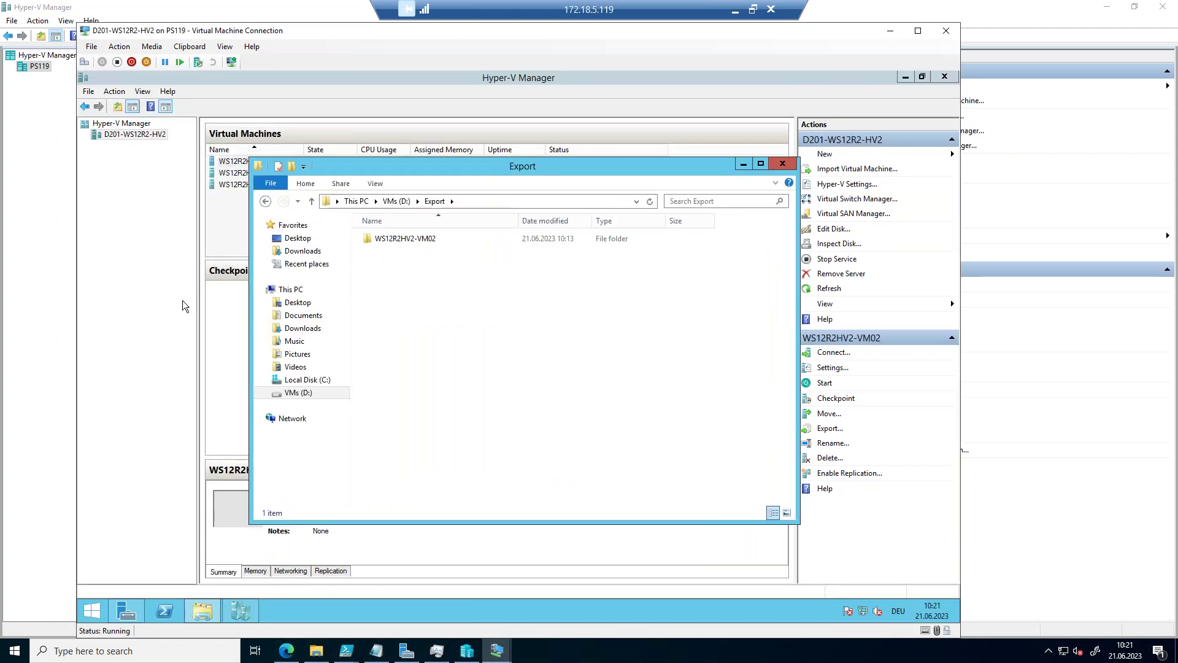
click(186, 305)
click(274, 187)
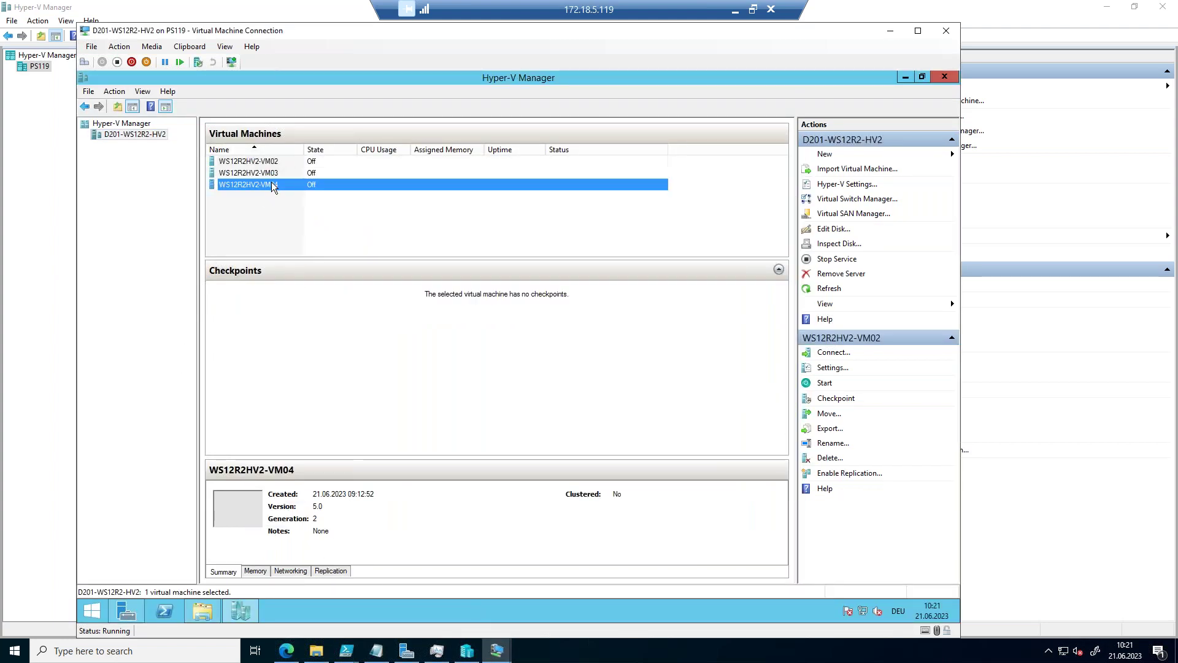
right_click(272, 186)
click(307, 207)
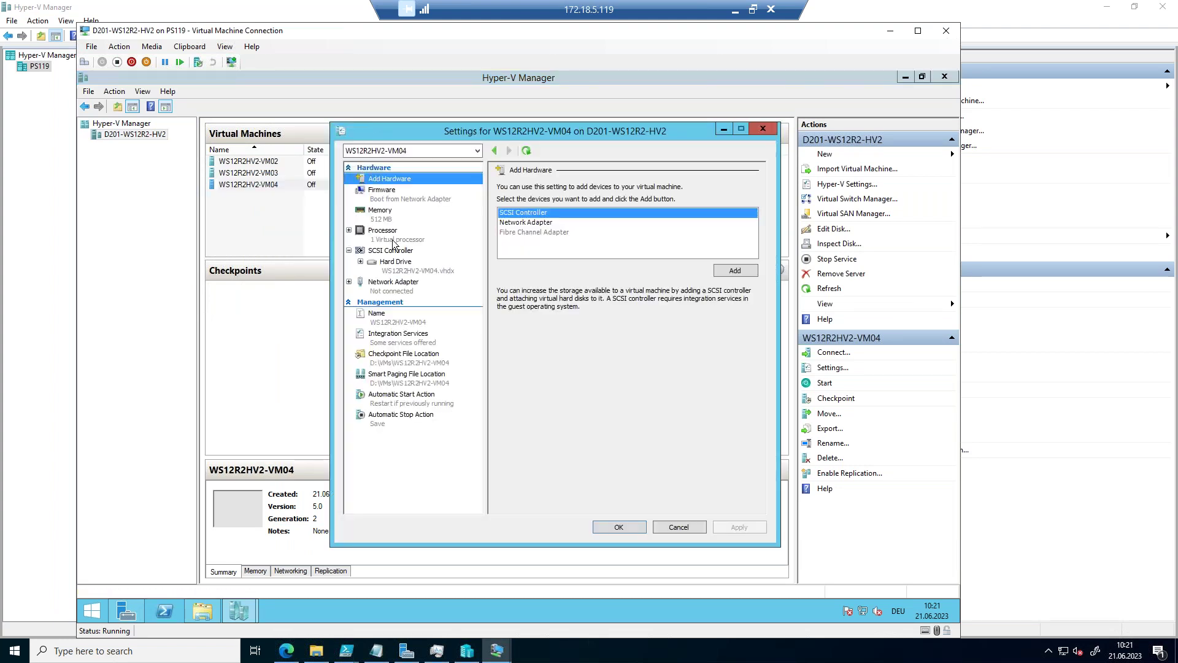
click(394, 239)
click(349, 230)
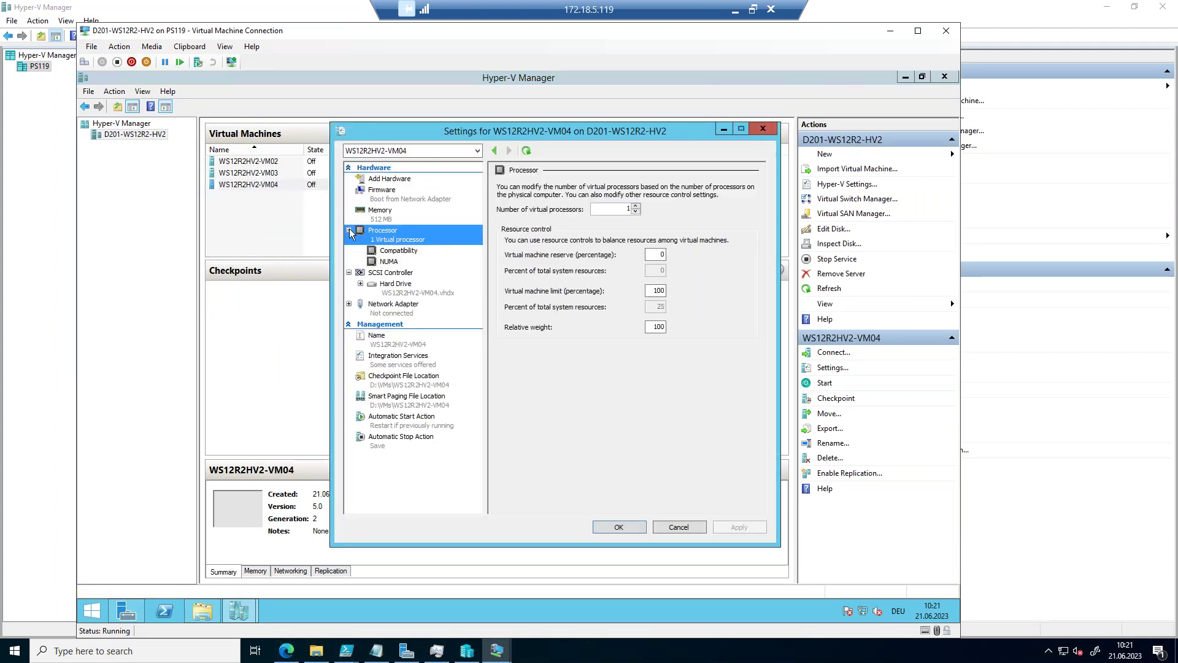
click(390, 250)
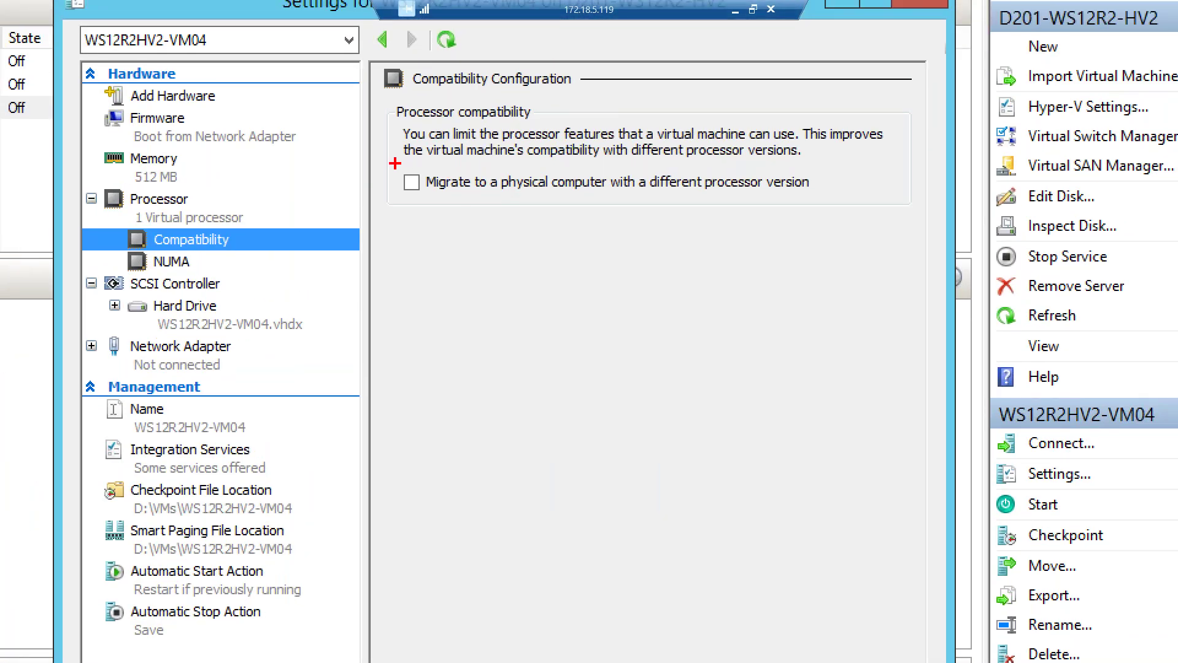
- Annotate the processor-compatibility migration checkbox and advance to the migration section slide
mouse_move(392, 163)
mouse_down()
mouse_move(464, 189)
mouse_move(848, 201)
mouse_up()
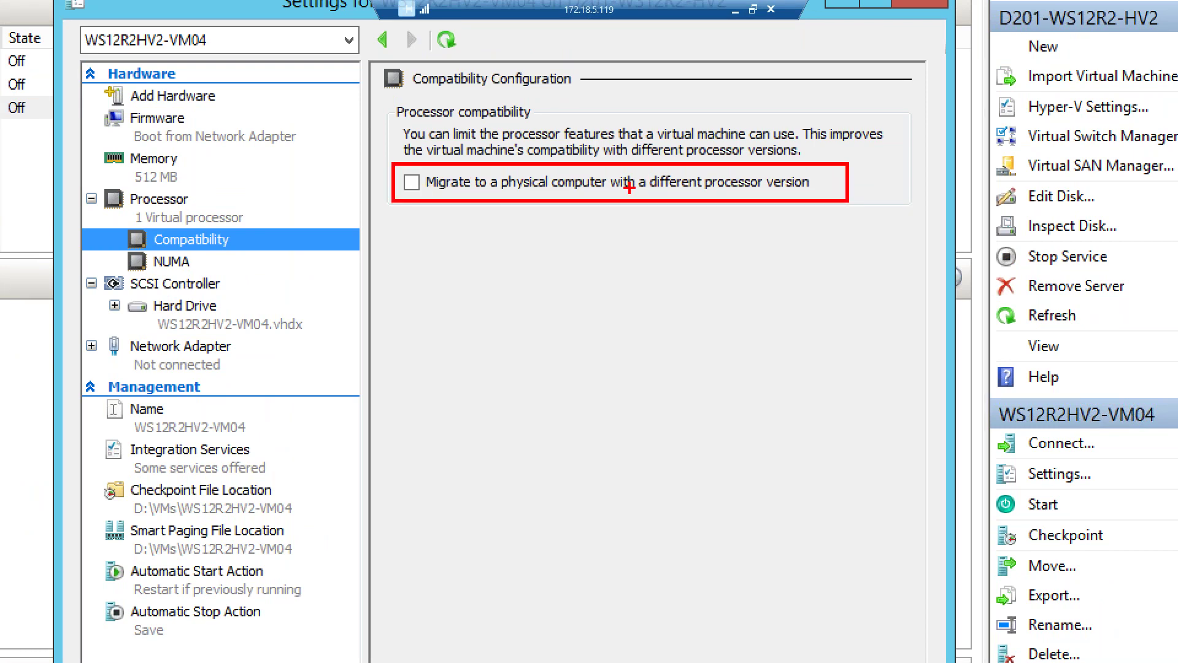
drag(424, 196, 456, 286)
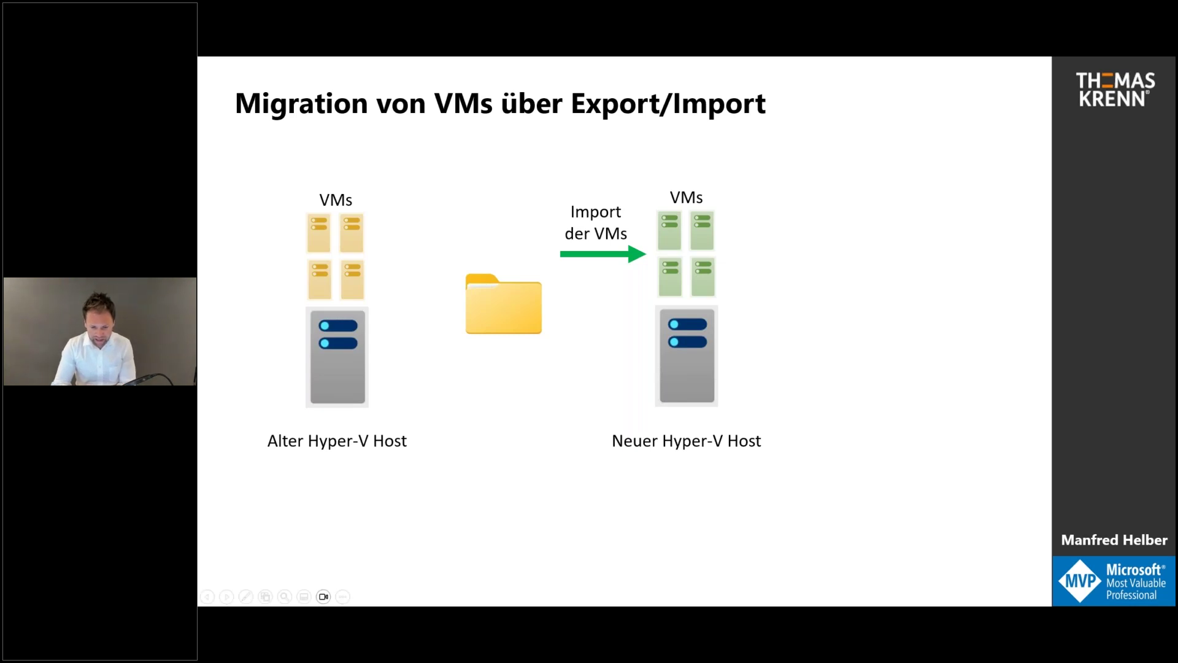
key(Right)
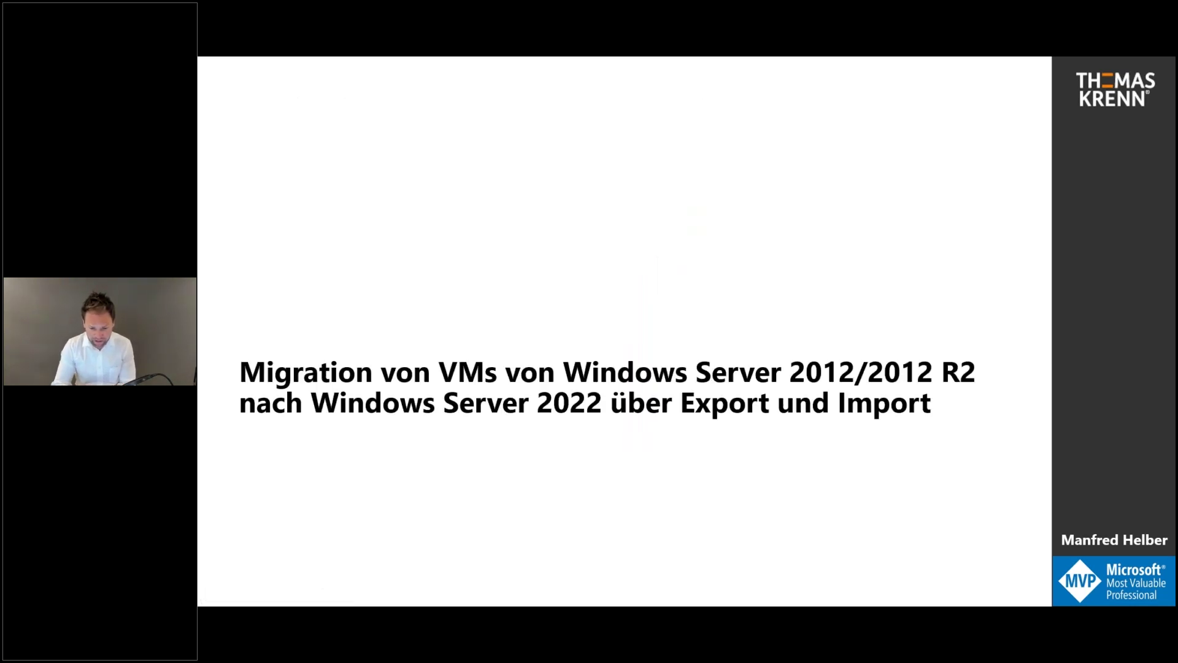
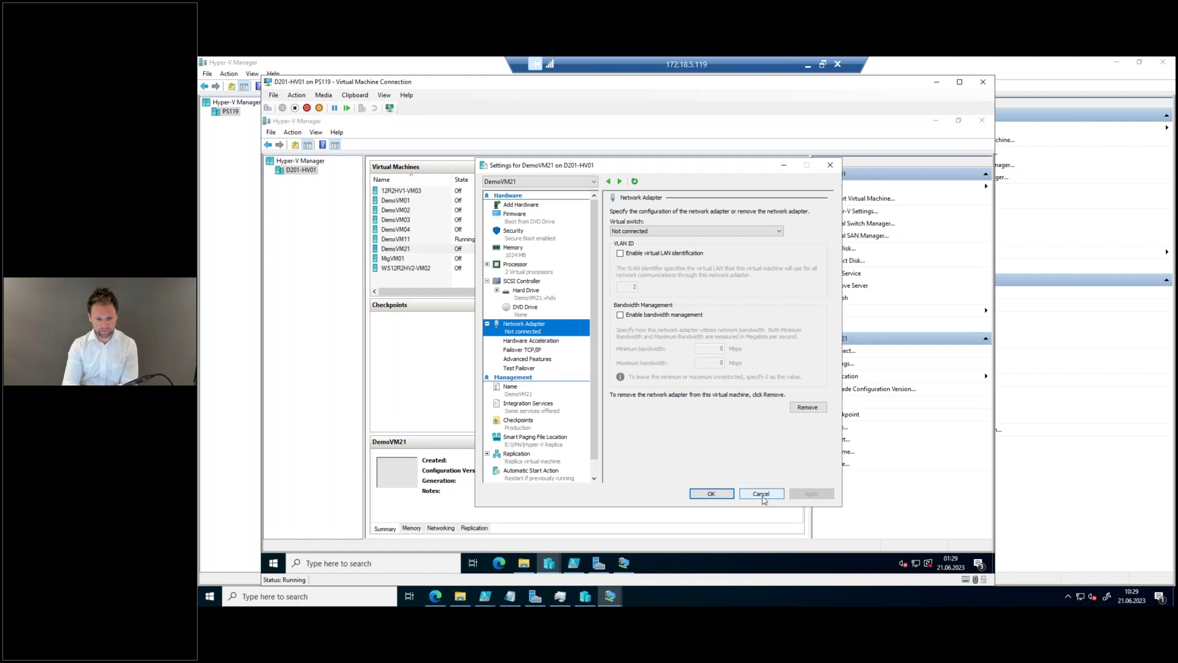
- Select MigVM01, then WS12R2HV2-VM02, in the virtual machine list
click(462, 259)
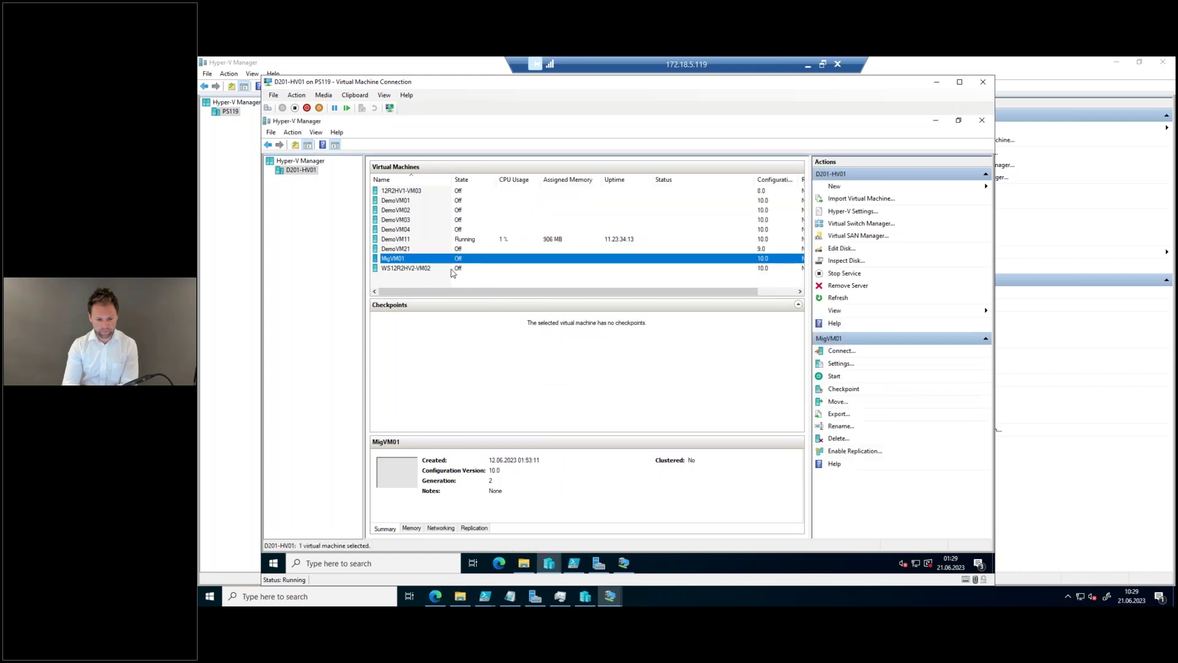
click(453, 269)
- Open WS12R2HV2-VM02's settings to the Network Adapter's Advanced Features page
right_click(453, 270)
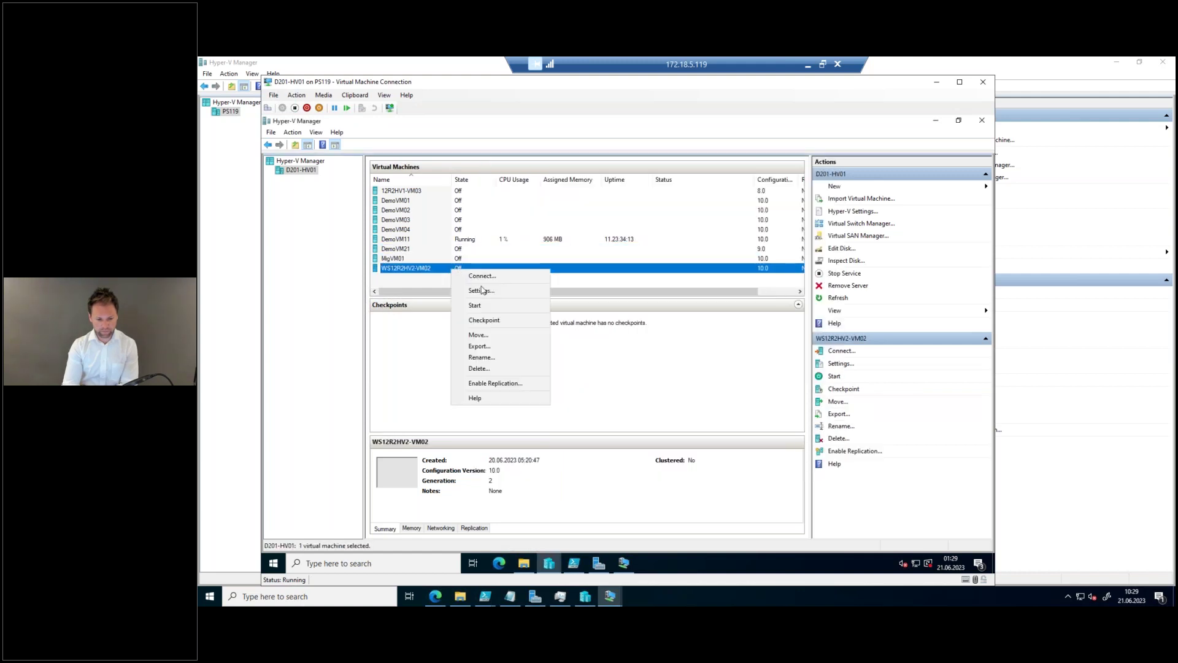
click(485, 292)
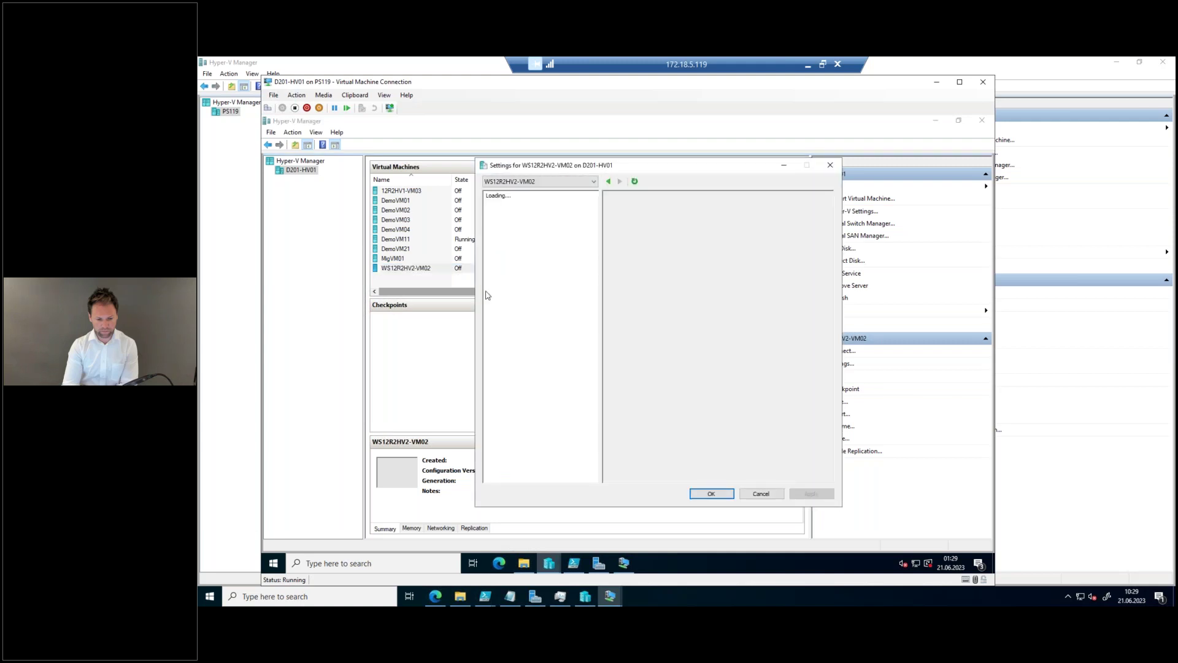
click(515, 308)
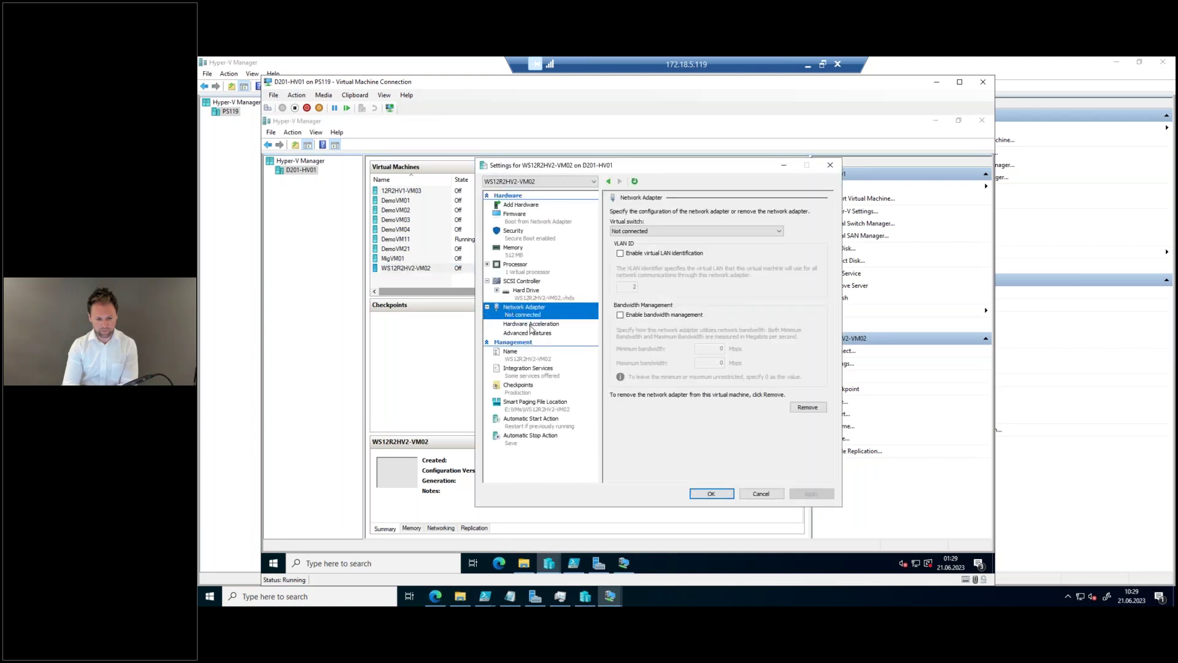
click(533, 333)
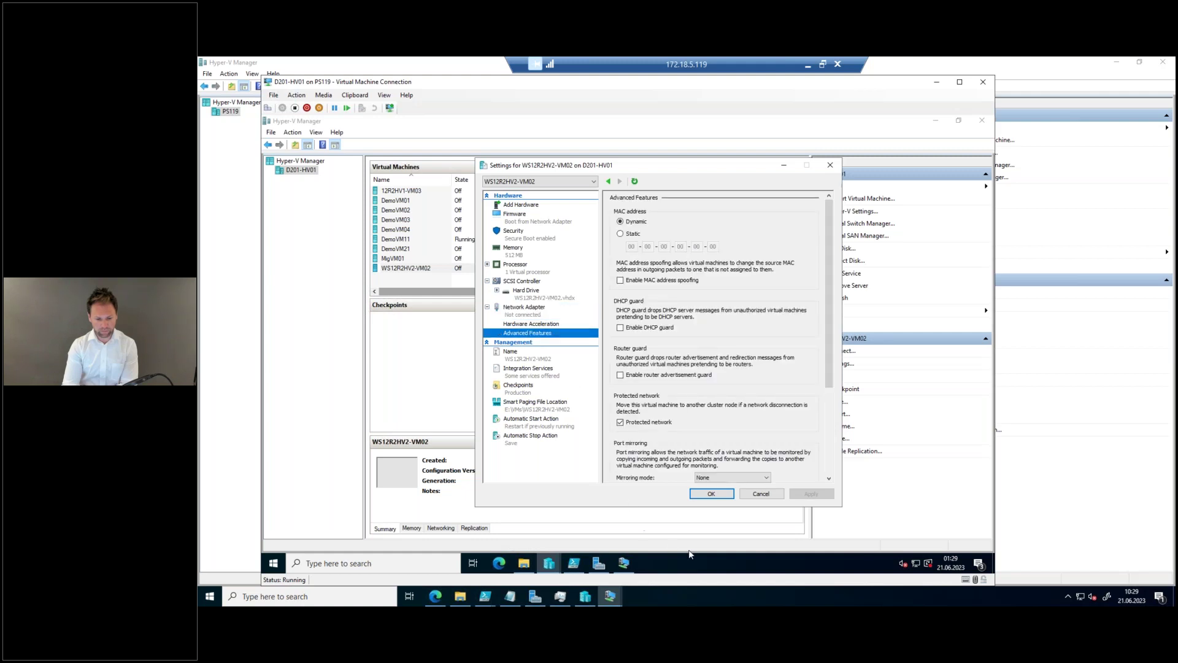
click(732, 605)
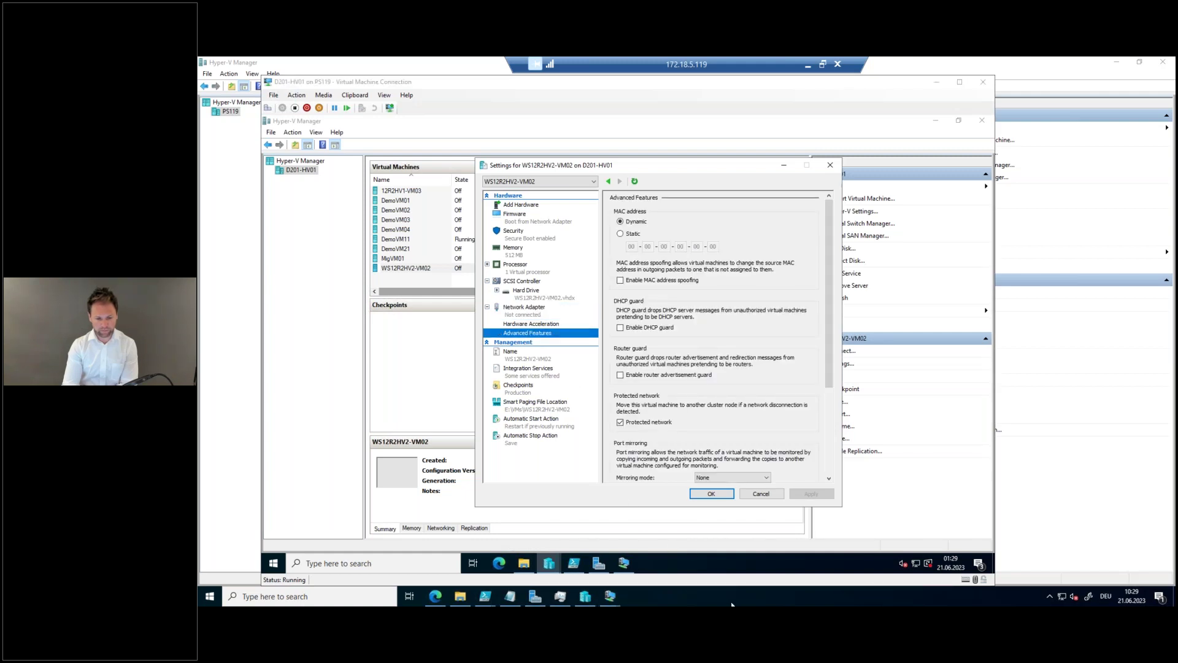
key(ctrl+1)
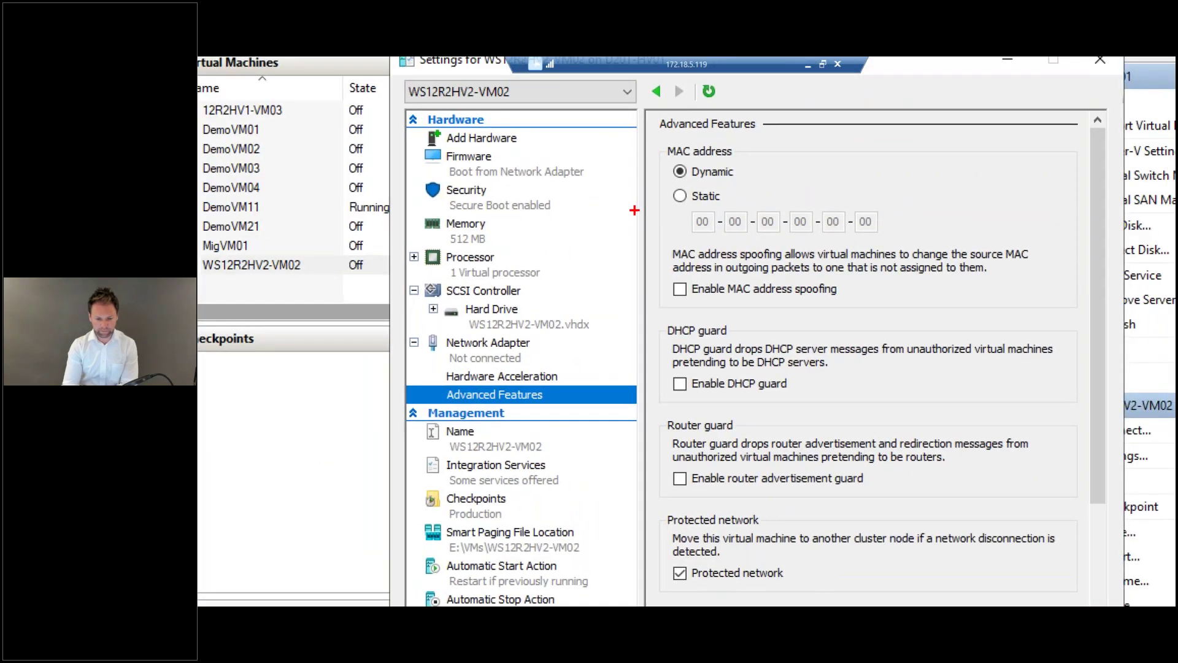
drag(658, 149, 783, 178)
drag(685, 222, 605, 223)
drag(687, 206, 911, 238)
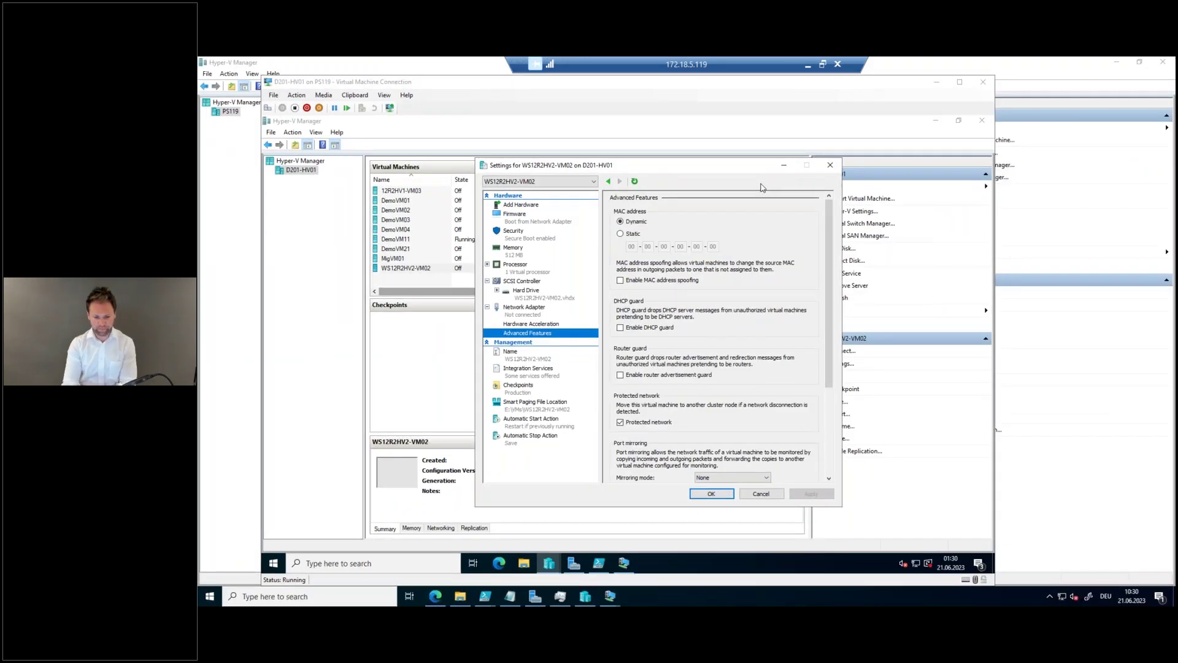
- Cancel WS12R2HV2-VM02's settings, reopen them to review Add Hardware, then cancel again
click(762, 495)
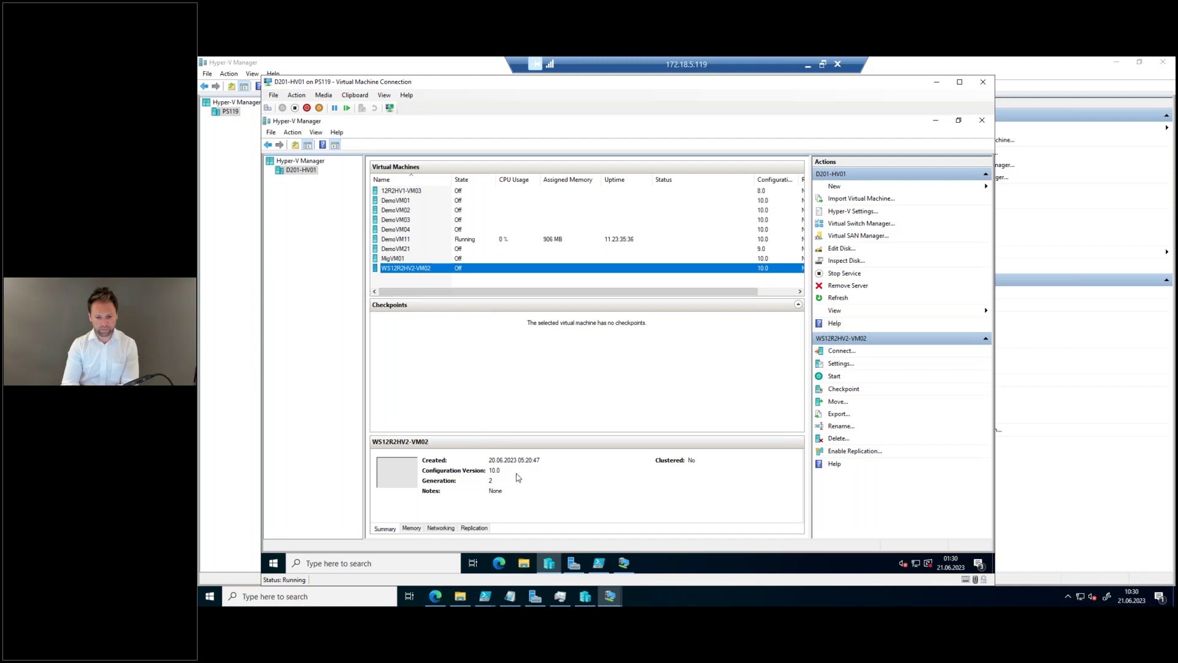
right_click(467, 269)
click(517, 289)
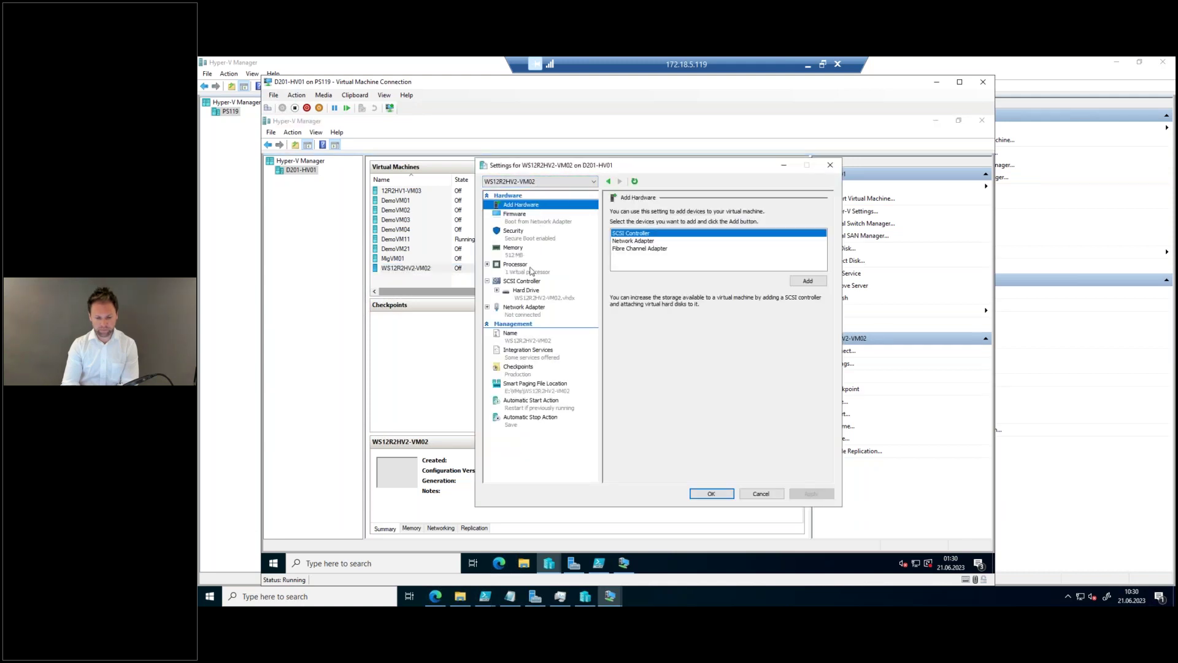
click(706, 603)
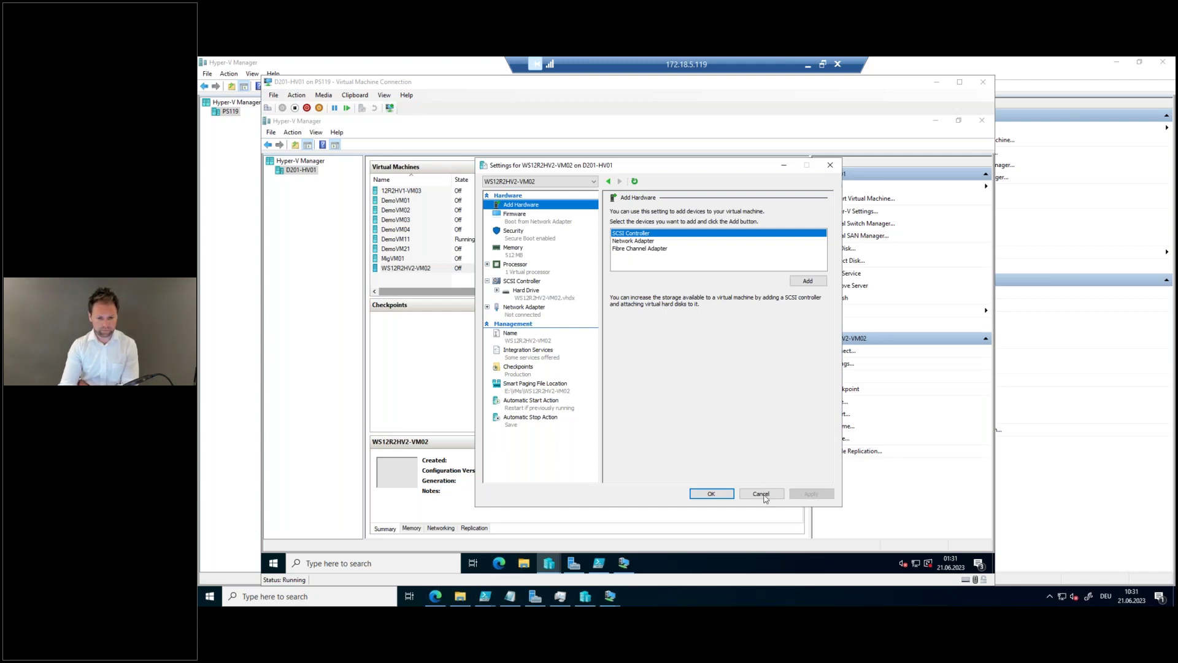
click(765, 497)
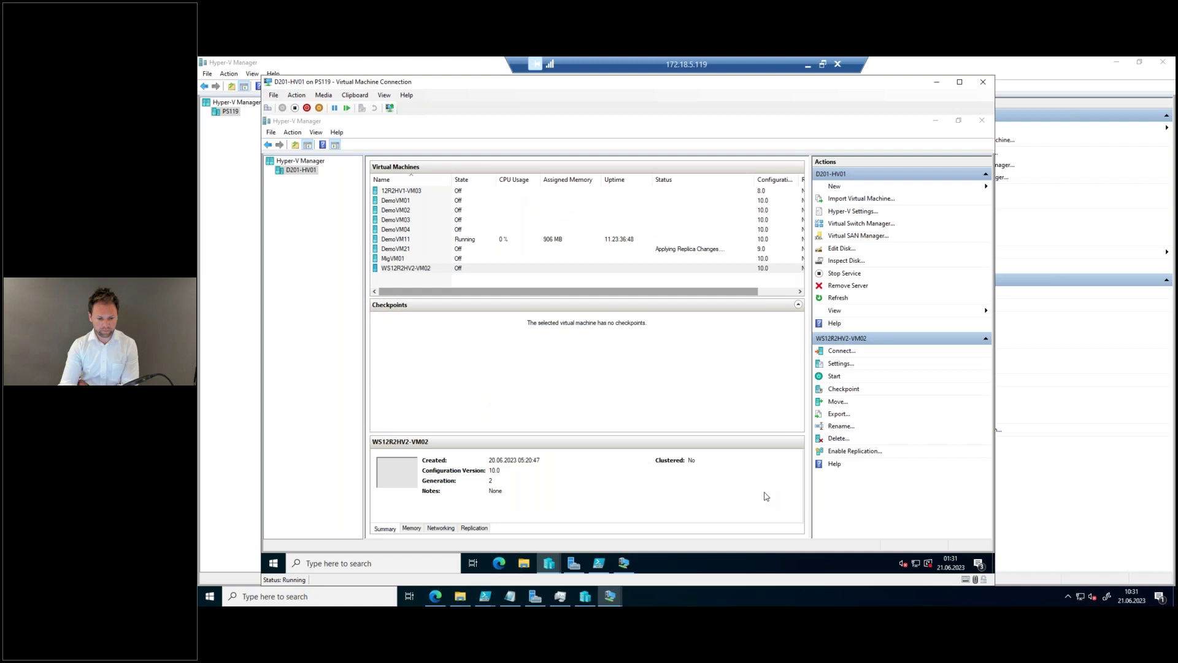
click(747, 251)
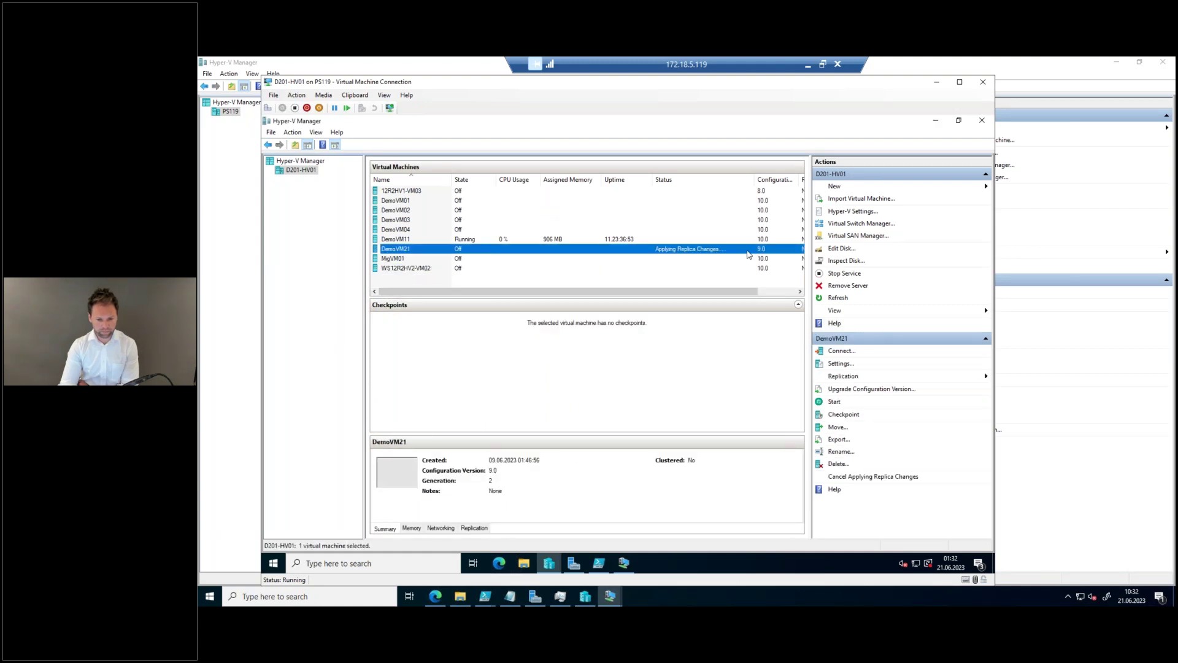
click(754, 191)
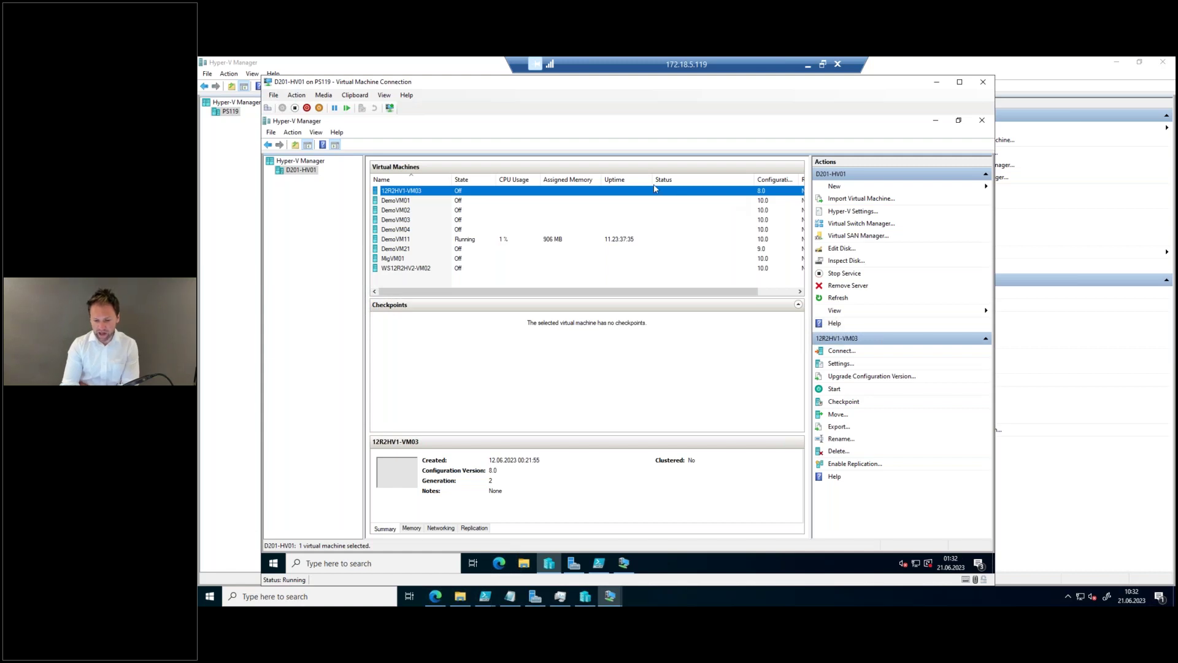
click(448, 271)
right_click(448, 271)
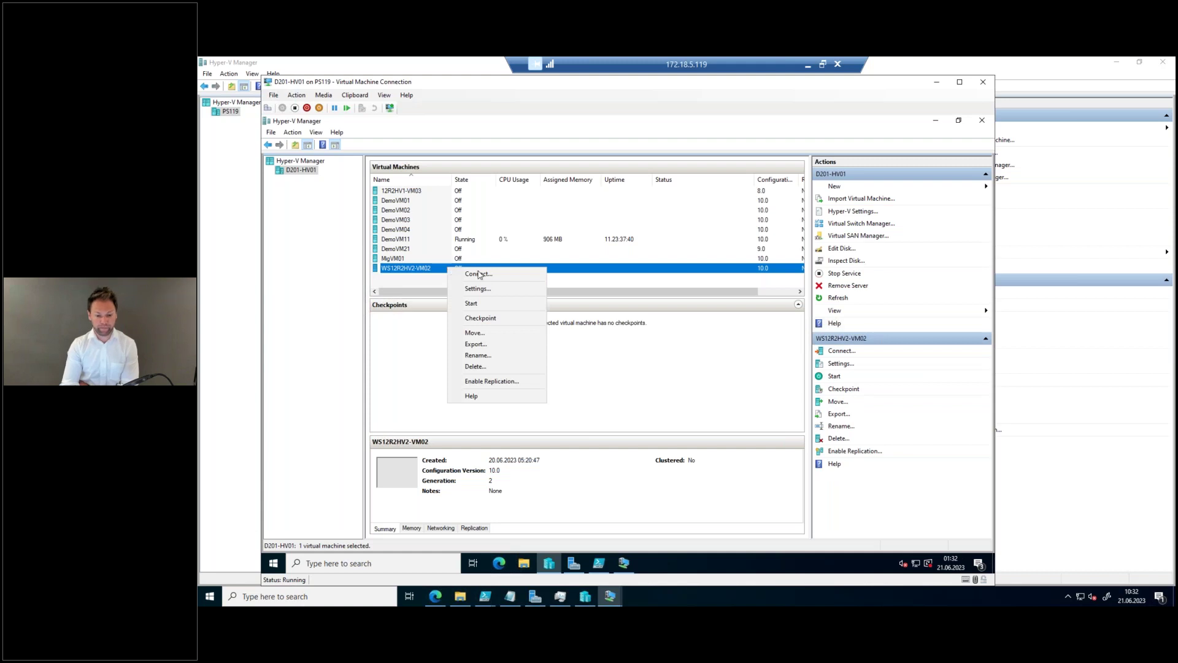
click(480, 274)
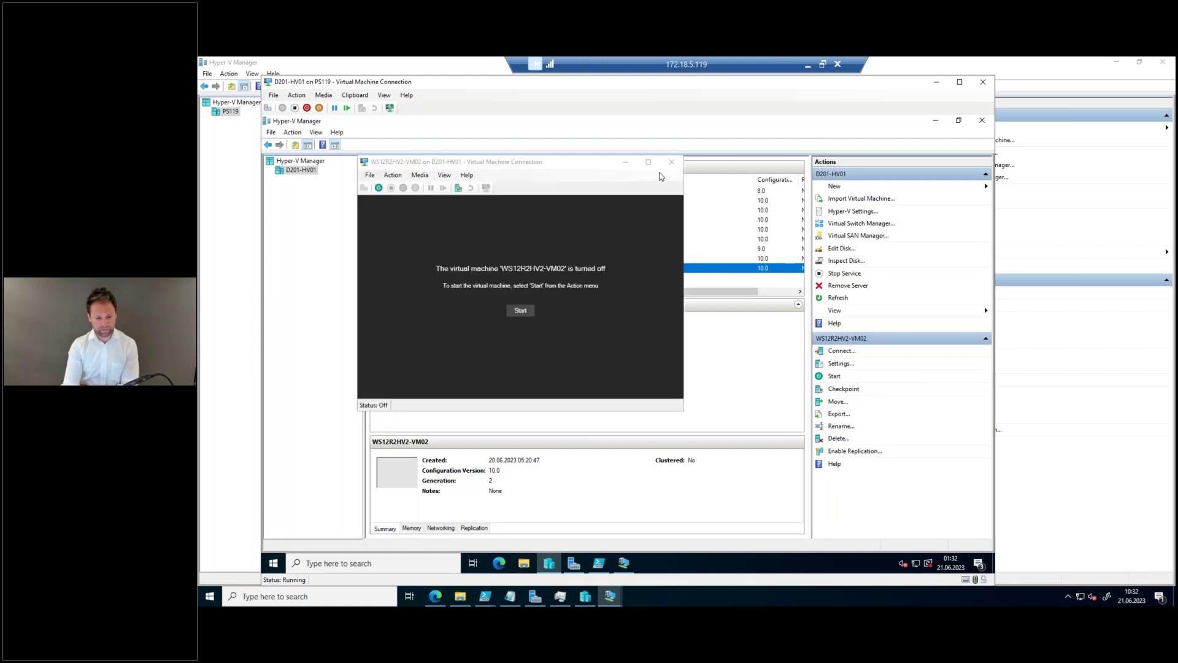
click(673, 164)
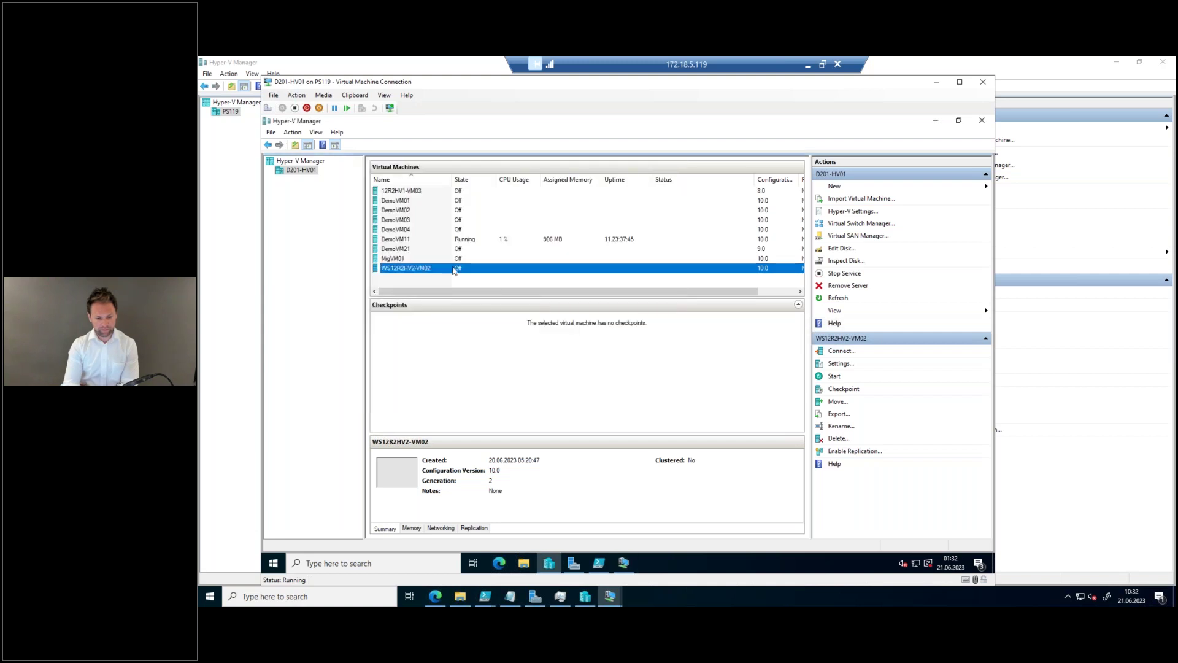
right_click(454, 269)
- In WS12R2HV2-VM02's Processor > Compatibility settings, tick 'Migrate to a physical computer with a different processor version'
click(496, 289)
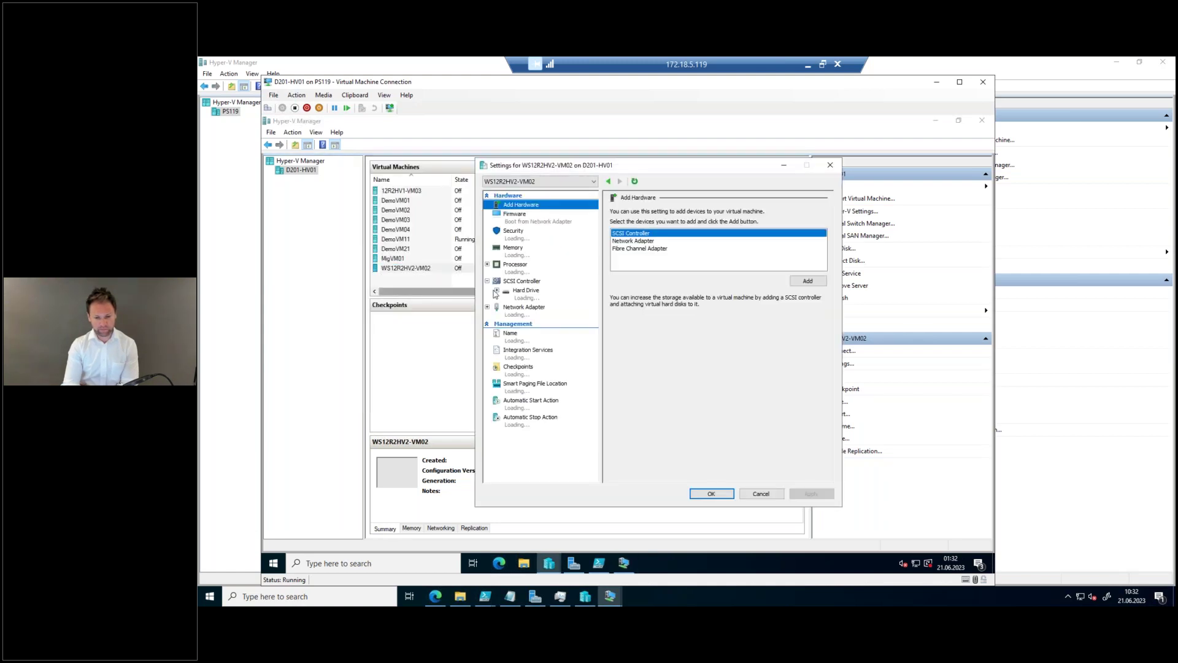
click(489, 266)
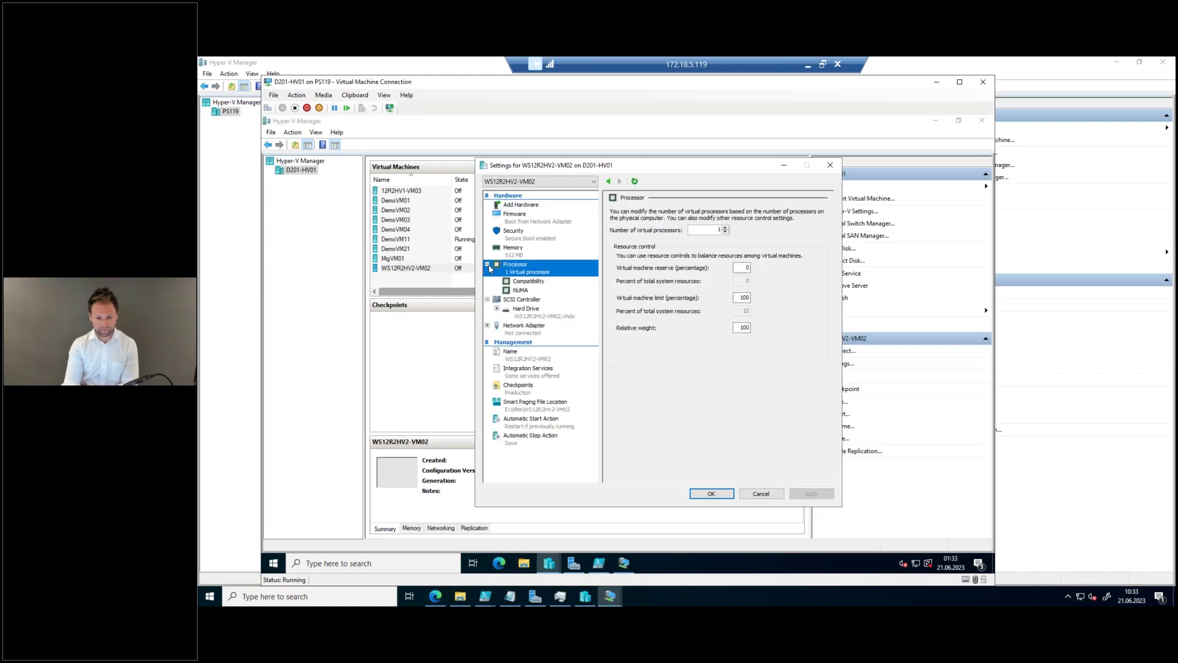
click(528, 282)
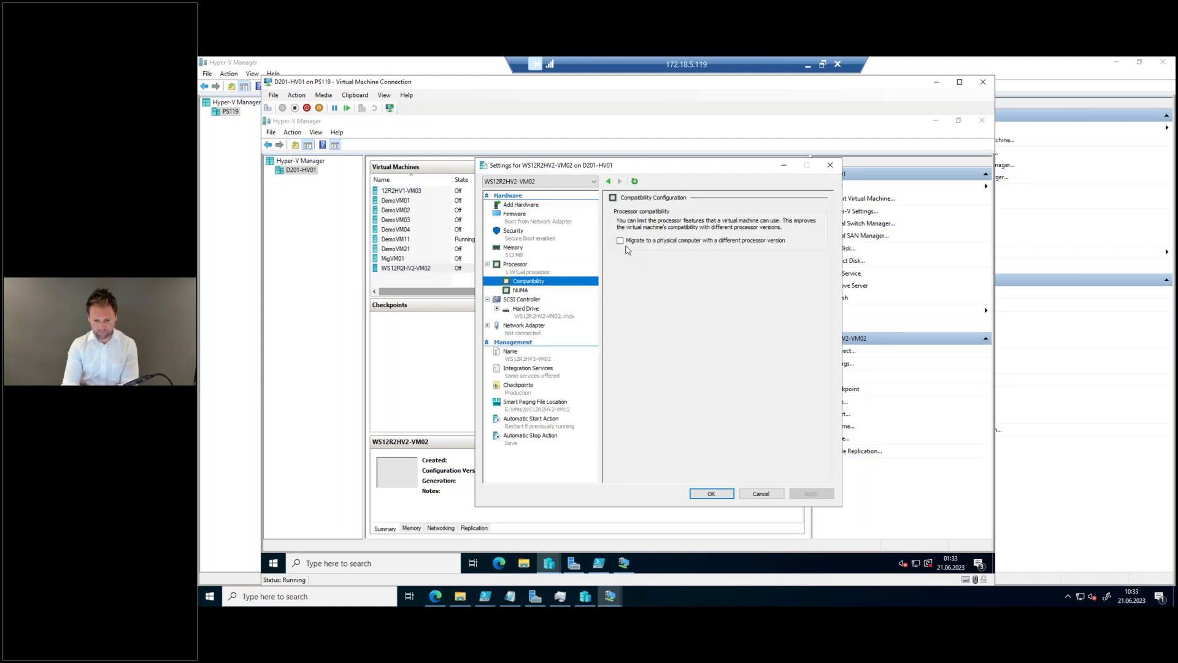
click(620, 241)
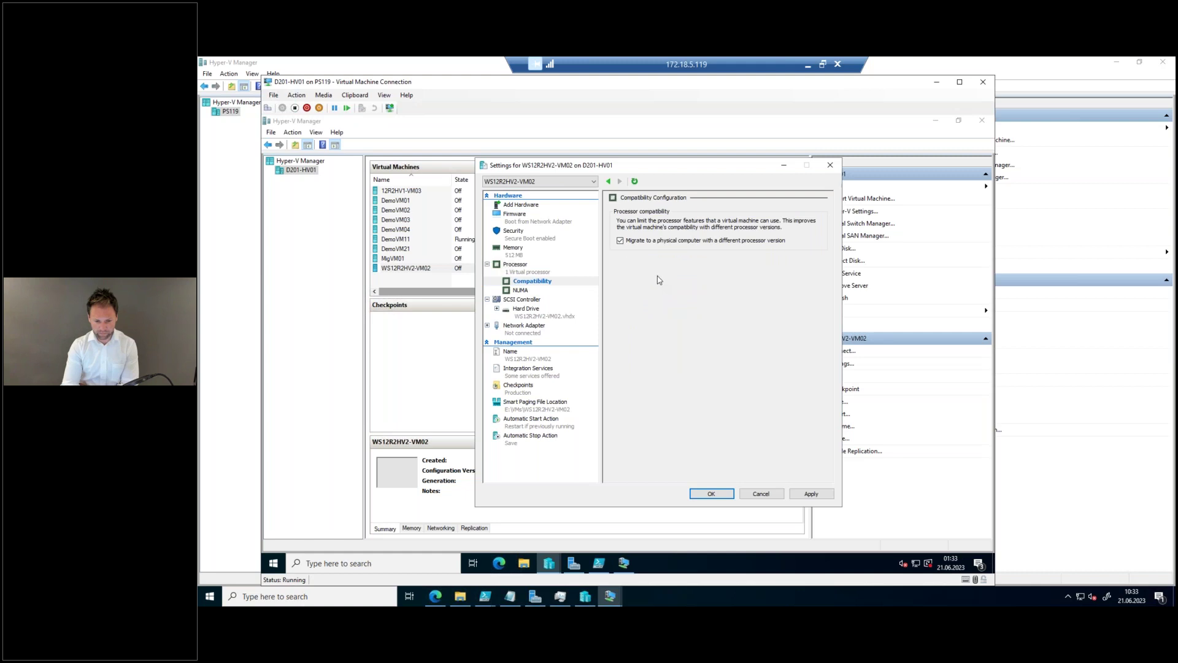
click(767, 606)
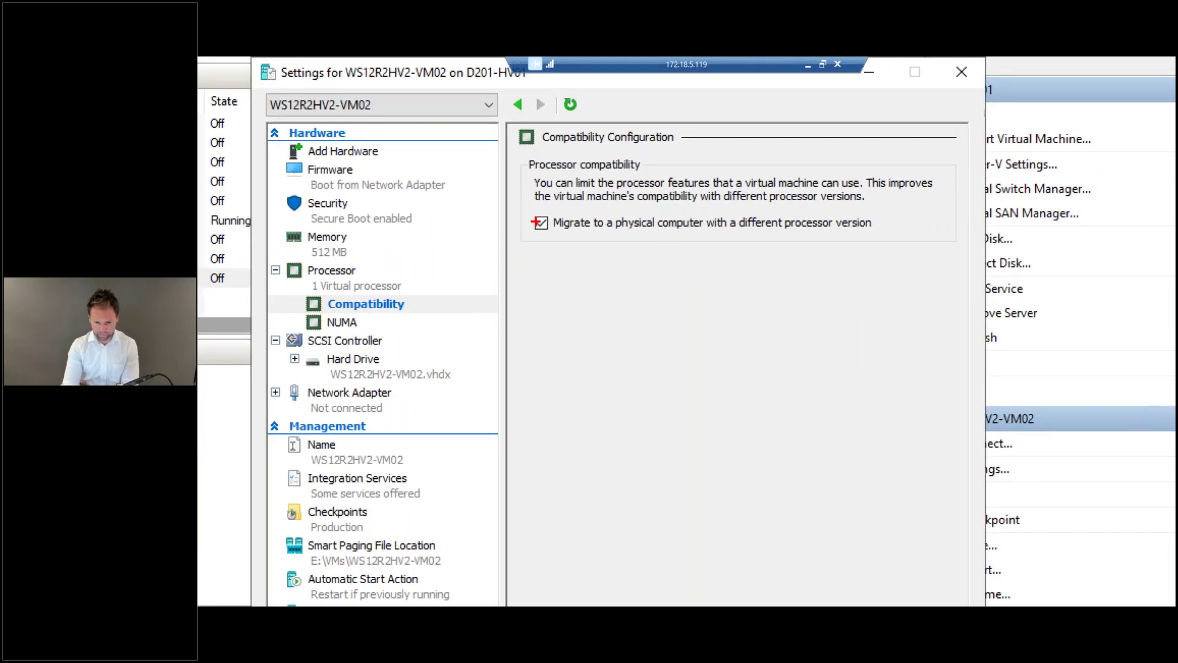
mouse_move(522, 201)
mouse_down()
mouse_move(655, 238)
mouse_move(932, 246)
mouse_up()
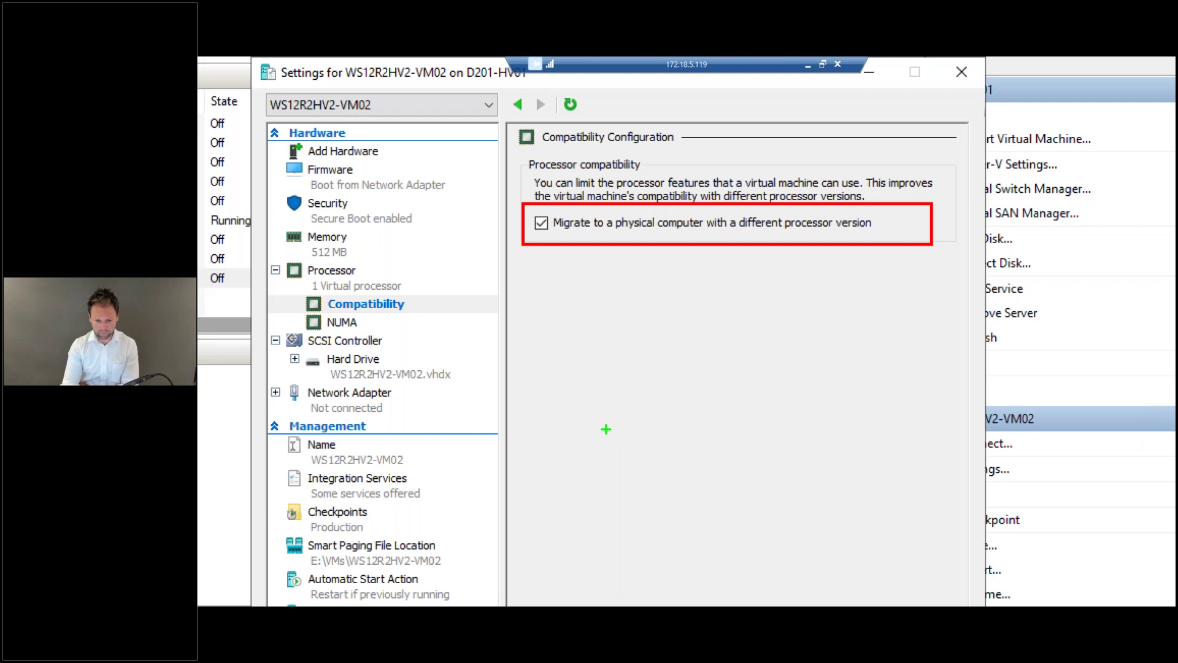
drag(552, 309, 630, 484)
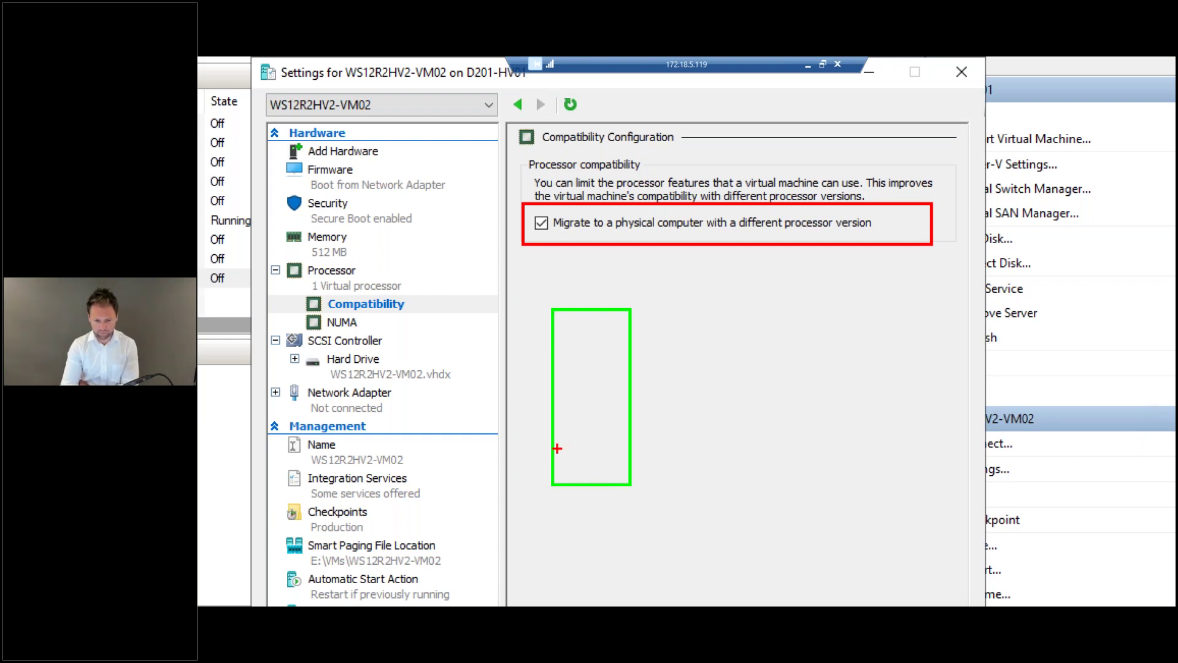
mouse_move(557, 448)
mouse_down()
mouse_move(579, 483)
mouse_move(593, 478)
mouse_up()
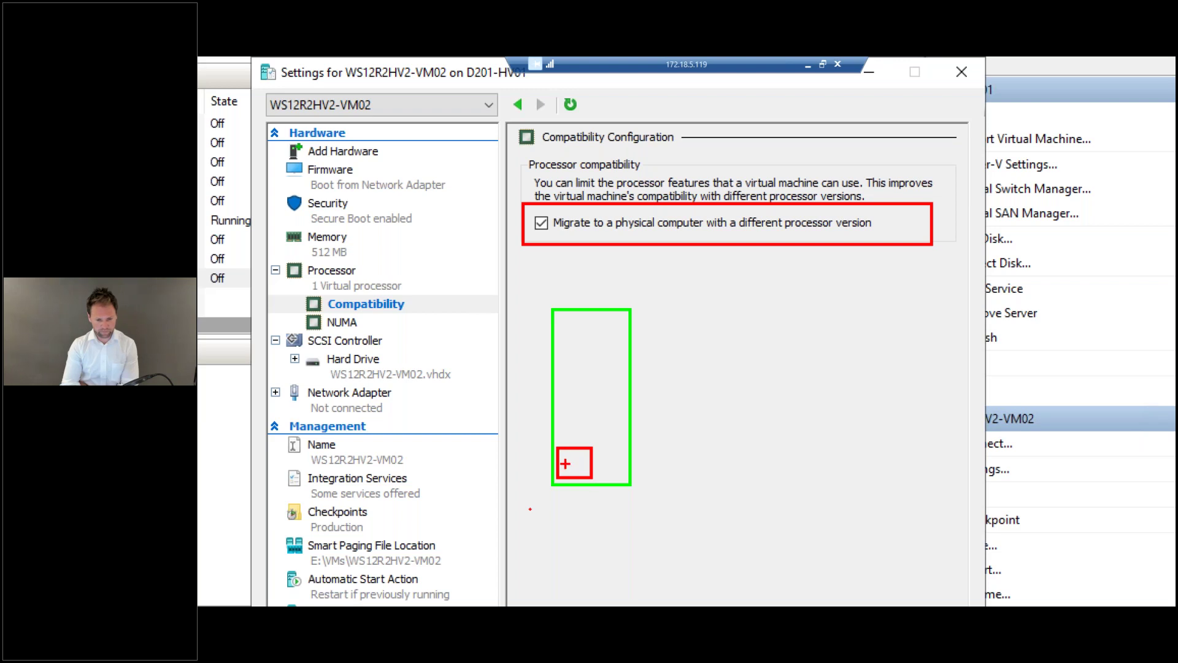
mouse_move(565, 463)
mouse_down()
mouse_move(519, 529)
mouse_move(499, 523)
mouse_up()
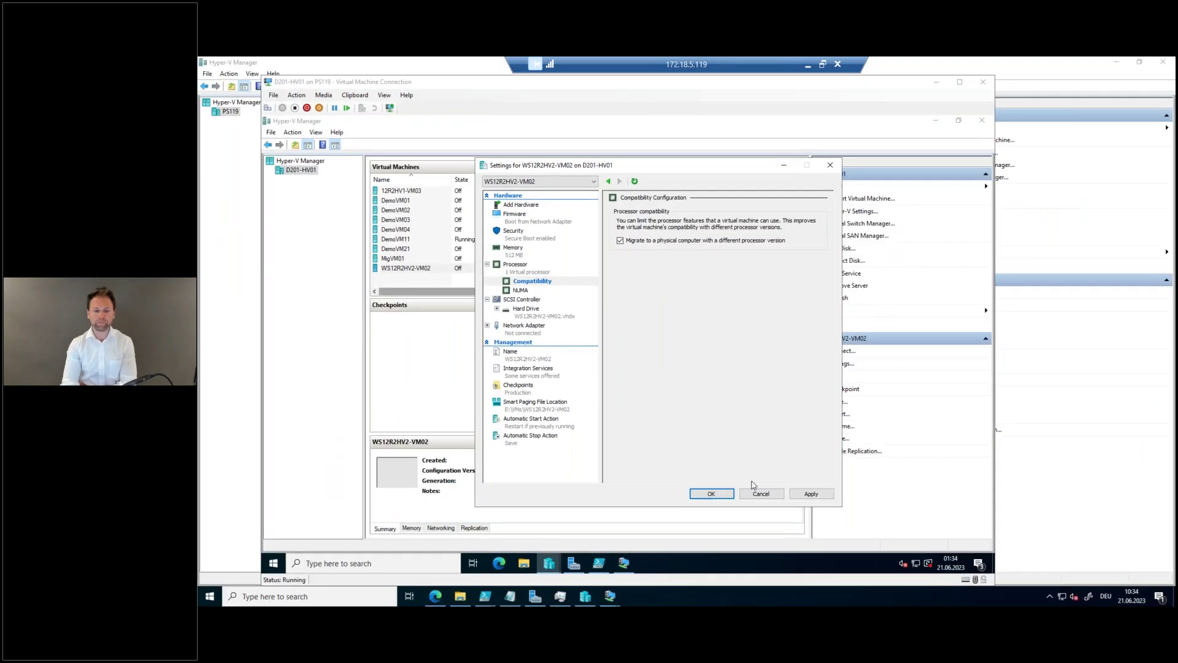
- Cancel the unsaved compatibility change and advance the presentation to the next slide
click(766, 496)
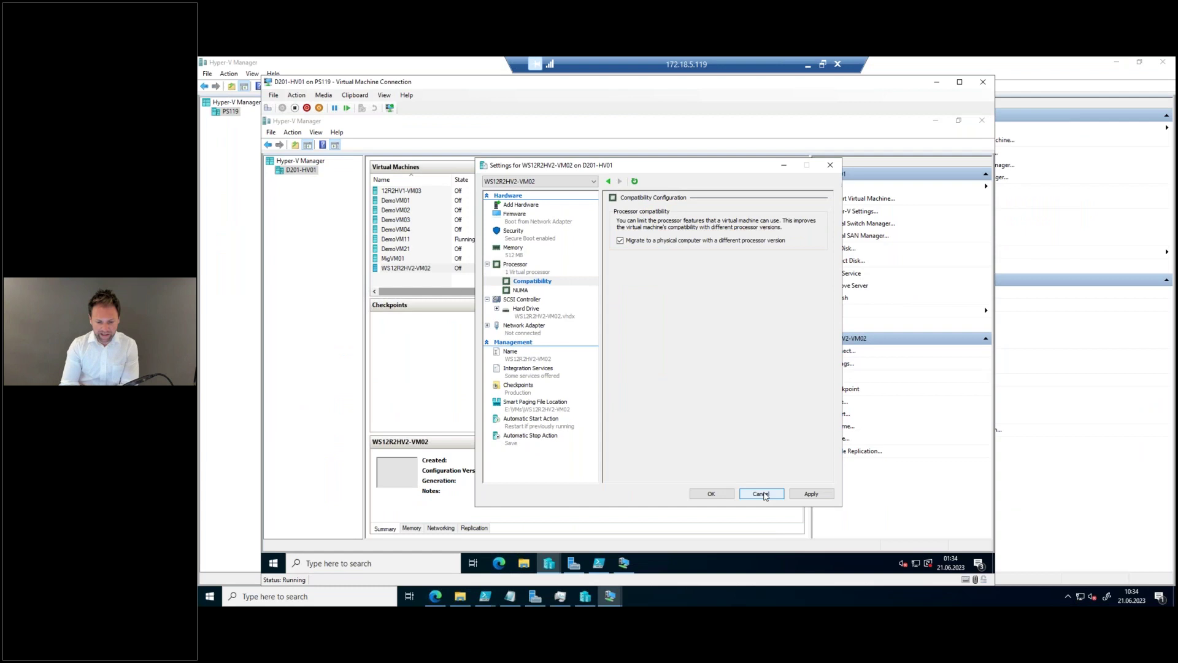
click(762, 495)
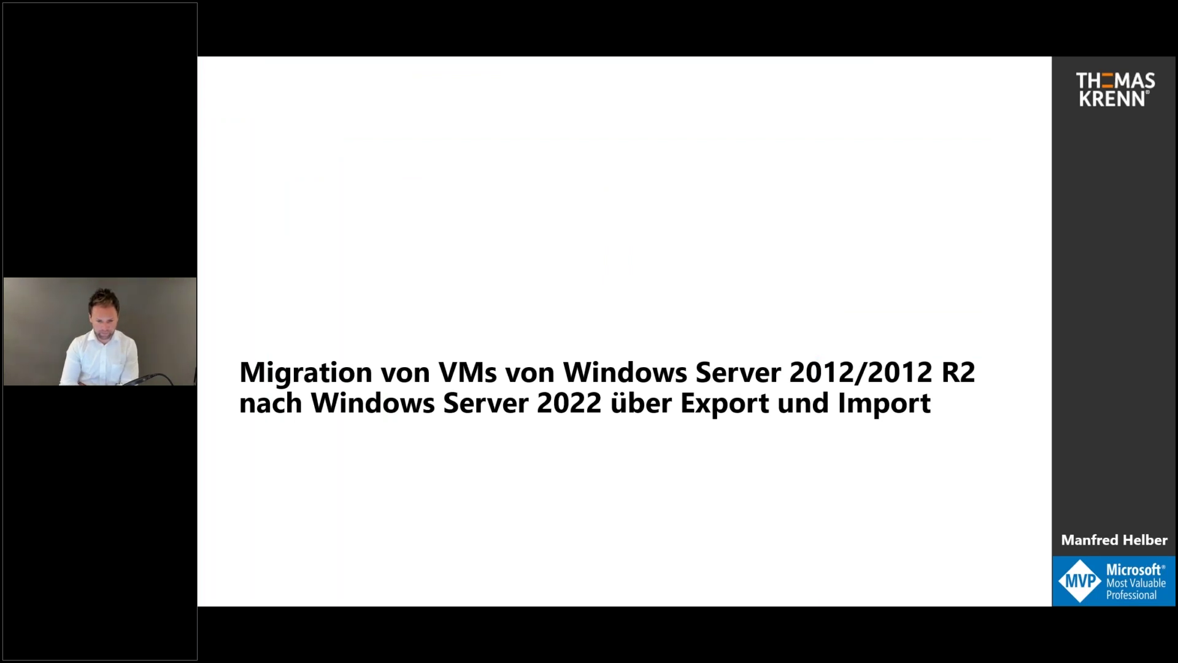
key(Right)
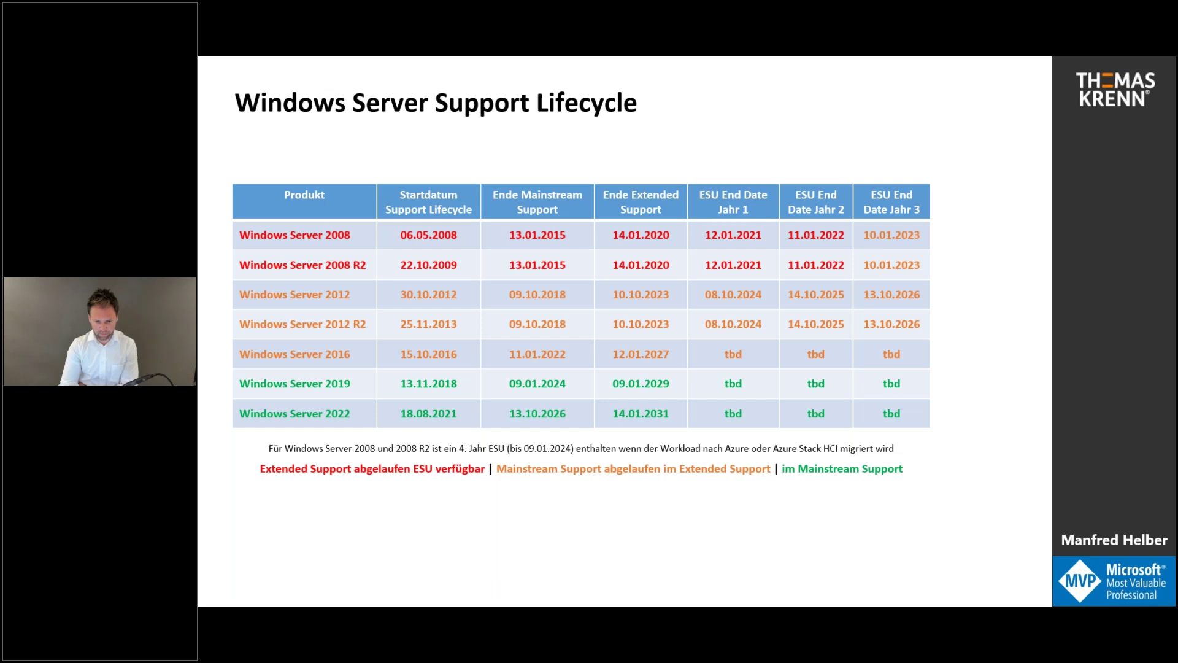
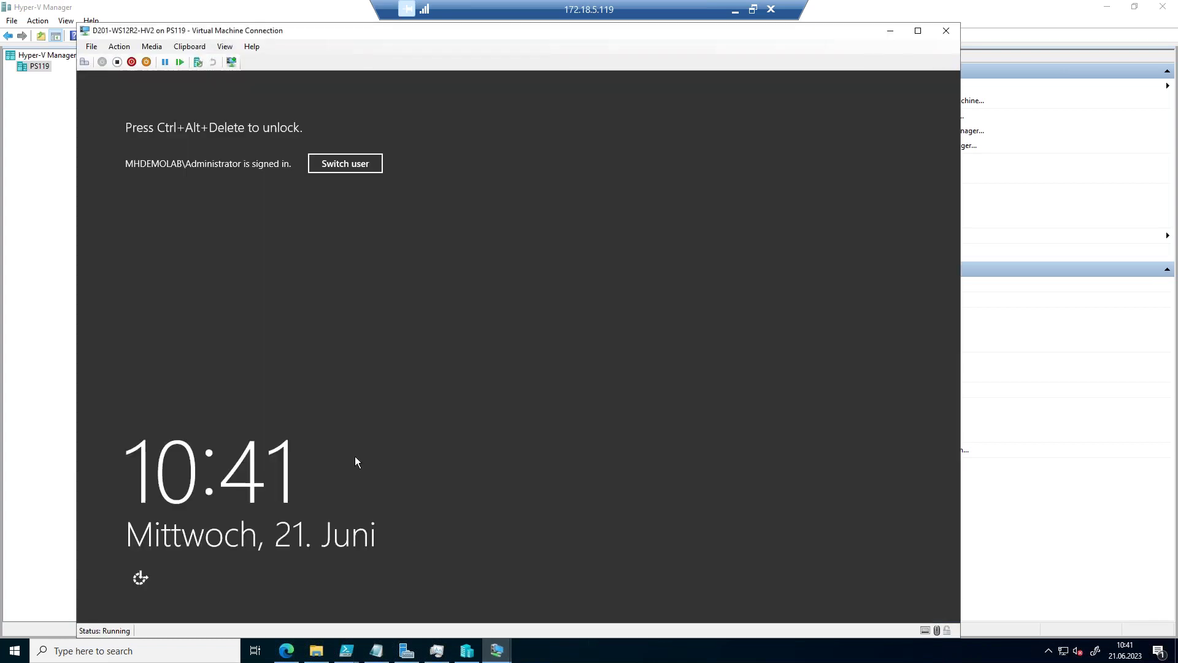
- Sign in to D201-WS12R2-HV2 with the administrator password to reach its Hyper-V Manager
click(84, 62)
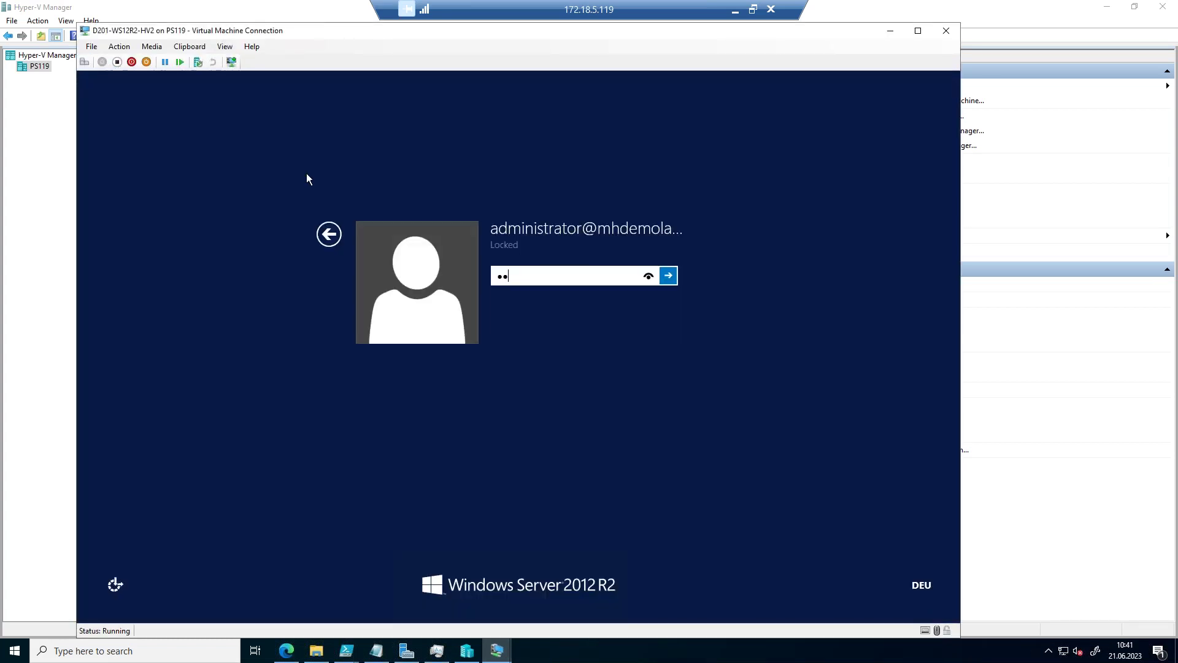
key(Return)
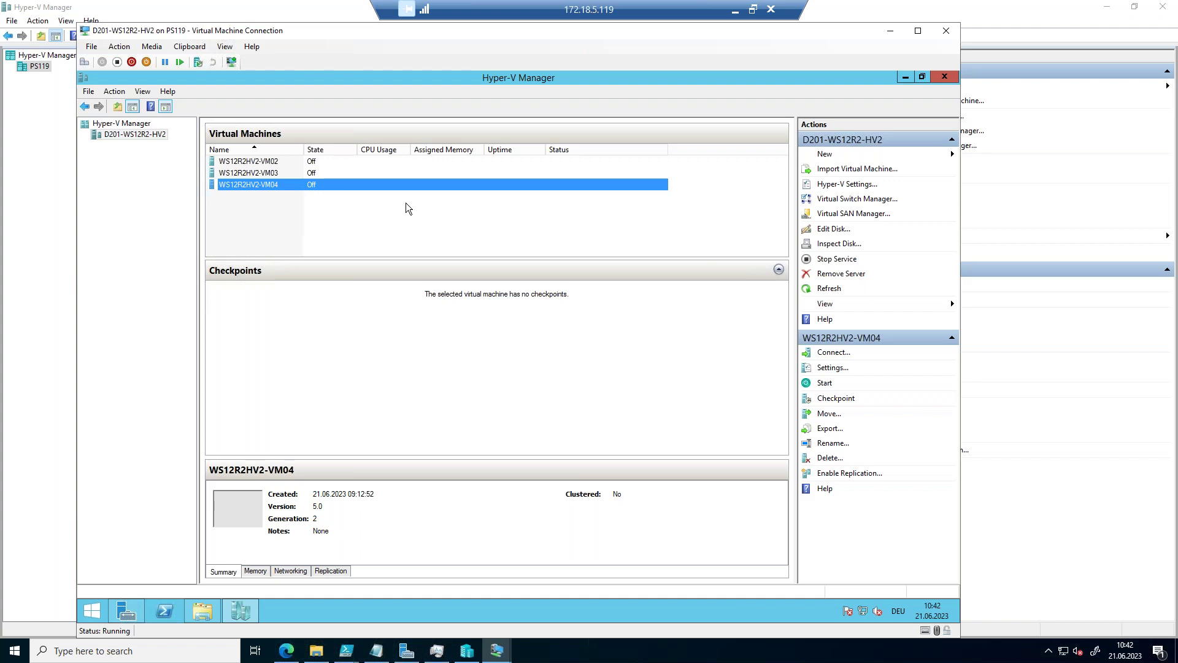
- Inspect WS12R2HV2-VM02 and VM03 and VM03's action menu, then switch to Server Manager
click(294, 162)
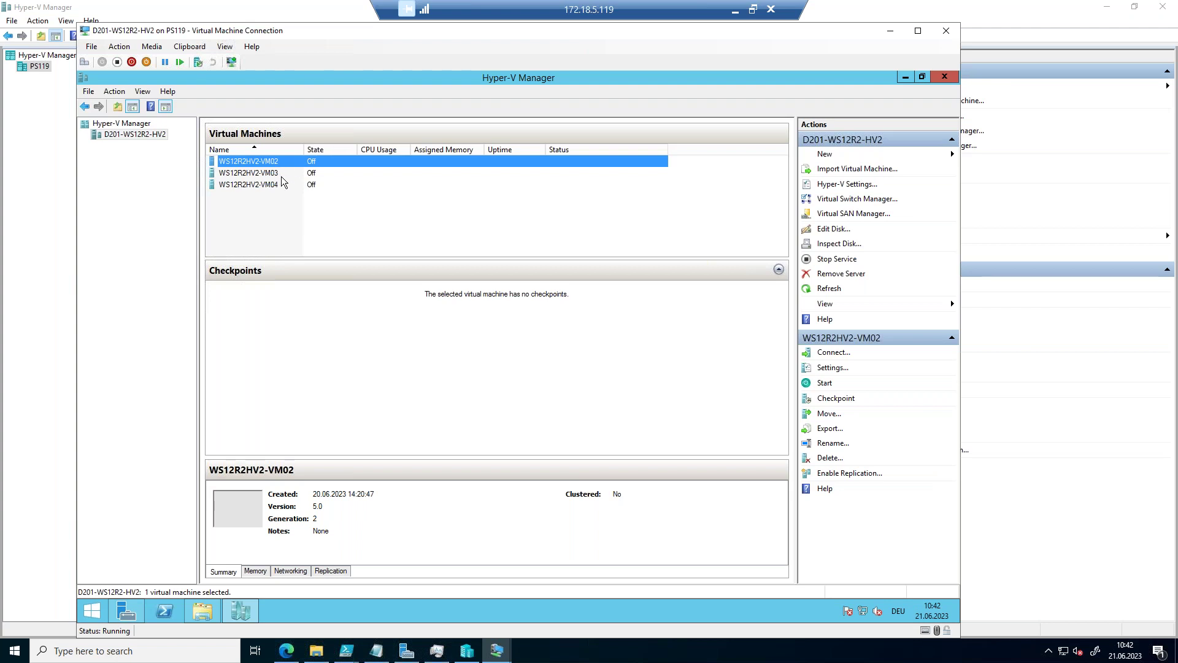
click(281, 174)
right_click(281, 173)
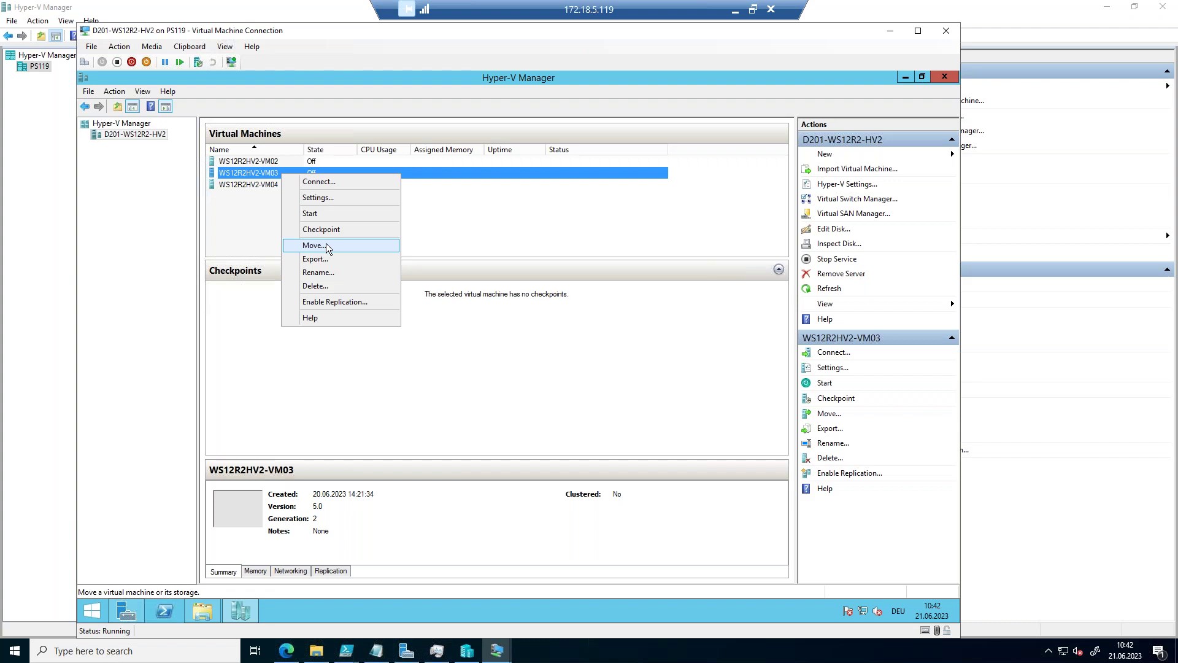
click(132, 611)
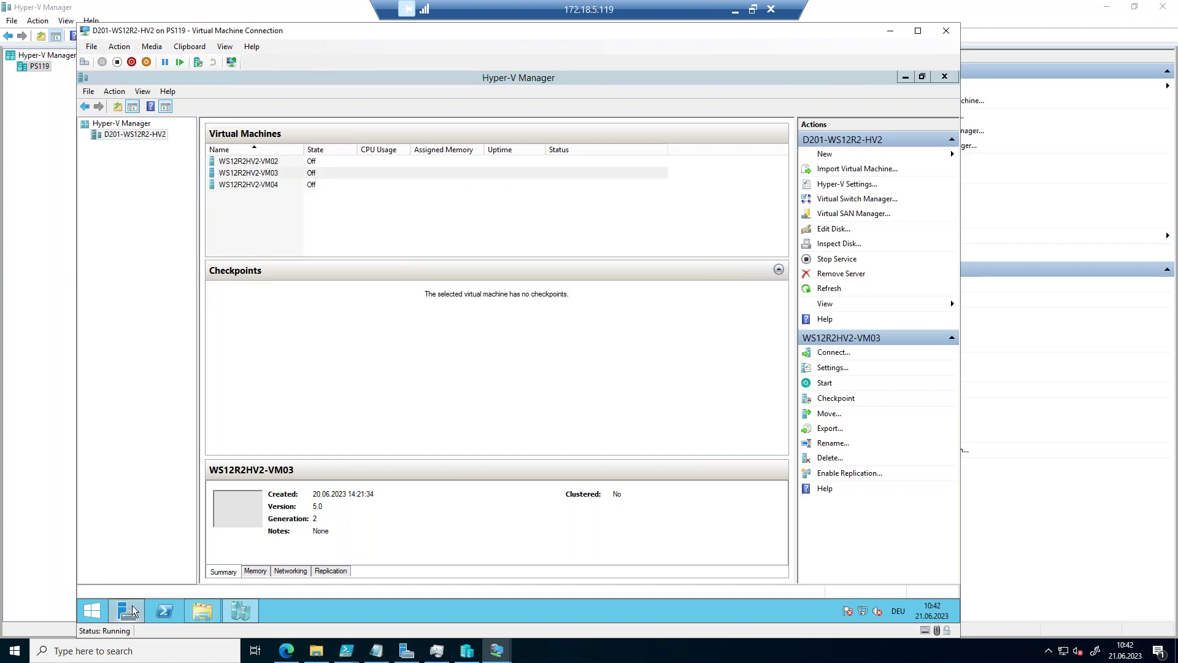
- Confirm the server runs Windows Server 2012 R2 Standard as a VM, then return to Hyper-V Manager
click(570, 658)
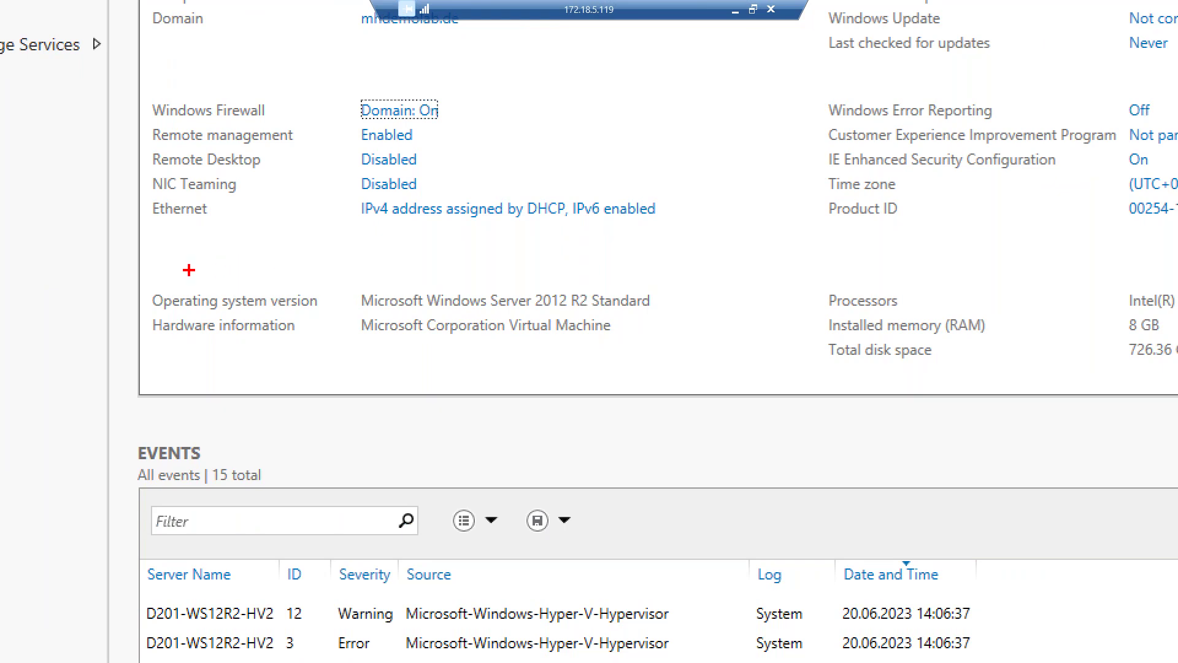
mouse_move(133, 268)
mouse_down()
mouse_move(282, 333)
mouse_move(739, 339)
mouse_move(730, 351)
mouse_up()
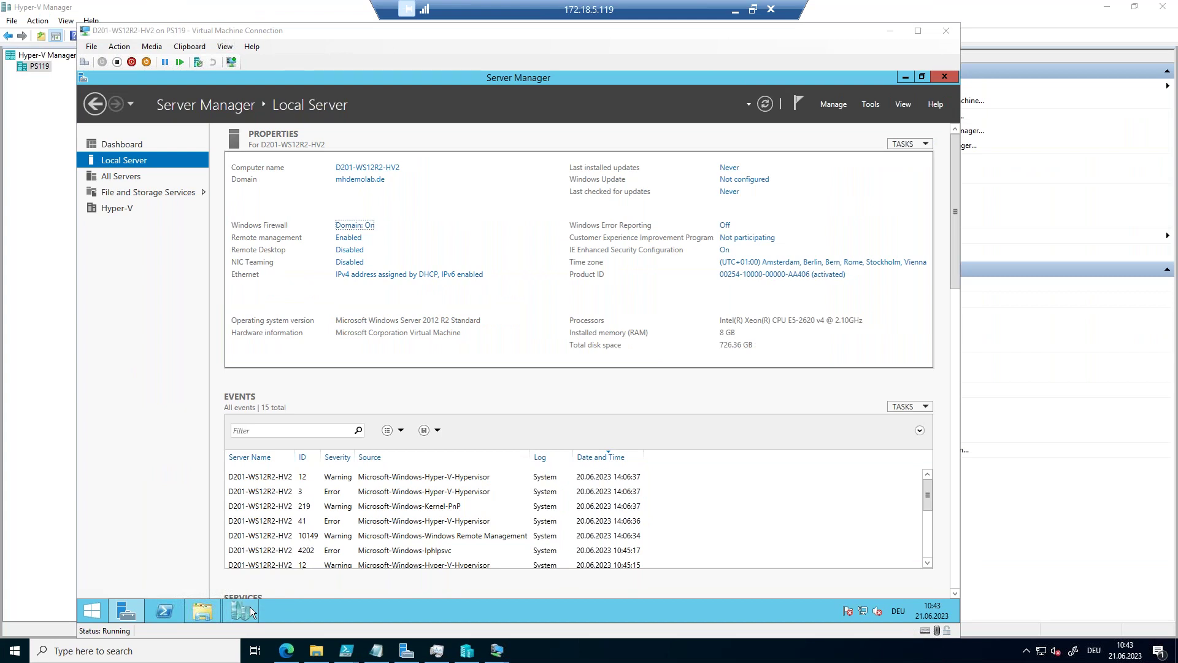
click(248, 606)
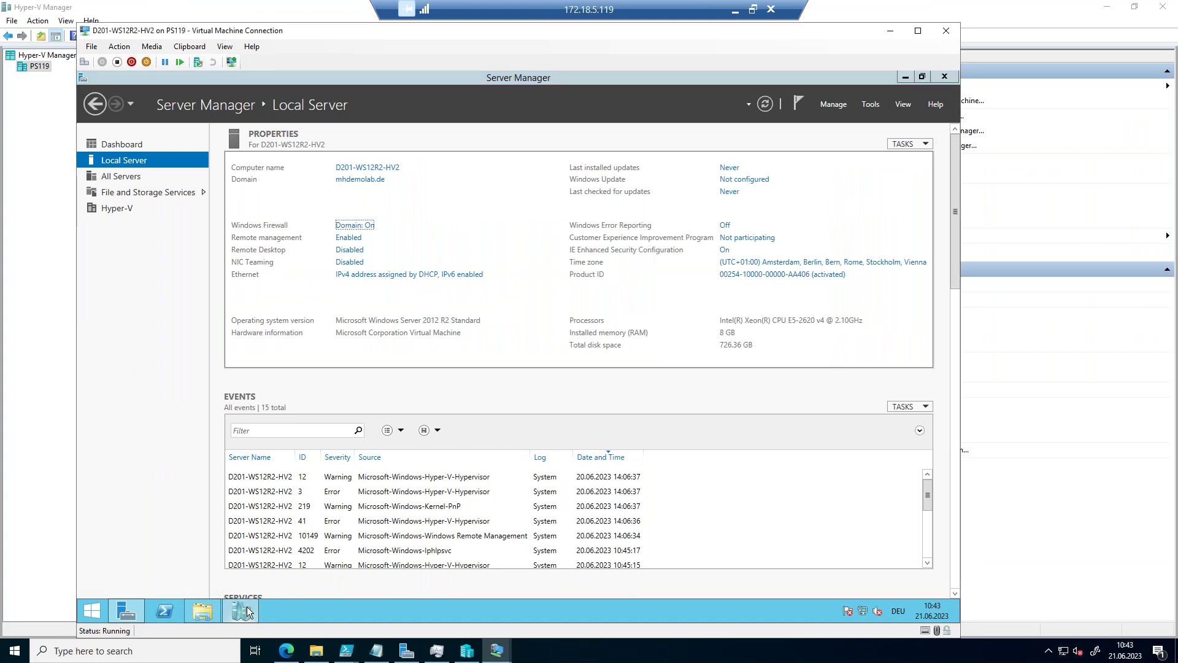
click(246, 606)
right_click(278, 174)
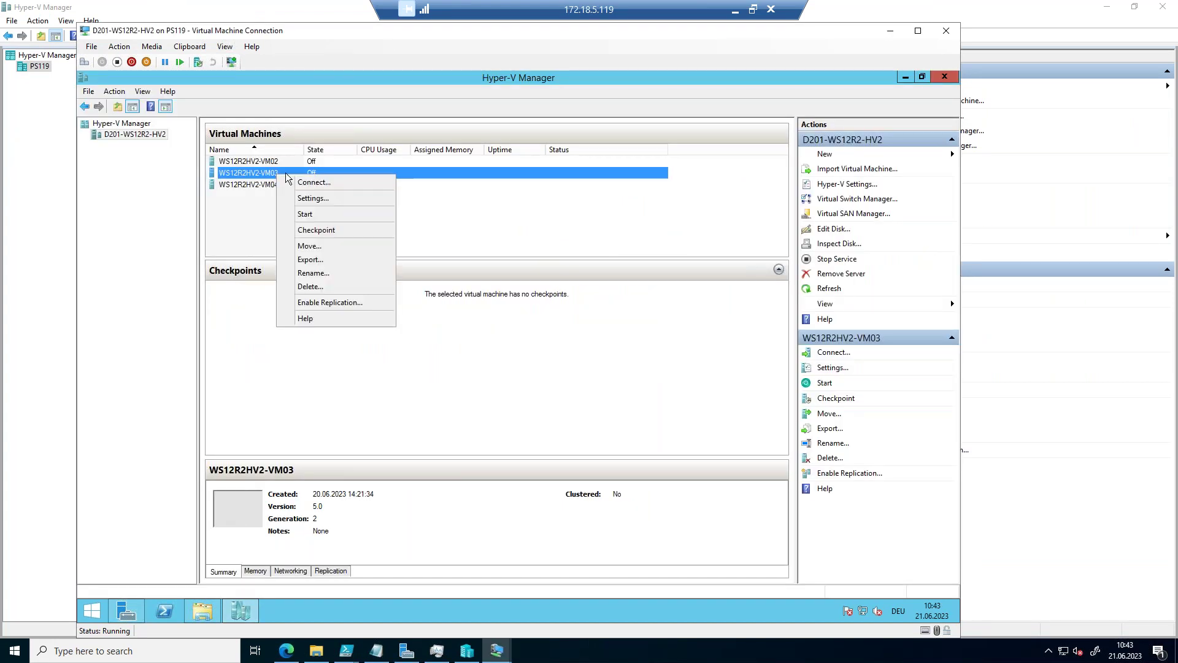
- Start moving the whole WS12R2HV2-VM03 virtual machine with D201-HV01 as destination computer
click(349, 246)
click(606, 479)
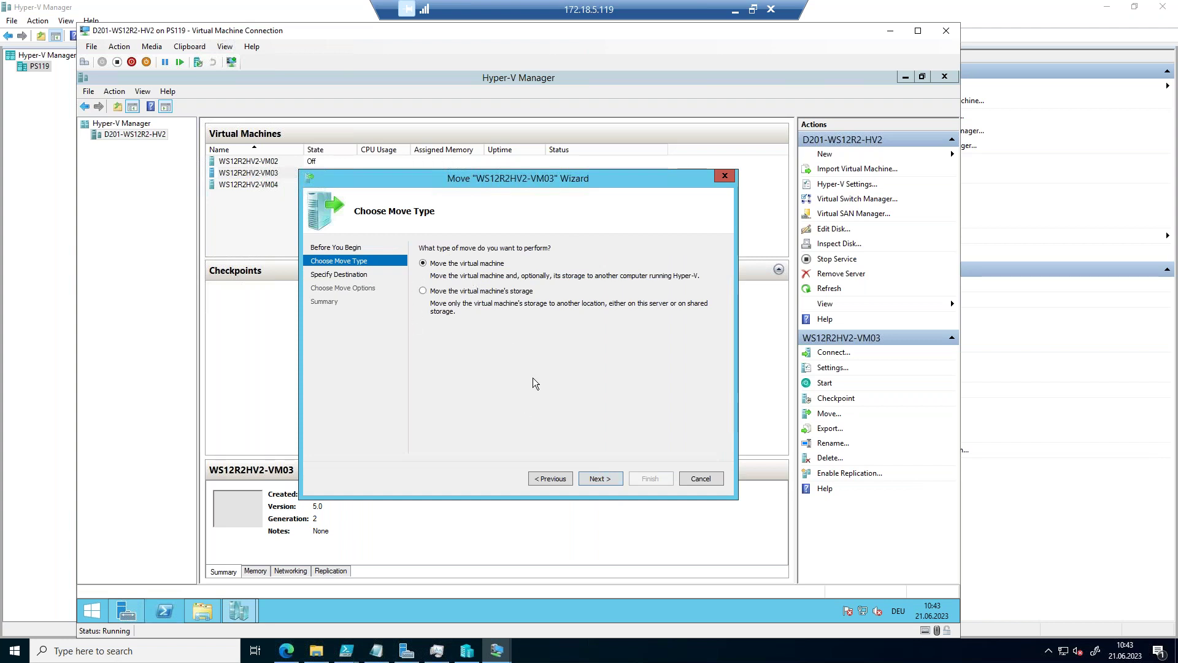
click(612, 481)
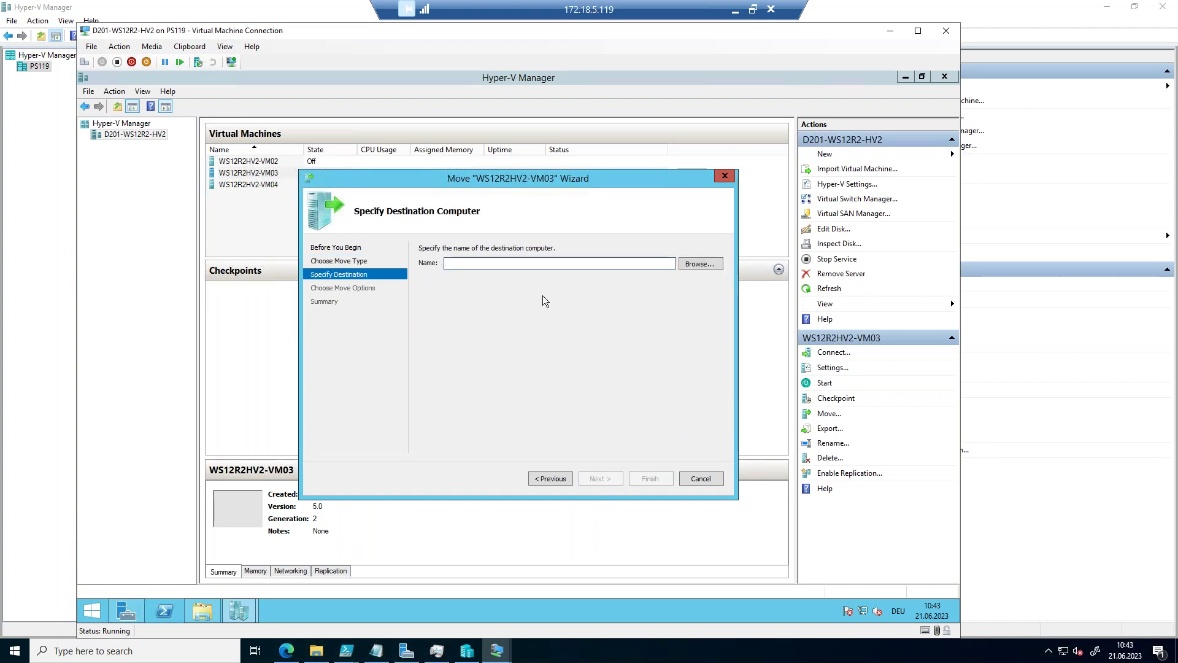
click(701, 264)
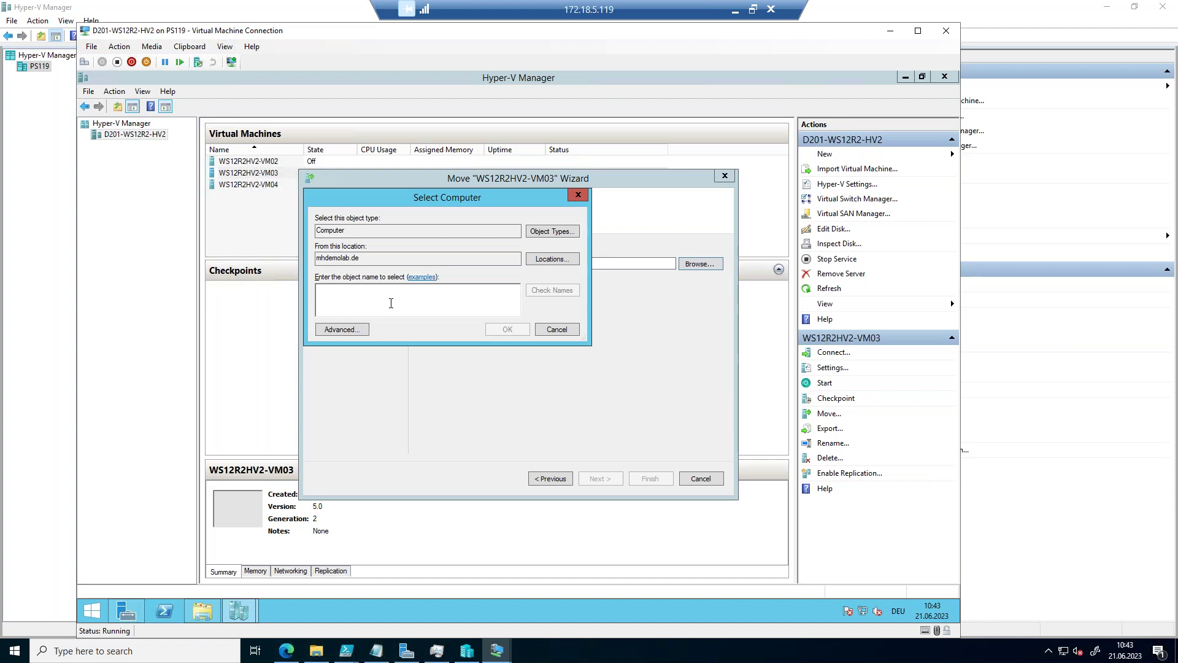
text(D201-HV01)
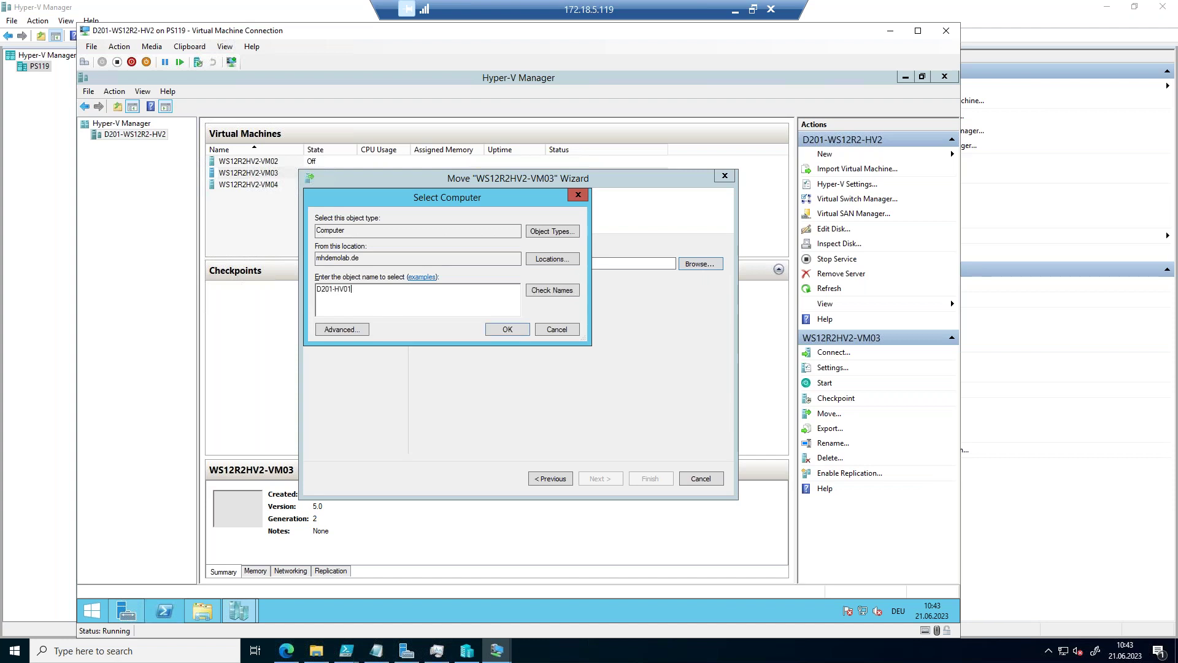
click(547, 290)
click(508, 330)
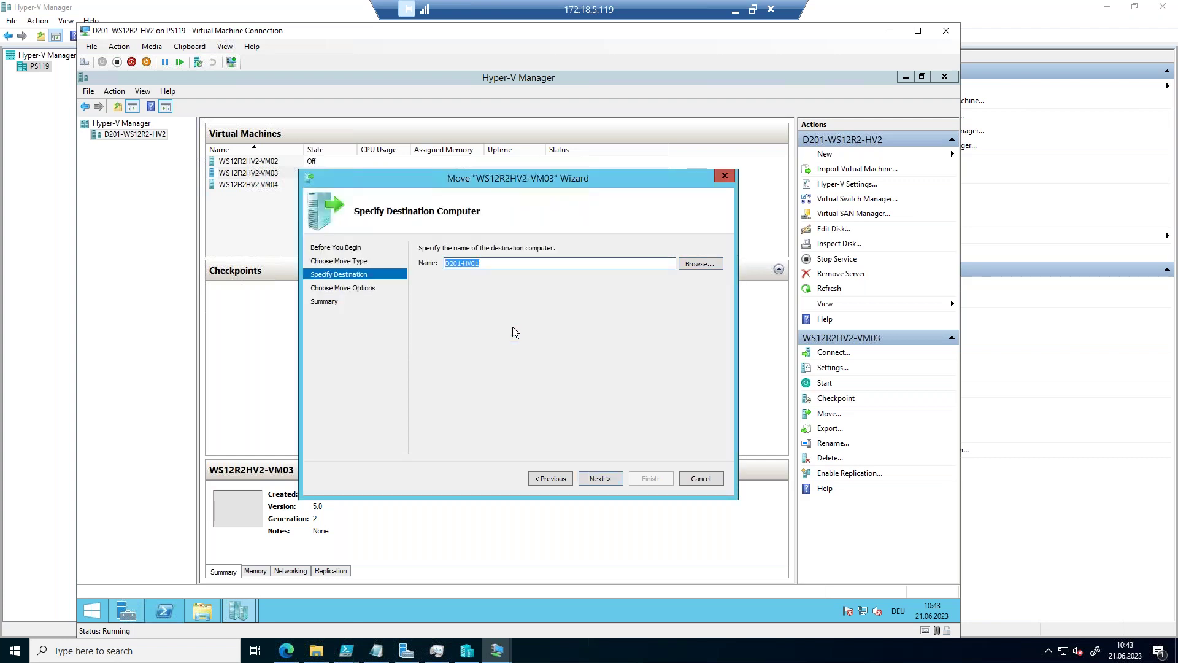
click(600, 479)
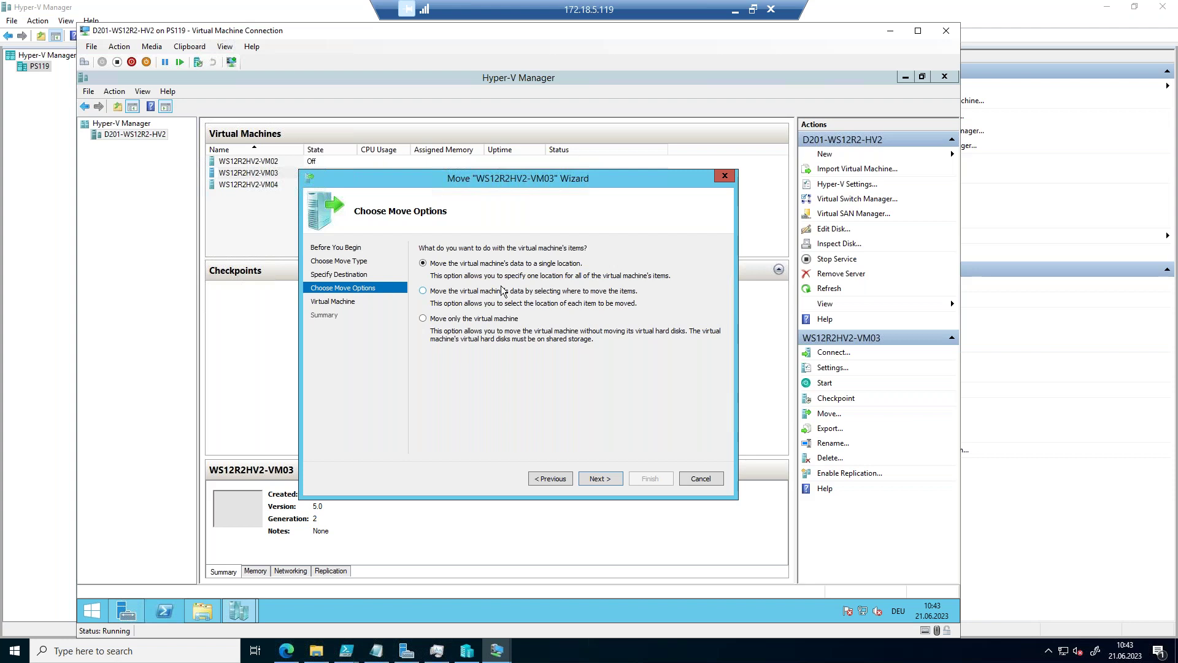
- Keep all VM data in one location and set the folder to E:\vms\WS12R2HV2-VM03 on D201-HV01
click(600, 479)
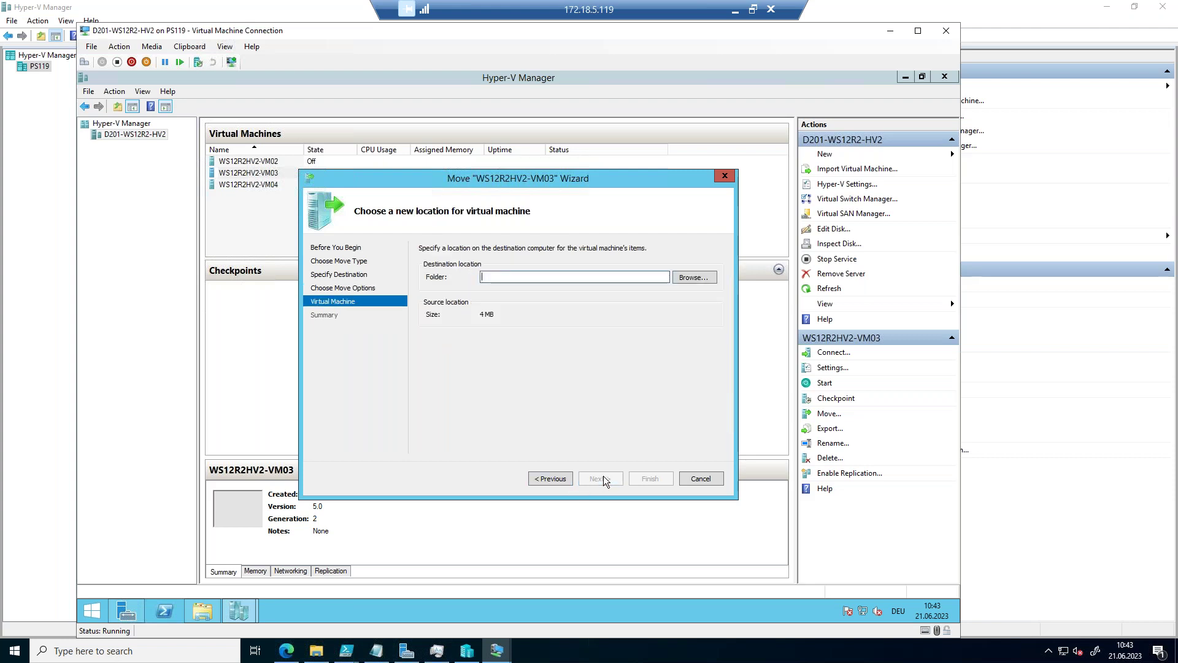
click(694, 277)
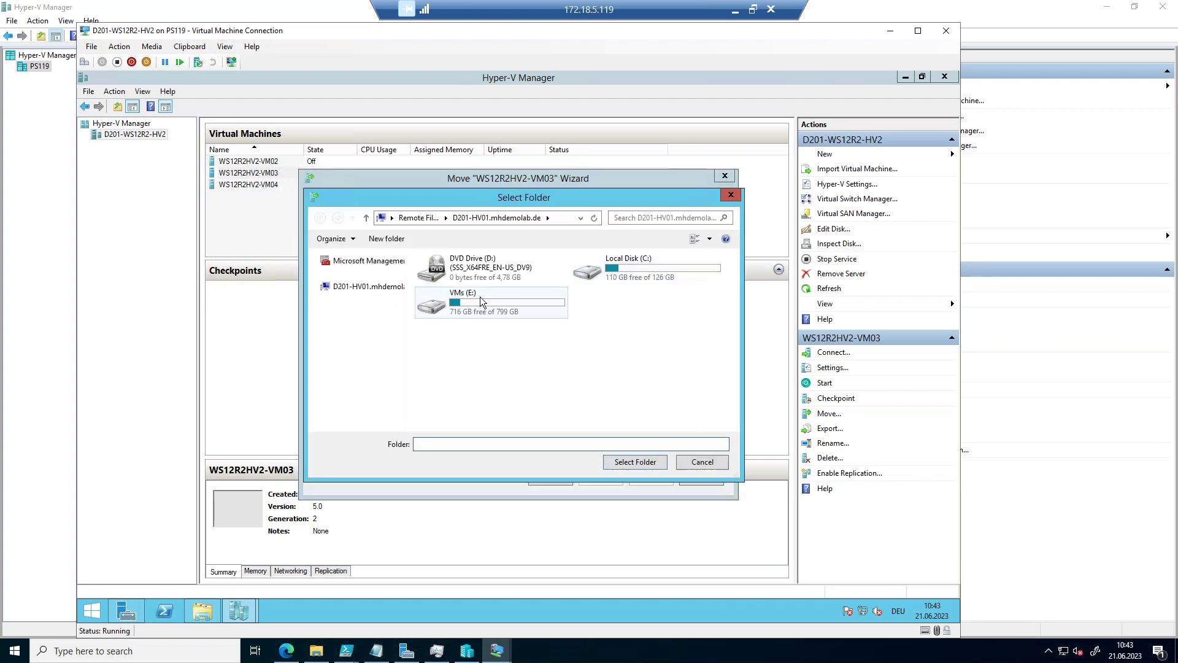
double_click(478, 297)
click(604, 264)
double_click(603, 259)
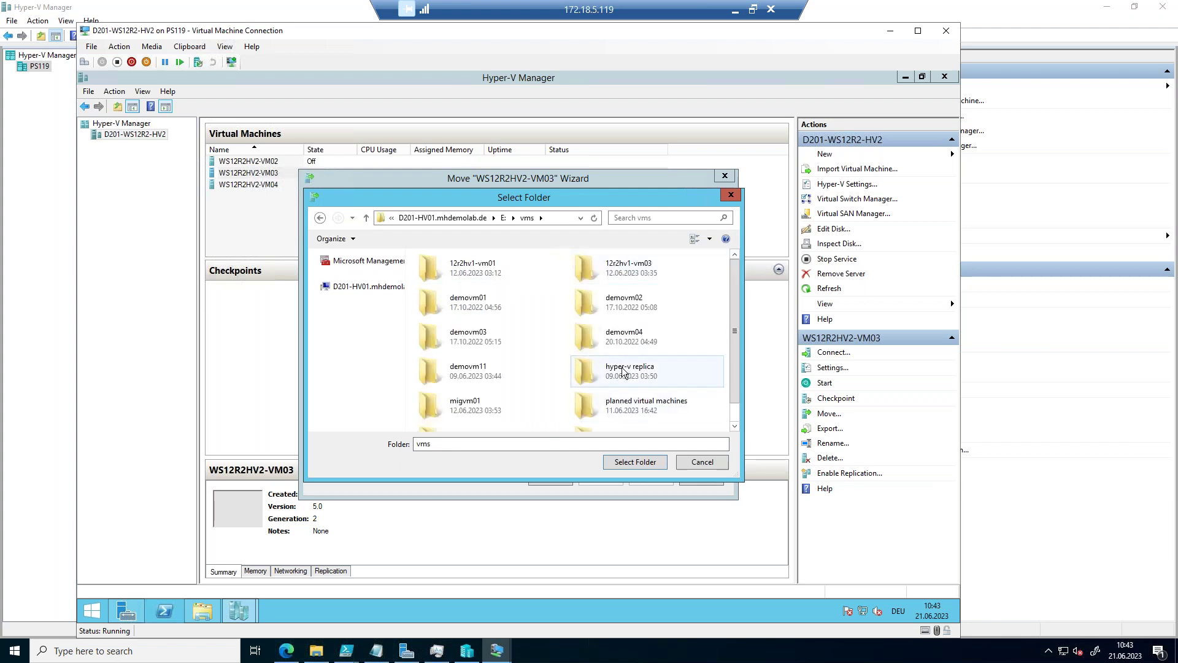
click(711, 238)
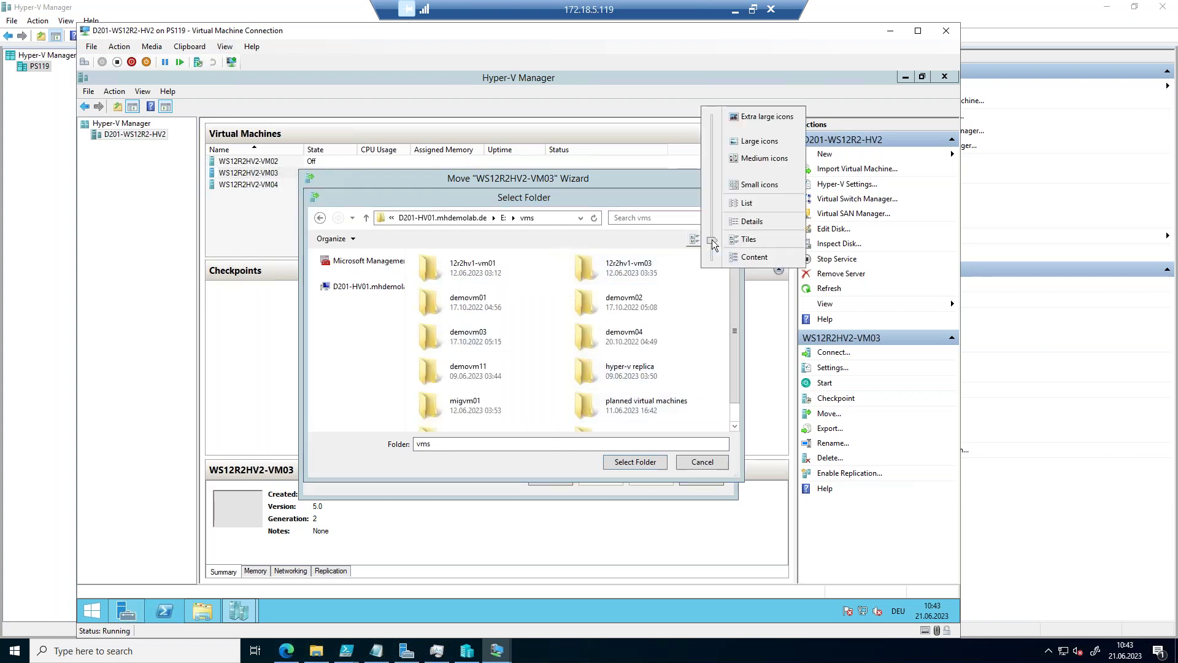
click(739, 223)
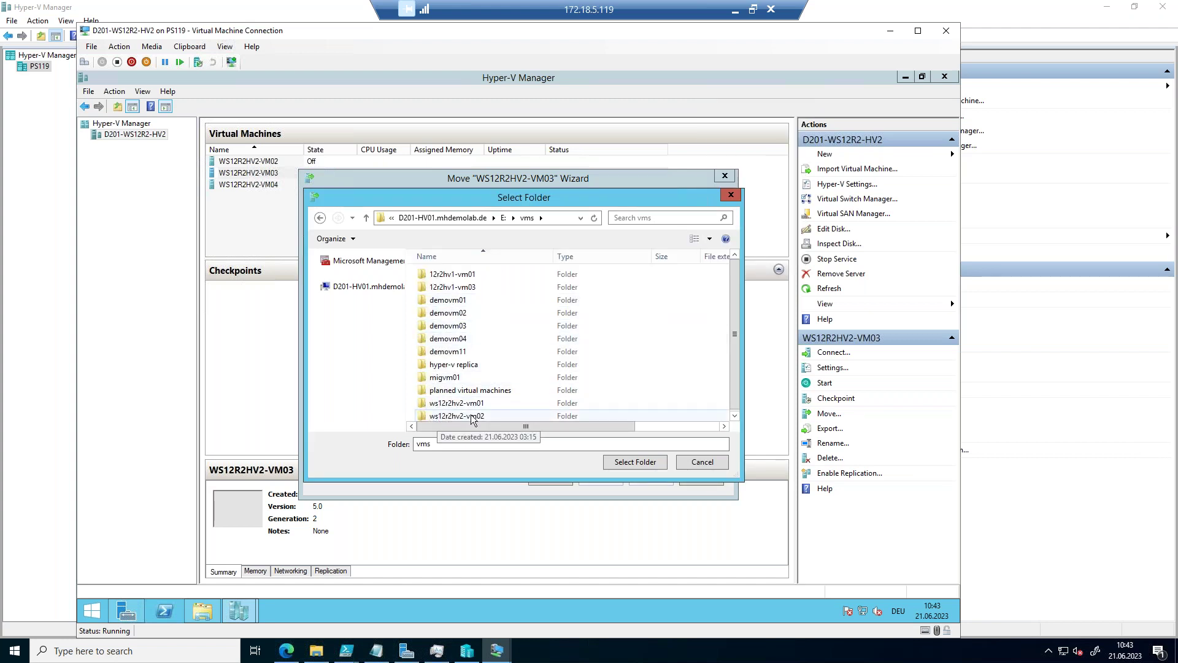
click(638, 462)
click(530, 277)
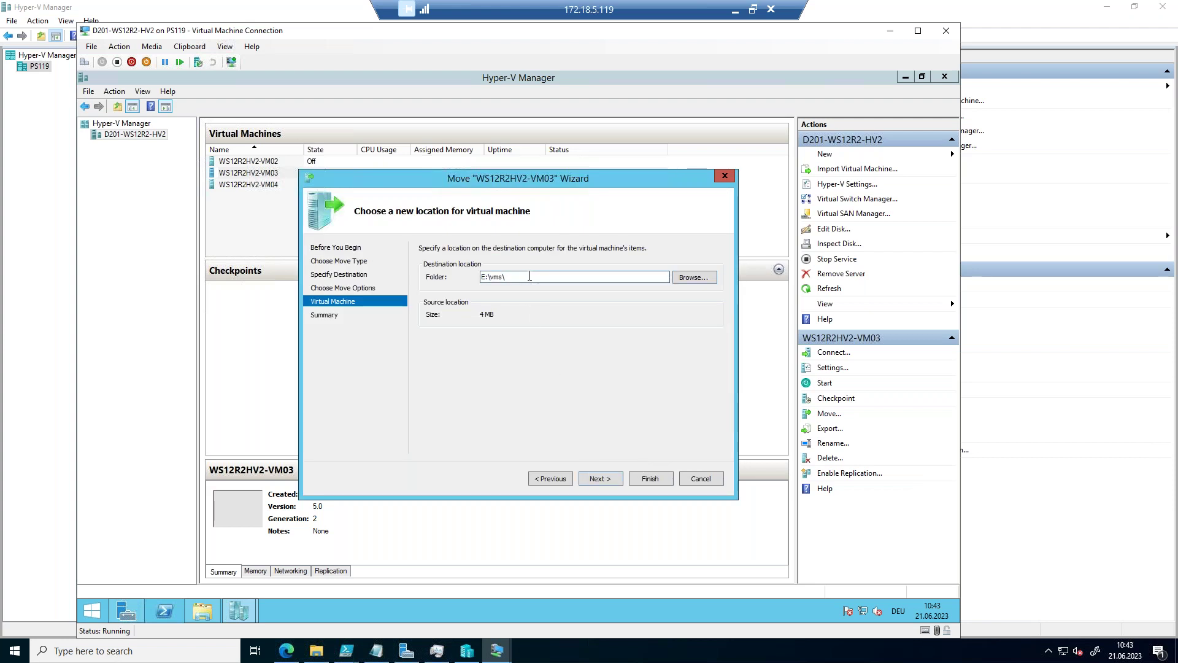
text(WS12R2HV)
text(2-VM03)
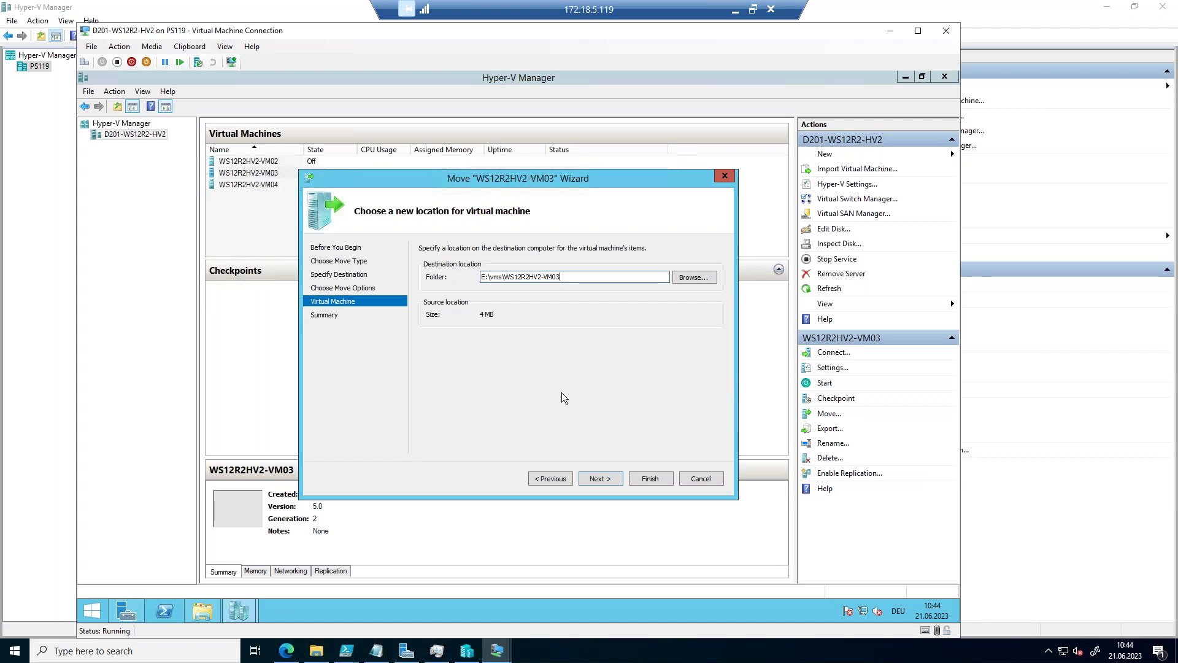
- Start the move to D201-HV01, highlight the resulting hardware-incompatibility error, and close it
click(600, 478)
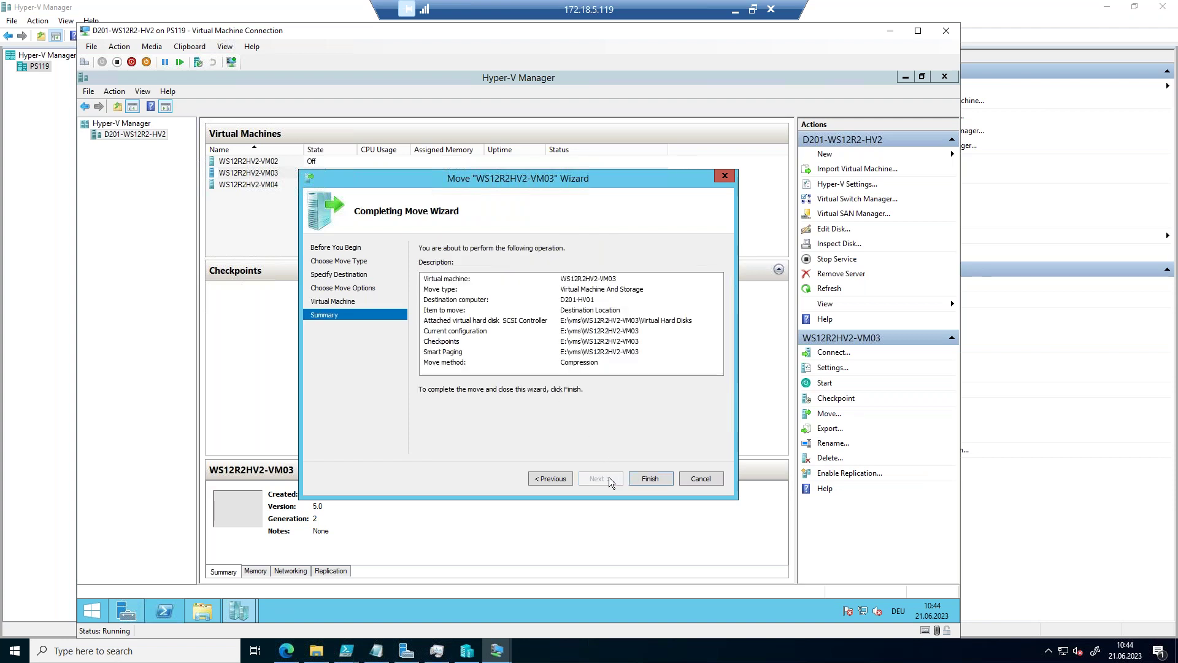
click(647, 478)
click(638, 660)
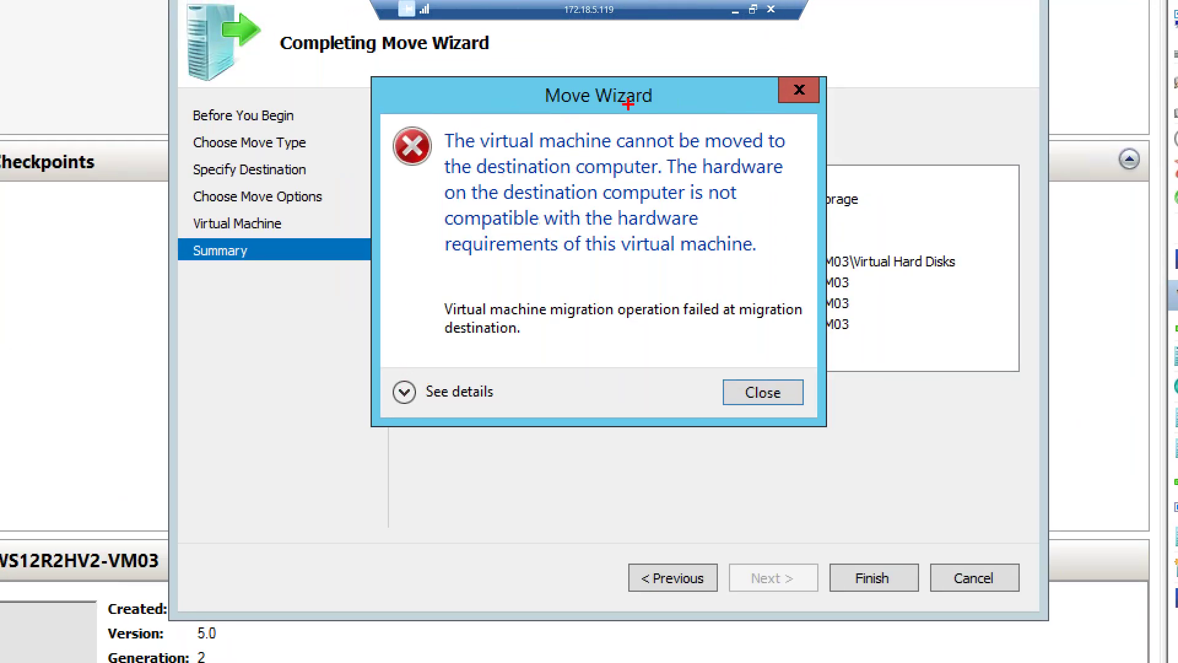
drag(658, 151, 802, 174)
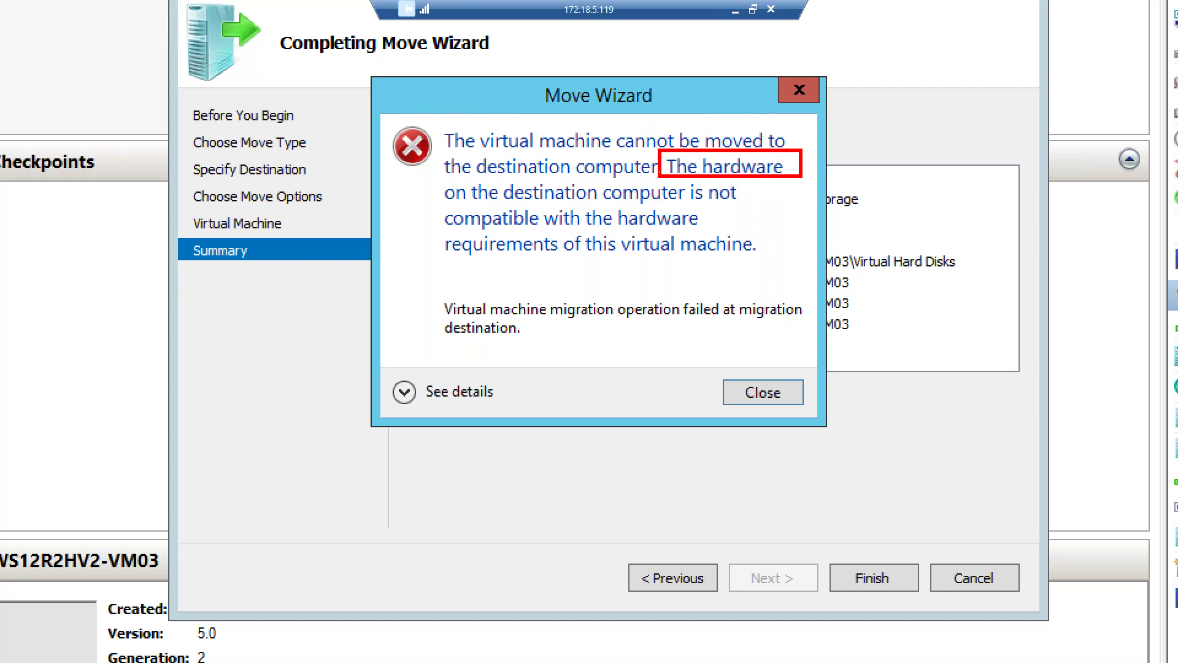
mouse_move(426, 177)
mouse_down()
mouse_move(668, 211)
mouse_move(806, 259)
mouse_up()
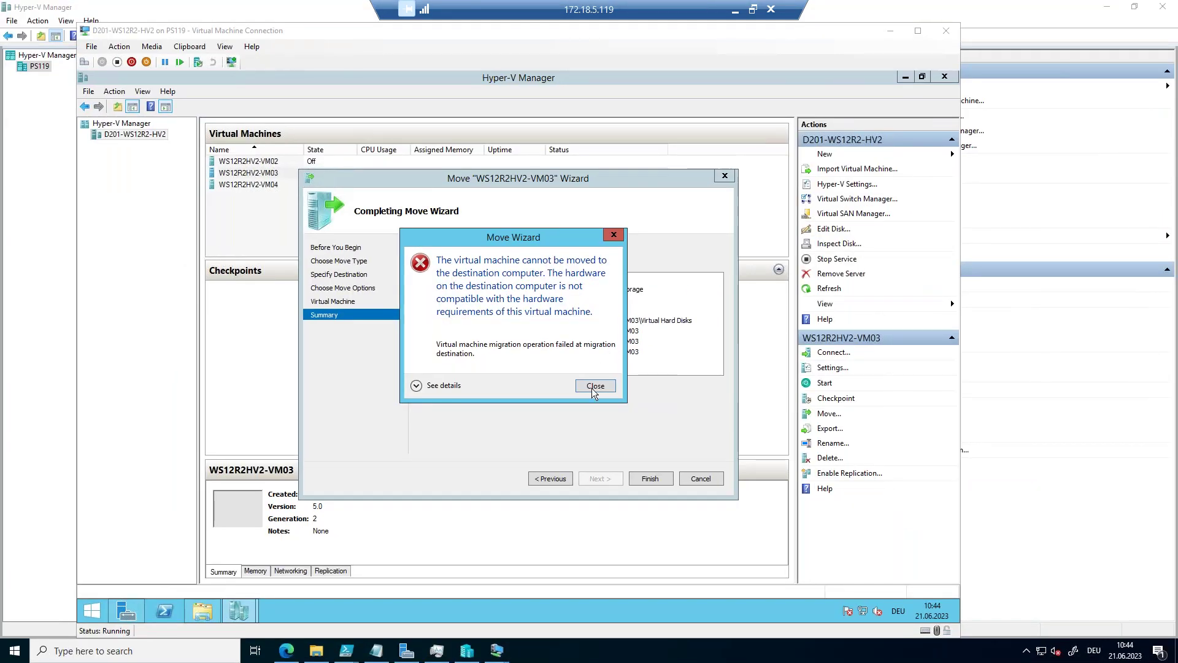
click(763, 392)
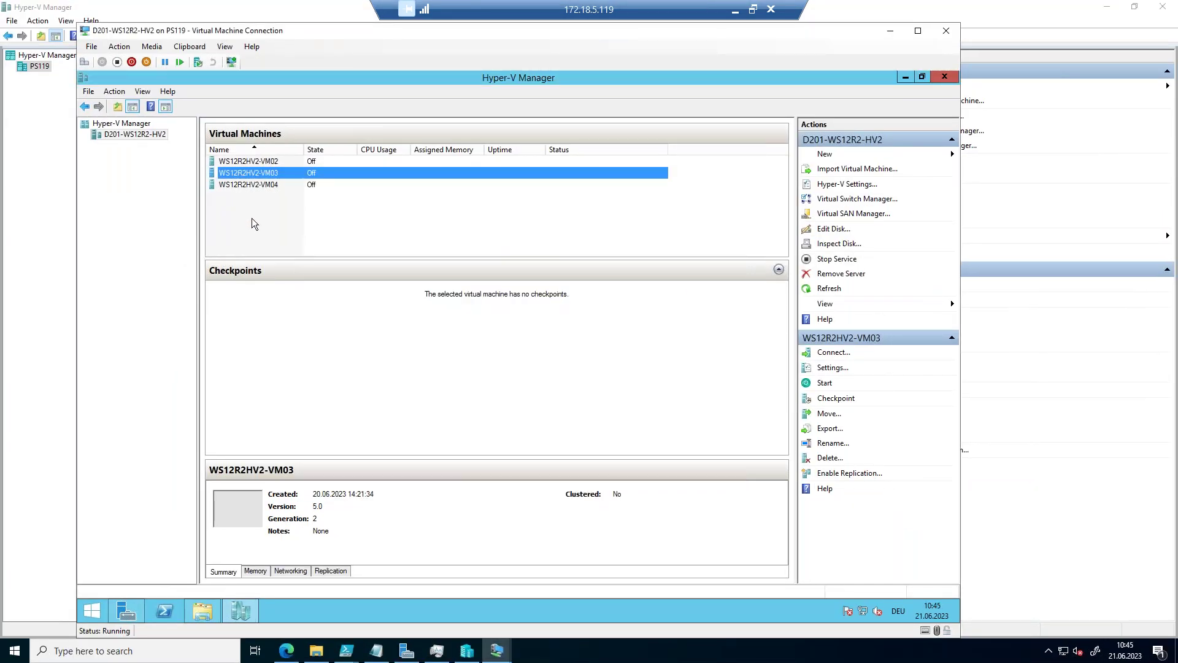
- Restart the VM03 move wizard and try destination D201-WS2019-HV1, which is not found
right_click(310, 176)
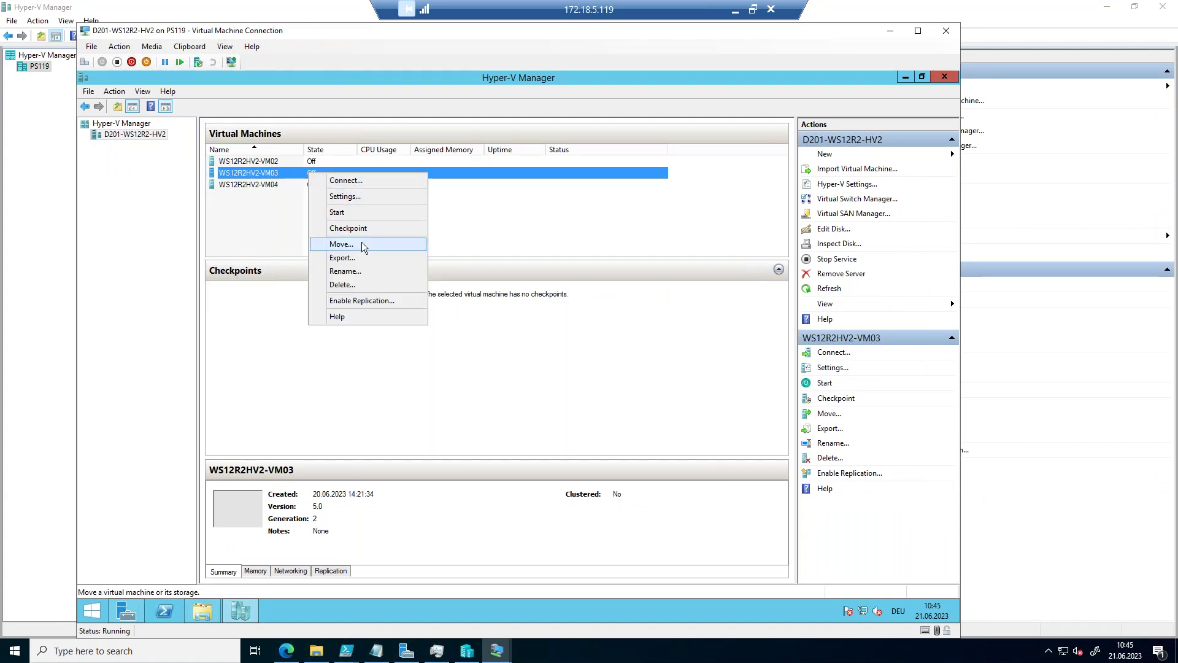
click(363, 246)
click(603, 478)
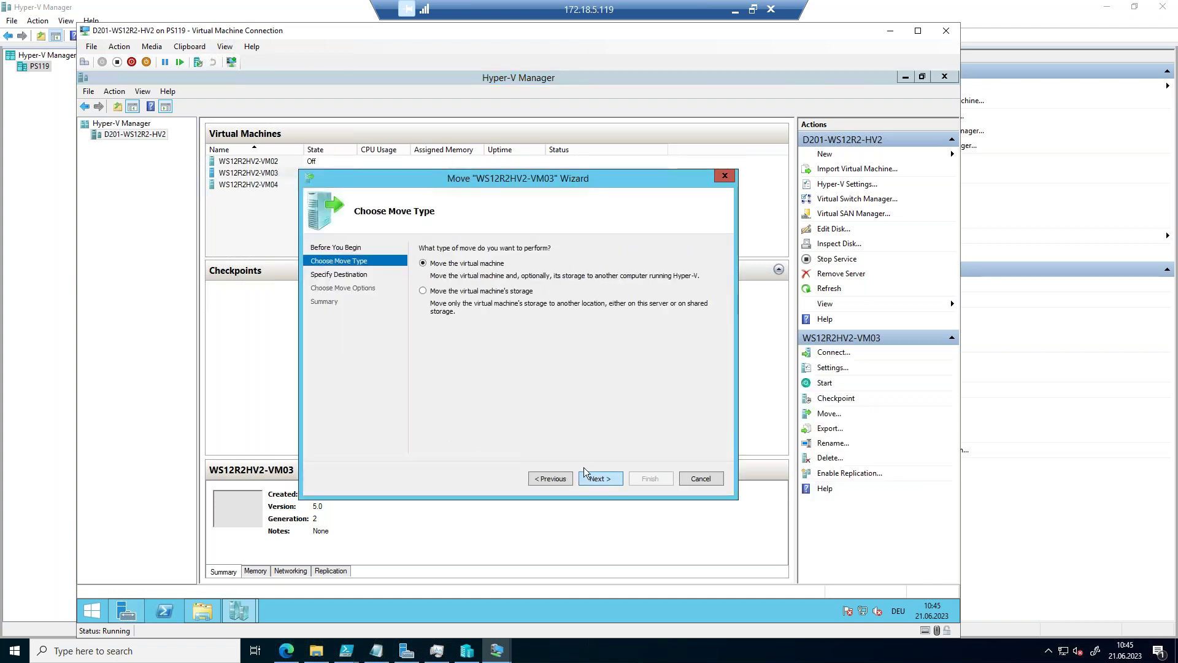
click(600, 479)
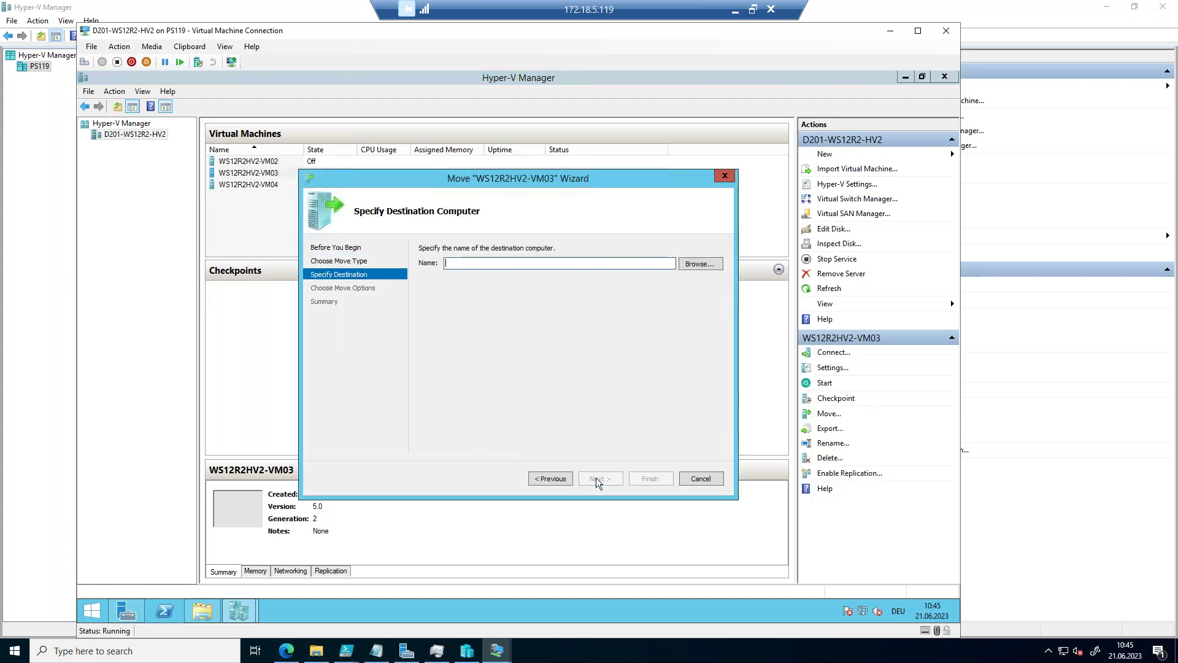
click(700, 263)
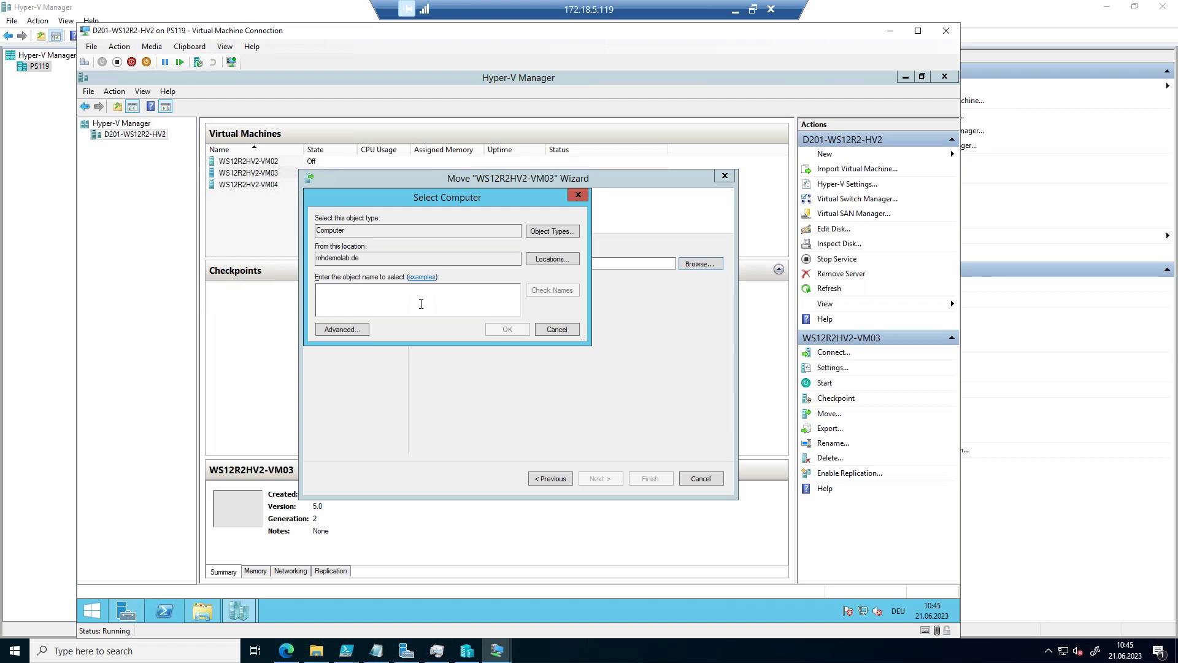
text(D201-WS)
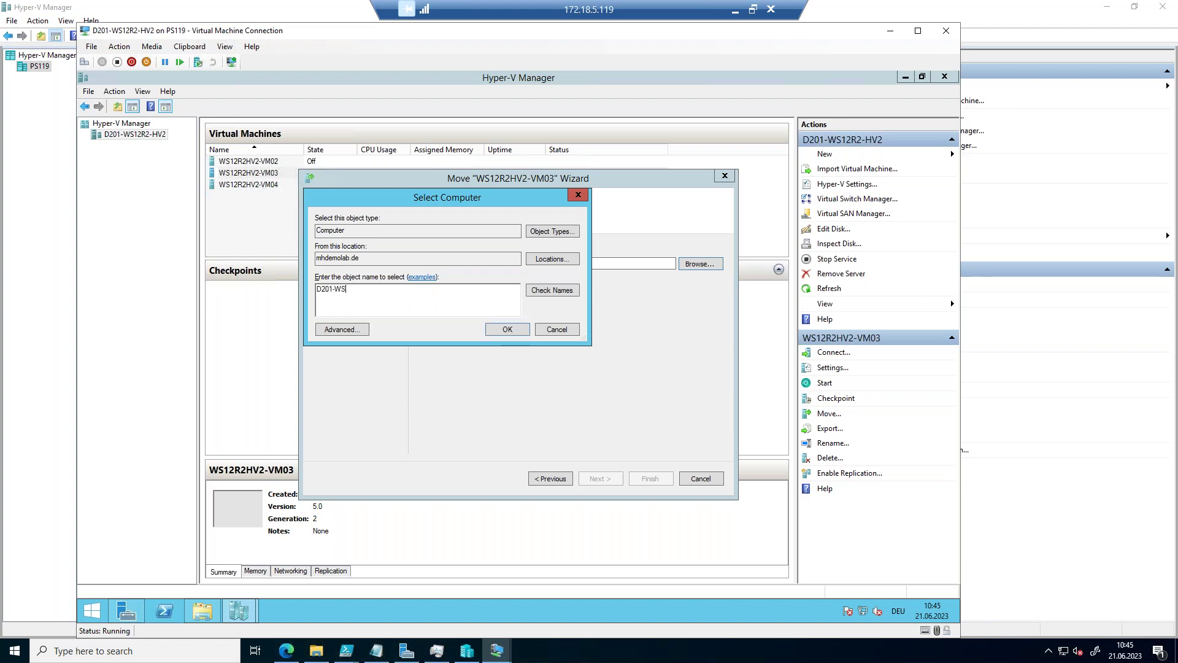
text(2019-HV1)
click(558, 292)
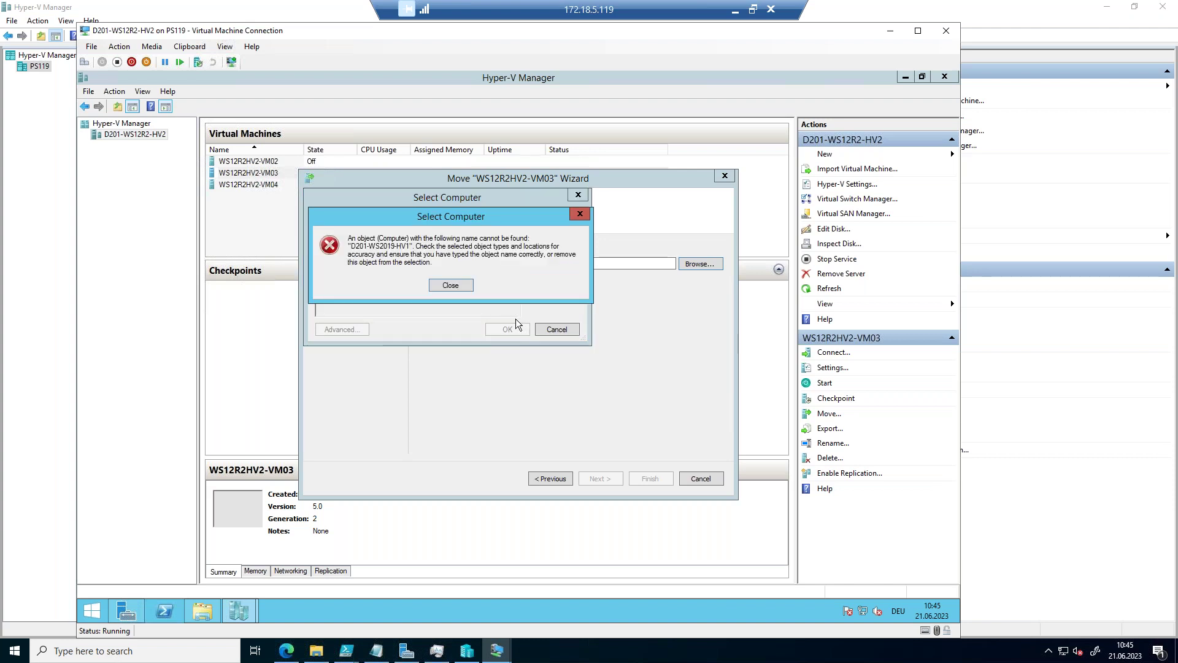
click(450, 285)
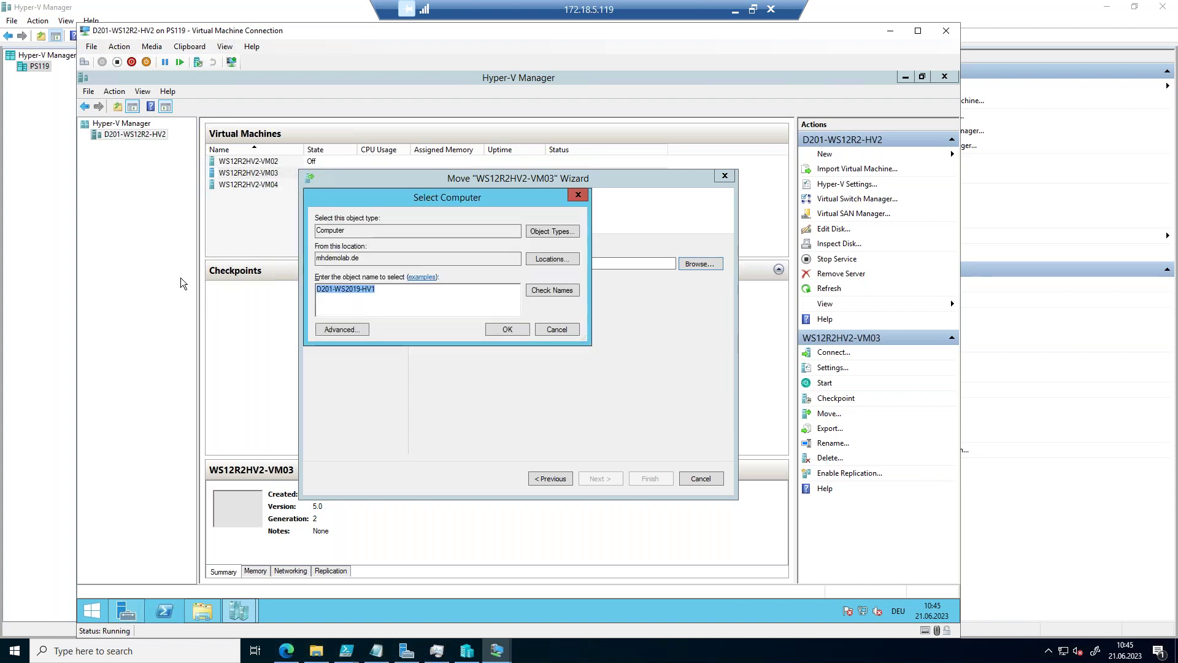
- Search the directory for all computers and choose D201-WS2019-01 as the destination
click(342, 329)
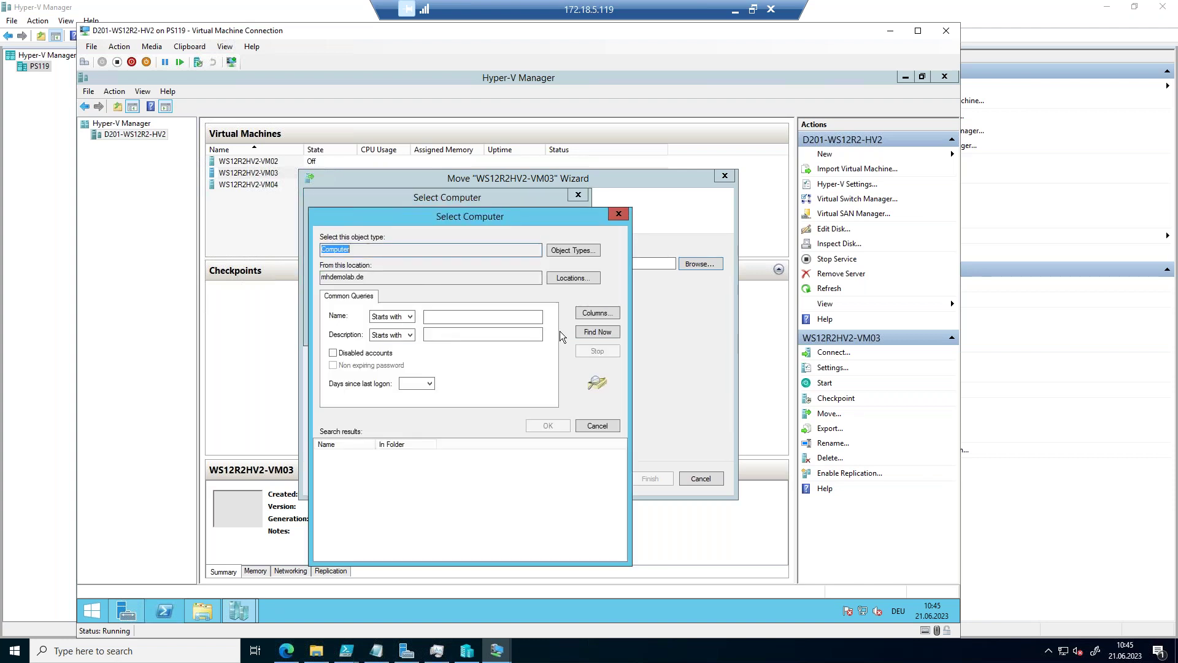
click(593, 332)
drag(621, 463, 618, 544)
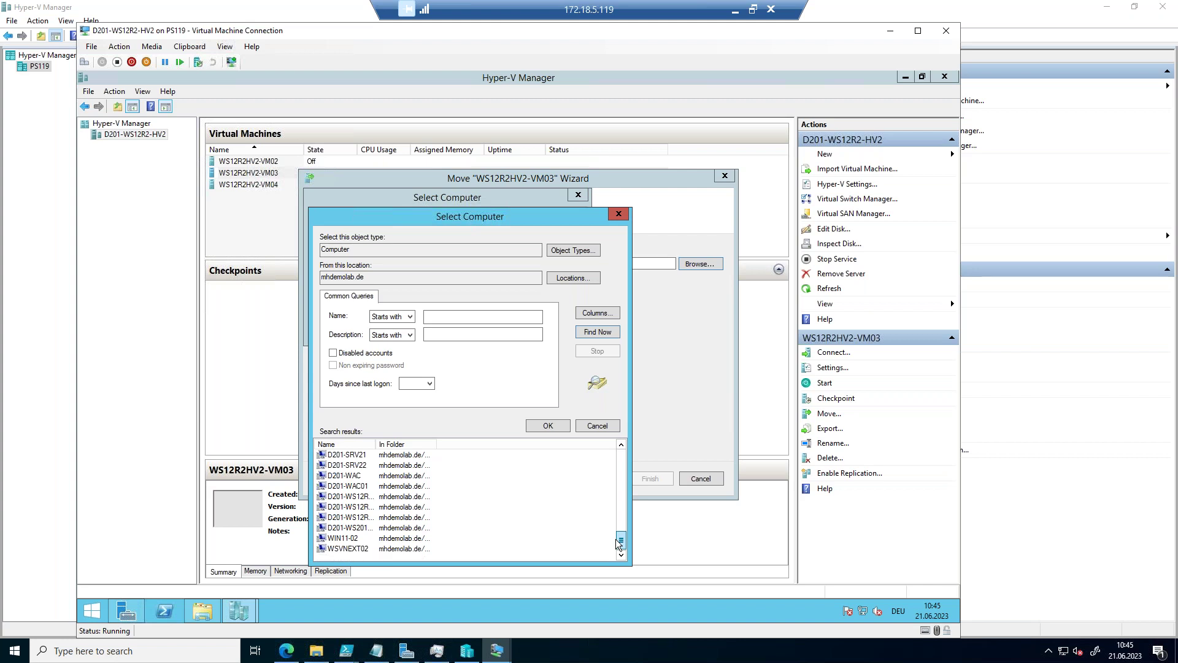
drag(376, 444, 416, 444)
click(378, 530)
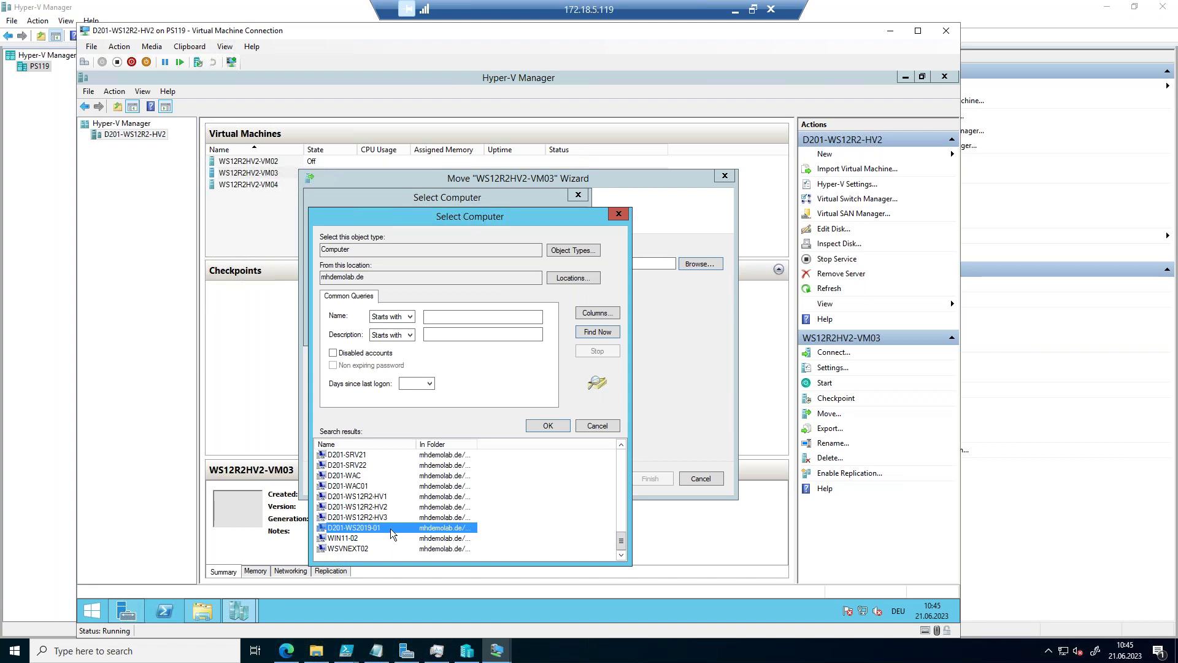
click(556, 428)
click(514, 329)
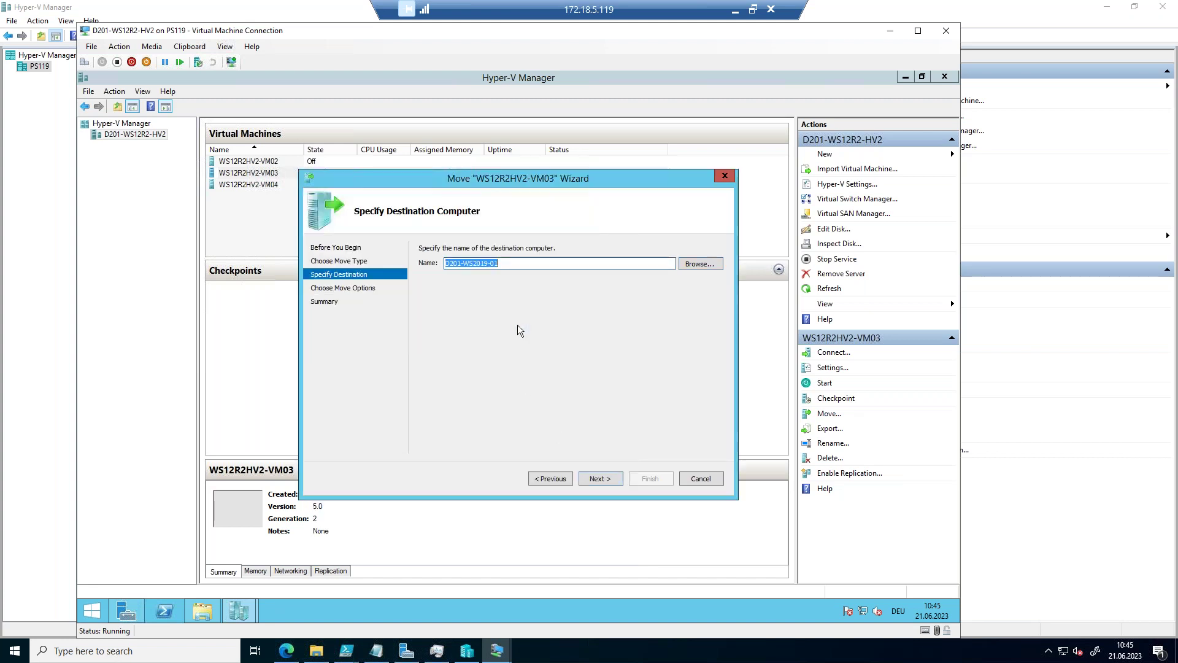
- Put all VM data in V:\vms plus the VM's folder name on D201-WS2019-01 and start the move
click(614, 480)
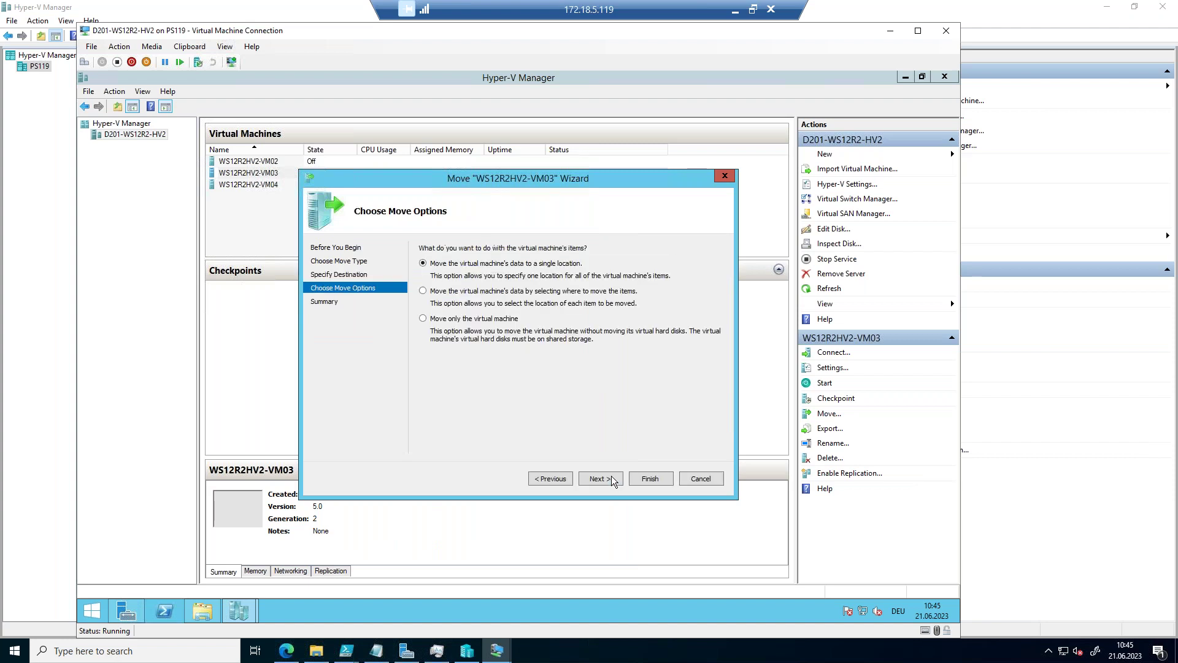
click(605, 480)
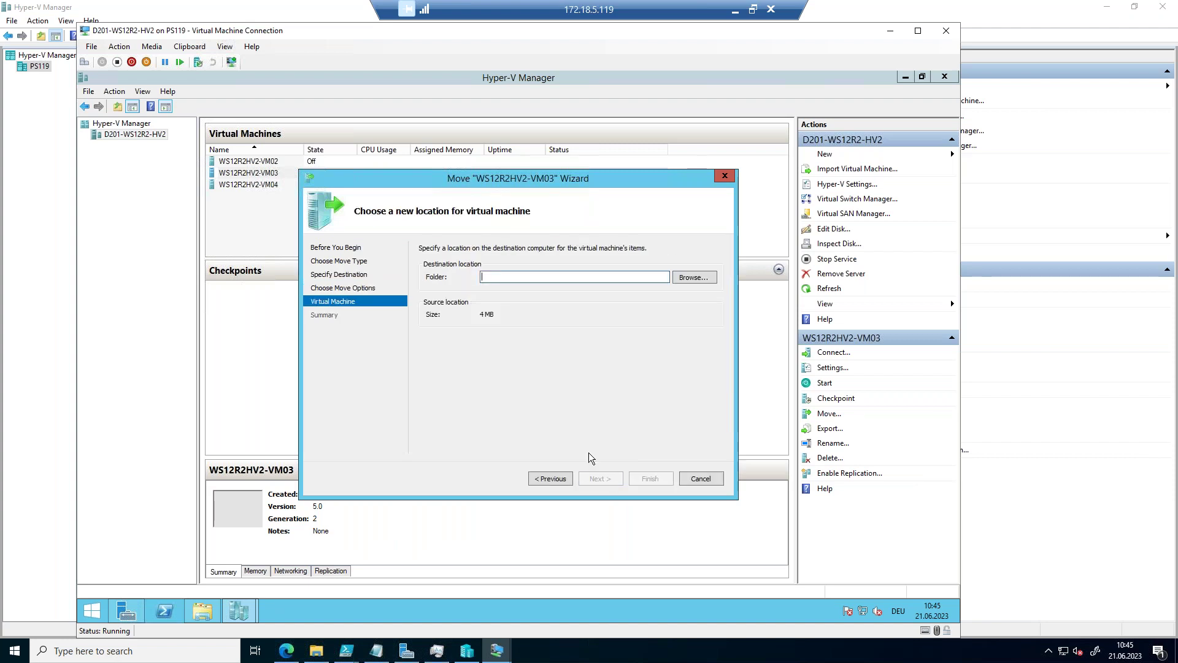
click(690, 276)
double_click(520, 310)
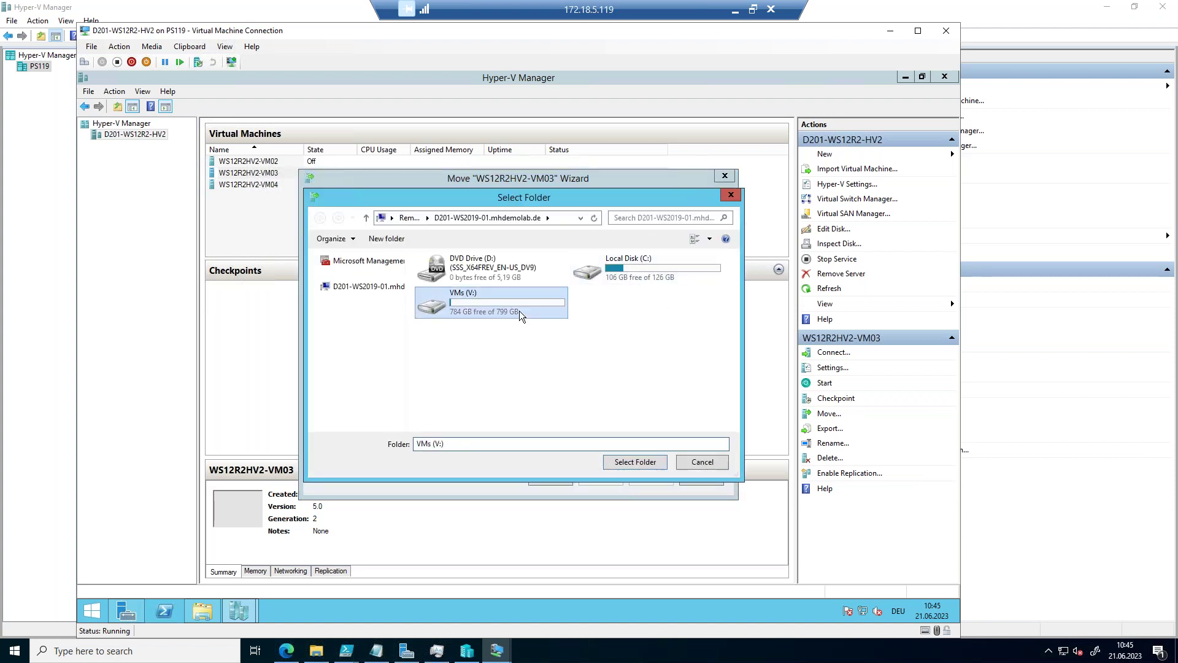
double_click(598, 271)
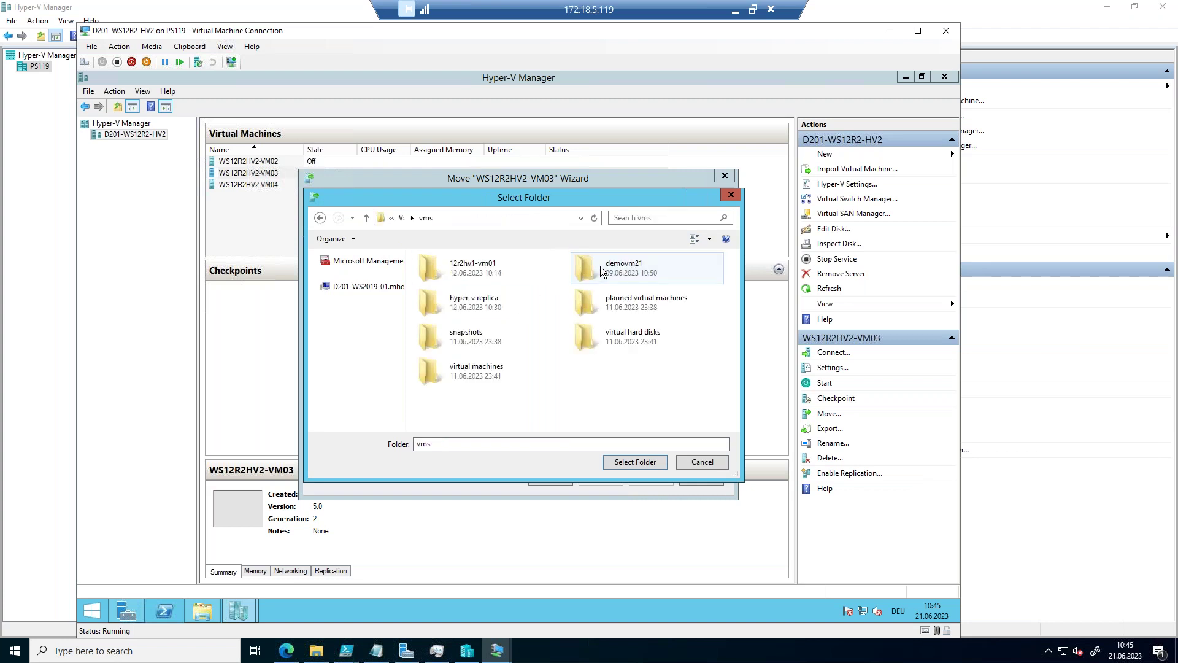
click(635, 463)
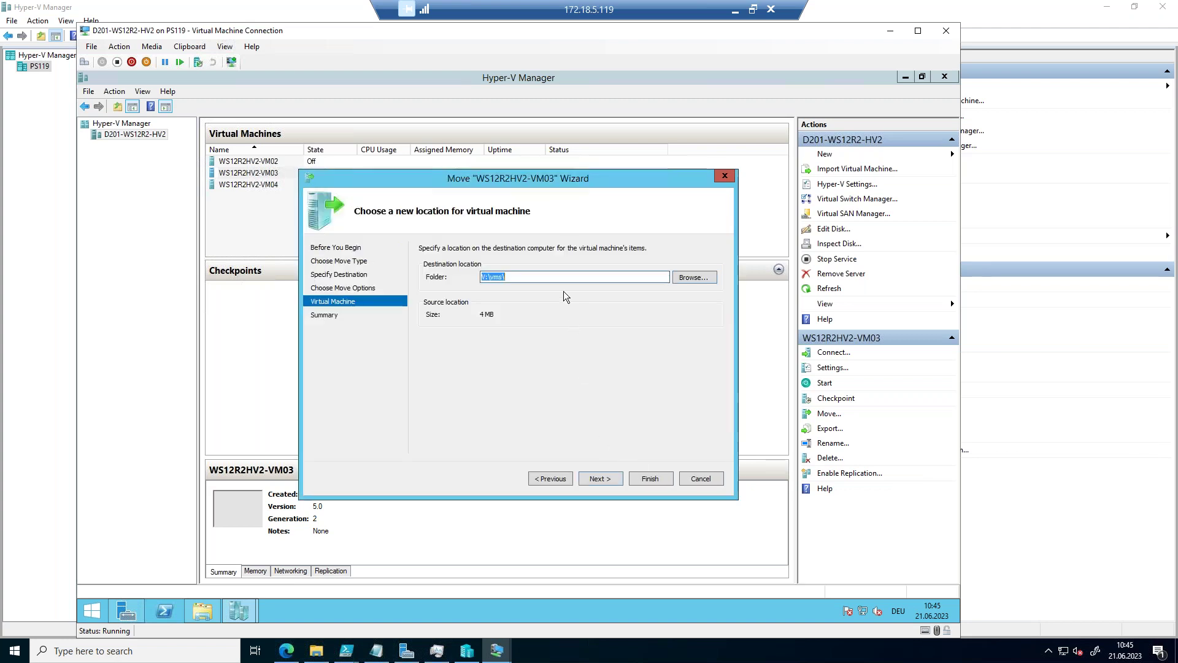
text(WS12R)
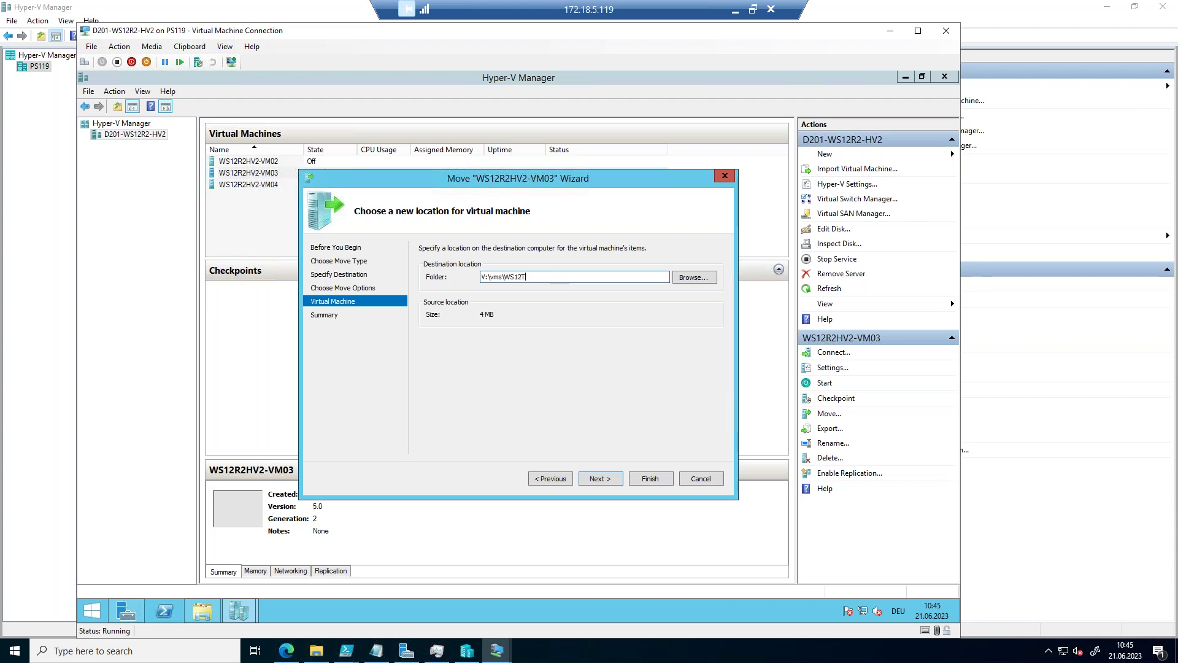
text(R2HV2-VM03)
click(600, 480)
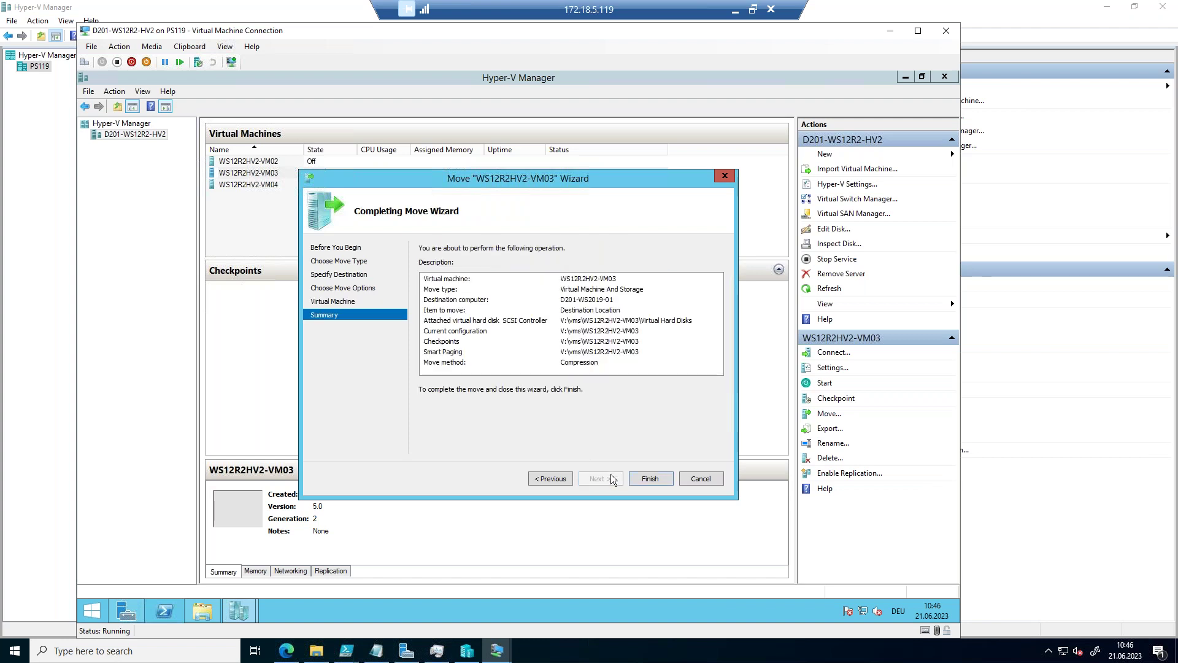
click(652, 479)
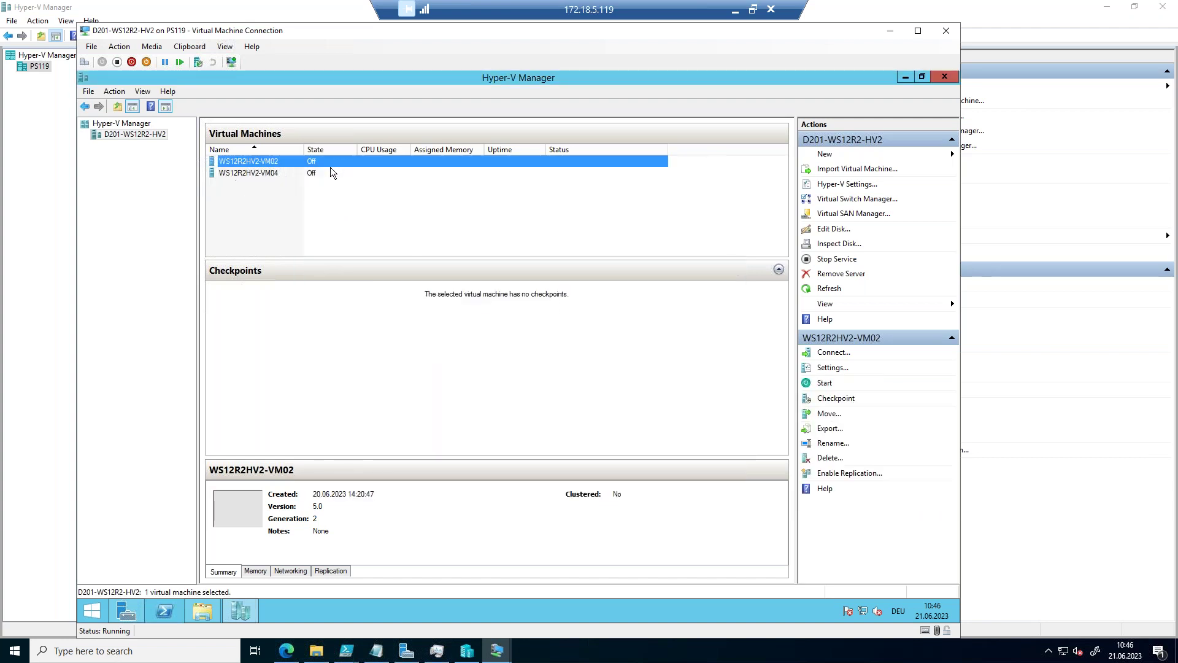
- Switch to the D201-WS2019-HV01 VM window, sign in with the password, and bring up its Hyper-V Manager
click(503, 656)
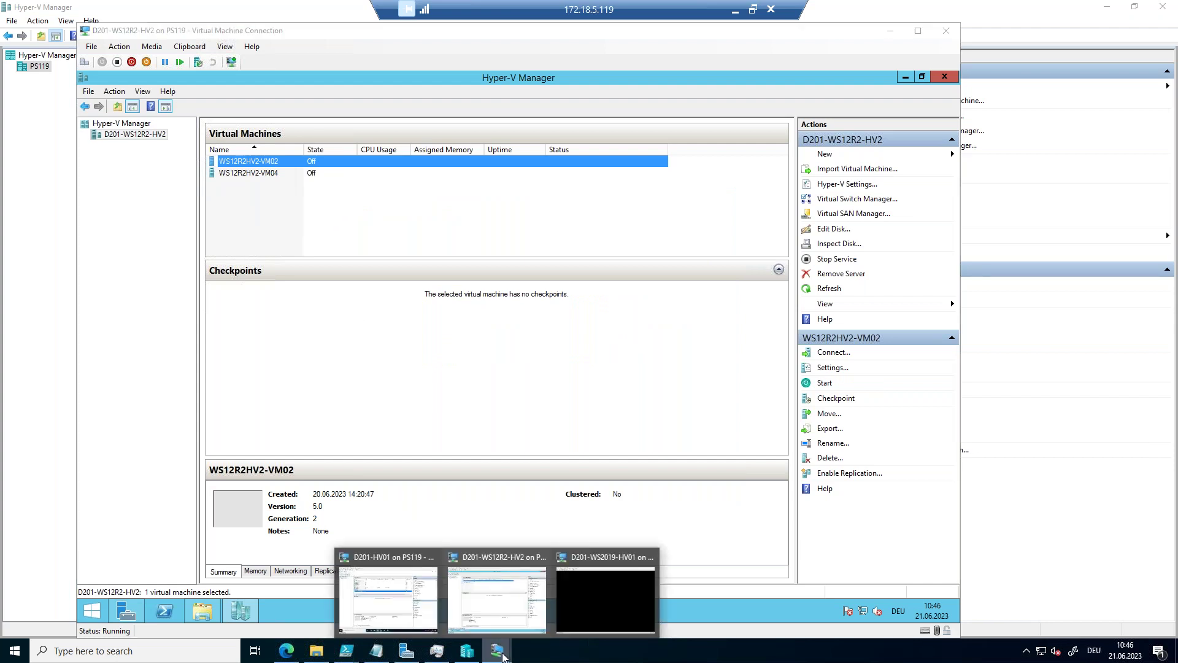
click(606, 599)
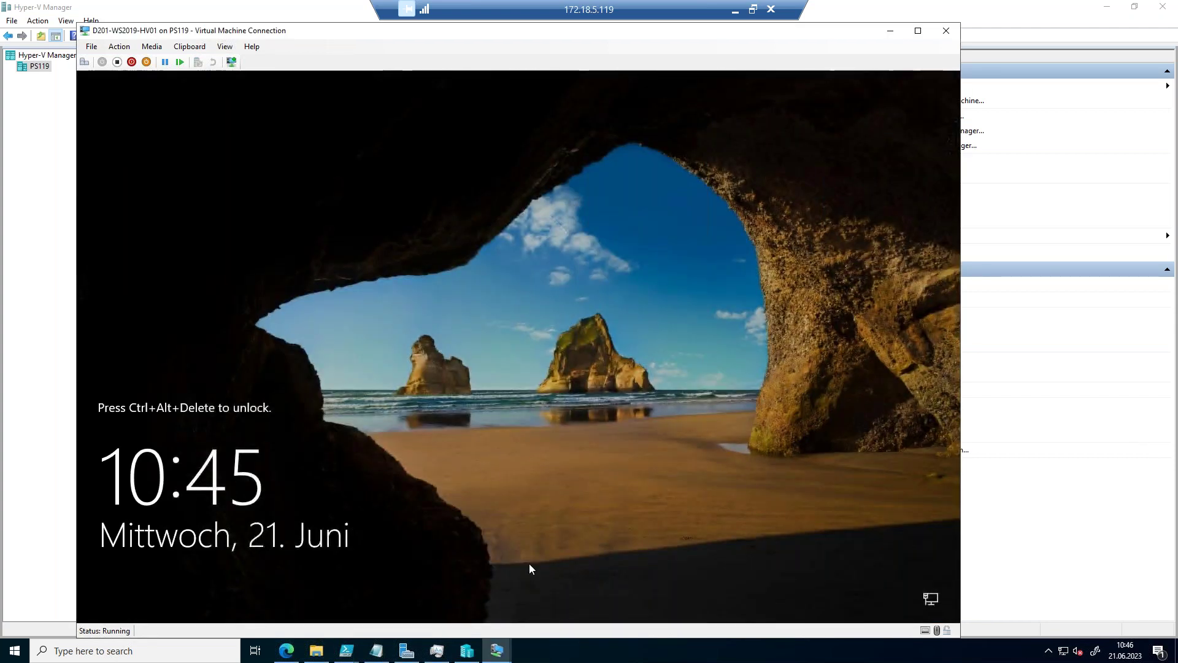
click(86, 63)
text(••••••••)
key(Return)
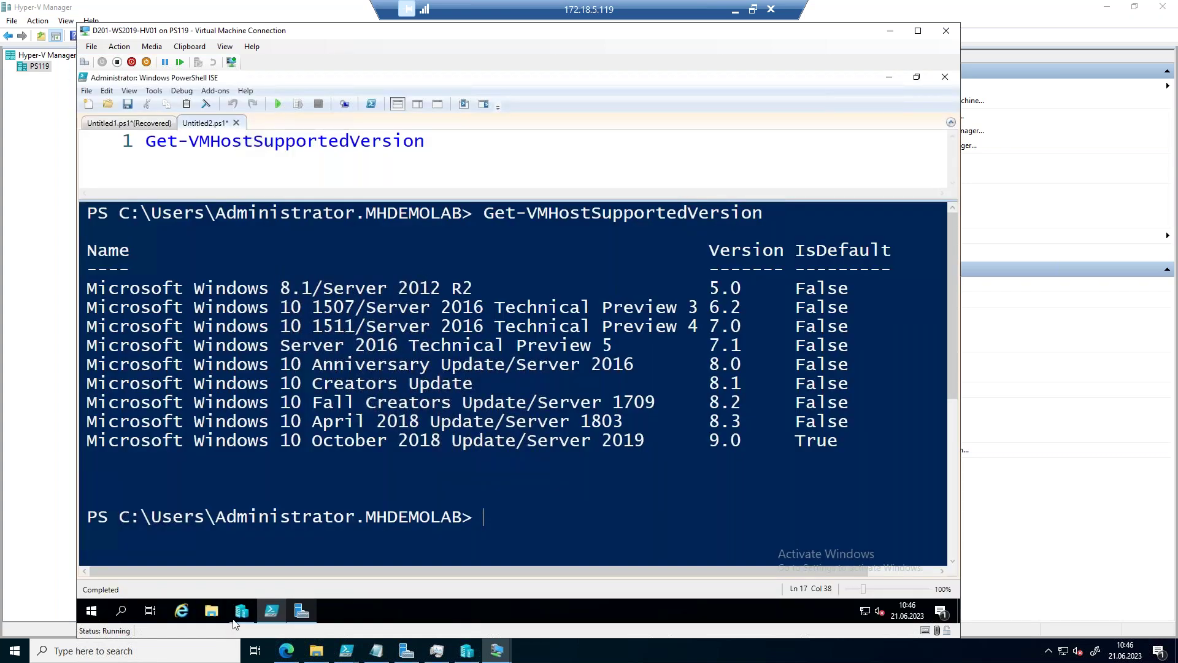
click(242, 614)
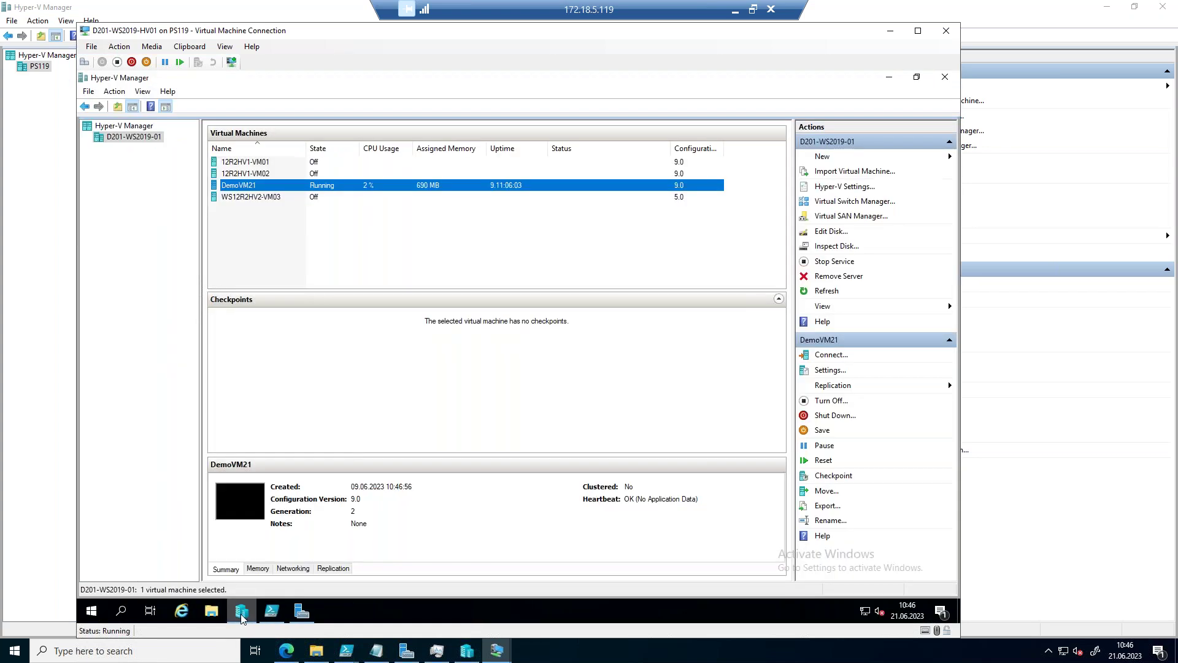
click(645, 657)
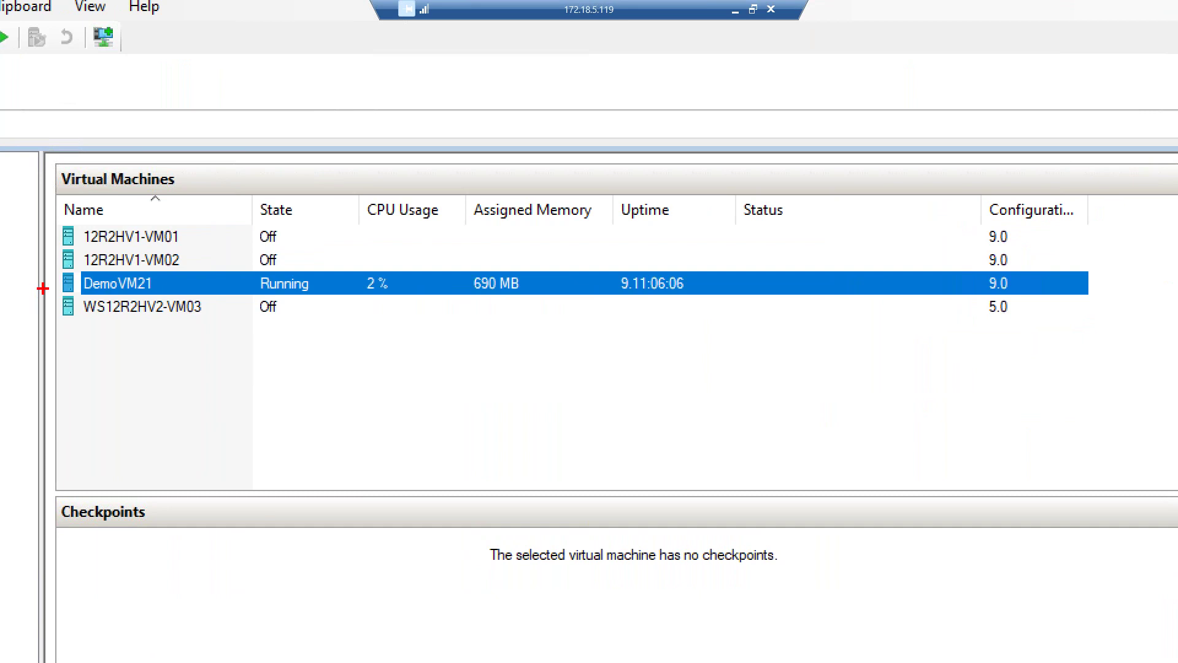
mouse_move(43, 288)
mouse_down()
mouse_move(408, 334)
mouse_move(1007, 345)
mouse_move(1089, 325)
mouse_up()
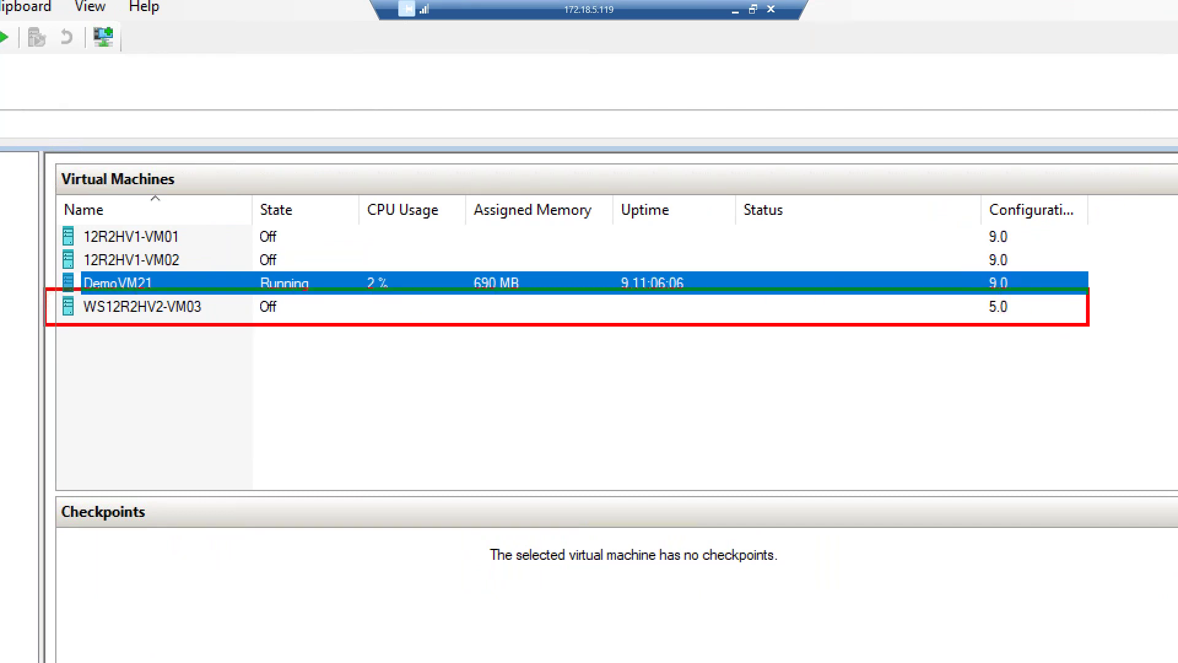
drag(1014, 312, 1116, 390)
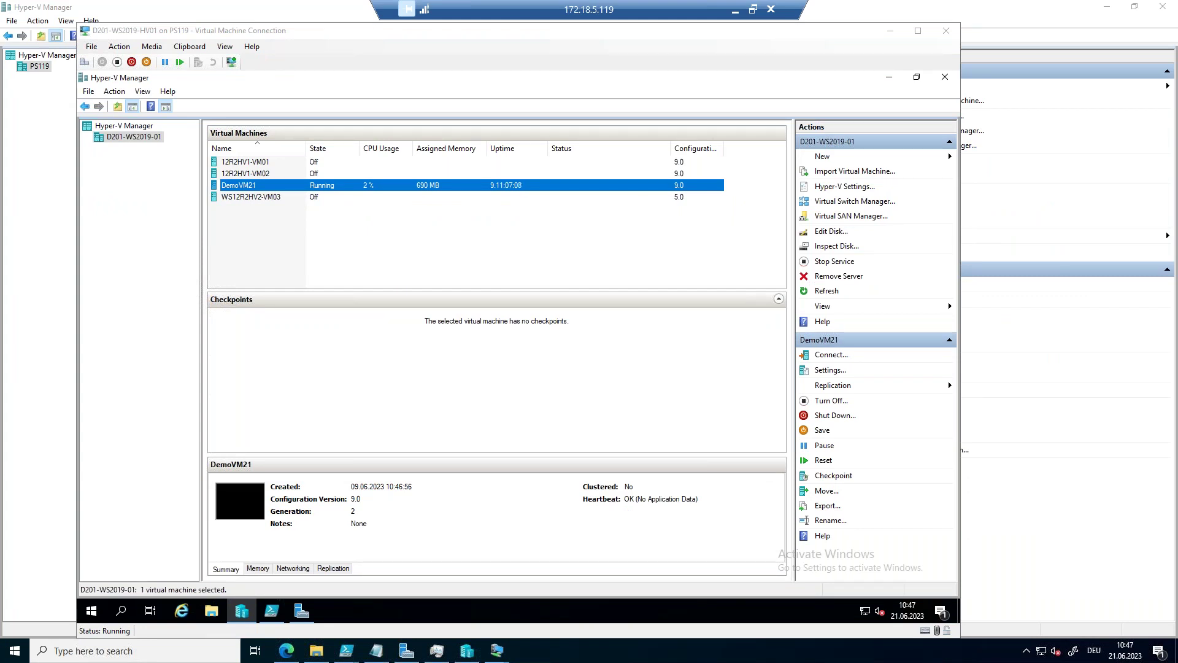
click(272, 613)
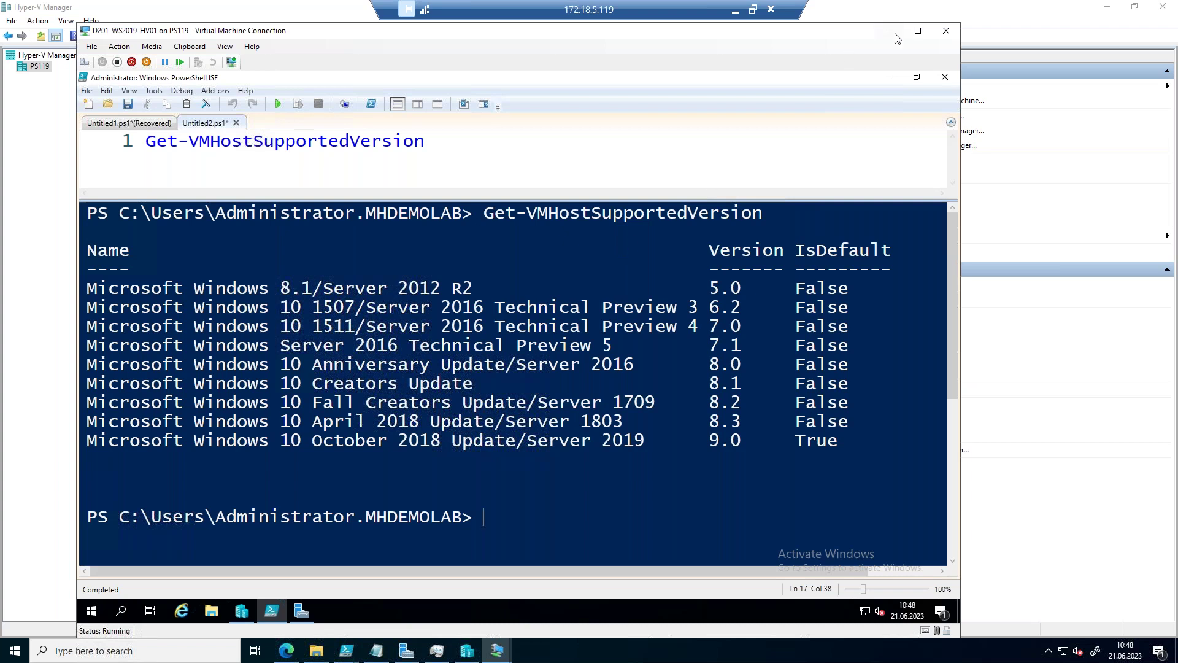
click(1034, 19)
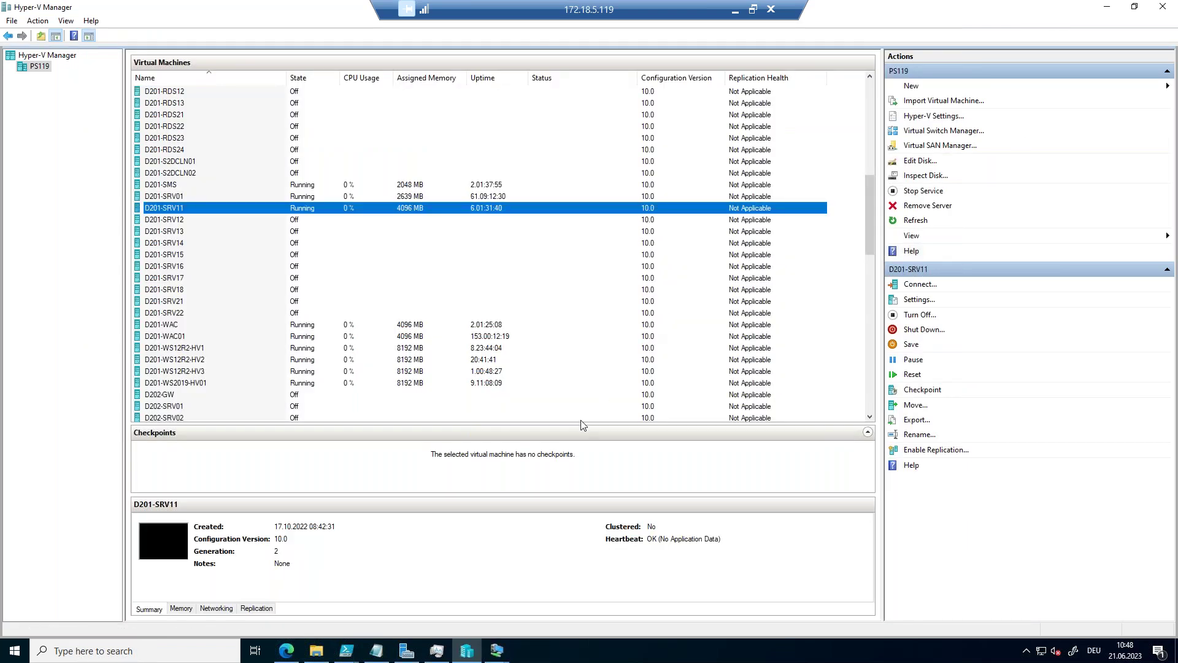
click(513, 650)
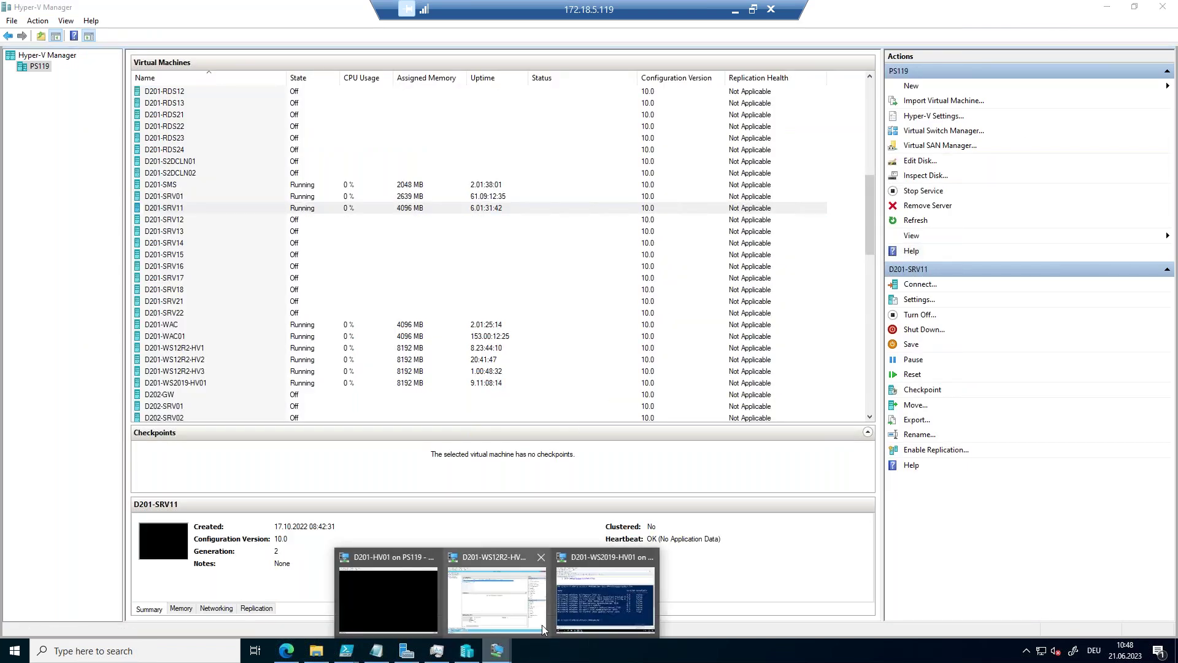
click(583, 595)
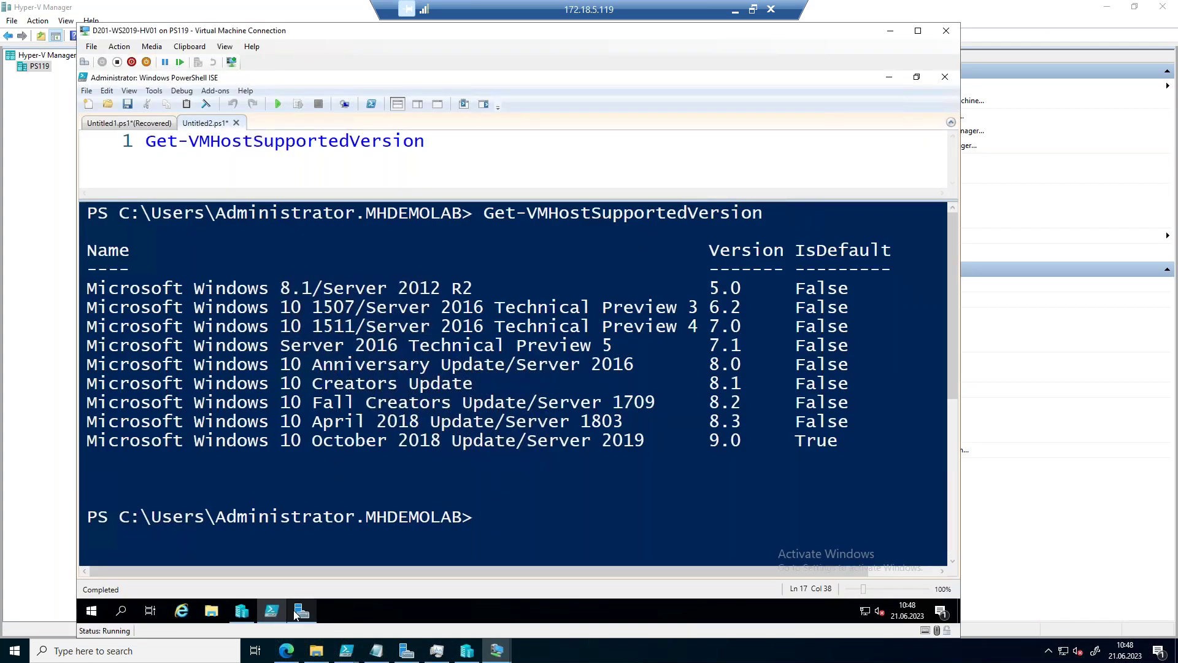
click(242, 611)
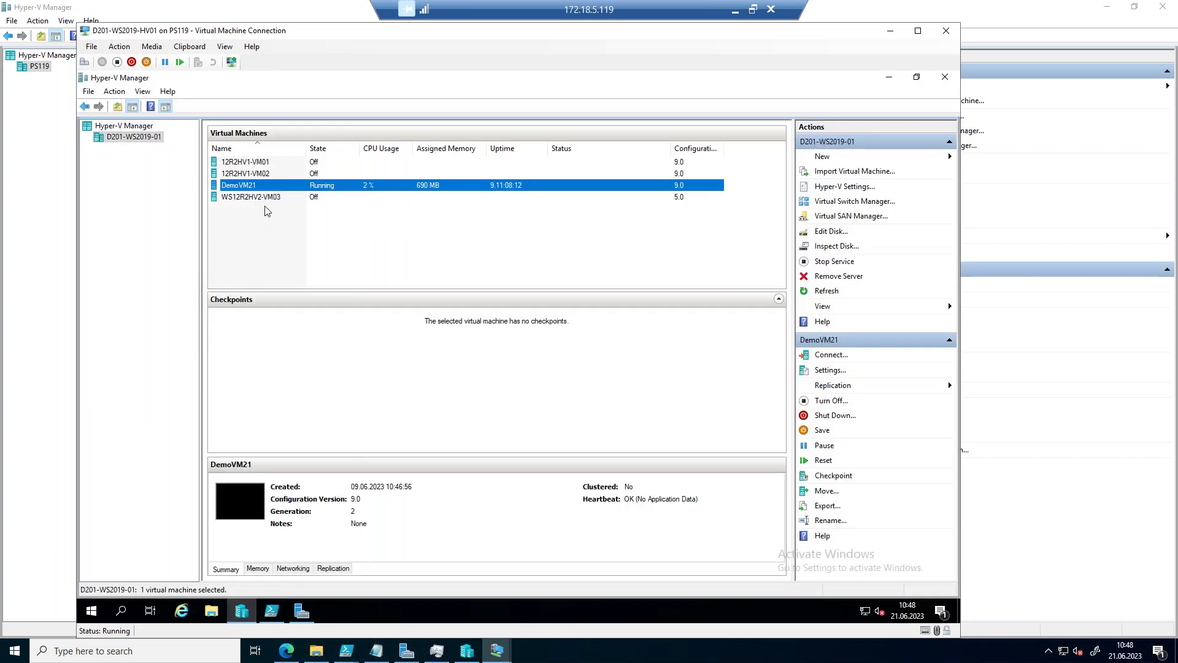
- Upgrade WS12R2HV2-VM03's configuration version to 9.0, then start another move of it
click(261, 197)
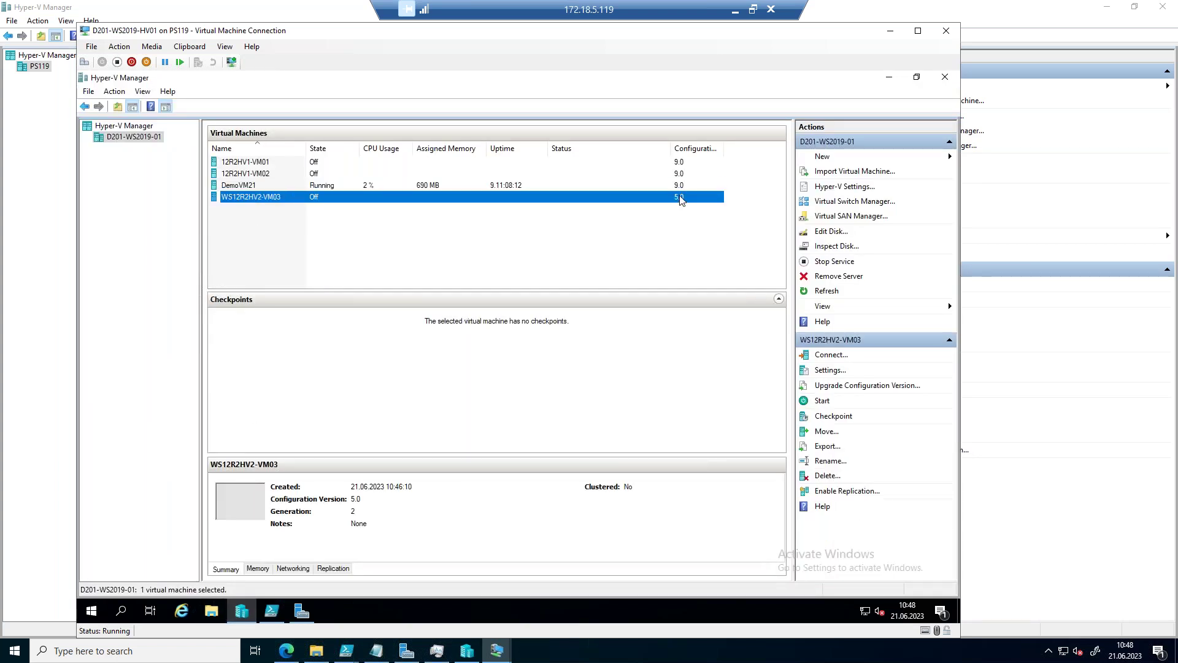
right_click(566, 198)
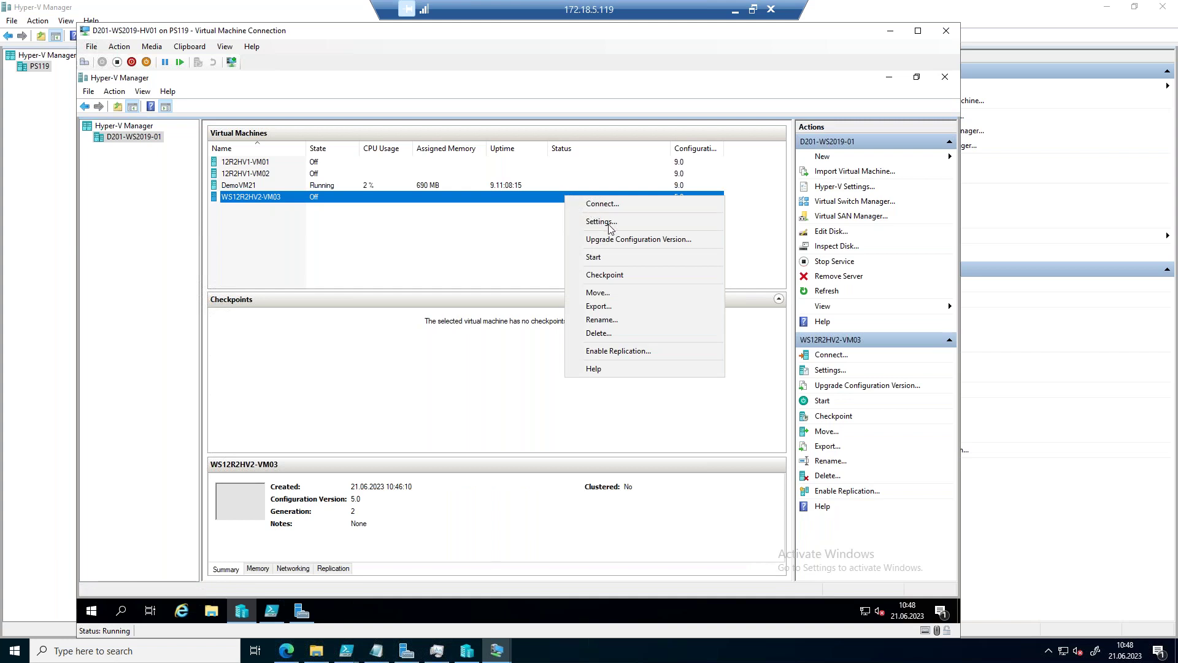
click(620, 240)
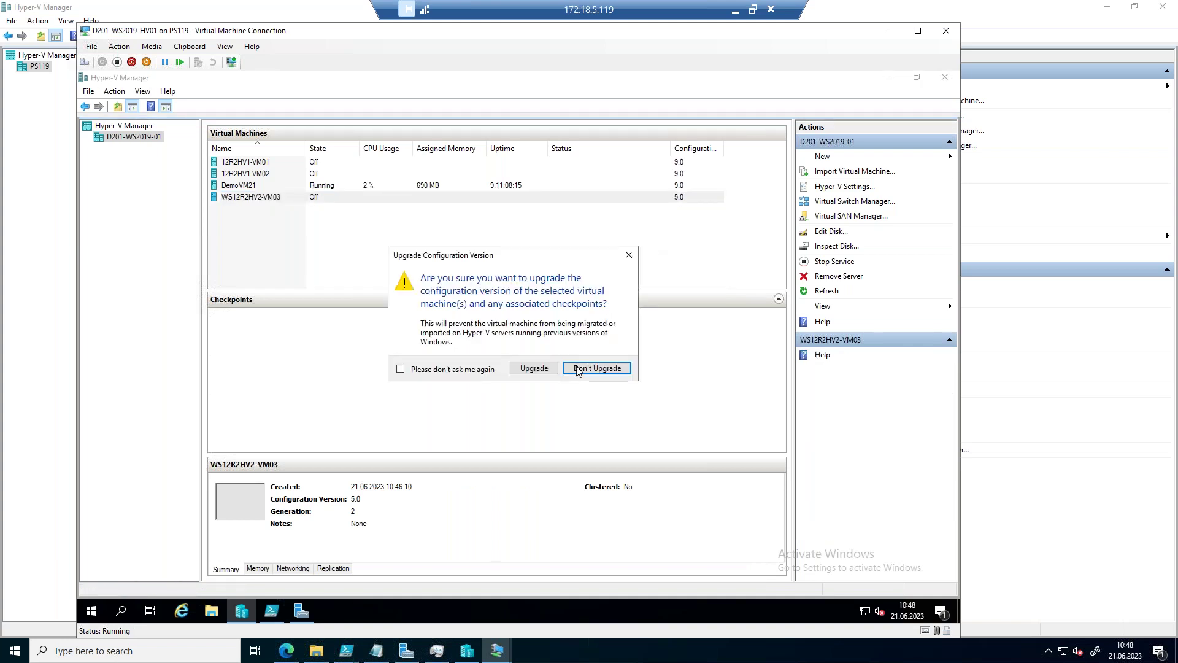
click(535, 370)
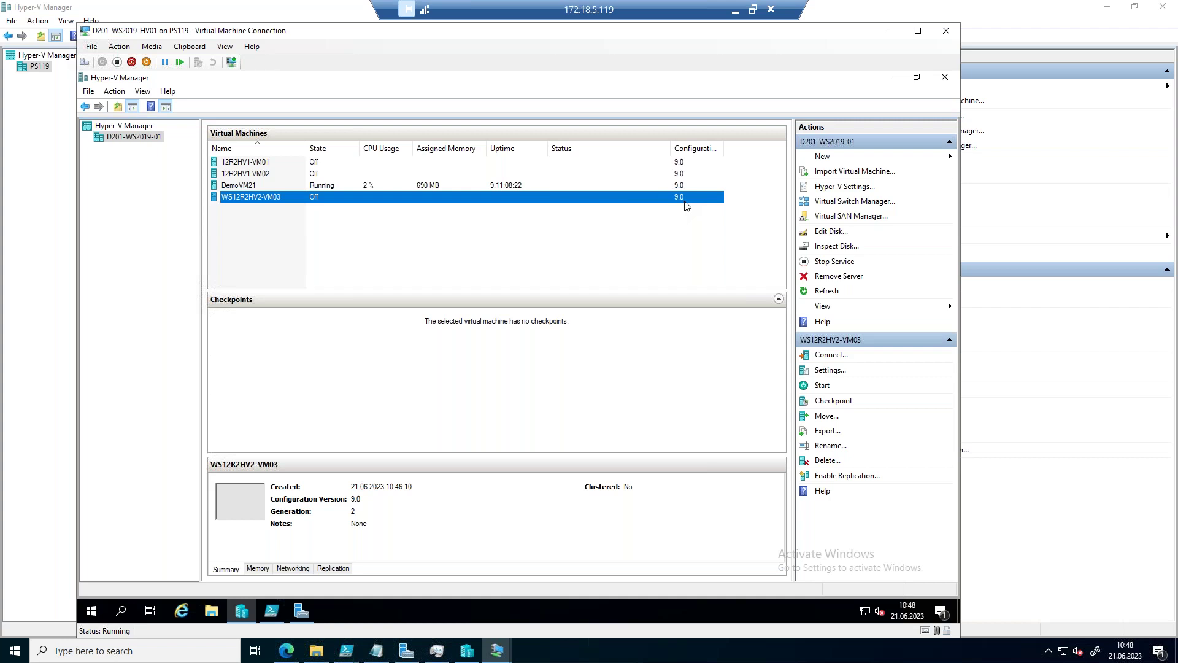
right_click(523, 203)
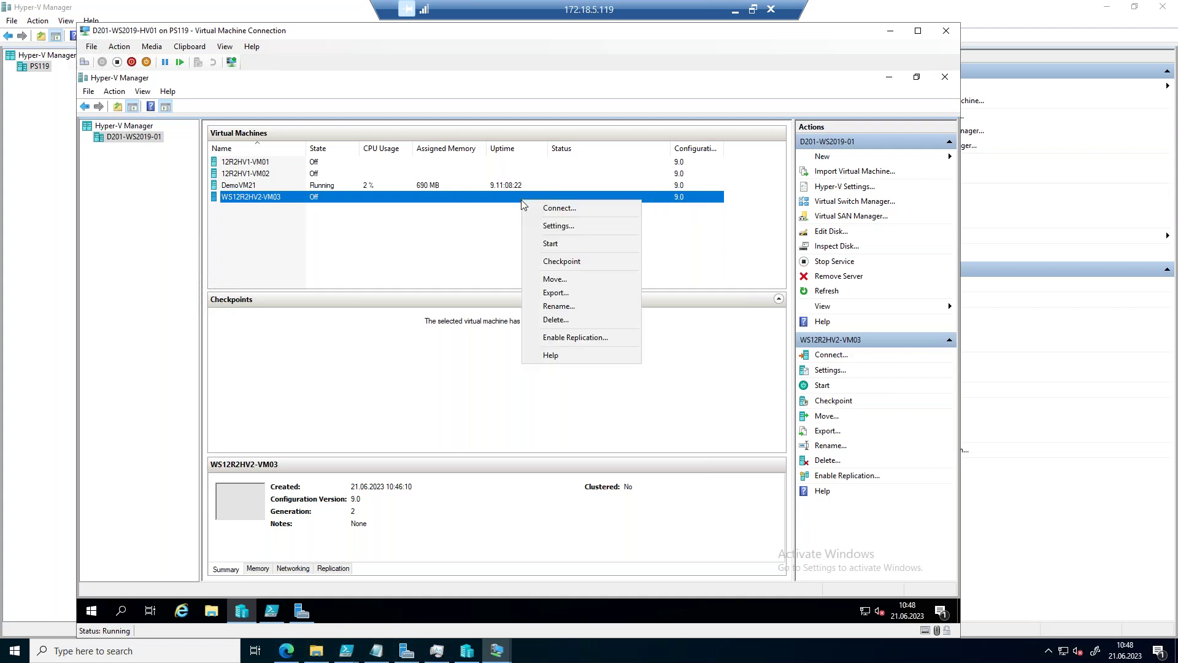
click(573, 279)
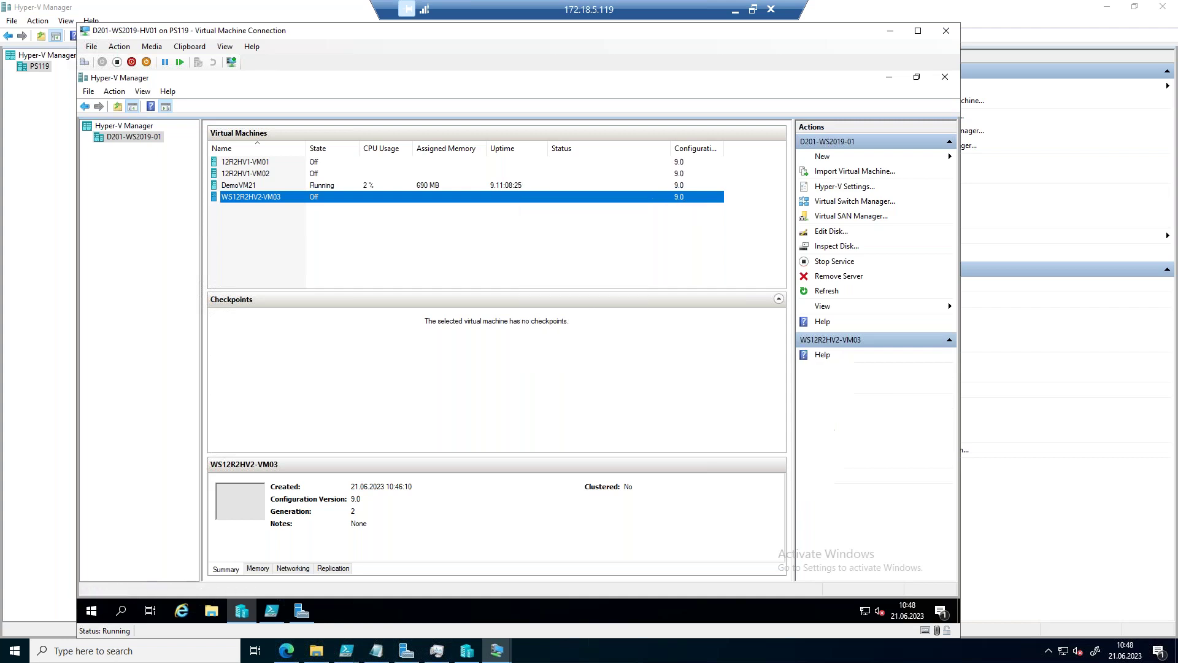
- Start moving the whole WS12R2HV2-VM03 virtual machine to destination host D201-HV01
click(595, 476)
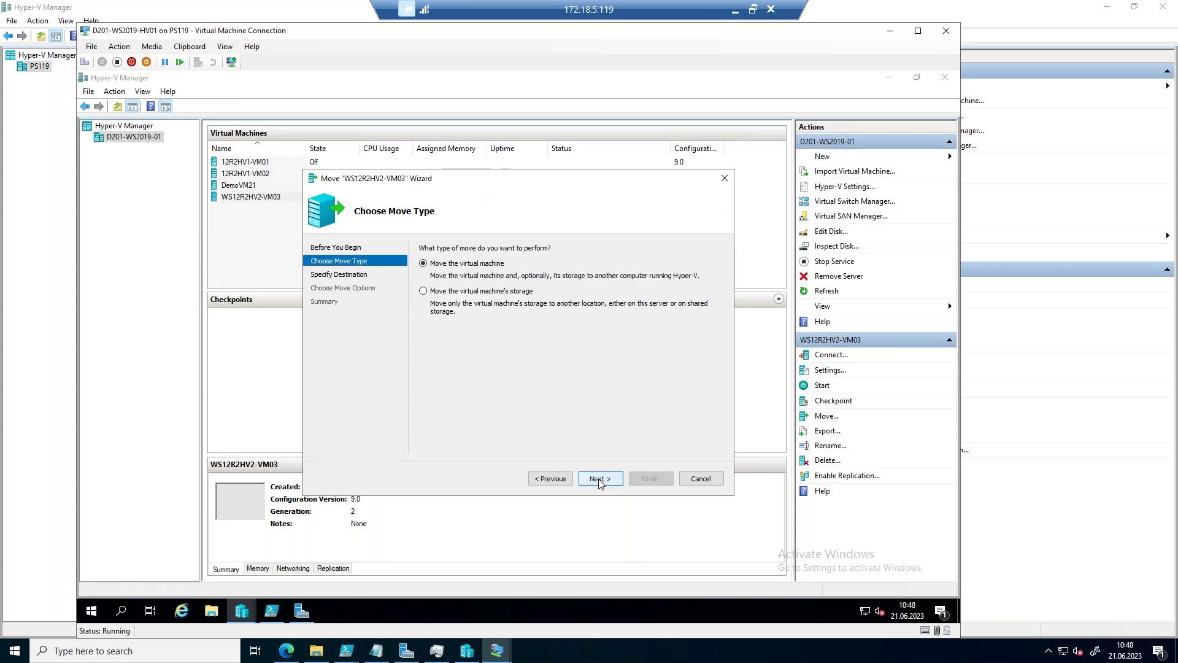
click(596, 478)
click(699, 264)
text(D201-H)
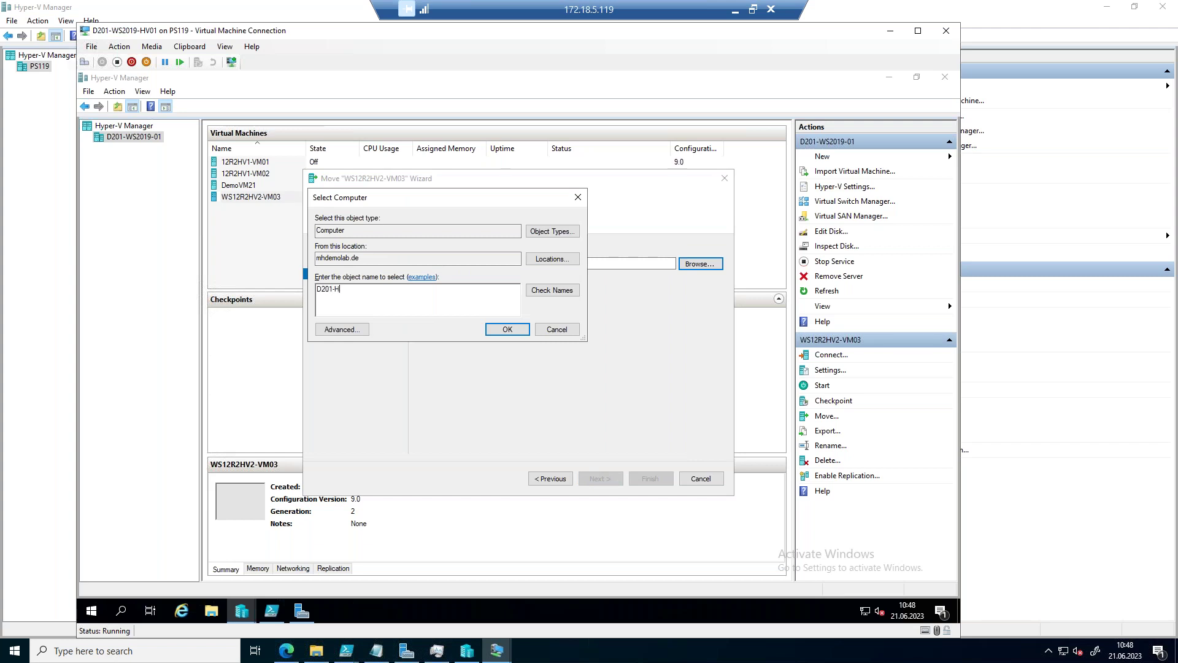
text(V01)
click(499, 333)
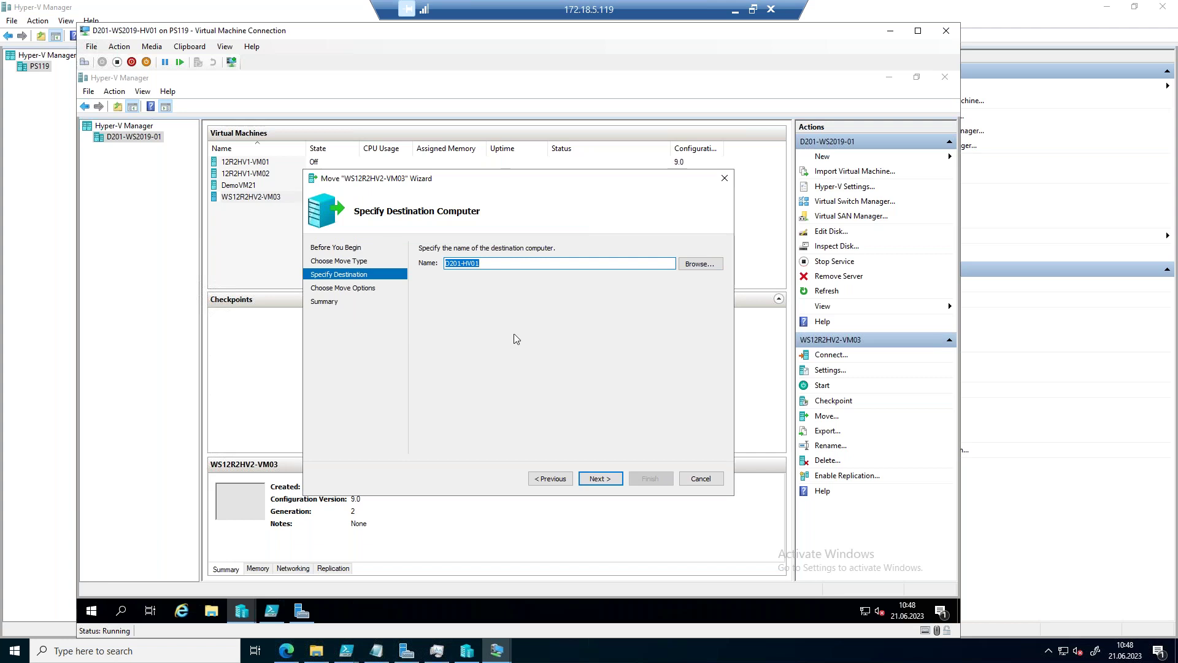
click(604, 478)
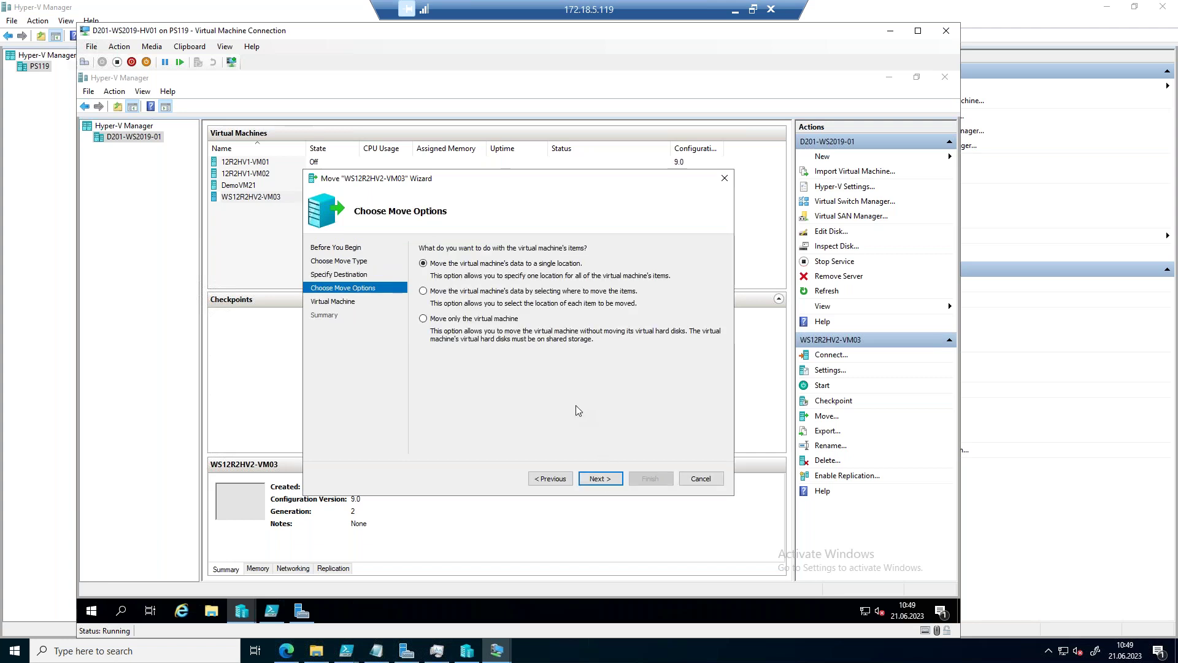
- Store all VM data under E:\vms\WS12R2HV2-VM03 on D201-HV01 and run the move
click(599, 479)
click(694, 278)
double_click(514, 336)
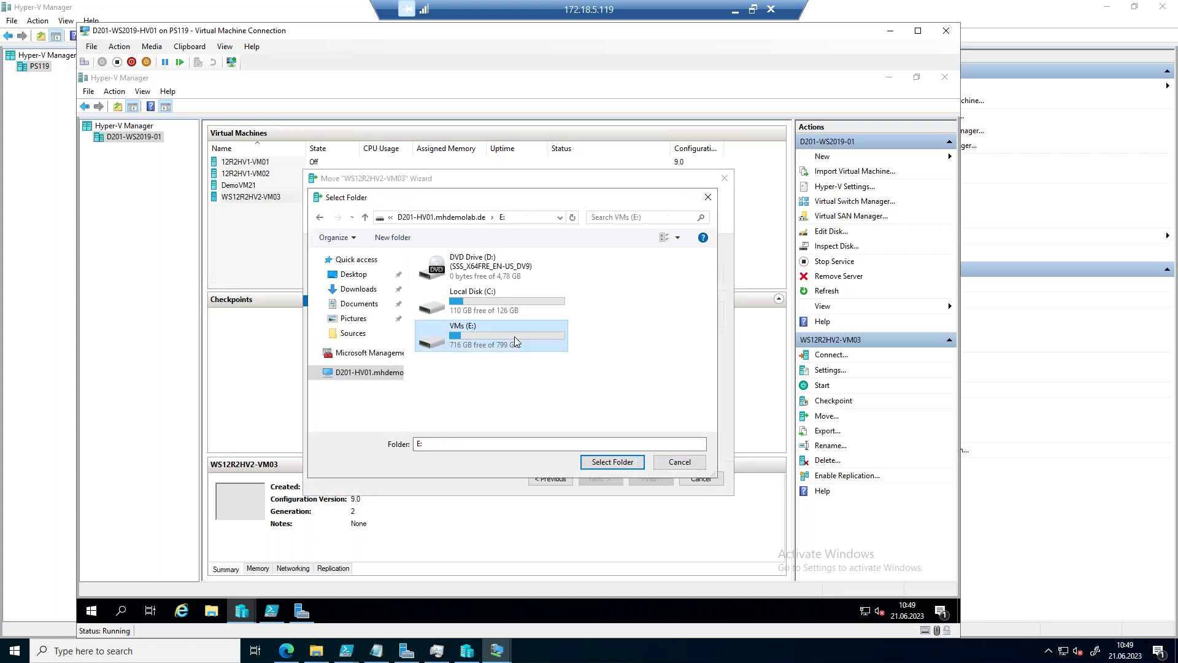
double_click(488, 298)
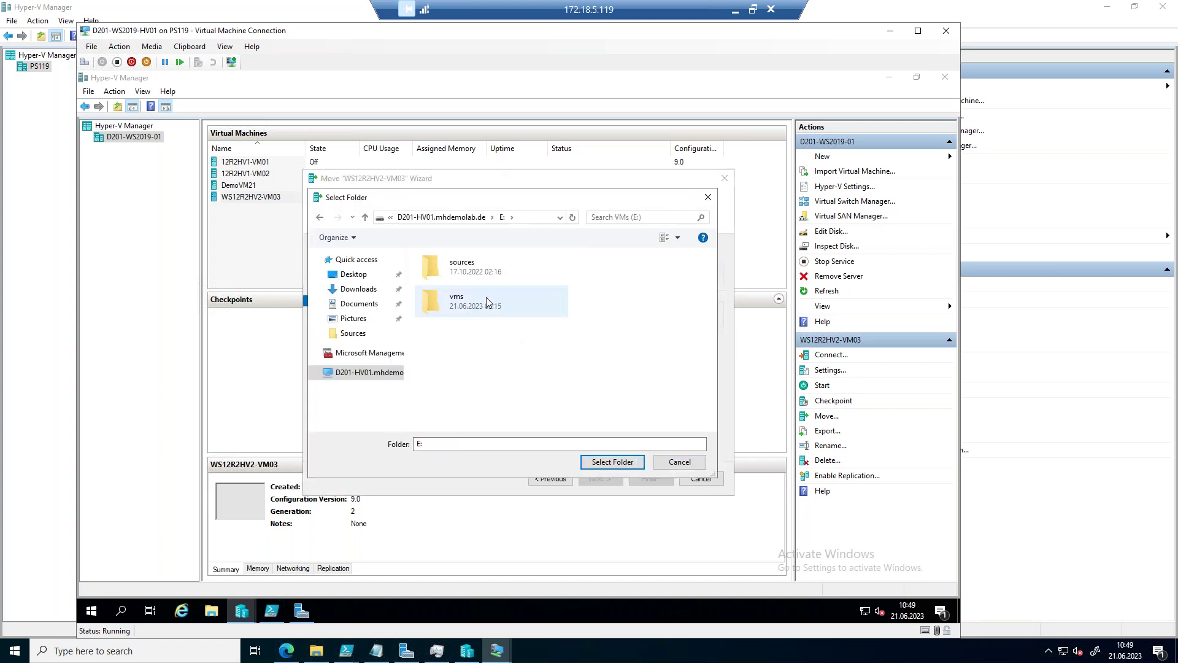
click(630, 467)
click(548, 277)
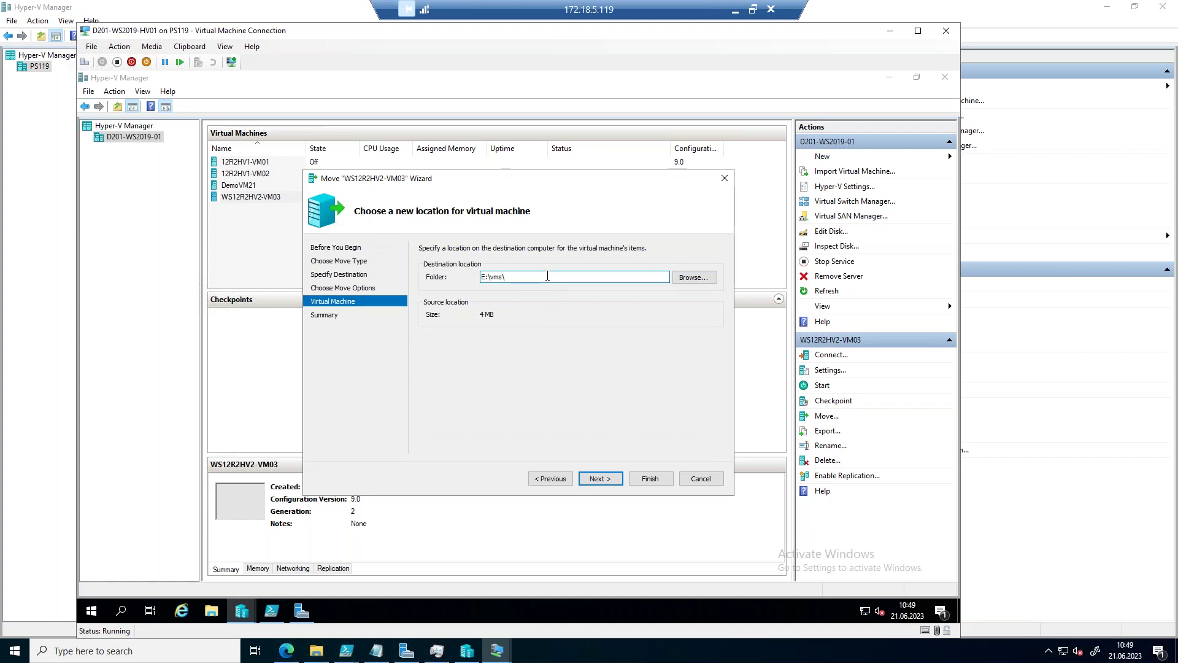
text(WS12R2HV2-VM03)
click(605, 481)
click(651, 479)
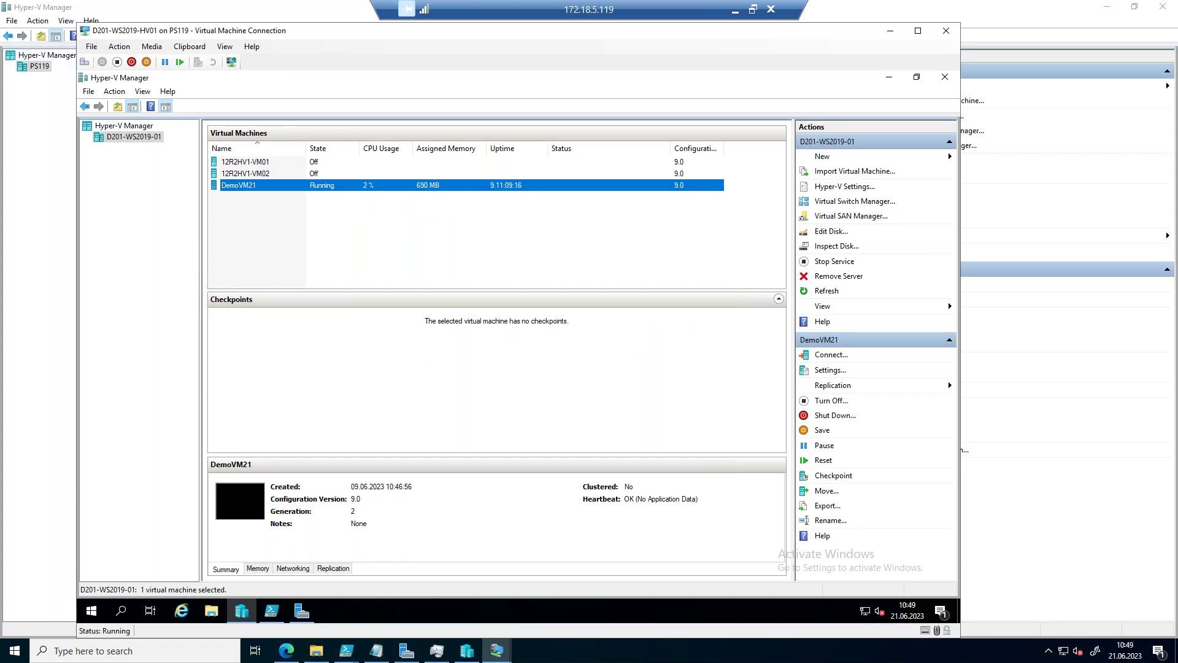
- Sign in to the D201-HV01 console with the account password and select the migrated WS12R2HV2-VM03
click(507, 655)
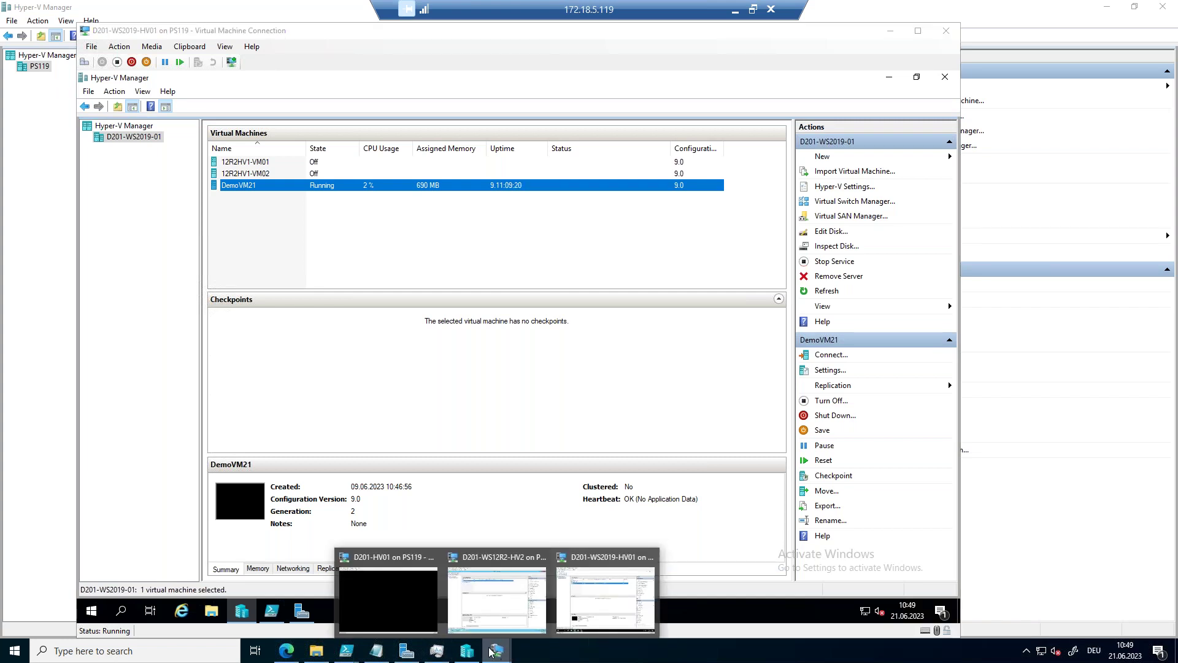
click(368, 605)
click(84, 62)
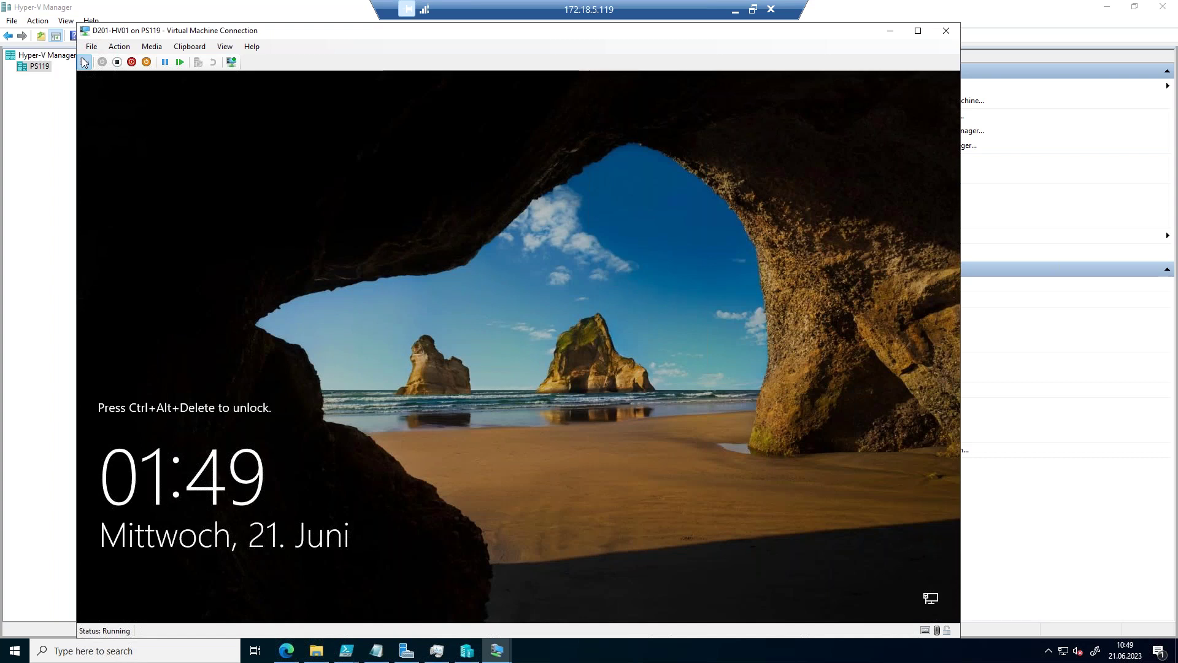
text(*********)
key(Return)
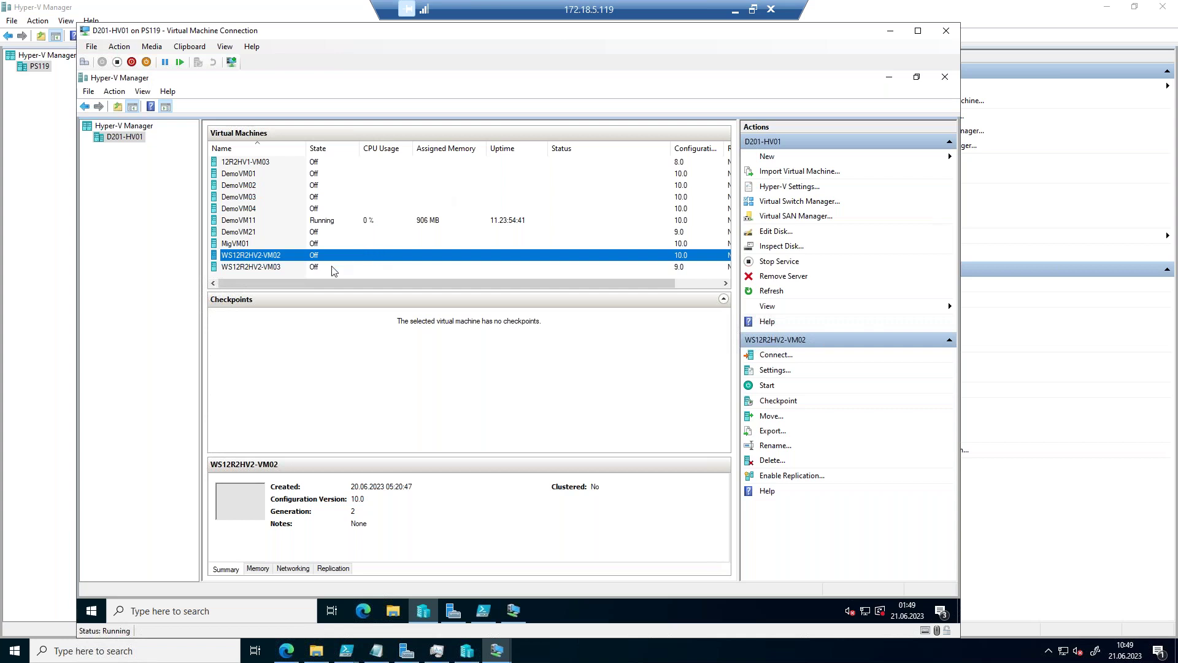
click(341, 266)
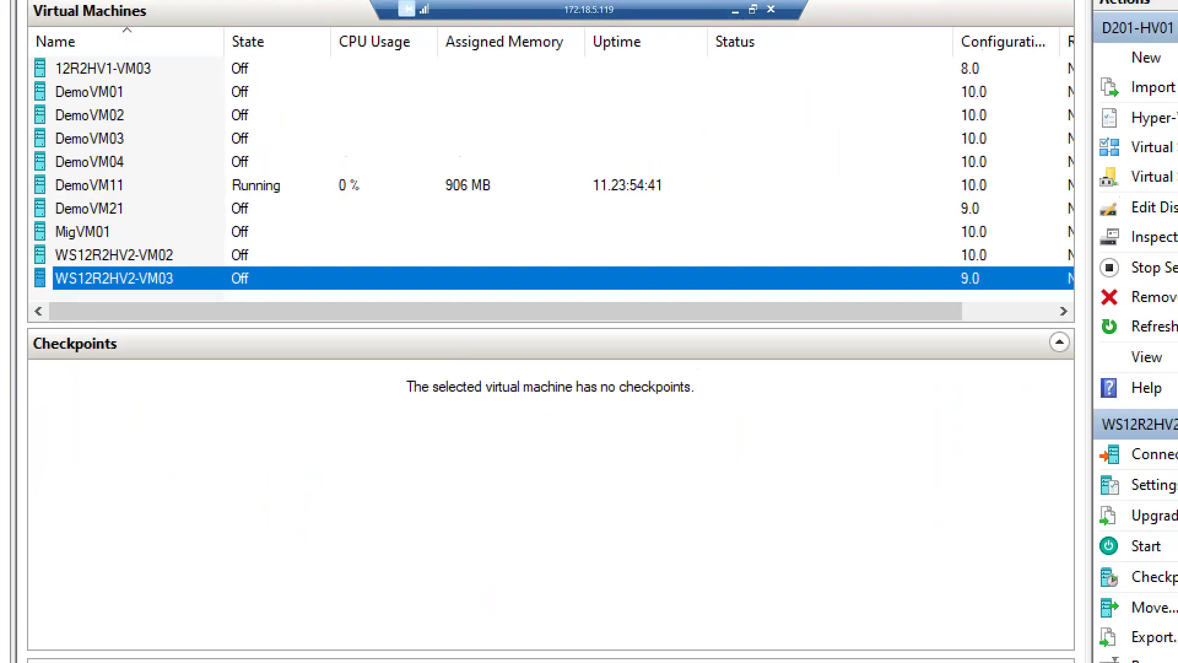
mouse_move(30, 275)
mouse_down()
mouse_move(536, 316)
mouse_move(1026, 319)
mouse_up()
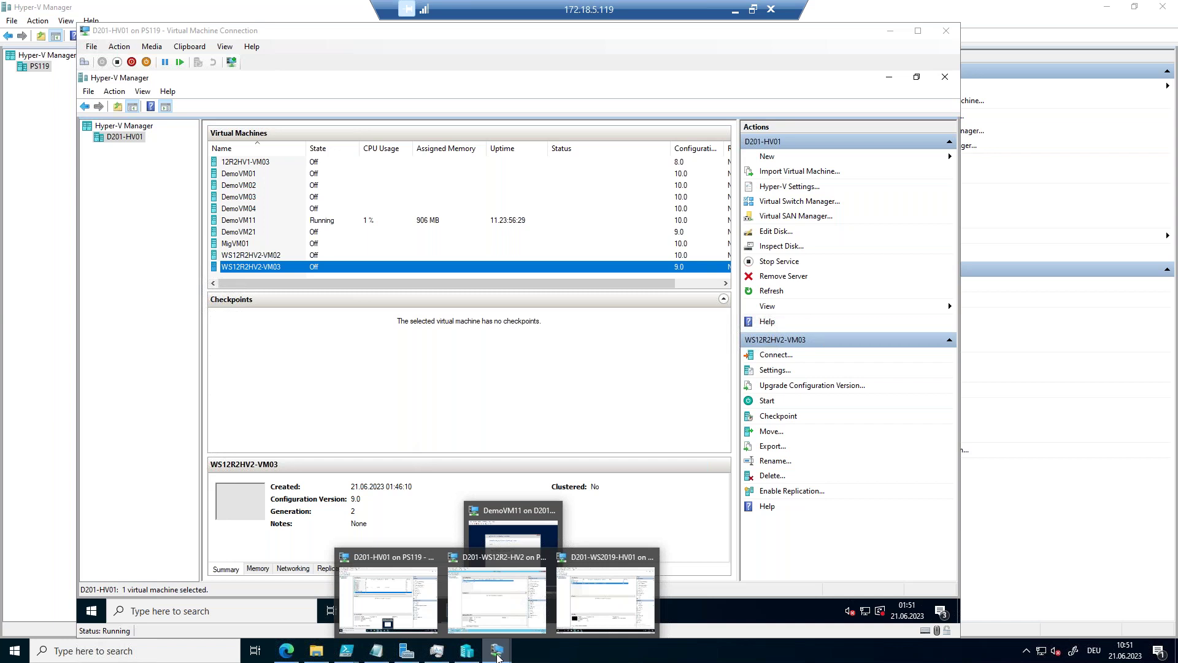
- Check the VM's DVD media, then open the Settings of D201-WS12R2-HV2 from the host list
click(497, 632)
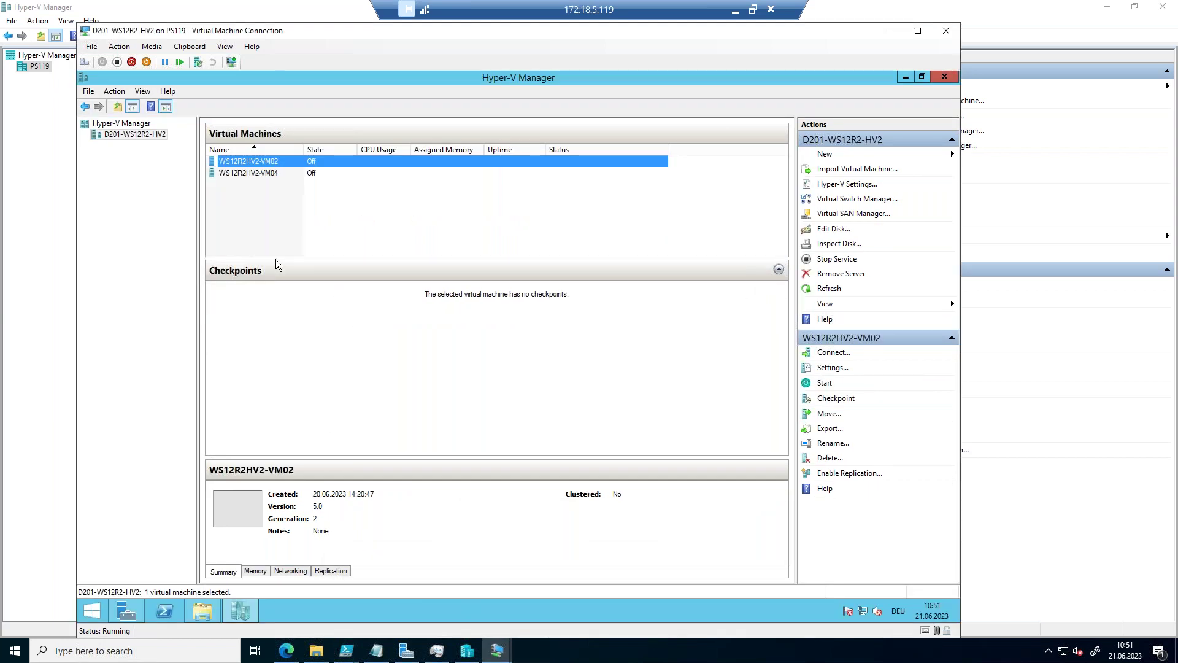
click(154, 50)
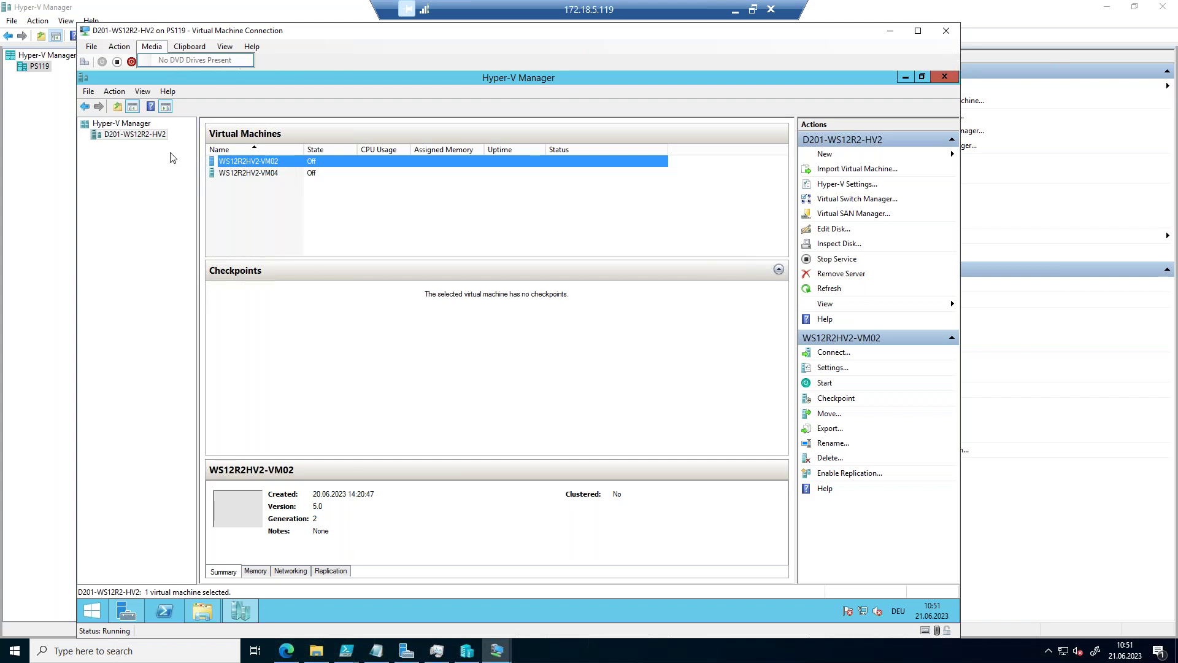
click(38, 416)
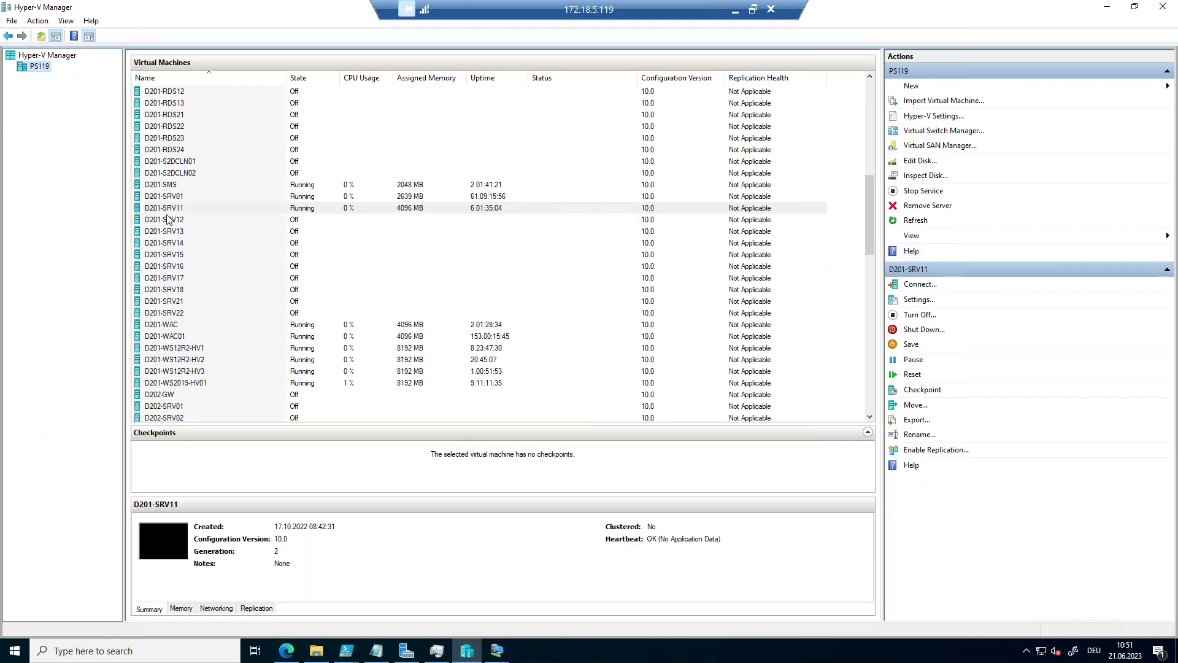
click(234, 362)
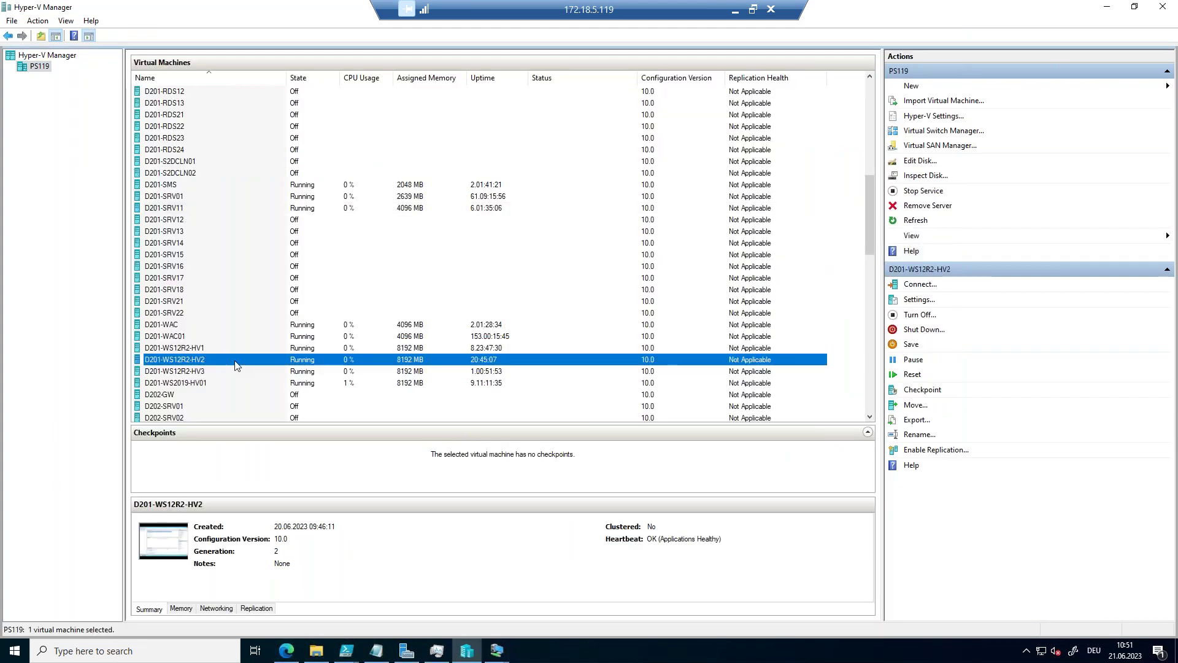
right_click(237, 361)
click(306, 387)
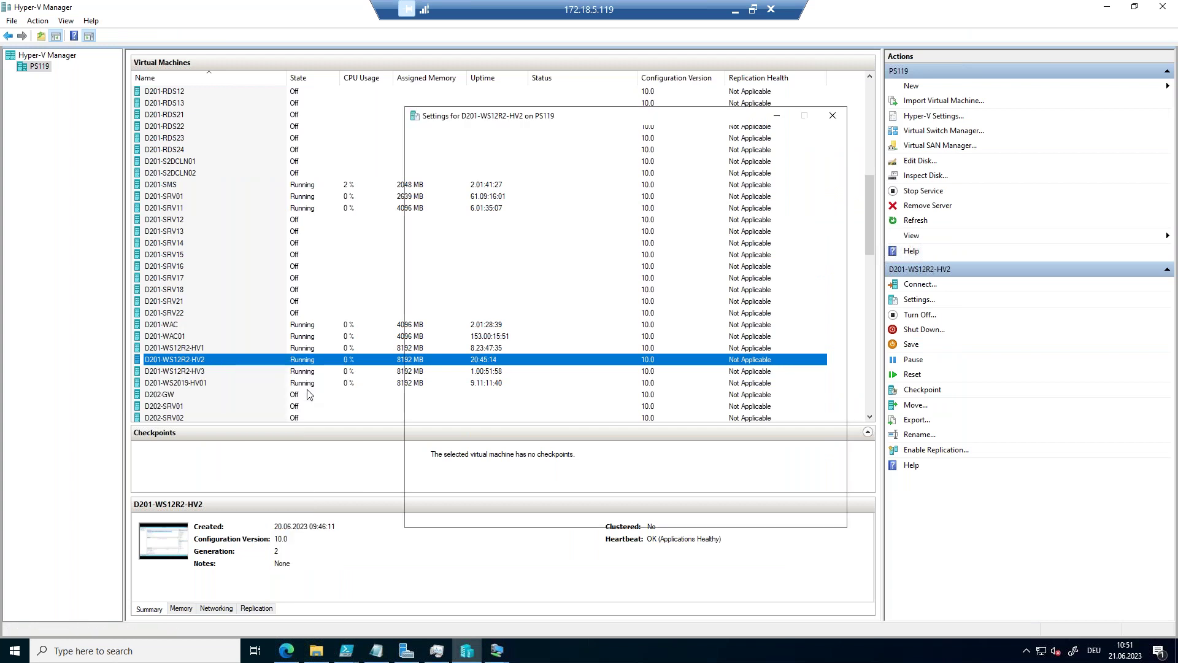
- Add a SCSI DVD drive loaded with the Windows Server 2022 ISO image and apply the settings
click(462, 256)
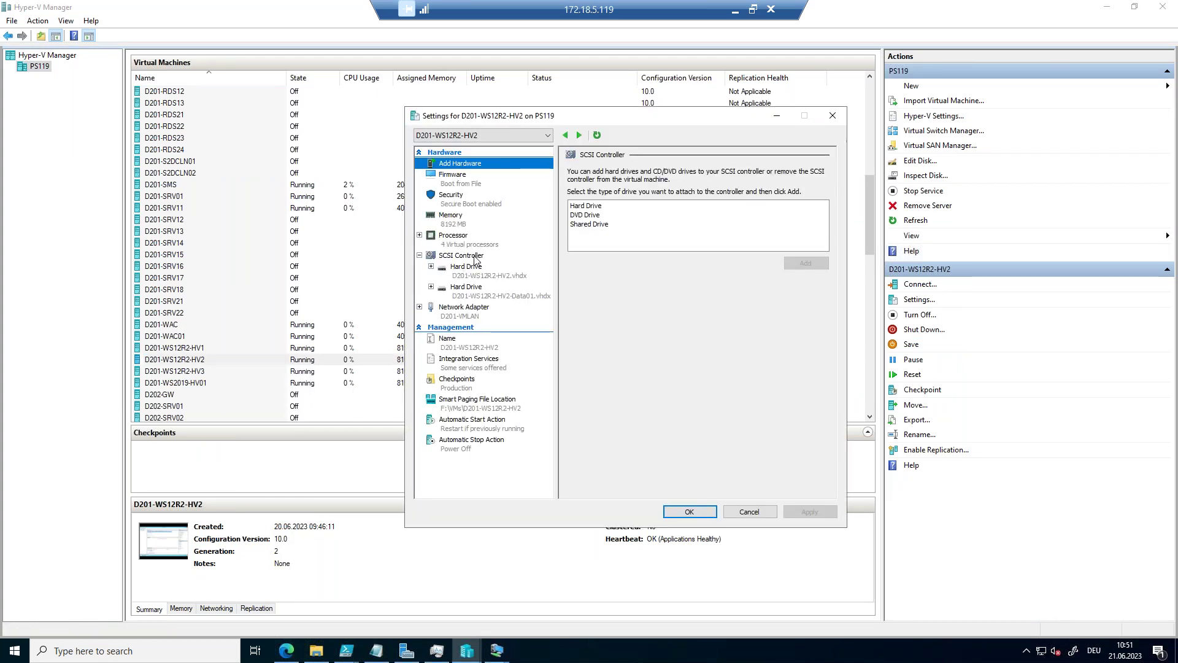
click(597, 216)
click(801, 264)
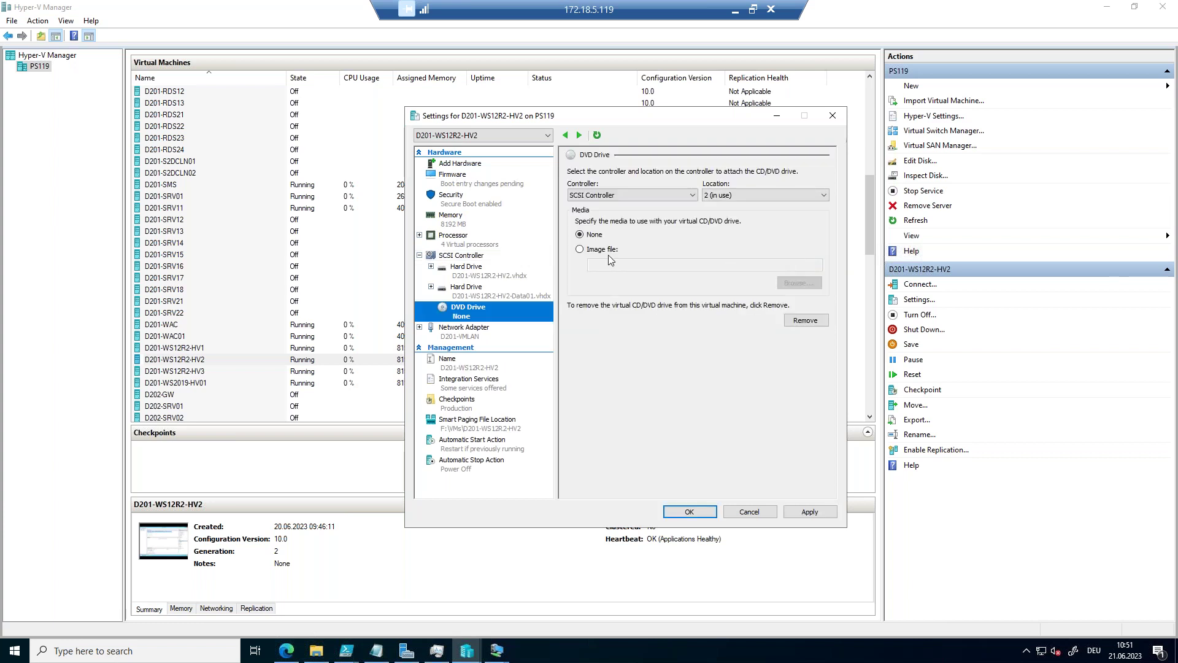
click(604, 250)
click(799, 283)
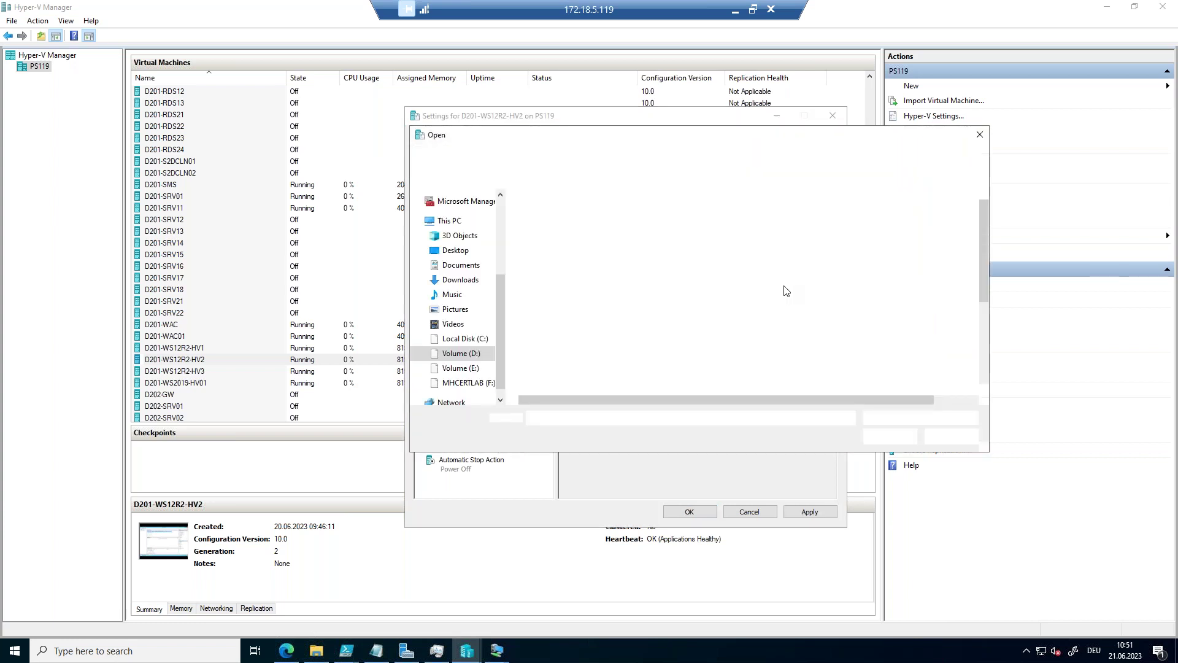
click(723, 318)
click(902, 436)
click(810, 512)
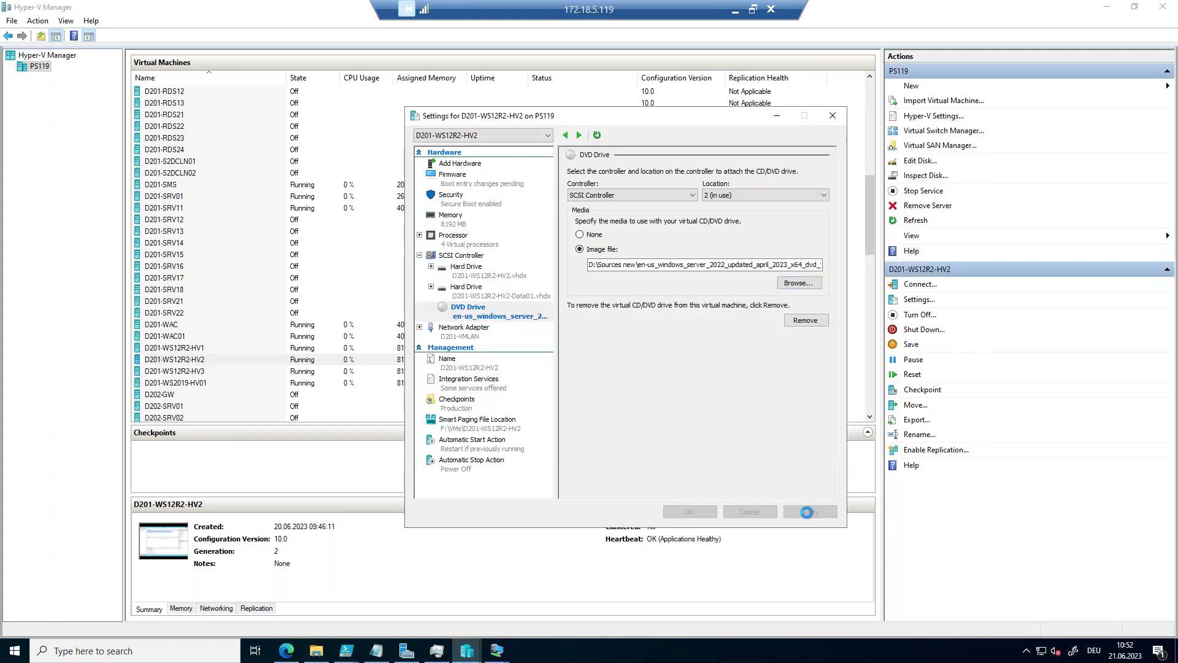
click(689, 512)
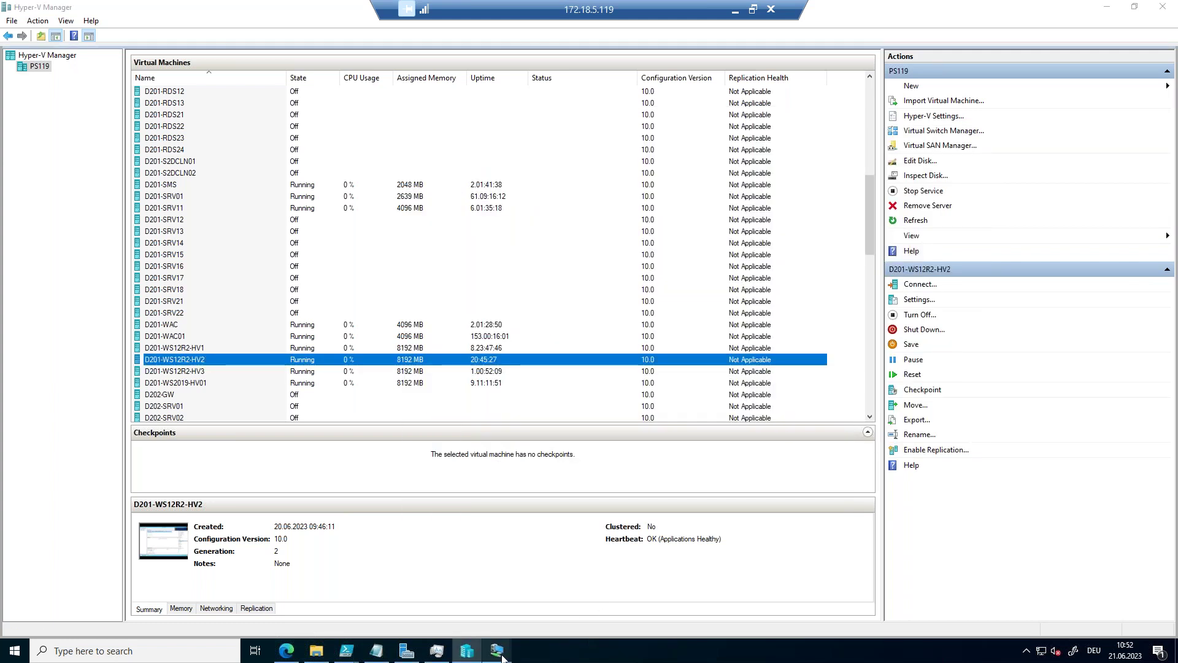
- Run setup.exe from the inserted Windows Server disc in D201-WS12R2-HV2 and continue to the product key page
mouse_move(499, 654)
click(499, 590)
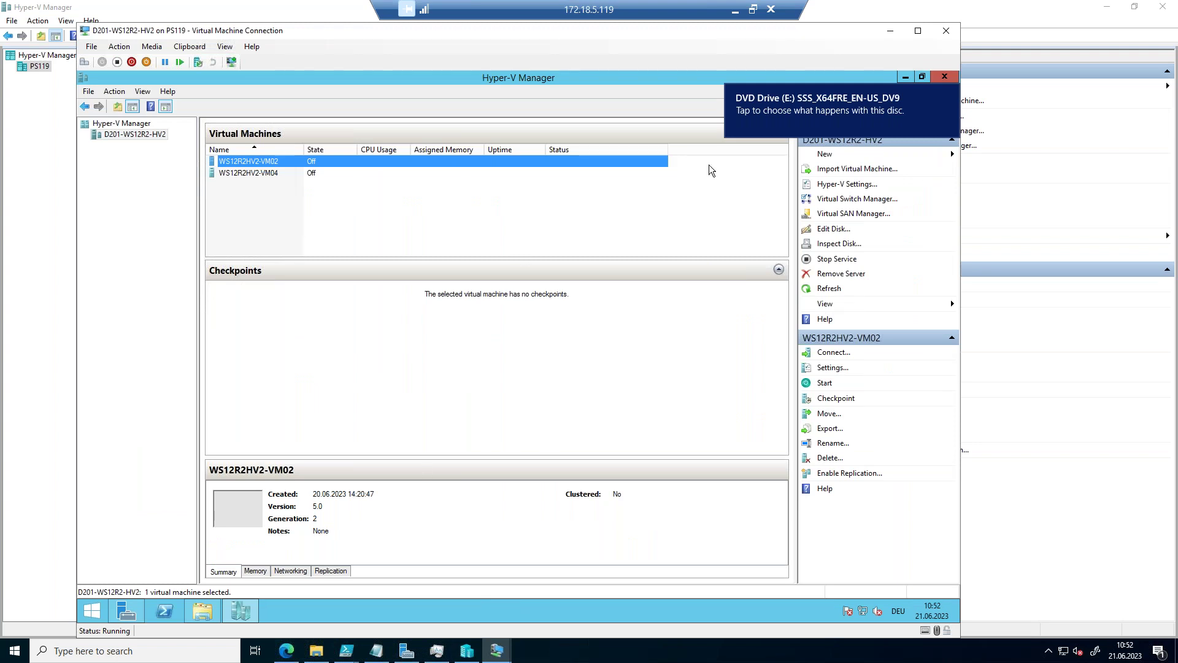
click(817, 117)
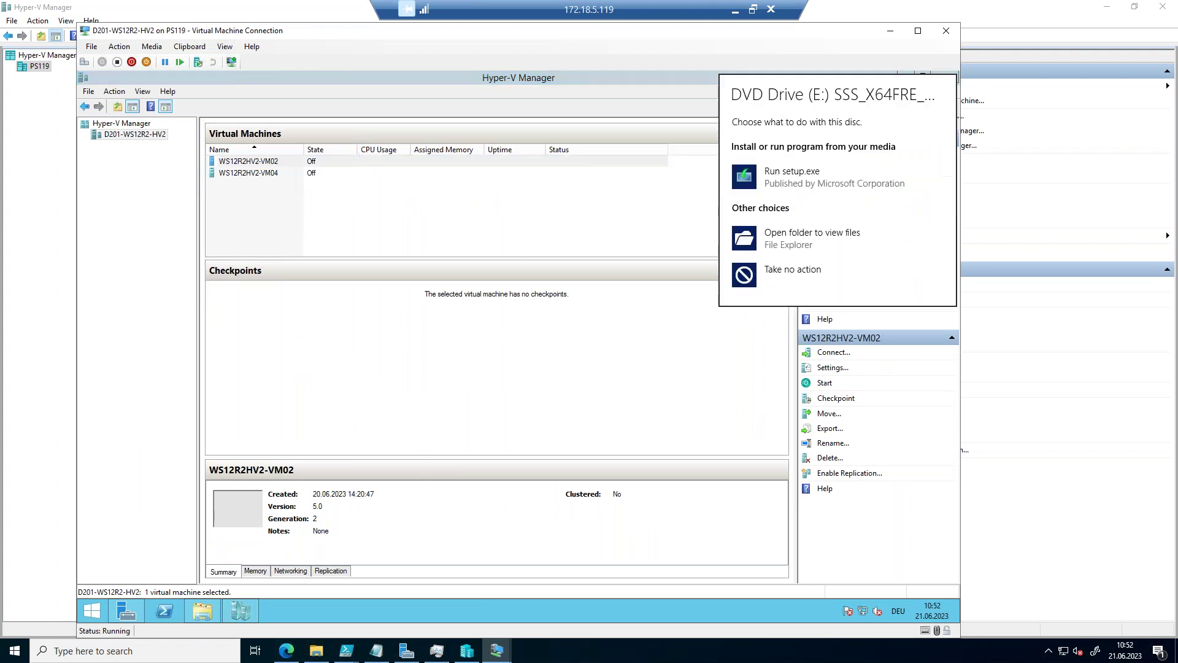
click(804, 184)
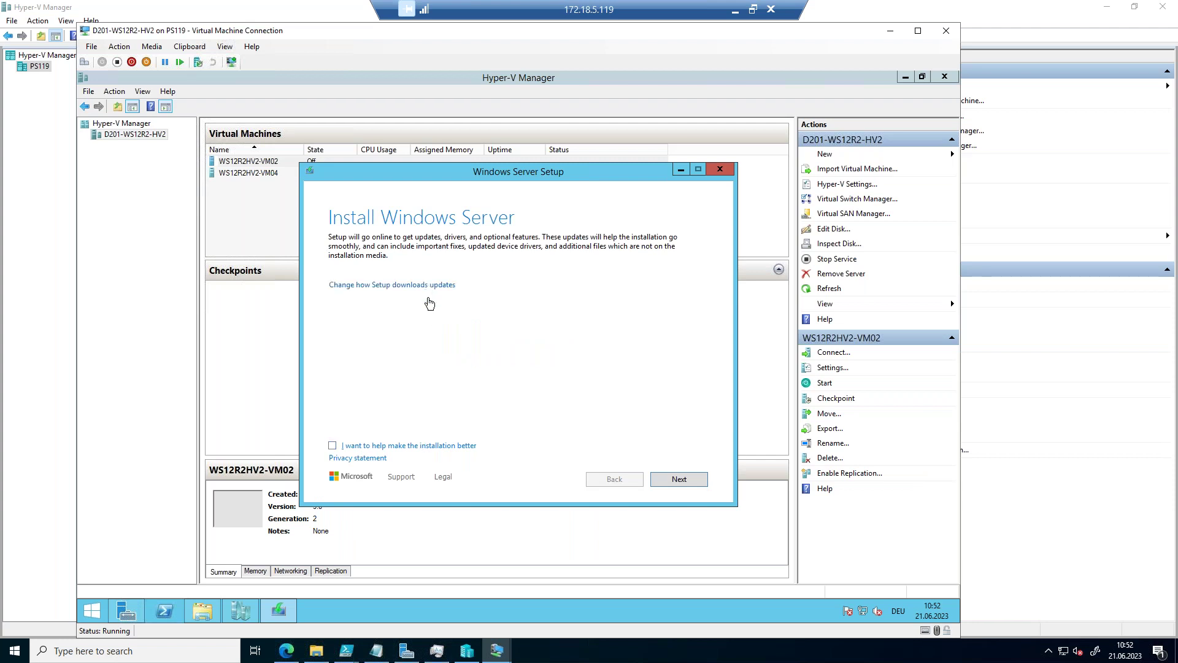
click(699, 482)
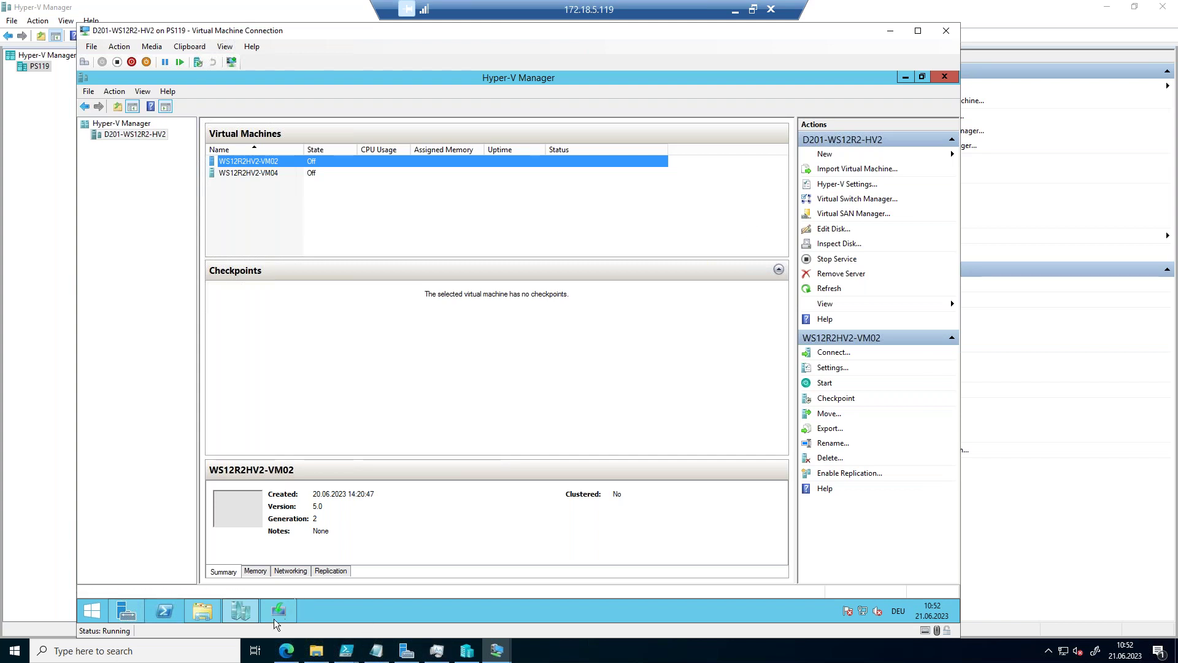
click(288, 608)
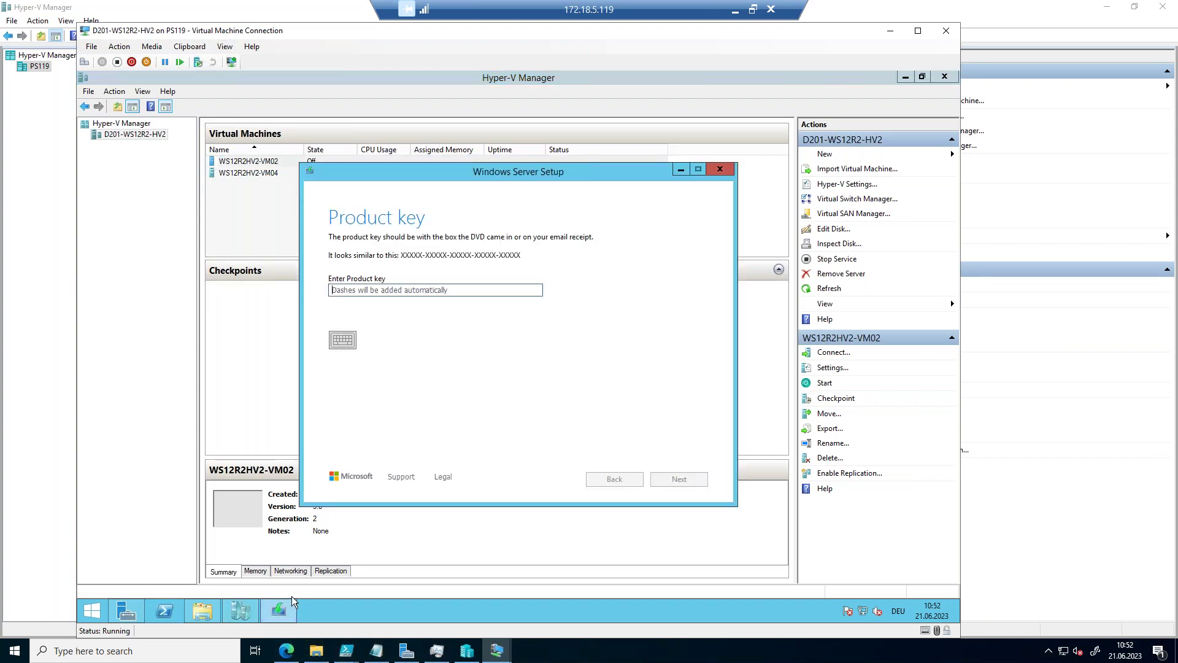
- Copy the Windows Server 2022 Standard AVMA key from Edge and type it into Setup's product key field
click(286, 650)
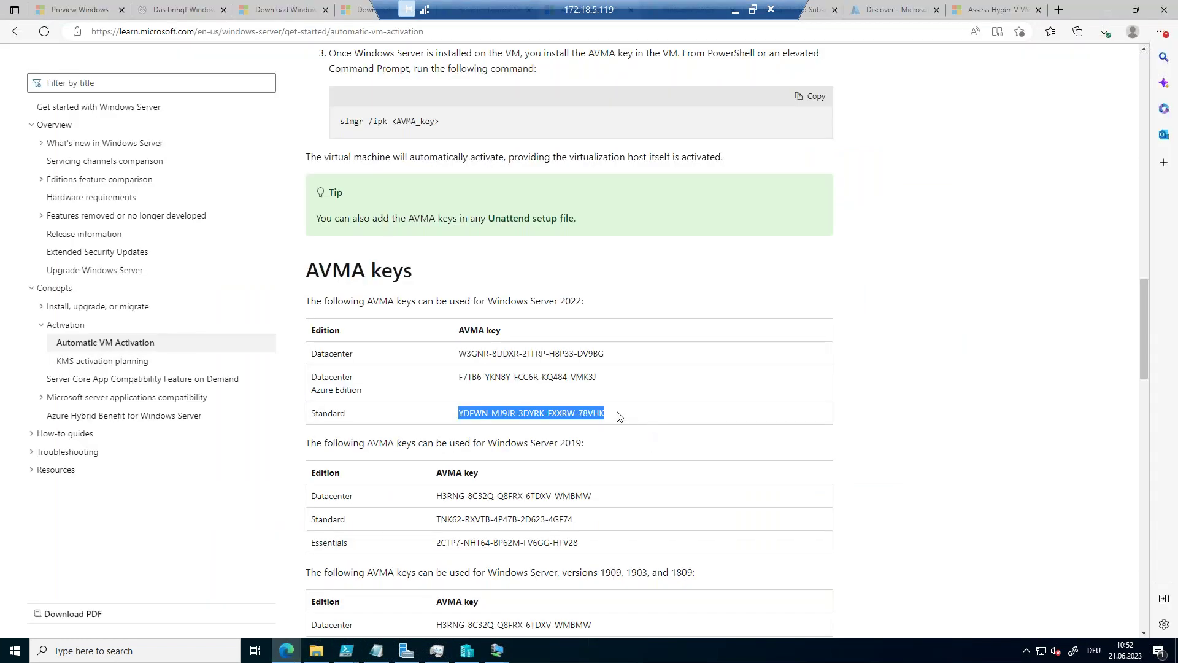
drag(621, 419, 453, 421)
key(ctrl+c)
click(1108, 10)
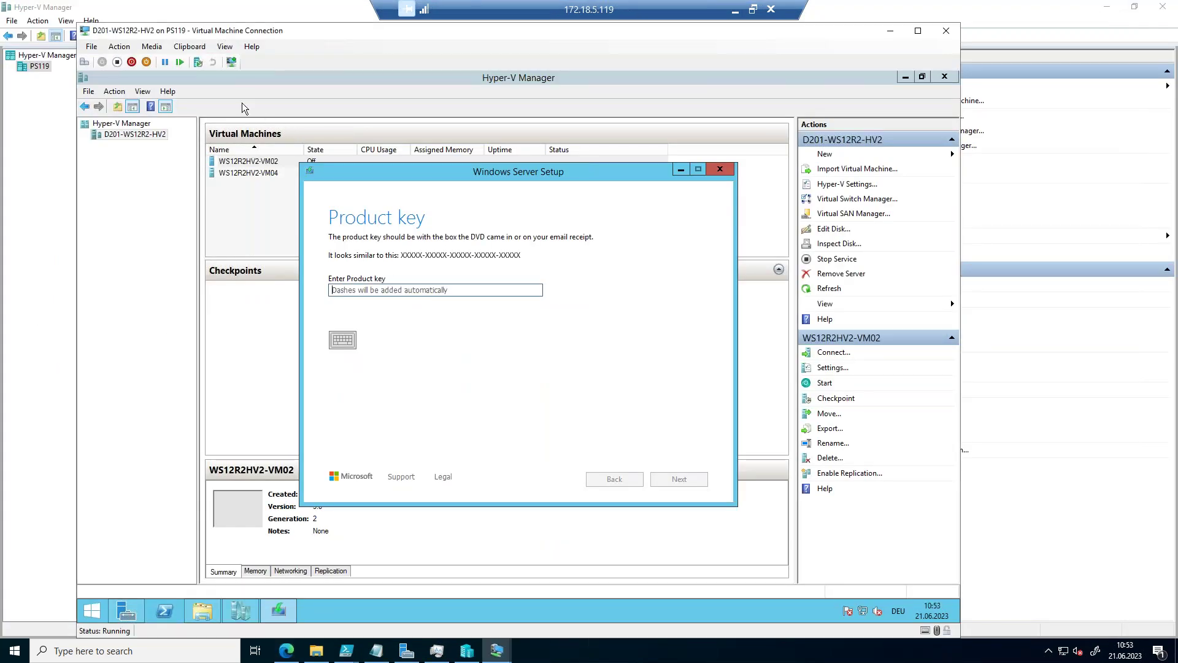
click(192, 49)
click(197, 60)
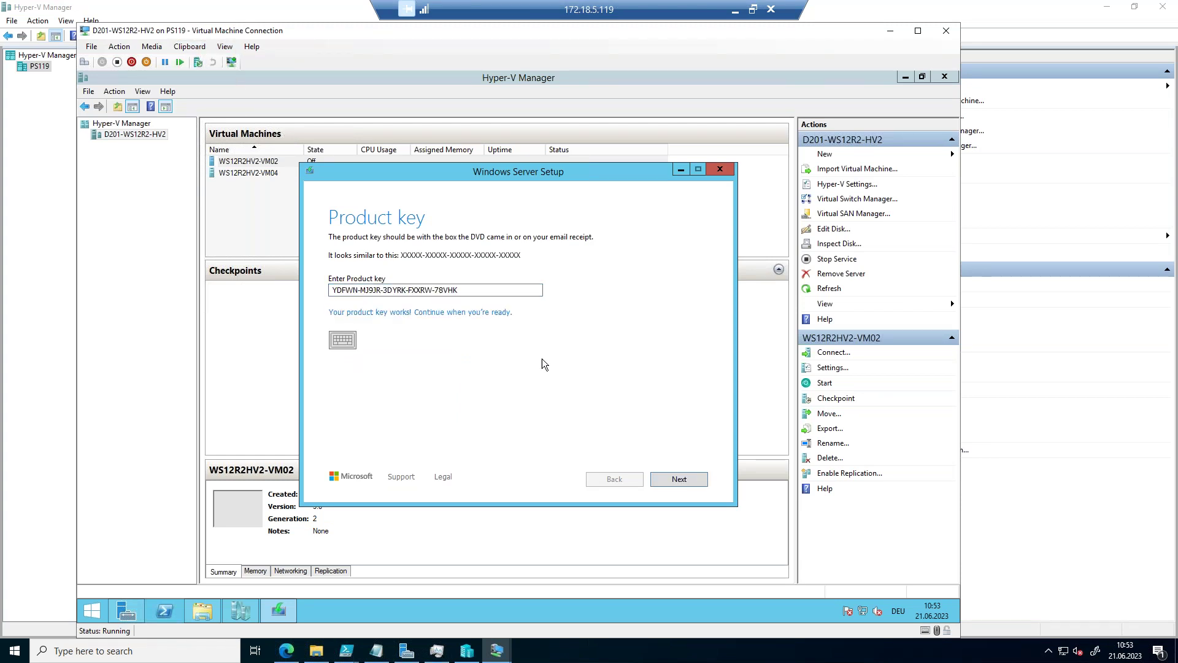
click(679, 479)
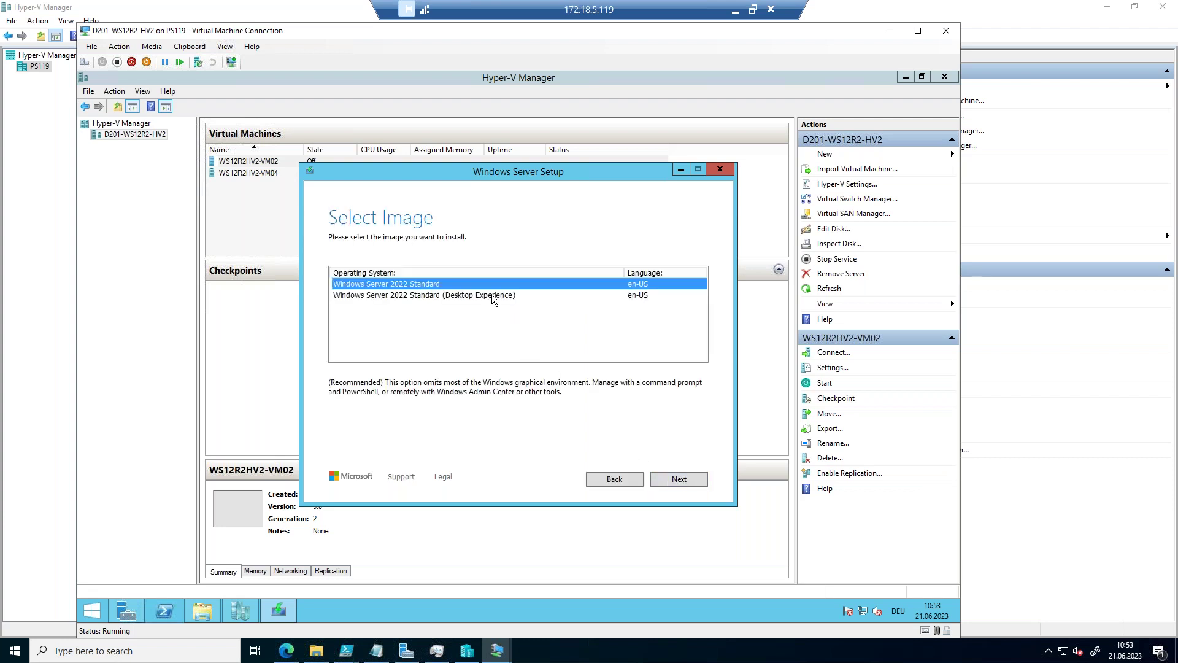
- Choose Windows Server 2022 Standard (Desktop Experience), accept the license terms, and advance to the 'Die nächsten Termine' slide
click(515, 296)
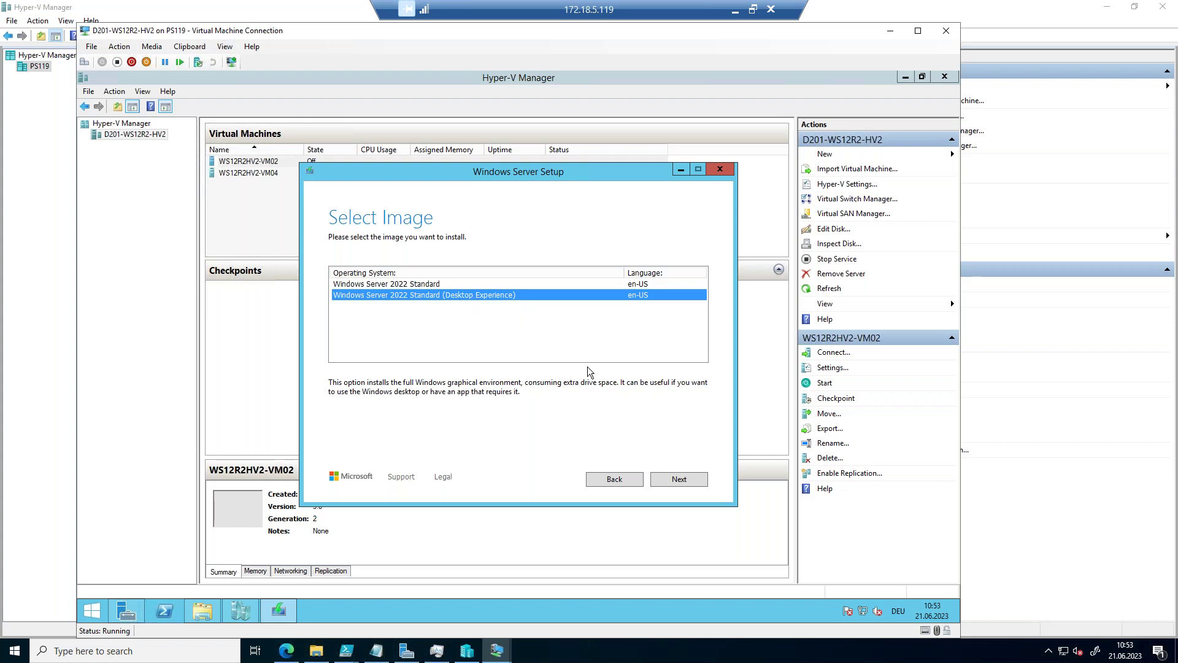
click(698, 483)
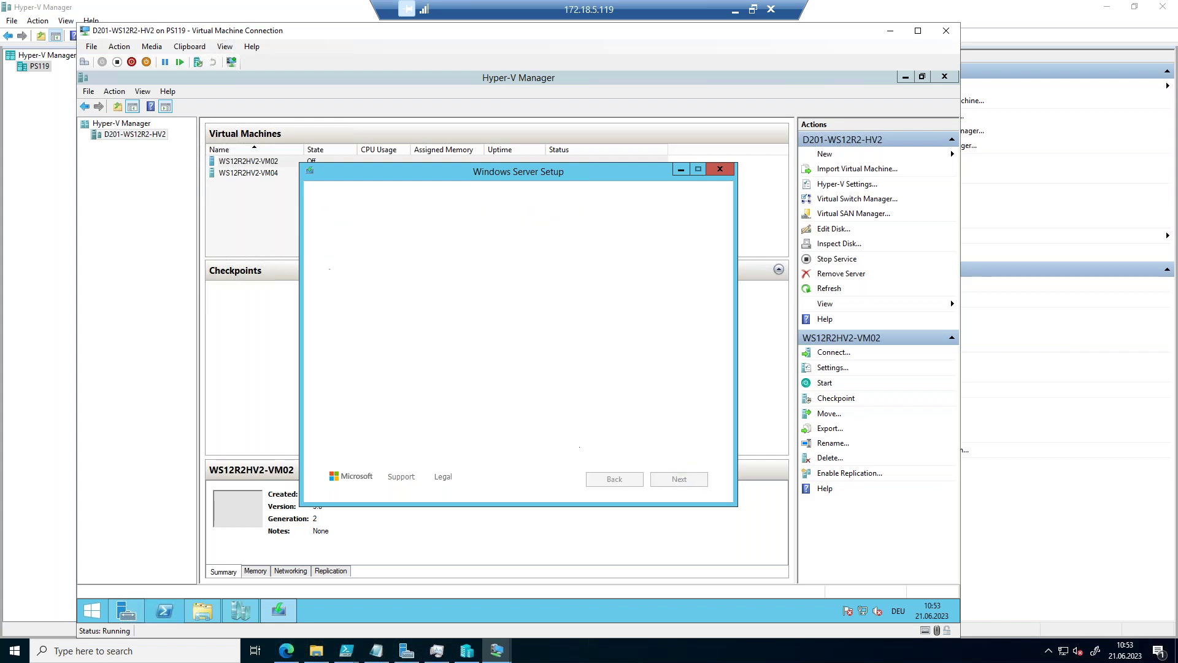
click(675, 480)
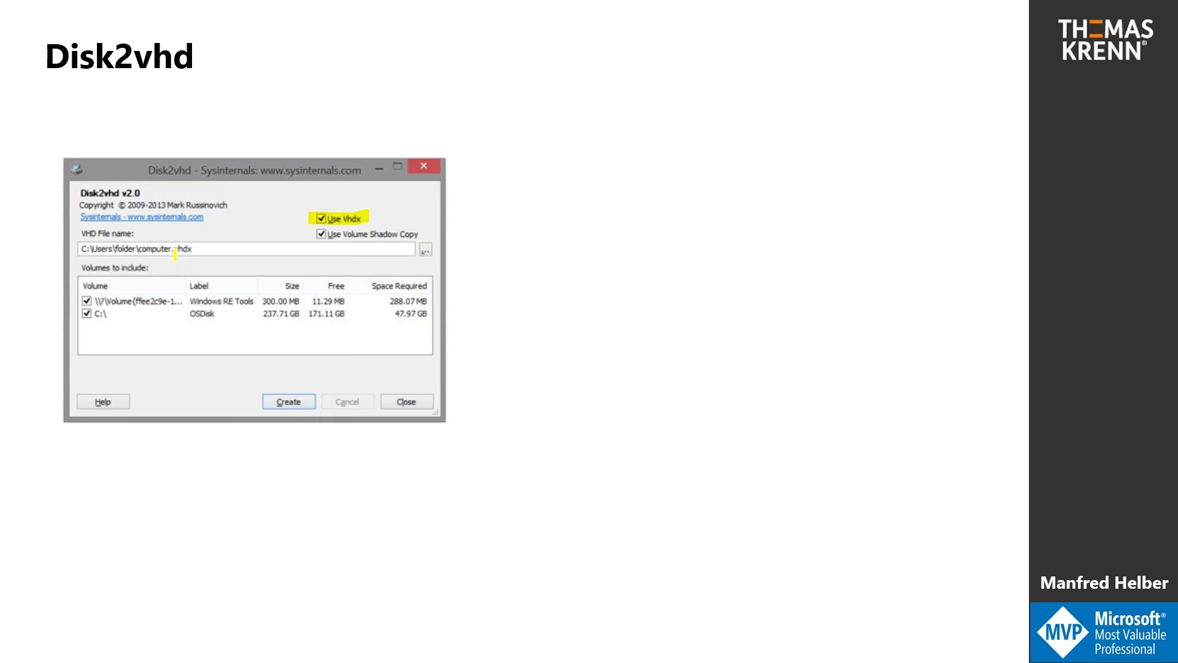
key(Page_Down)
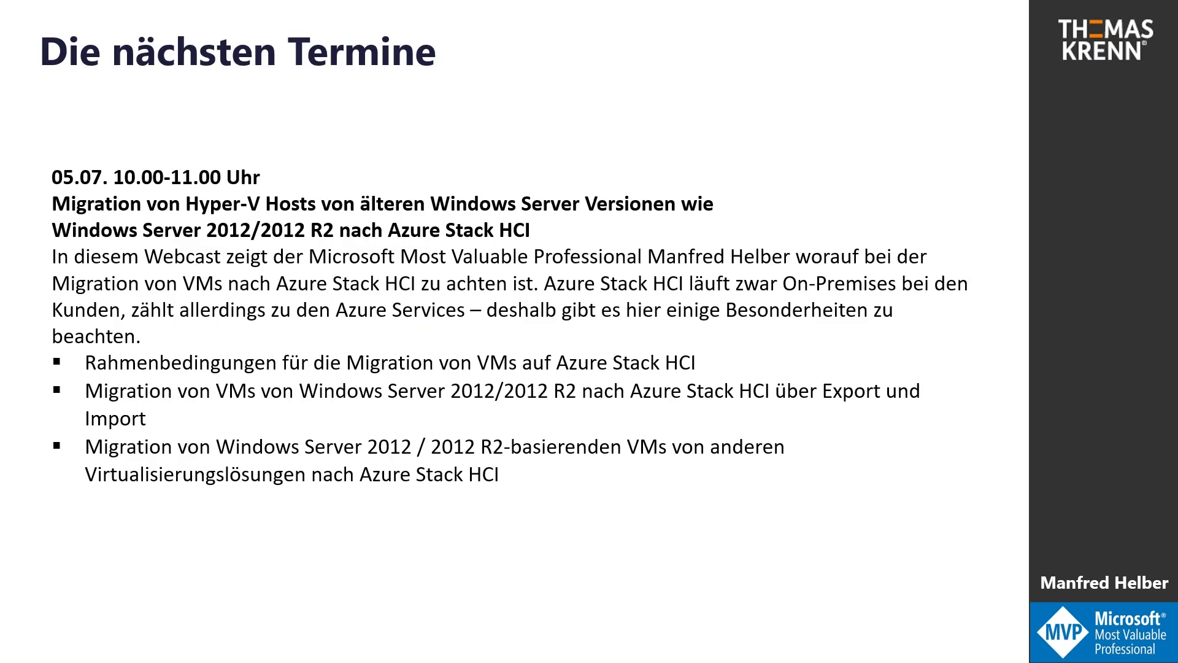